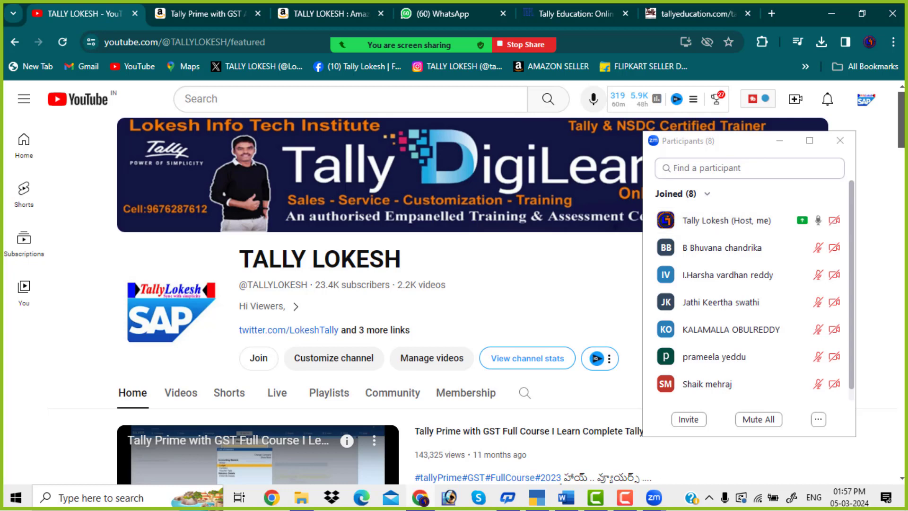
- Show the top of the Amazon listing for the Tally Prime with GST Advanced Meterial paperback
{"action": "left_click", "coordinate": [181, 9]}
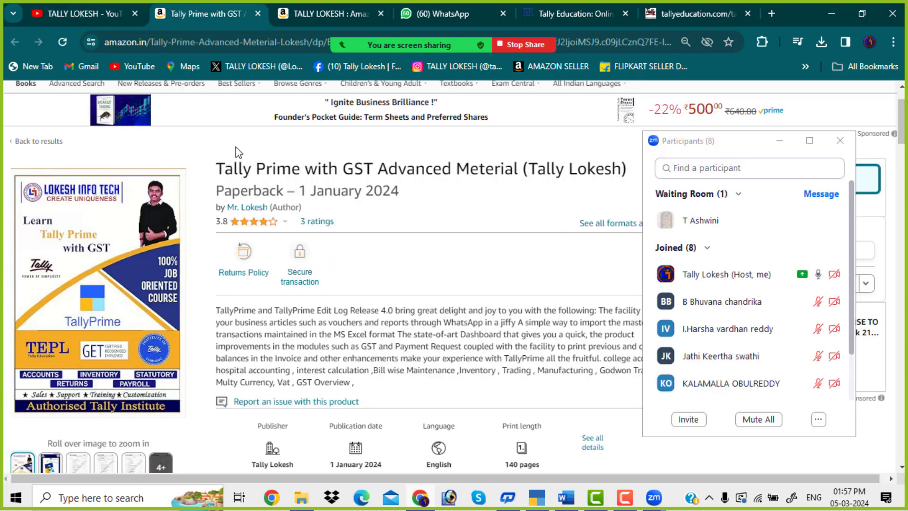
{"action": "scroll", "coordinate": [323, 231], "scroll_direction": "up", "scroll_amount": 2}
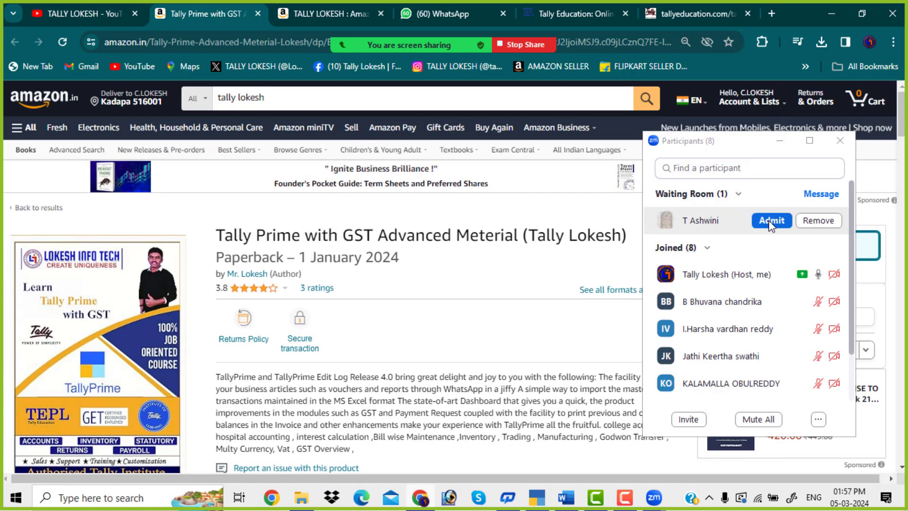
- Admit the two people in the Zoom waiting room one after the other and minimize the participants window
{"action": "left_click", "coordinate": [771, 221]}
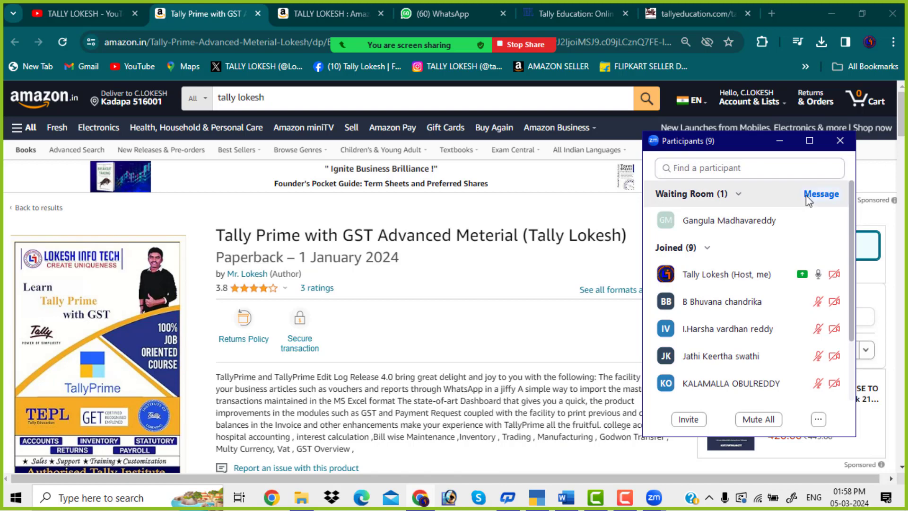
{"action": "left_click", "coordinate": [773, 220]}
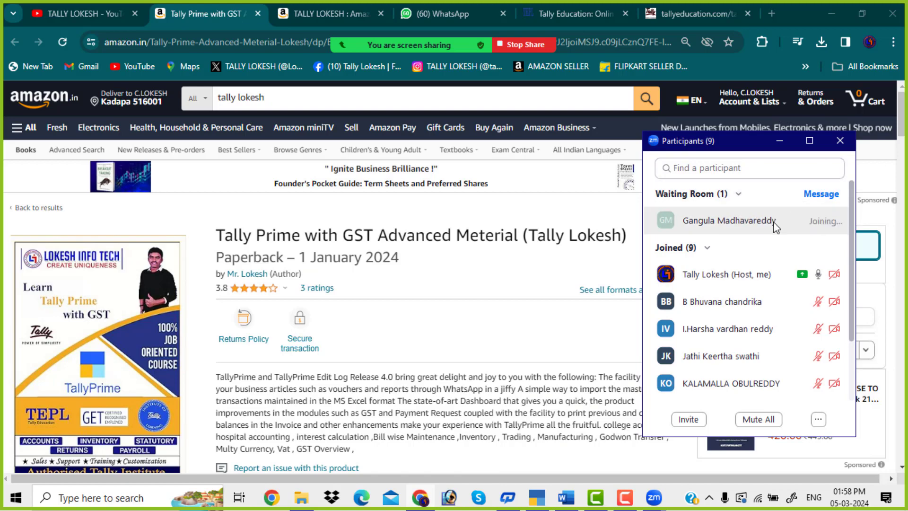
{"action": "left_click", "coordinate": [779, 141]}
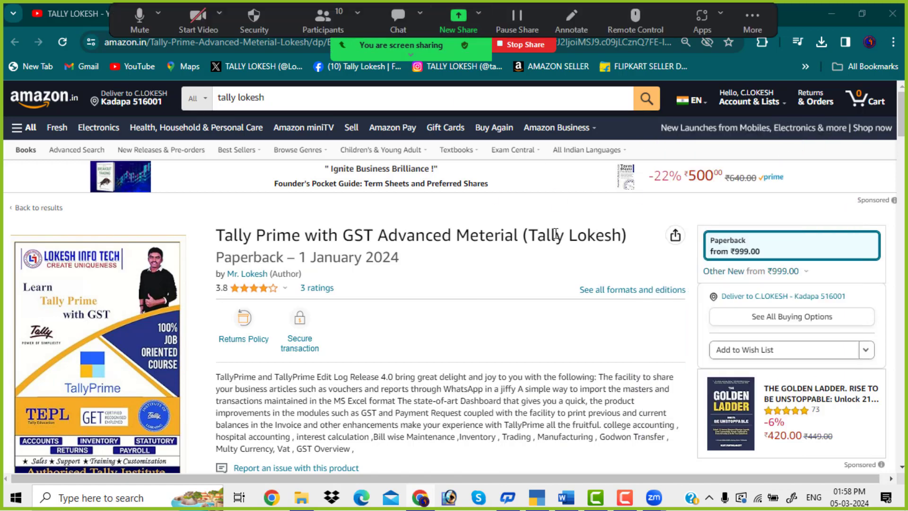
- Switch to TallyPrime and open the creation form for a new company
{"action": "left_click", "coordinate": [537, 497]}
{"action": "scroll", "coordinate": [690, 245], "scroll_direction": "up", "scroll_amount": 4}
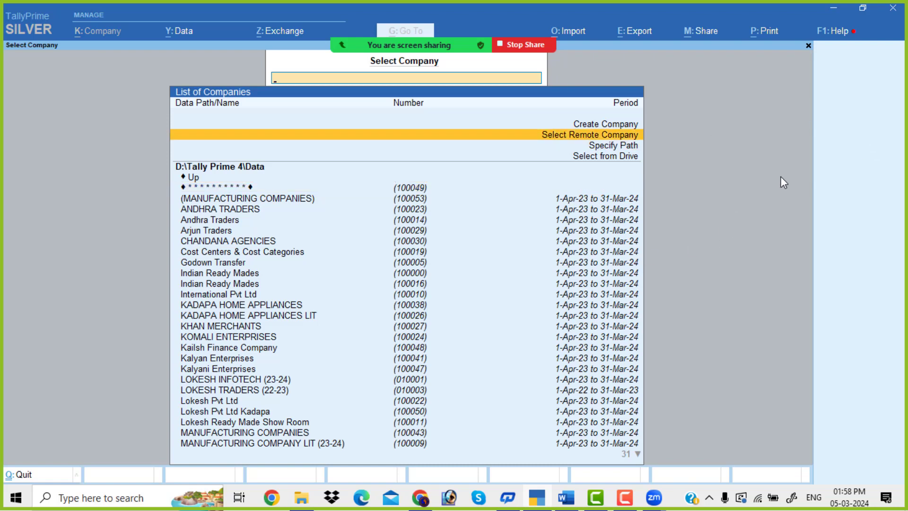
{"action": "mouse_move", "coordinate": [469, 23]}
{"action": "key", "text": "Up"}
{"action": "key", "text": "Return"}
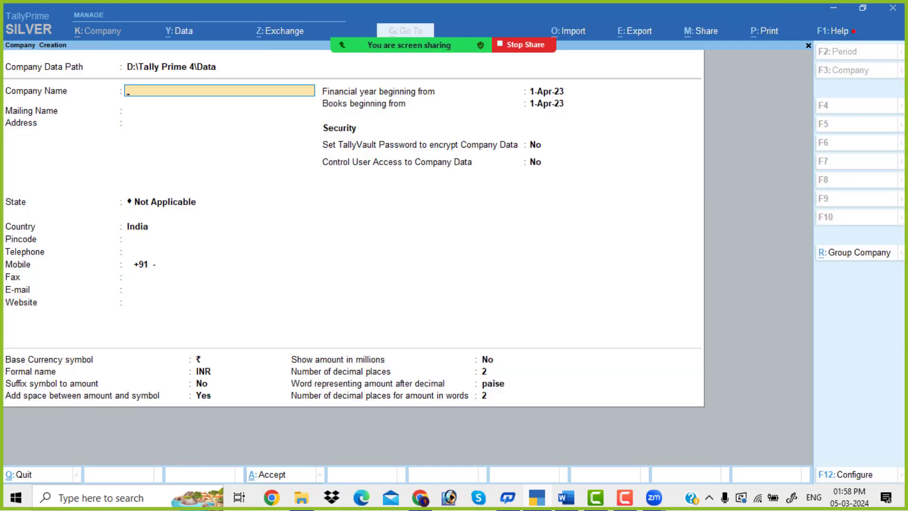
- Switch to the Word document 25 FEB 24 (1) (3) with the Godowns Transfer exercise and start a new Zoom screen share
{"action": "key", "text": "alt+Tab"}
{"action": "key", "text": "alt+Tab"}
{"action": "key", "text": "alt+Tab"}
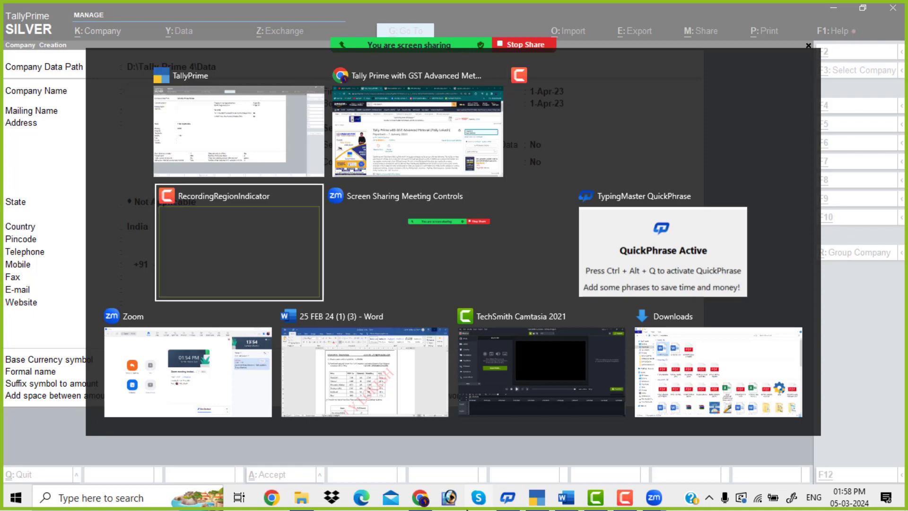
{"action": "key", "text": "alt+Tab"}
{"action": "key", "text": "alt+Tab"}
{"action": "key", "text": "alt+Tab"}
{"action": "key", "text": "alt+Tab"}
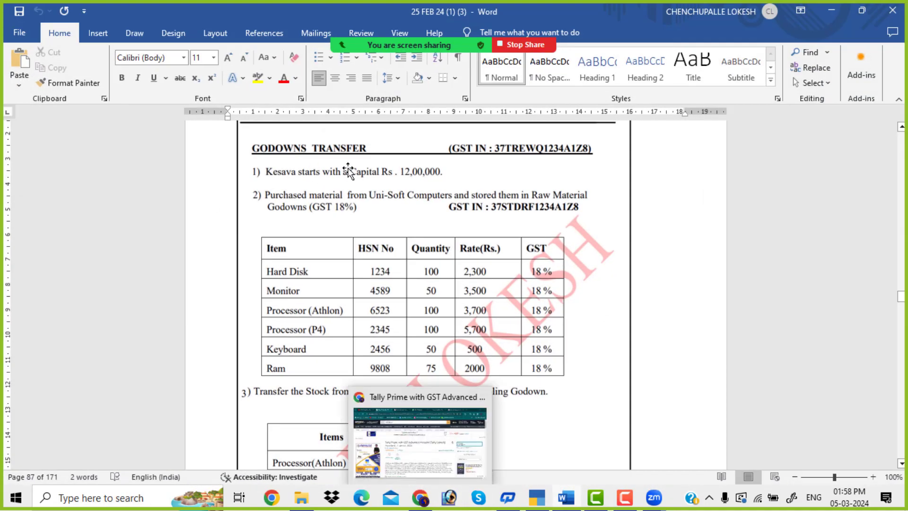
{"action": "mouse_move", "coordinate": [466, 43]}
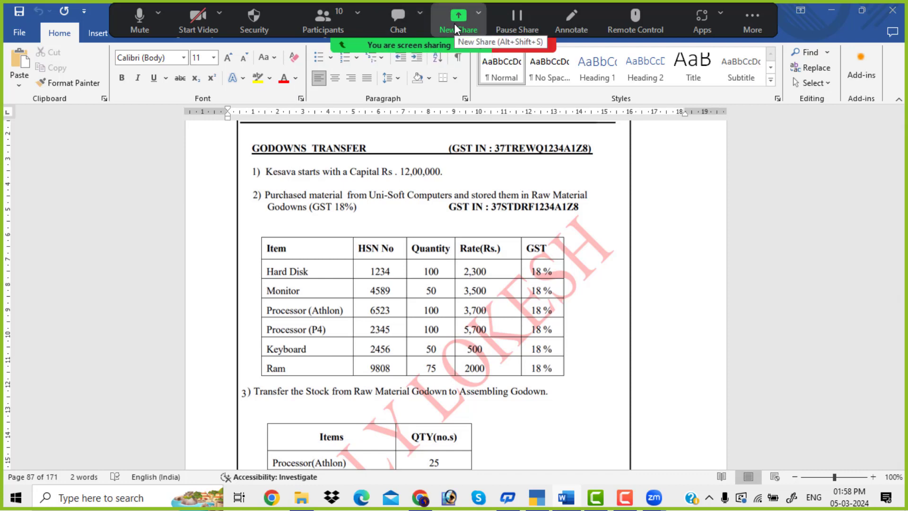
{"action": "left_click", "coordinate": [454, 24]}
{"action": "left_click", "coordinate": [752, 430]}
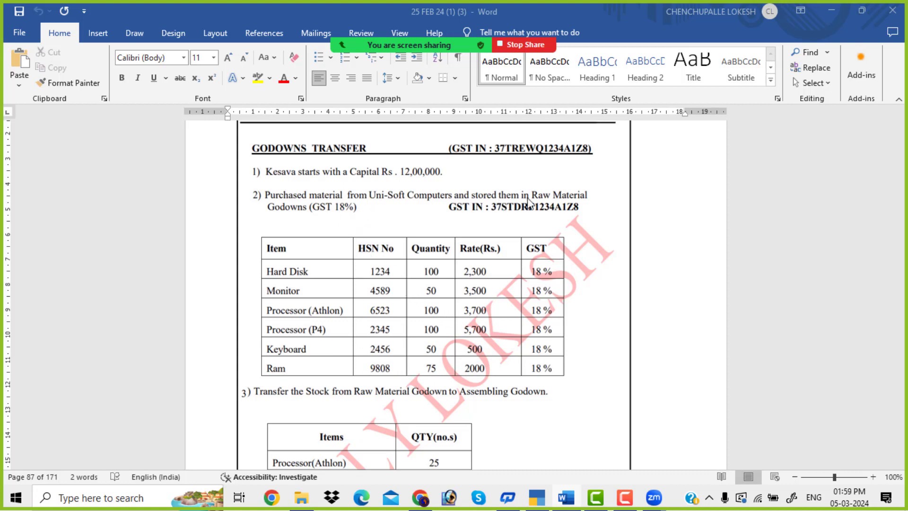
- Read through the Godowns Transfer exercise, covering the capital, the purchase table, the stock transfer table and the remaining transactions
{"action": "scroll", "coordinate": [516, 224], "scroll_direction": "down", "scroll_amount": 3}
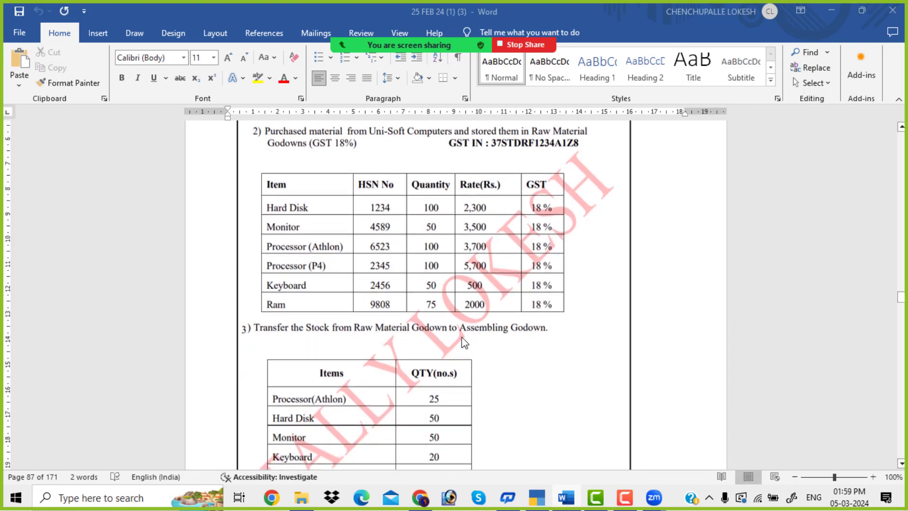
{"action": "scroll", "coordinate": [465, 337], "scroll_direction": "down", "scroll_amount": 1}
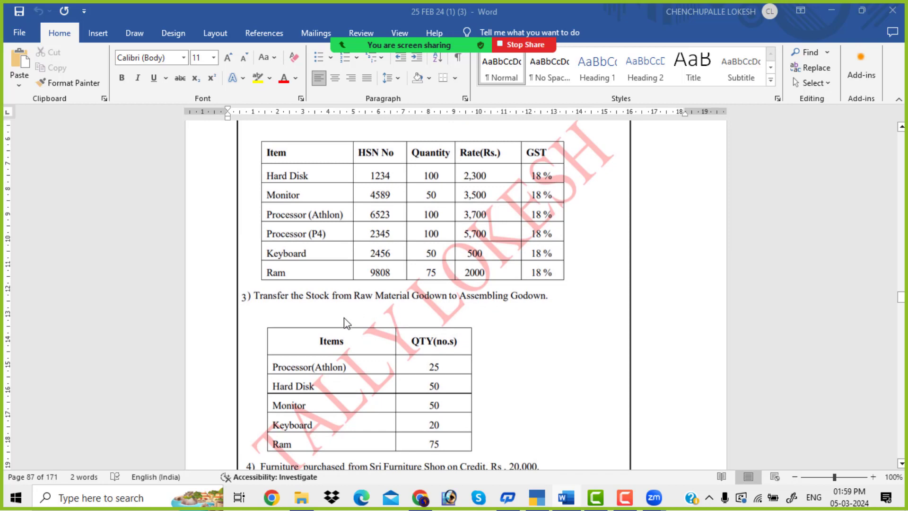
{"action": "scroll", "coordinate": [487, 316], "scroll_direction": "down", "scroll_amount": 2}
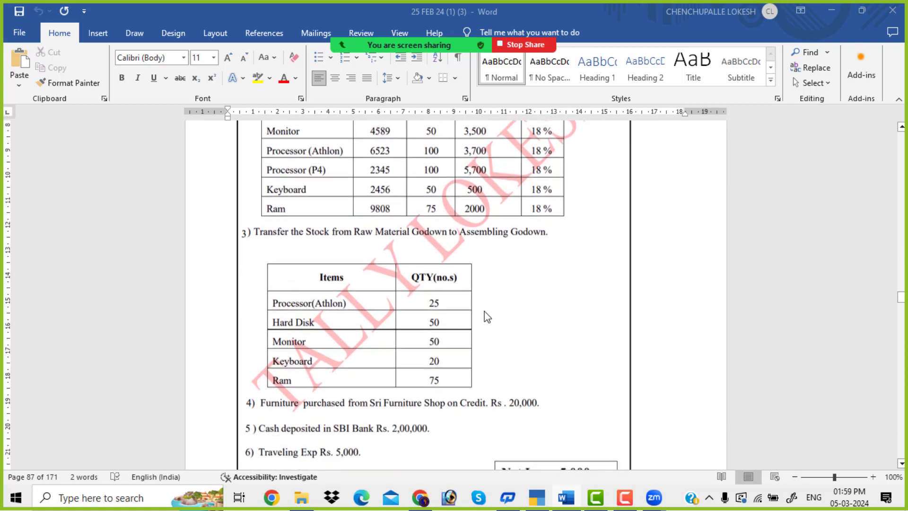
{"action": "scroll", "coordinate": [481, 307], "scroll_direction": "down", "scroll_amount": 2}
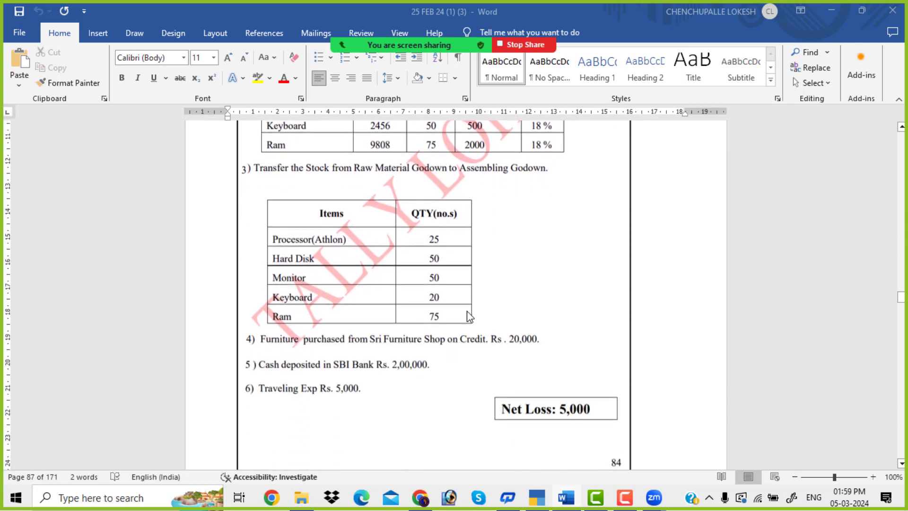
{"action": "scroll", "coordinate": [418, 323], "scroll_direction": "up", "scroll_amount": 1}
{"action": "scroll", "coordinate": [418, 323], "scroll_direction": "up", "scroll_amount": 6}
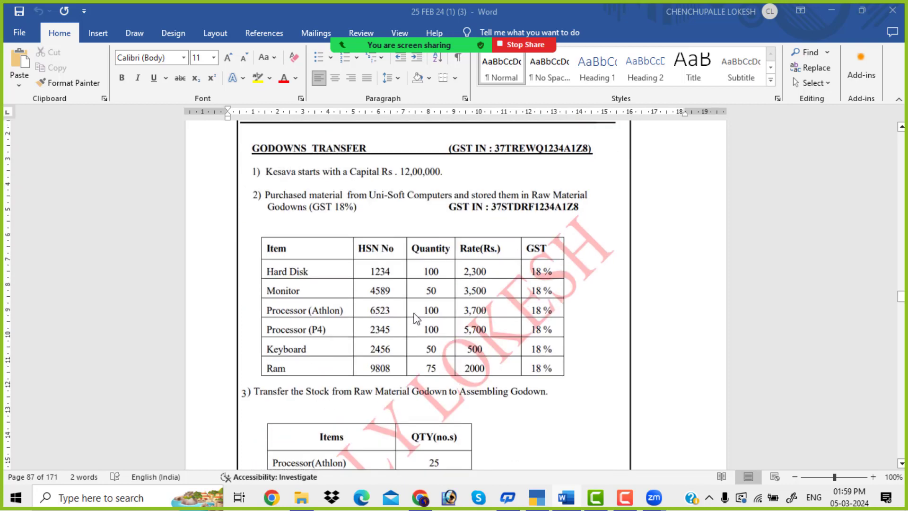
{"action": "scroll", "coordinate": [415, 318], "scroll_direction": "up", "scroll_amount": 1}
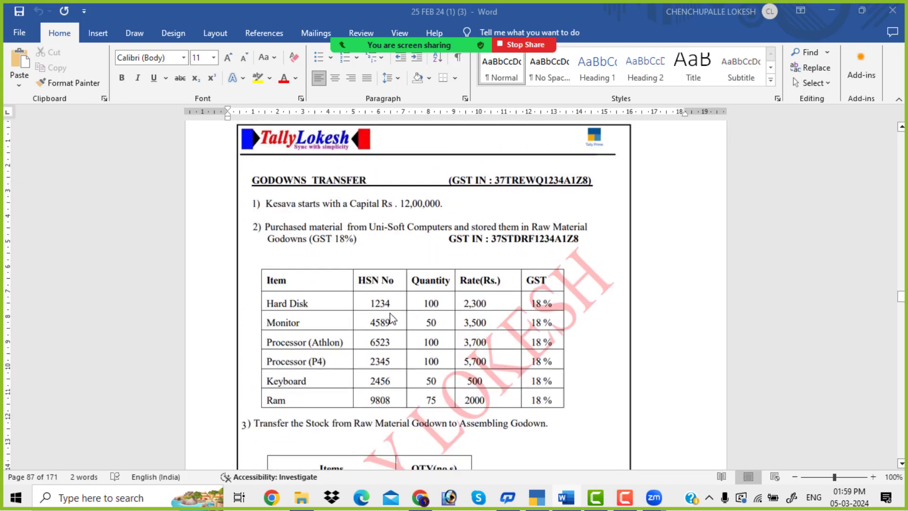
- Return to TallyPrime and enter Godown Transfer as the new company's name
{"action": "key", "text": "alt+Tab"}
{"action": "key", "text": "Tab"}
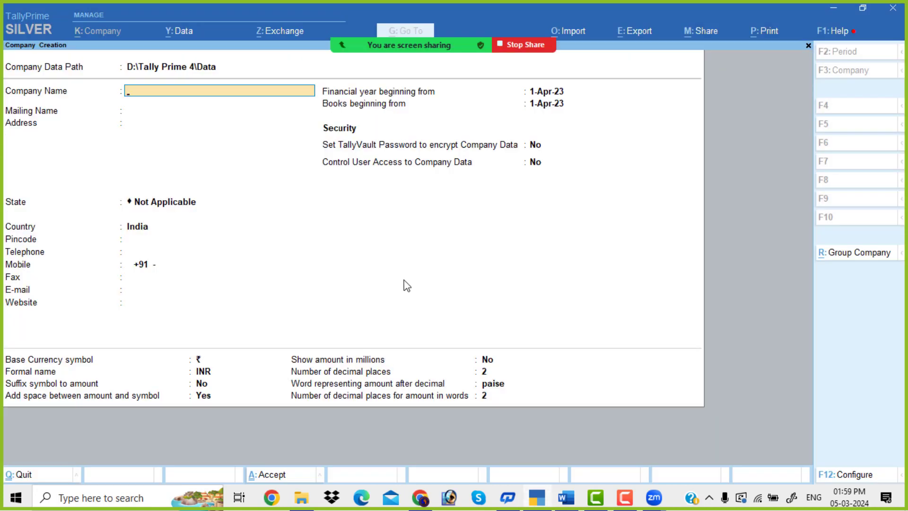
{"action": "type", "text": "Godown Transfer"}
{"action": "key", "text": "Return"}
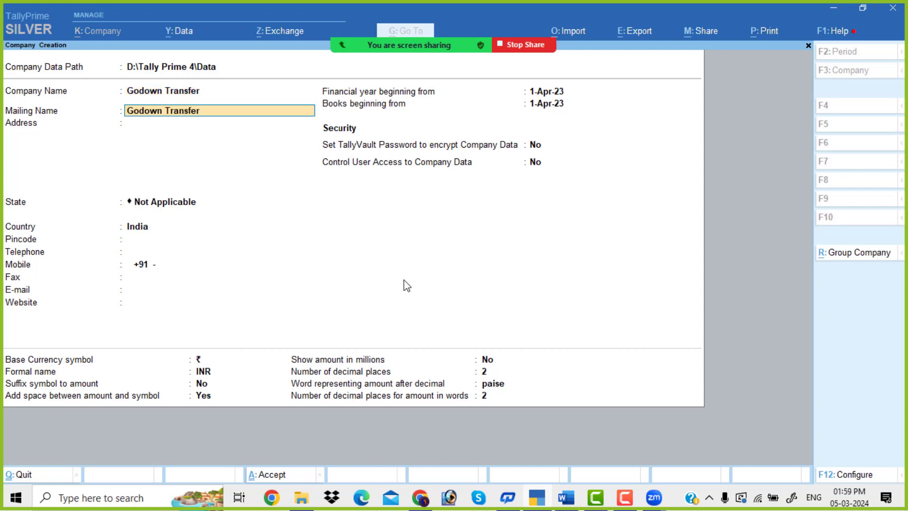
- Set the company's state to Andhra Pradesh, admit the waiting Zoom participant, and save the company with the other defaults
{"action": "key", "text": "Return"}
{"action": "key", "text": "Return"}
{"action": "key", "text": "Down"}
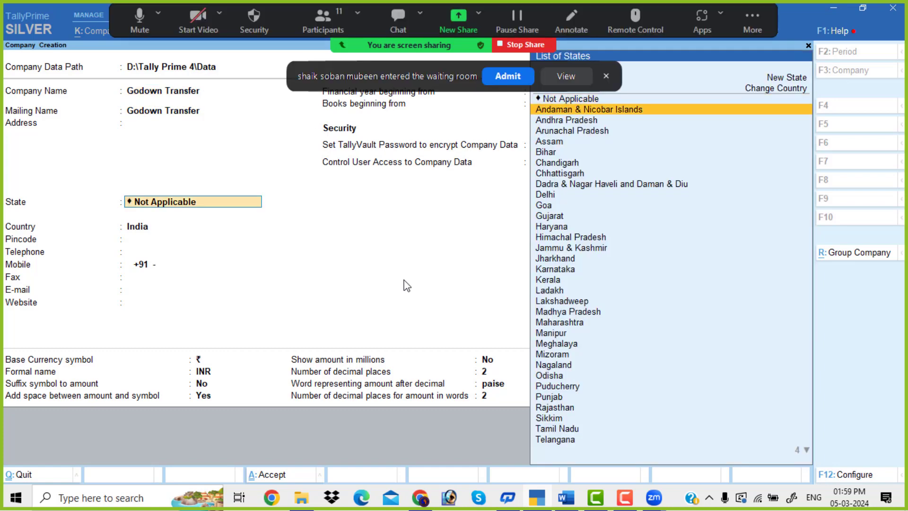
{"action": "left_click", "coordinate": [499, 78]}
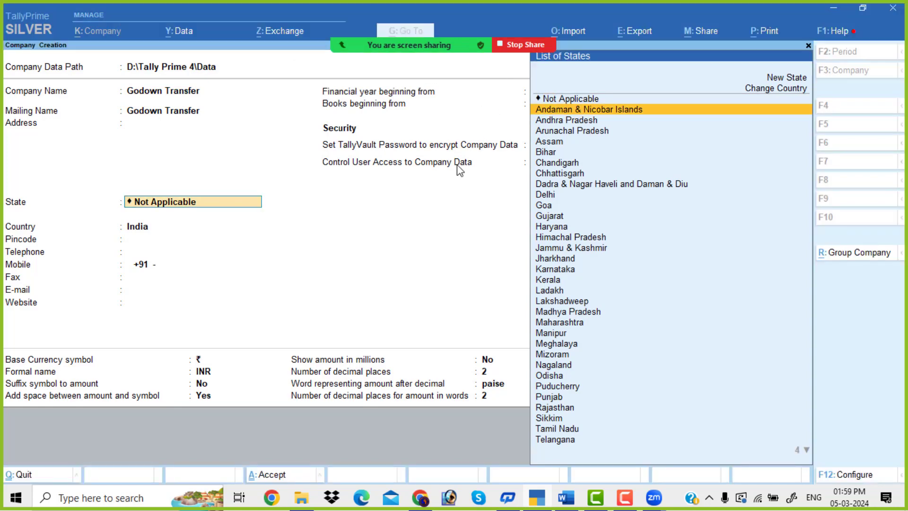
{"action": "key", "text": "Down"}
{"action": "key", "text": "Return"}
{"action": "key", "text": "Return"}
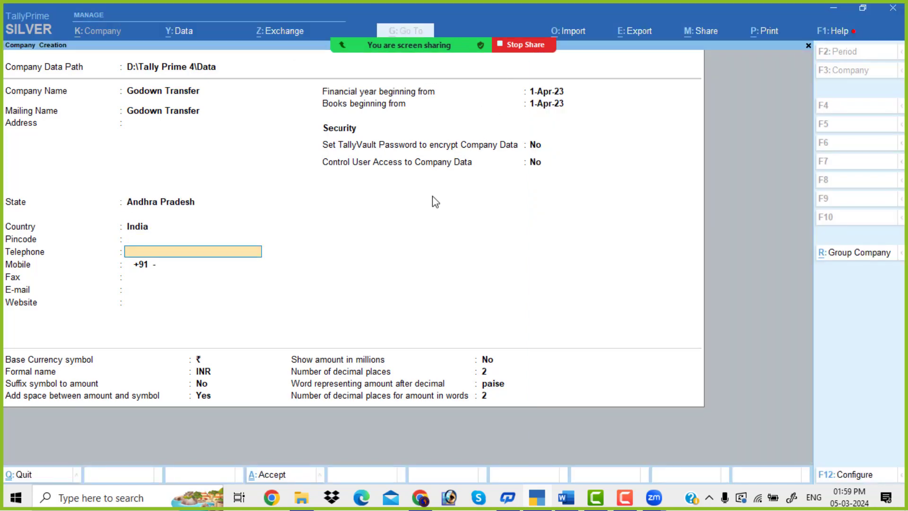
{"action": "key", "text": "ctrl"}
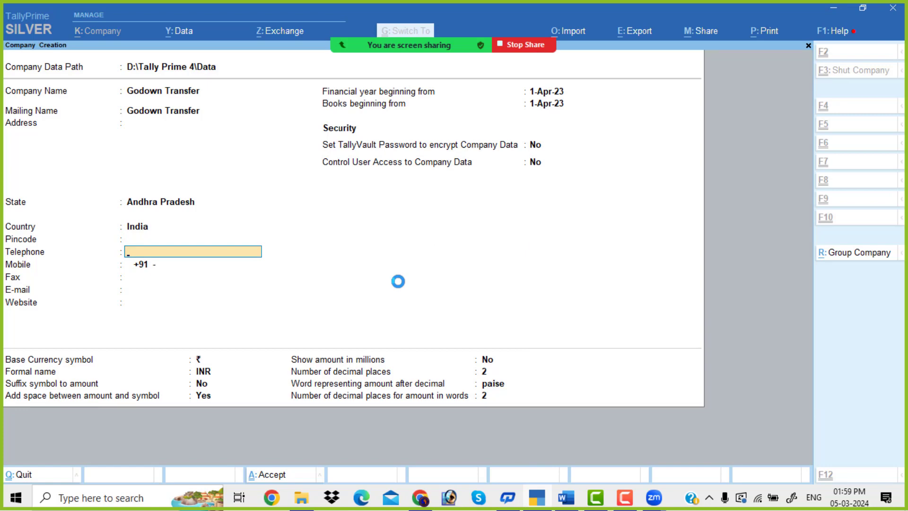
{"action": "key", "text": "ctrl+a"}
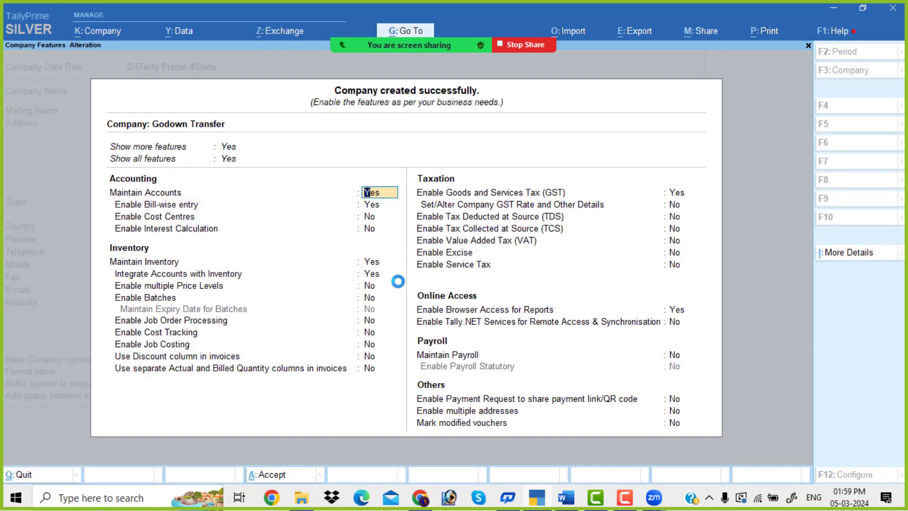
- Disable bill-wise entry in the company's accounting features, leaving cost centres and interest calculation off
{"action": "key", "text": "Return"}
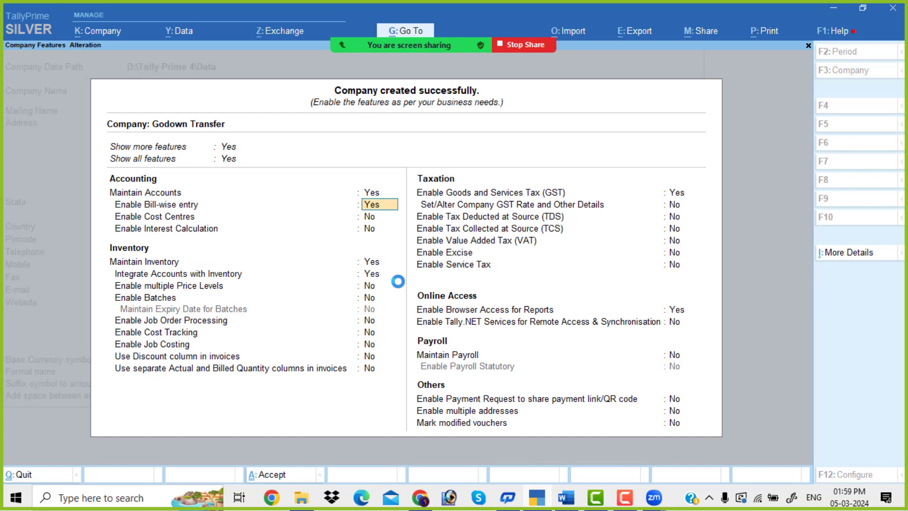
{"action": "key", "text": "n"}
{"action": "key", "text": "Return"}
{"action": "key", "text": "Return"}
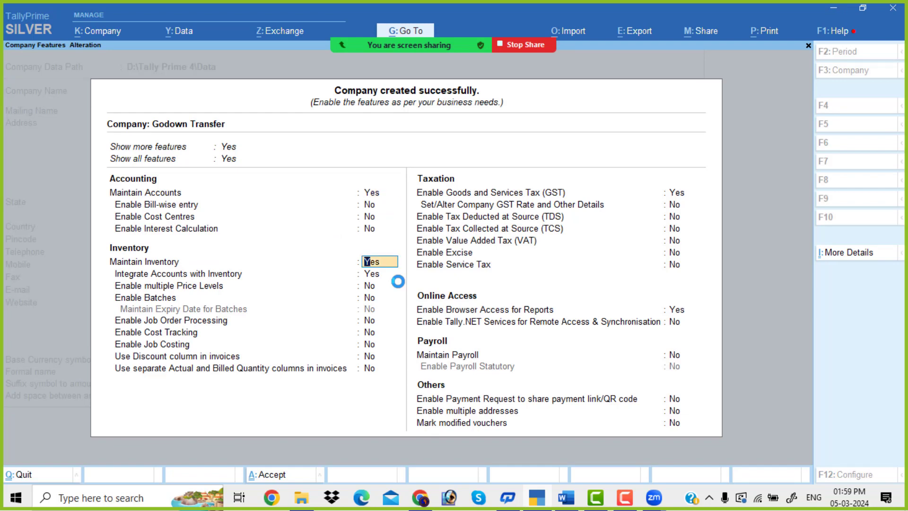
- Keep the default inventory features and GST enabled, and go to the GSTIN/UIN entry in the GST registration details
{"action": "key", "text": "Return"}
{"action": "key", "text": "Return"}
{"action": "key", "text": "Return"}
{"action": "key", "text": "Return"}
{"action": "key", "text": "Return"}
{"action": "key", "text": "Return"}
{"action": "key", "text": "Return"}
{"action": "key", "text": "Return"}
{"action": "key", "text": "Return"}
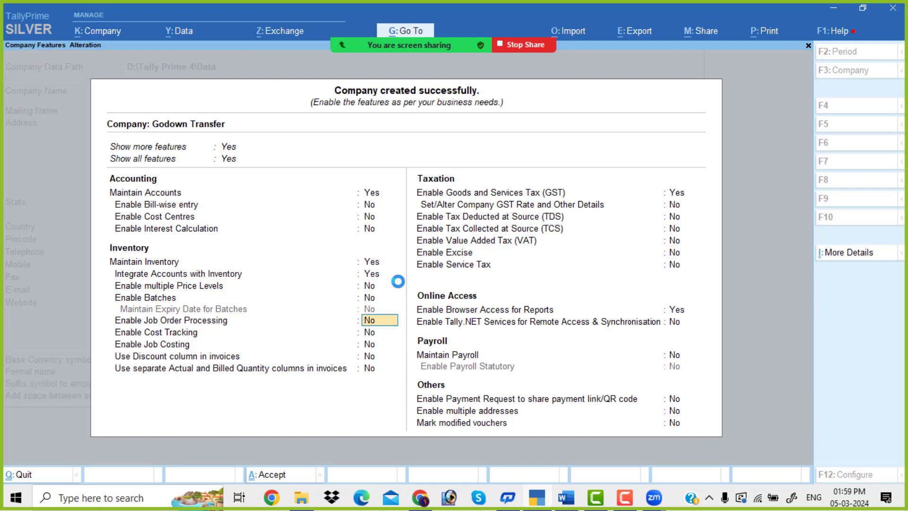
{"action": "key", "text": "Return"}
{"action": "key", "text": "Return"}
{"action": "key", "text": "Return"}
{"action": "key", "text": "Return"}
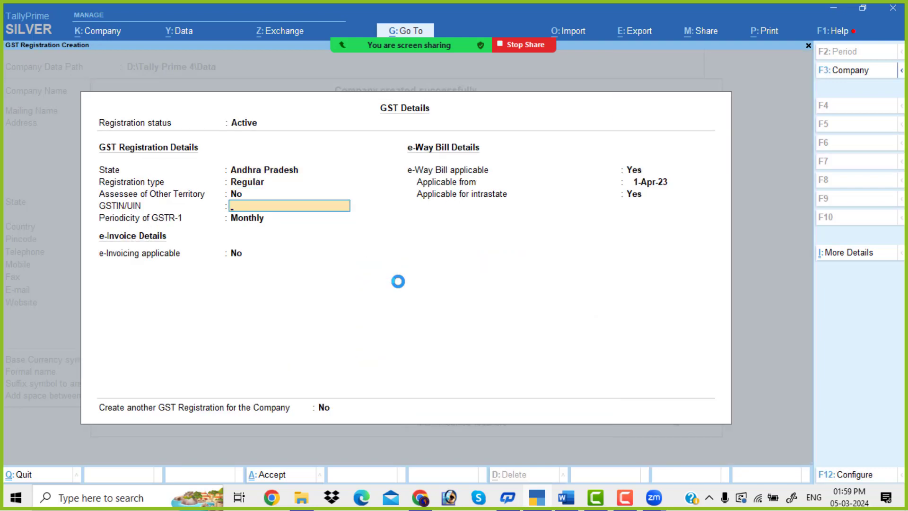
- Check the GSTIN in the Word exercise, enter 37 as the company's GSTIN/UIN, and save the GST details and company features
{"action": "key", "text": "alt+Tab"}
{"action": "key", "text": "alt+Tab"}
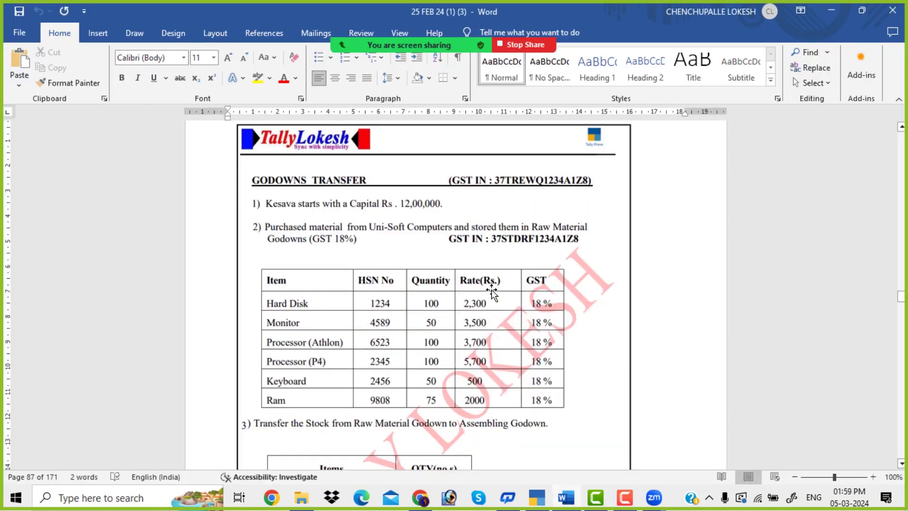
{"action": "key", "text": "alt+Tab"}
{"action": "type", "text": "37"}
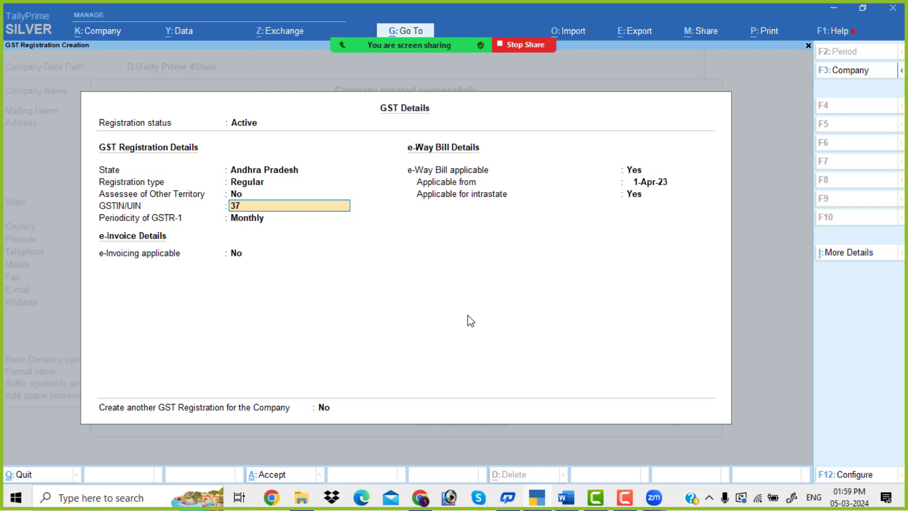
{"action": "key", "text": "Return"}
{"action": "key", "text": "Return"}
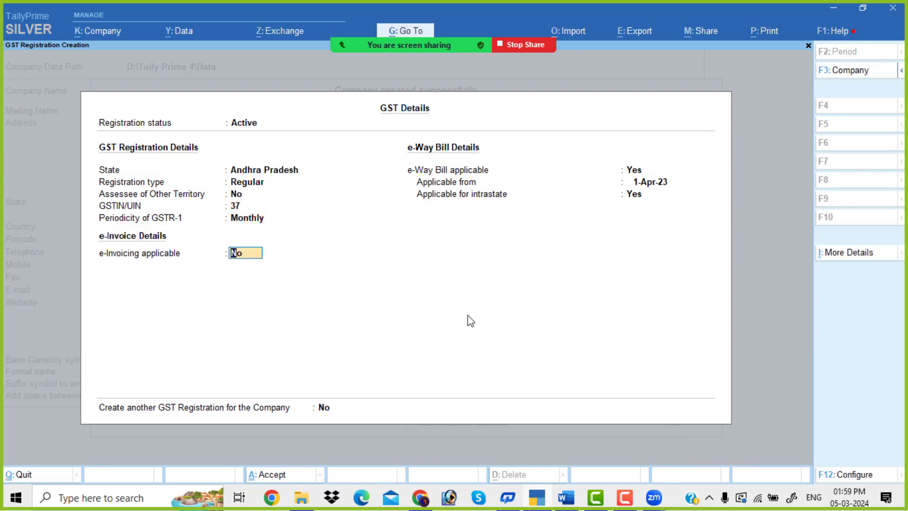
{"action": "key", "text": "ctrl+a"}
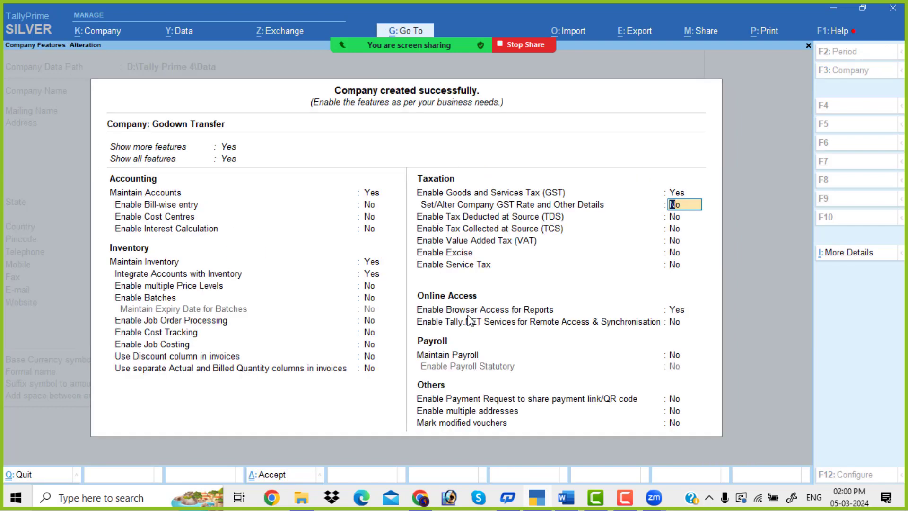
{"action": "key", "text": "ctrl+a"}
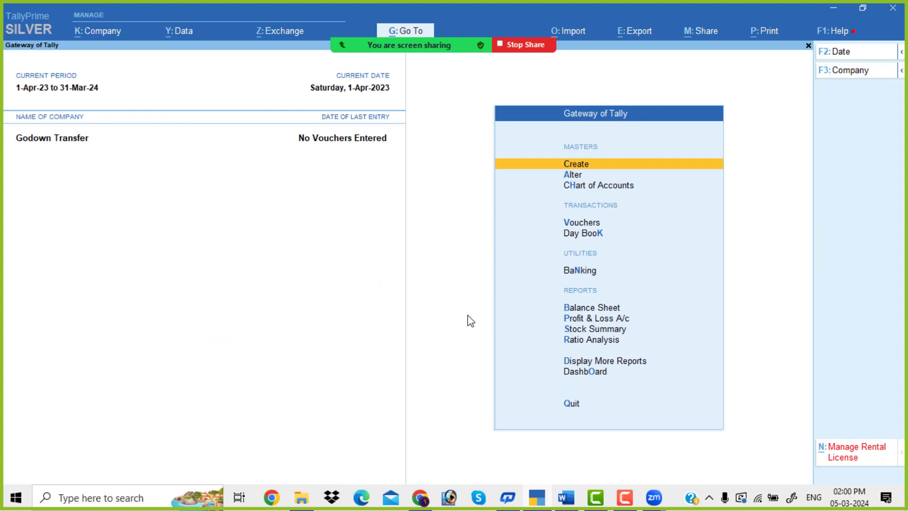
- Create a ledger named Capital under Capital Account, keeping the default mailing, banking and tax registration details
{"action": "key", "text": "Return"}
{"action": "key", "text": "Down"}
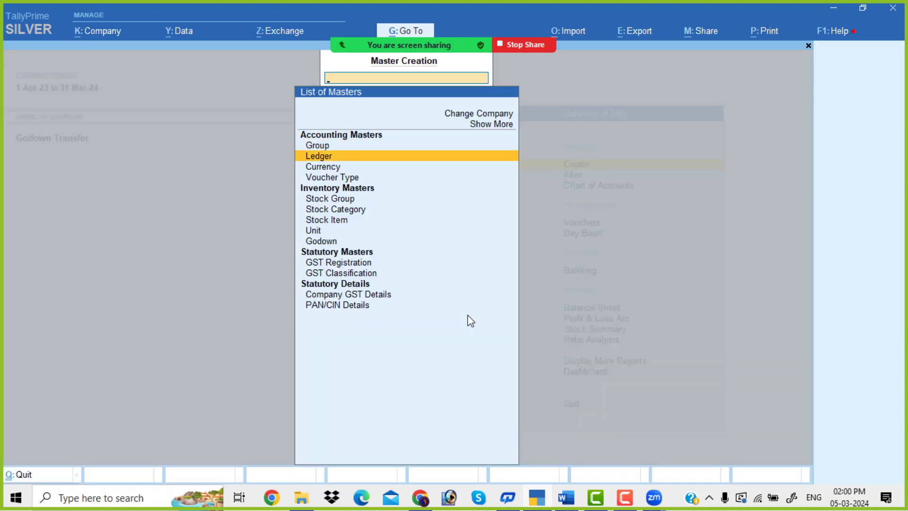
{"action": "key", "text": "Return"}
{"action": "type", "text": "Capital"}
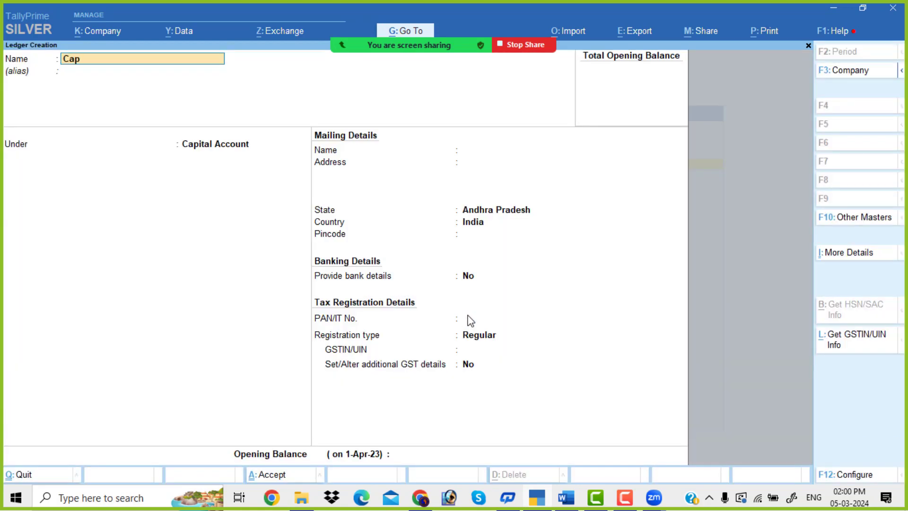
{"action": "key", "text": "Return"}
{"action": "key", "text": "Return"}
{"action": "key", "text": "Return"}
{"action": "key", "text": "Return"}
{"action": "key", "text": "Return"}
{"action": "key", "text": "Return"}
{"action": "key", "text": "Return"}
{"action": "key", "text": "Return"}
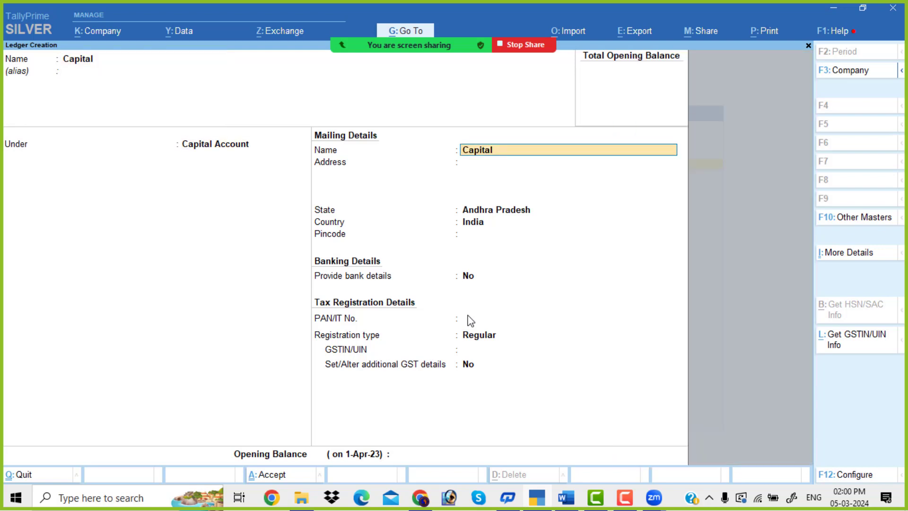
{"action": "key", "text": "Return"}
{"action": "key", "text": "Return"}
{"action": "key", "text": "Return"}
{"action": "key", "text": "Return"}
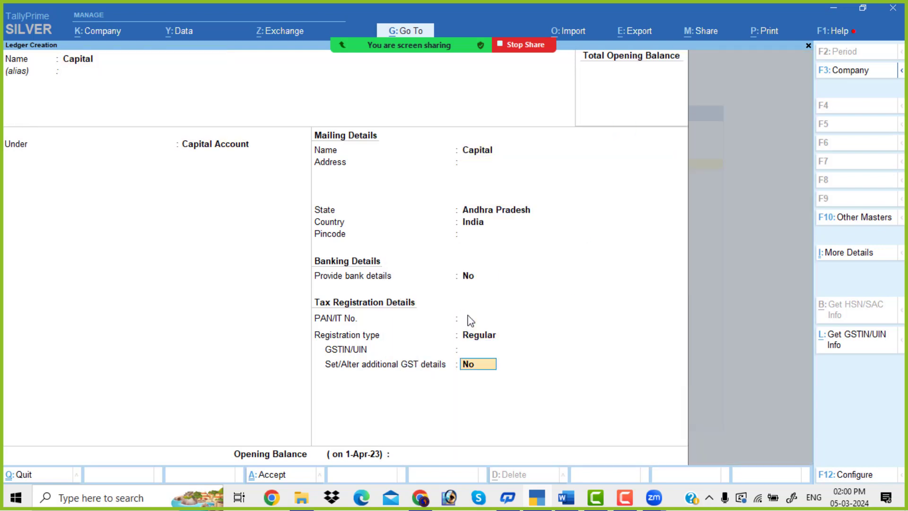
- Check the Word exercise, name the new ledger Purchase, and place it under Purchase Accounts
{"action": "key", "text": "alt+Tab"}
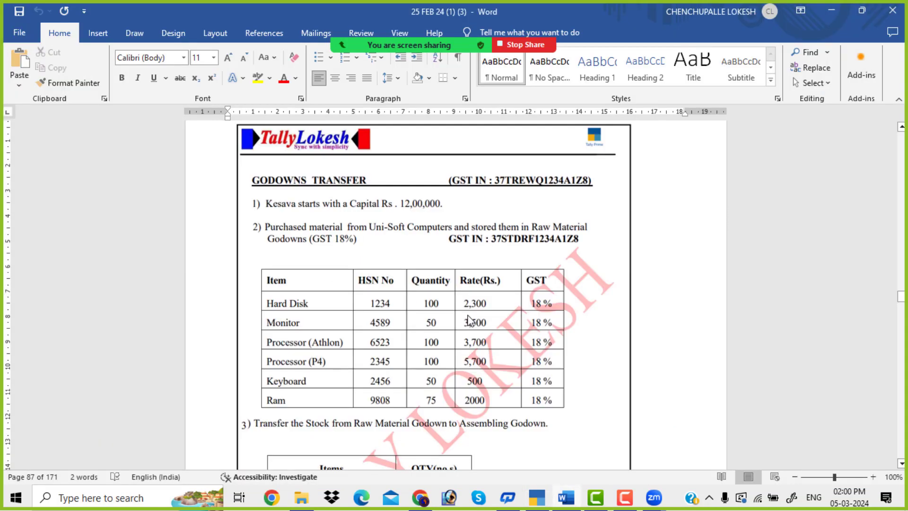
{"action": "key", "text": "alt+Tab"}
{"action": "type", "text": "Purchase"}
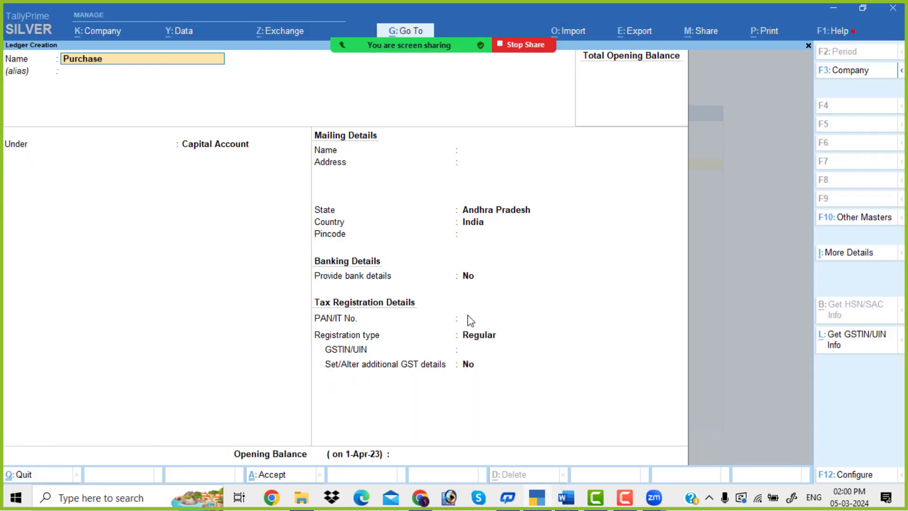
{"action": "key", "text": "Return"}
{"action": "key", "text": "Return"}
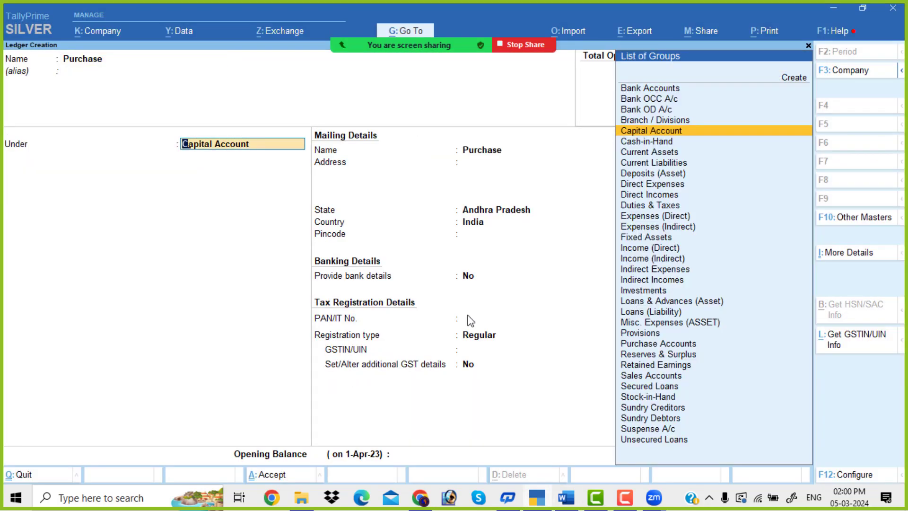
{"action": "type", "text": "Pu"}
{"action": "key", "text": "Return"}
- Keep GST applicable for the Purchase ledger, set its type of supply to Goods, and save it
{"action": "key", "text": "Return"}
{"action": "key", "text": "Return"}
{"action": "key", "text": "Return"}
{"action": "key", "text": "Return"}
{"action": "key", "text": "Return"}
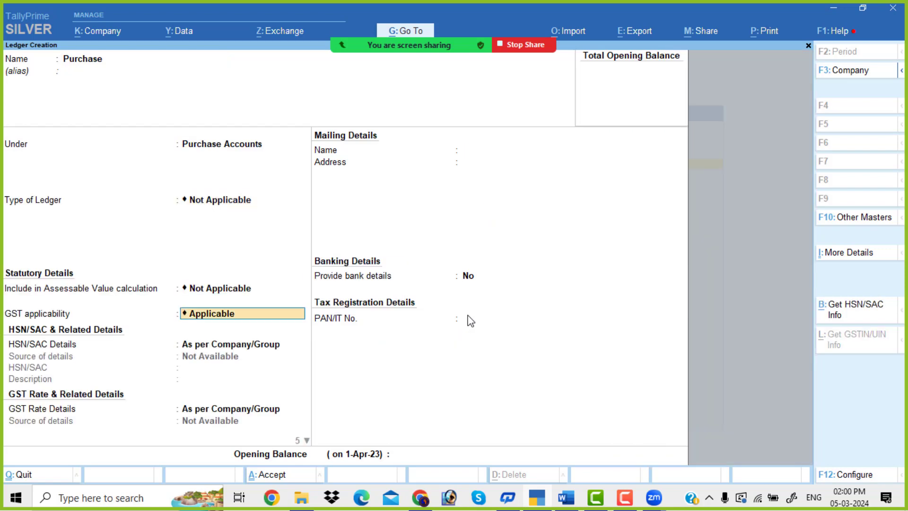
{"action": "key", "text": "Up"}
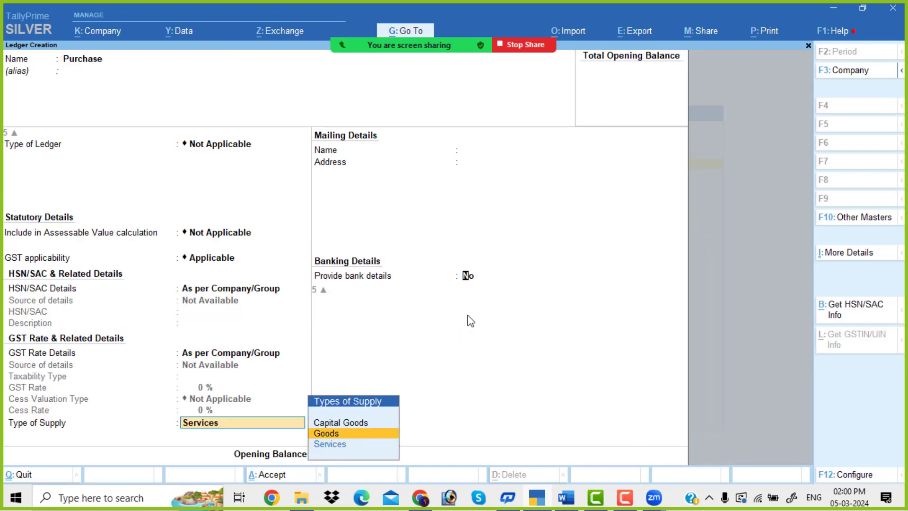
{"action": "key", "text": "Return"}
{"action": "key", "text": "Return"}
{"action": "key", "text": "Return"}
- Check the supplier in the Word exercise and start a ledger named Uni Soft Computers under Sundry Creditors
{"action": "key", "text": "alt+Tab"}
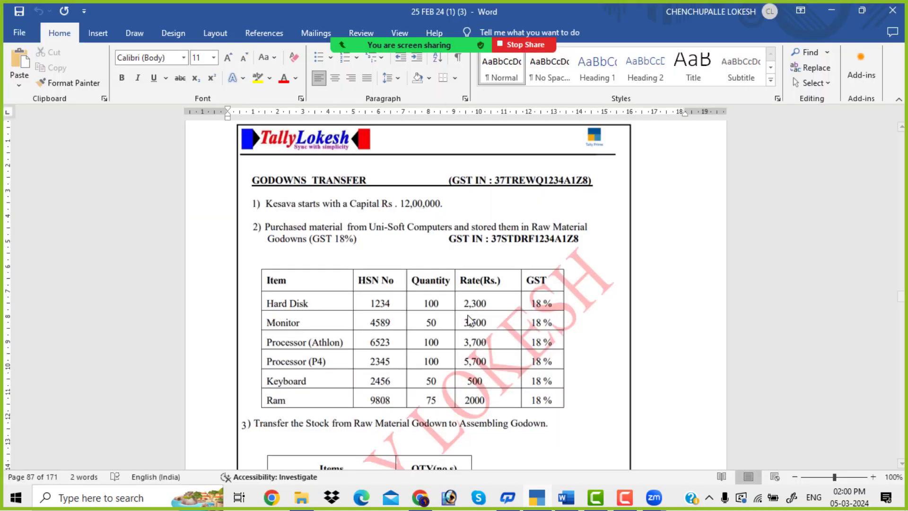
{"action": "key", "text": "alt+Tab"}
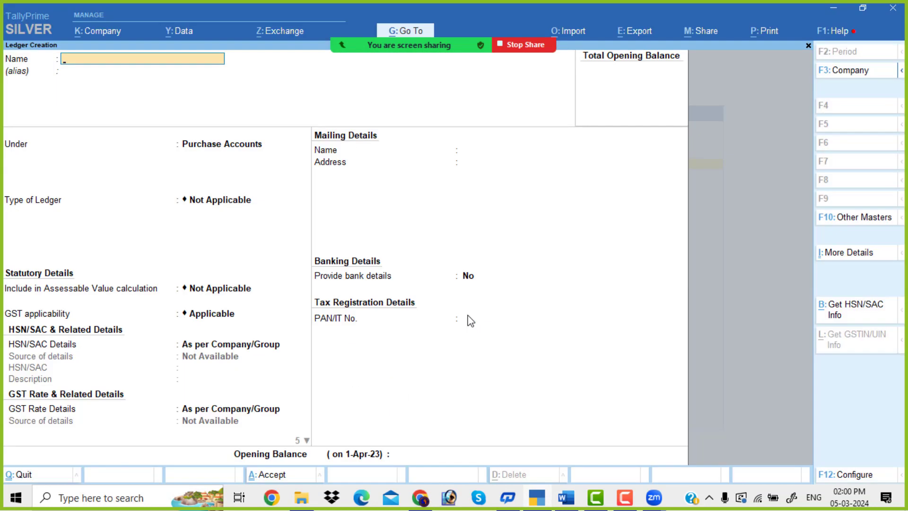
{"action": "type", "text": "Uni Soft Computers"}
{"action": "key", "text": "Return"}
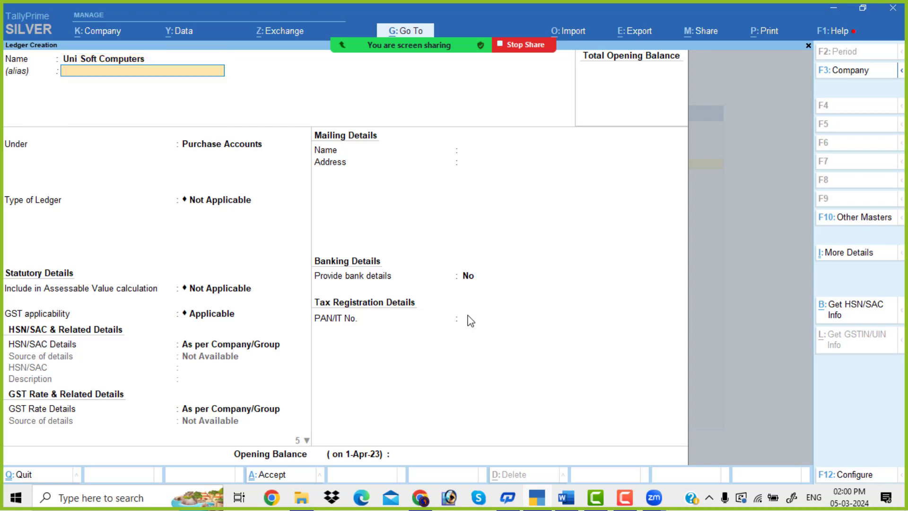
{"action": "key", "text": "Return"}
{"action": "type", "text": "Sun"}
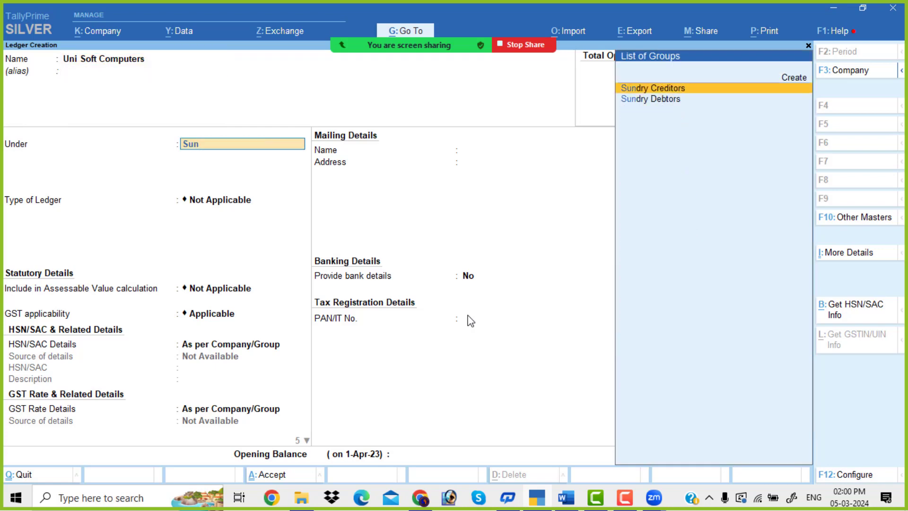
{"action": "key", "text": "Return"}
- Keep the supplier's default mailing details and Regular registration, enter 37 as its GSTIN/UIN, and save the ledger
{"action": "key", "text": "Return"}
{"action": "key", "text": "Return"}
{"action": "key", "text": "Return"}
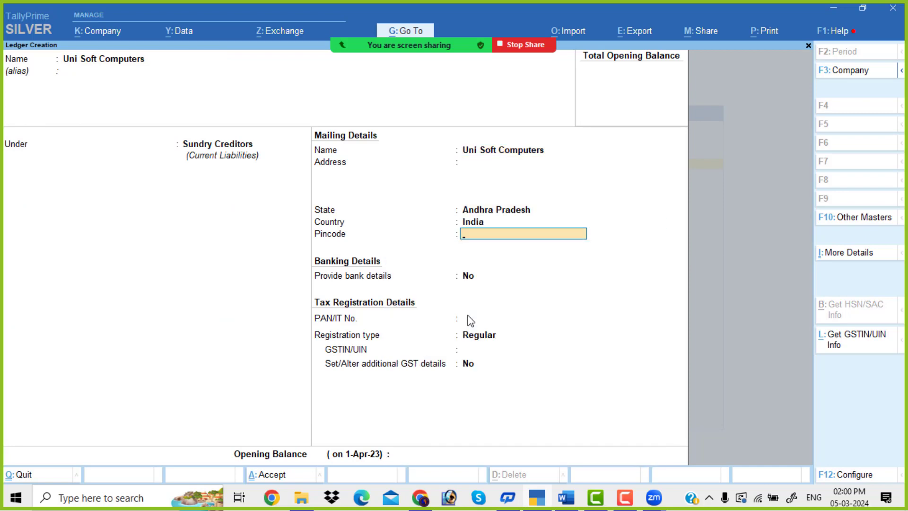
{"action": "key", "text": "Return"}
{"action": "key", "text": "Return"}
{"action": "key", "text": "Return"}
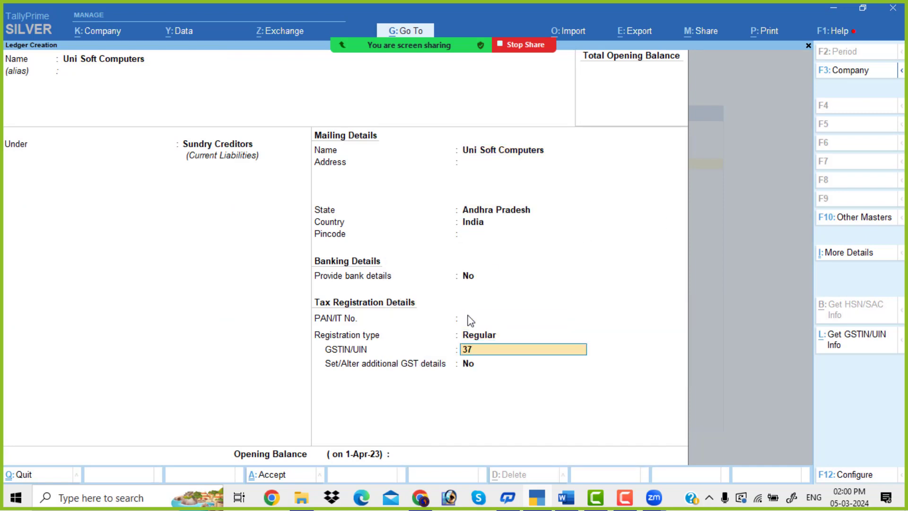
{"action": "key", "text": "Return"}
{"action": "key", "text": "ctrl"}
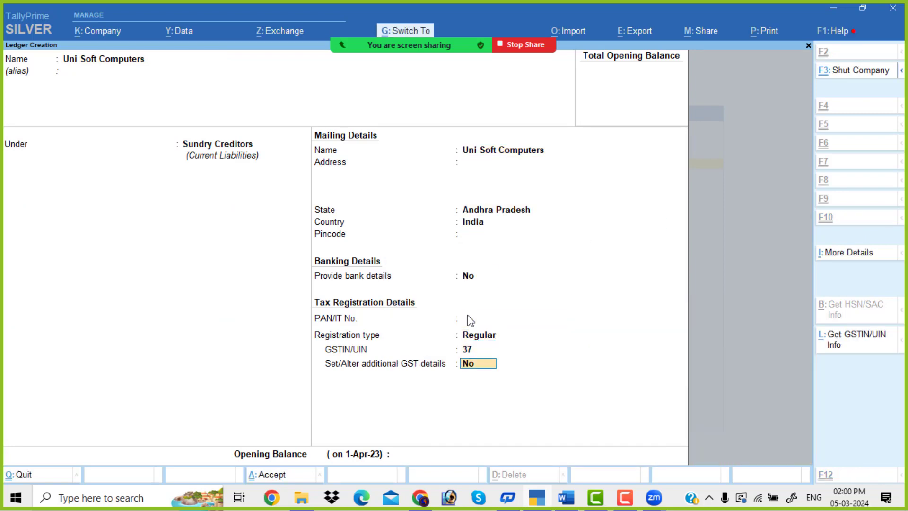
{"action": "key", "text": "ctrl+a"}
- Check the remaining transactions in the Word exercise and create a Furniture ledger under Fixed Assets with default GST details
{"action": "key", "text": "alt+Tab"}
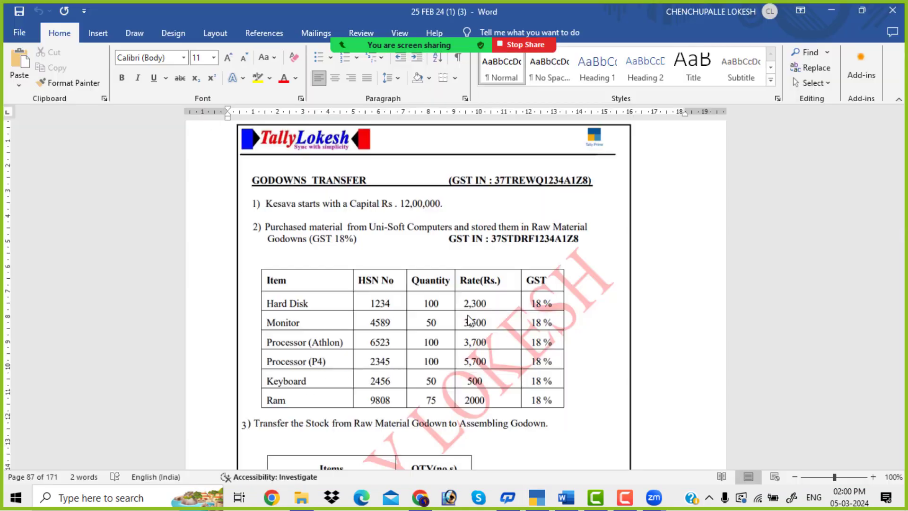
{"action": "scroll", "coordinate": [468, 314], "scroll_direction": "down", "scroll_amount": 5}
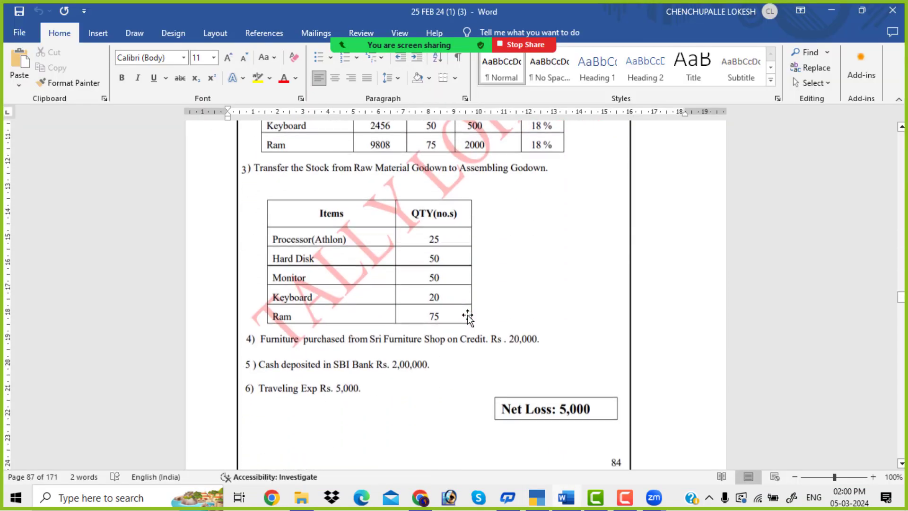
{"action": "key", "text": "alt+Tab"}
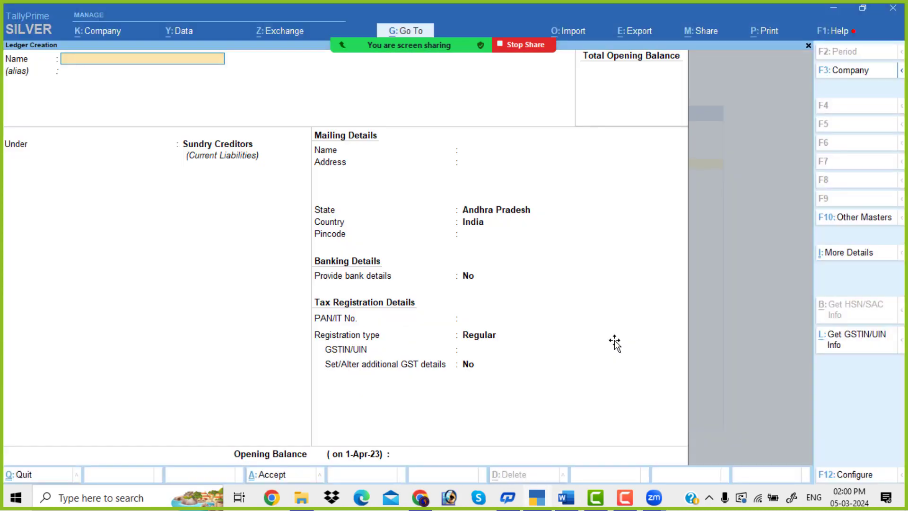
{"action": "type", "text": "Furniture"}
{"action": "key", "text": "Return"}
{"action": "type", "text": "f"}
{"action": "key", "text": "Return"}
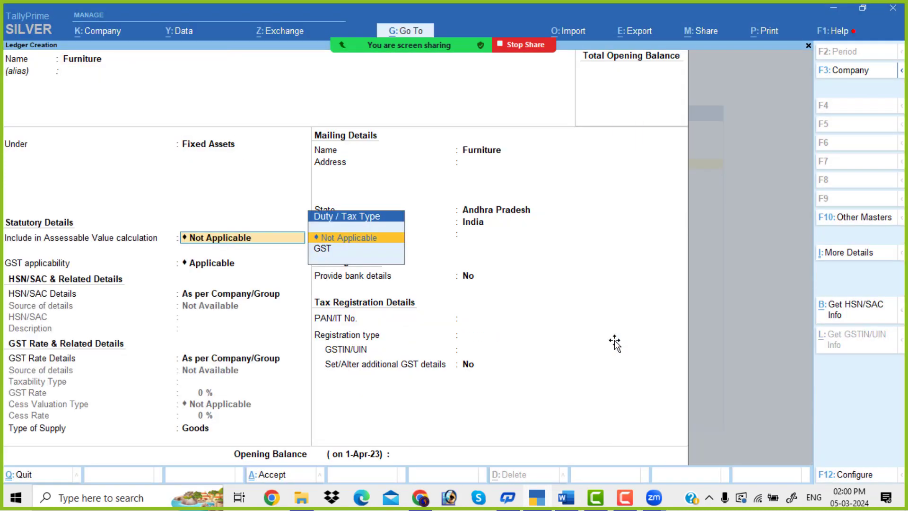
{"action": "key", "text": "Return"}
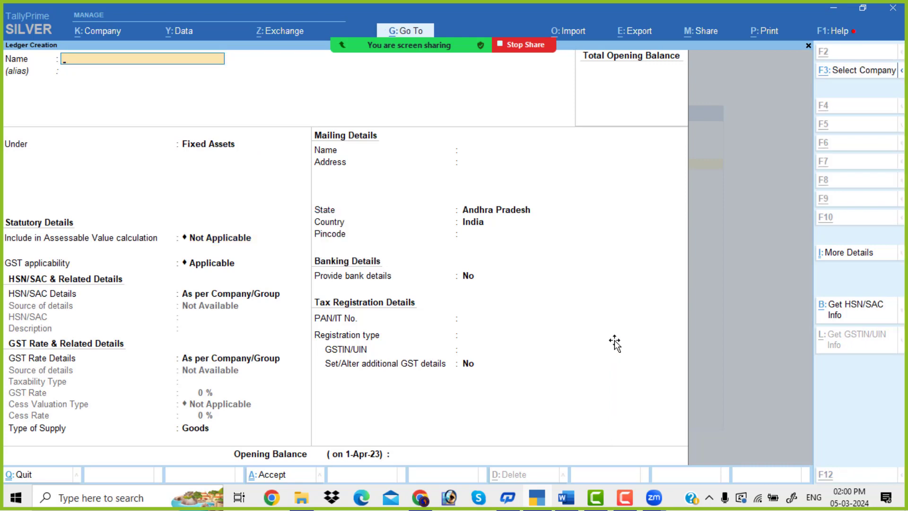
- Check the furniture seller in the Word exercise and create a Sri Furniture Shop ledger under Sundry Creditors
{"action": "key", "text": "alt+Tab"}
{"action": "key", "text": "alt+Tab"}
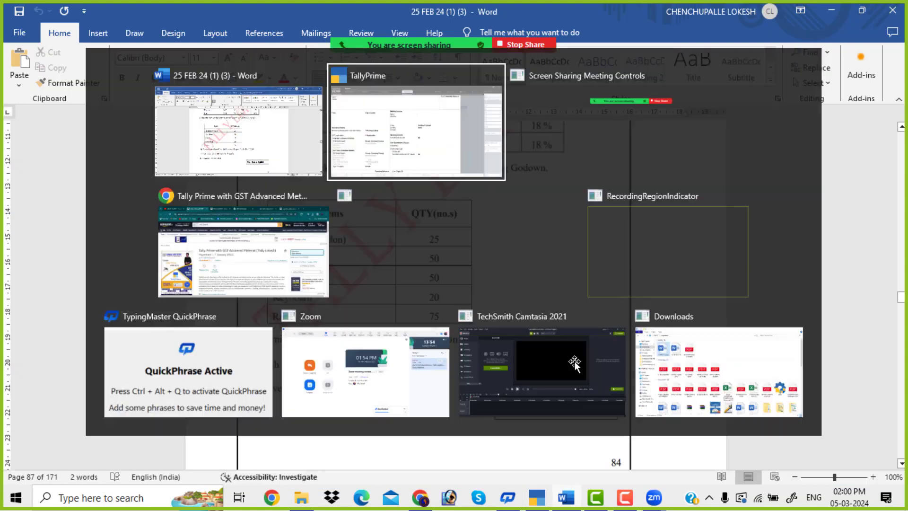
{"action": "type", "text": "Furn"}
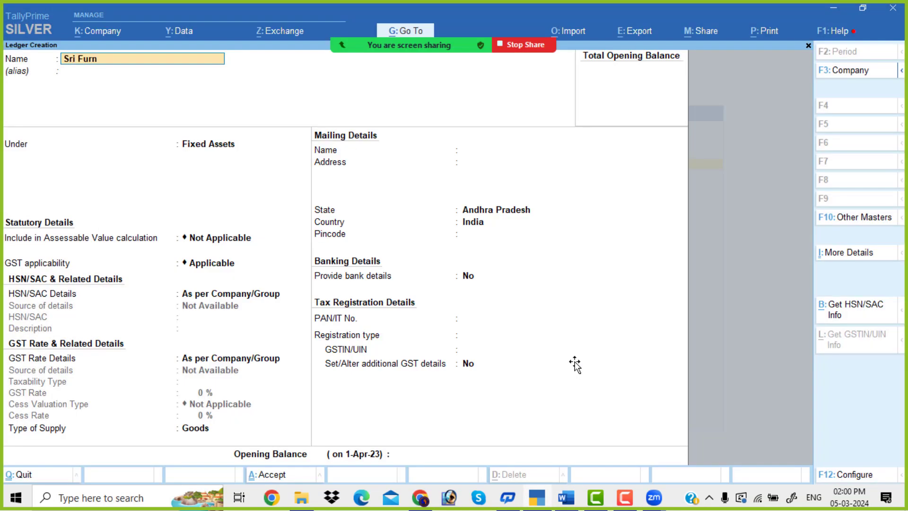
{"action": "type", "text": "iture Shop"}
{"action": "key", "text": "Return"}
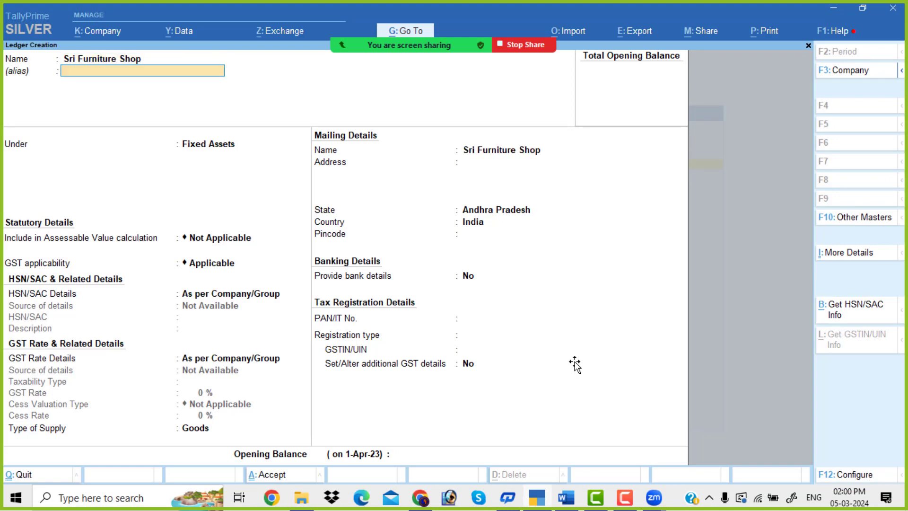
{"action": "key", "text": "Return"}
{"action": "type", "text": "Sun"}
{"action": "key", "text": "Return"}
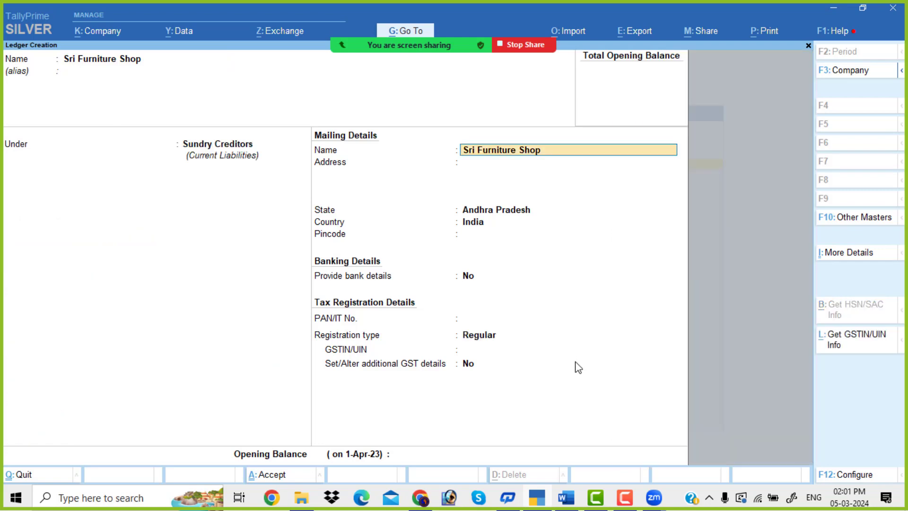
{"action": "key", "text": "ctrl"}
{"action": "key", "text": "ctrl+a"}
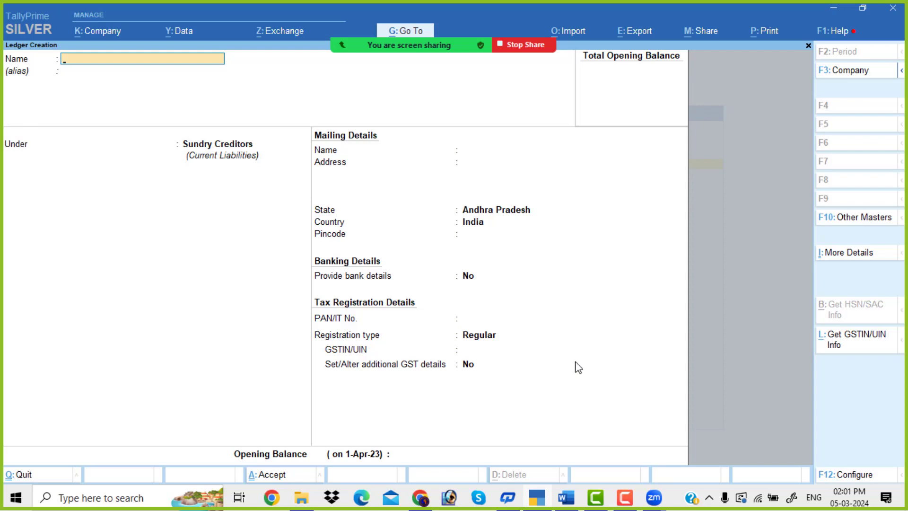
- Check the bank in the Word exercise and create a ledger named Sbi Bank under Bank Accounts with default details
{"action": "key", "text": "alt+Tab"}
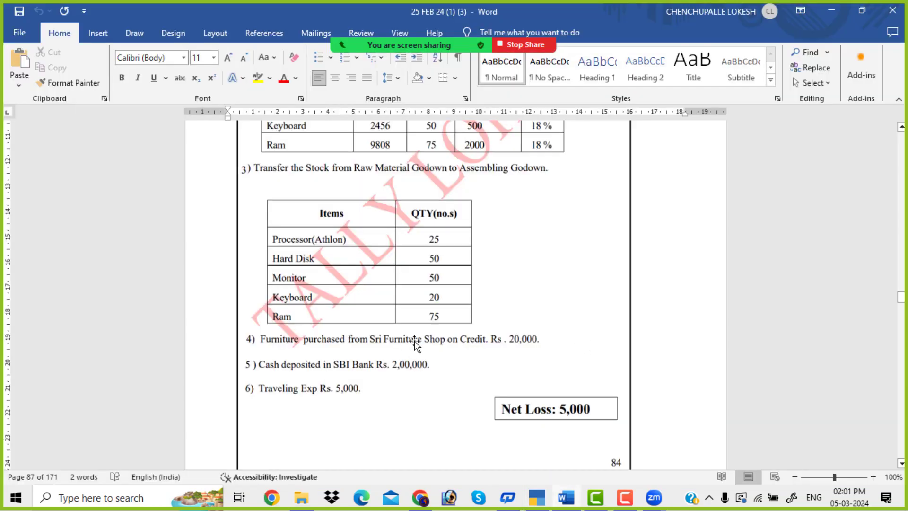
{"action": "key", "text": "alt+Tab"}
{"action": "type", "text": "Sbi"}
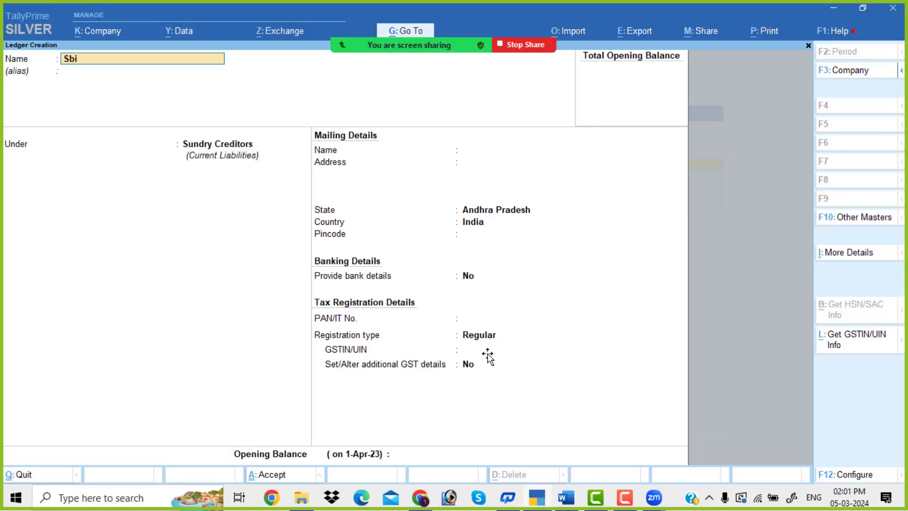
{"action": "type", "text": " Bank"}
{"action": "key", "text": "Return"}
{"action": "key", "text": "Return"}
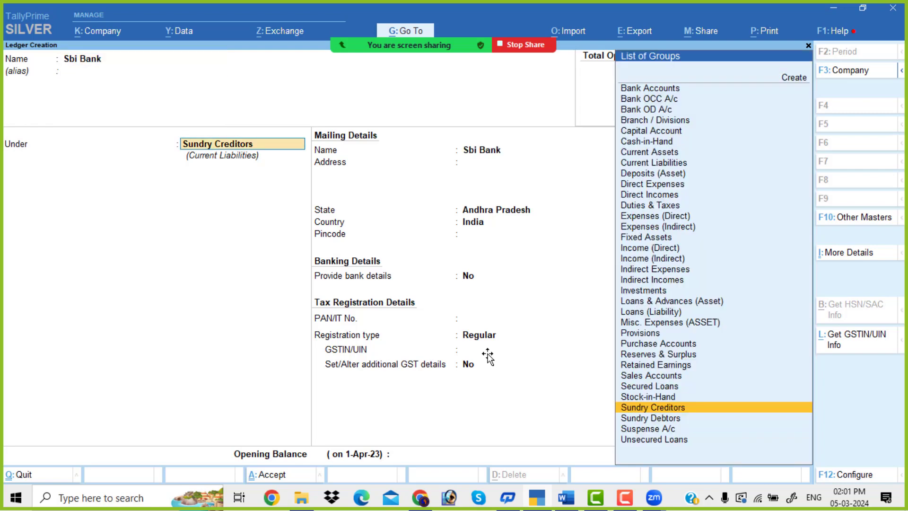
{"action": "type", "text": "Ba"}
{"action": "key", "text": "Return"}
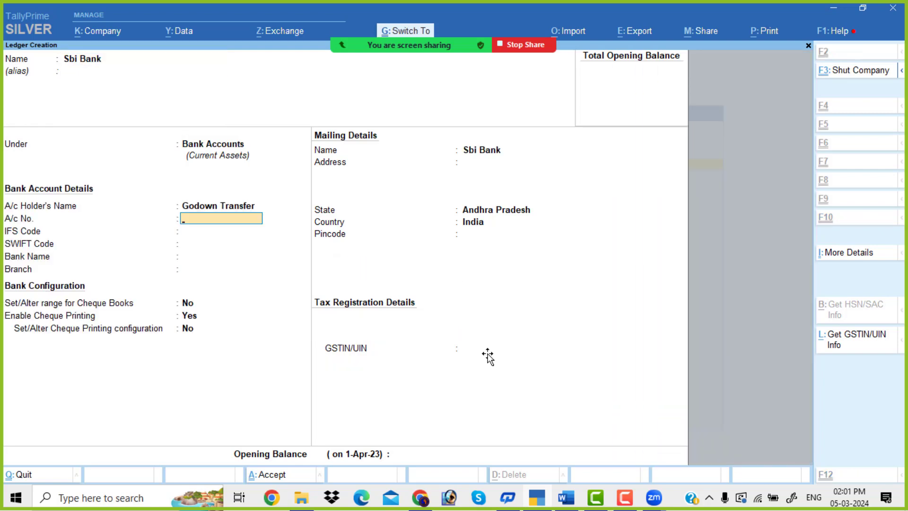
{"action": "key", "text": "ctrl+a"}
- Check the expense in the Word exercise and create a ledger named Traveling Exp under Indirect Expenses
{"action": "key", "text": "alt+Tab"}
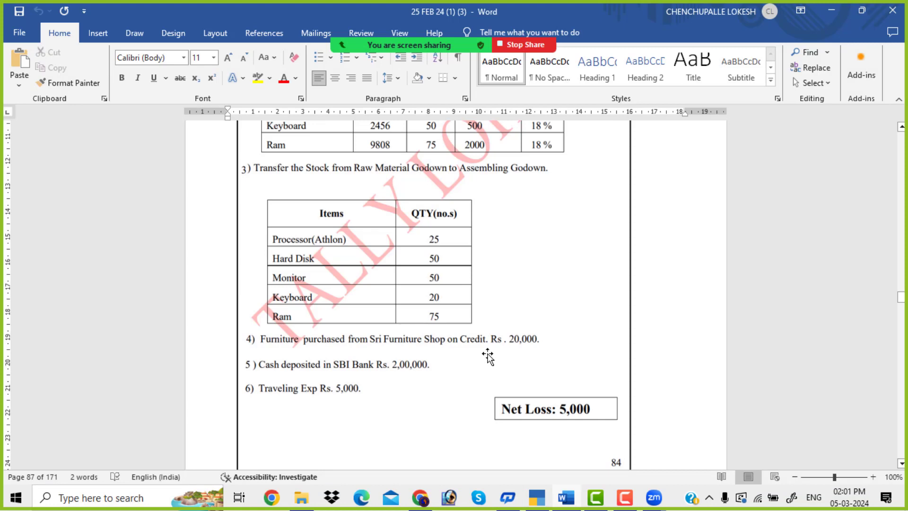
{"action": "key", "text": "alt+Tab"}
{"action": "type", "text": "Trav"}
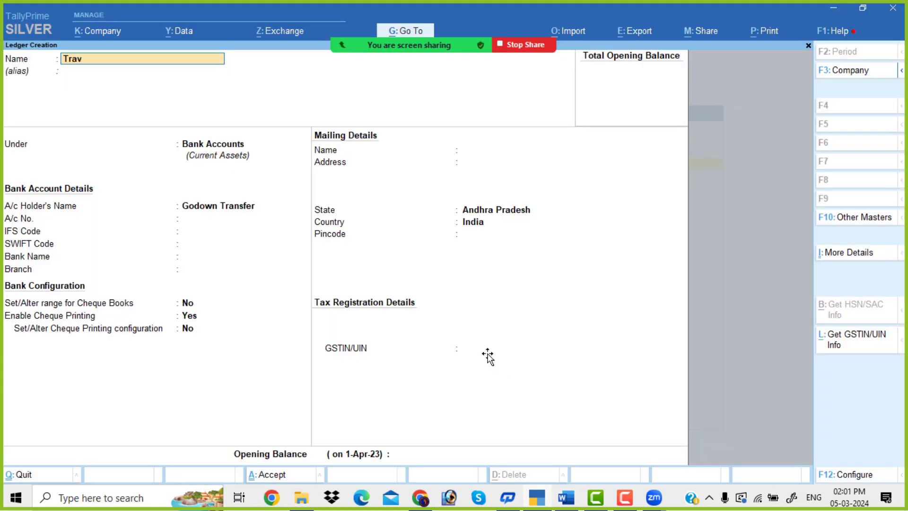
{"action": "type", "text": "eling Exp"}
{"action": "key", "text": "Return"}
{"action": "type", "text": "Ind"}
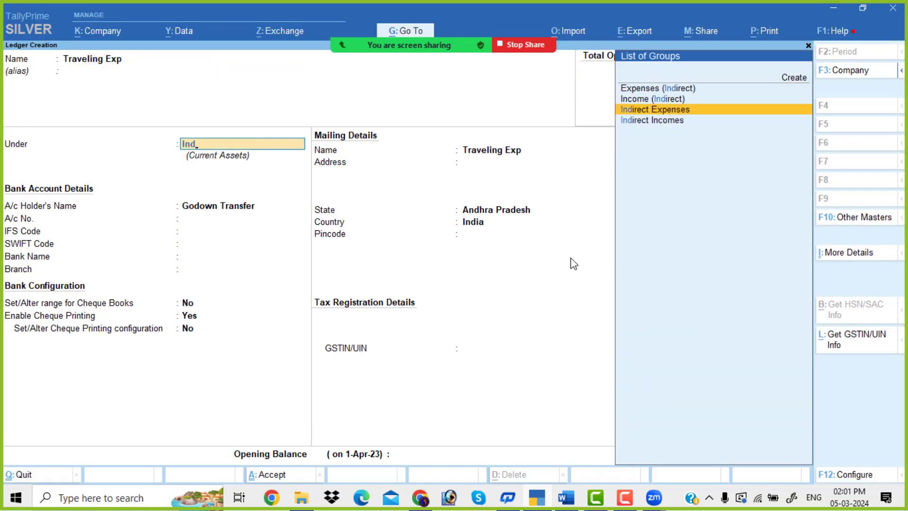
{"action": "key", "text": "Return"}
{"action": "key", "text": "ctrl+a"}
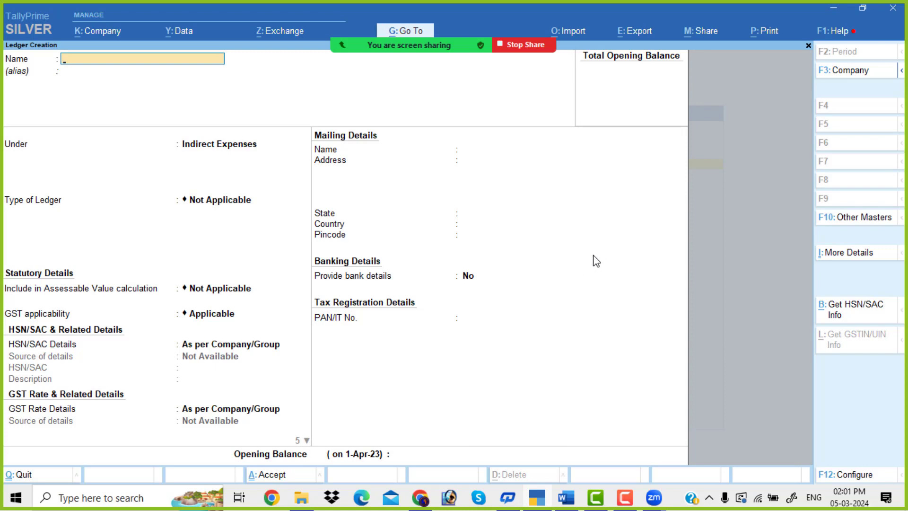
- Close the ledger creation form and start creating a new unit of measure
{"action": "key", "text": "Escape"}
{"action": "key", "text": "Down"}
{"action": "key", "text": "Down"}
{"action": "key", "text": "Down"}
{"action": "key", "text": "Down"}
{"action": "key", "text": "Down"}
{"action": "key", "text": "Down"}
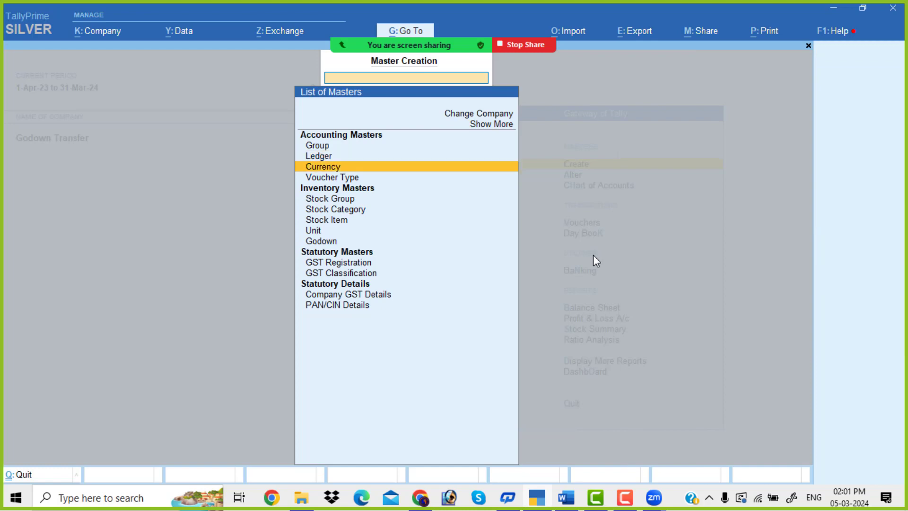
{"action": "key", "text": "Return"}
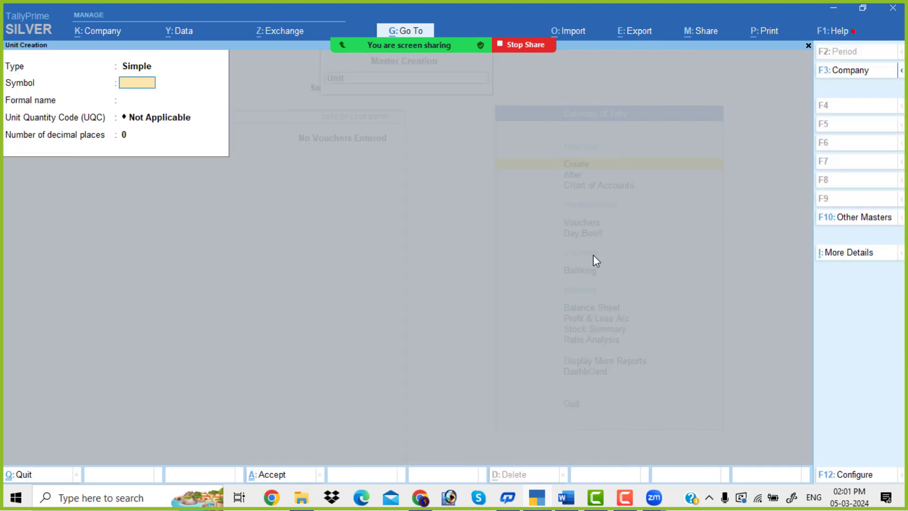
- Check the purchased items in the Word exercise and create a simple unit nos with UQC NOS-NUMBERS and 0 decimal places
{"action": "key", "text": "alt+Tab"}
{"action": "scroll", "coordinate": [588, 258], "scroll_direction": "up", "scroll_amount": 5}
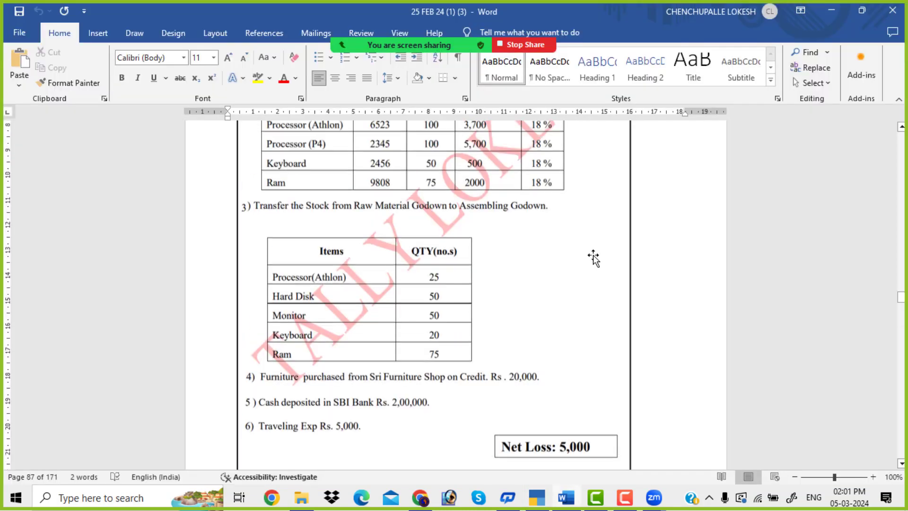
{"action": "scroll", "coordinate": [588, 257], "scroll_direction": "up", "scroll_amount": 2}
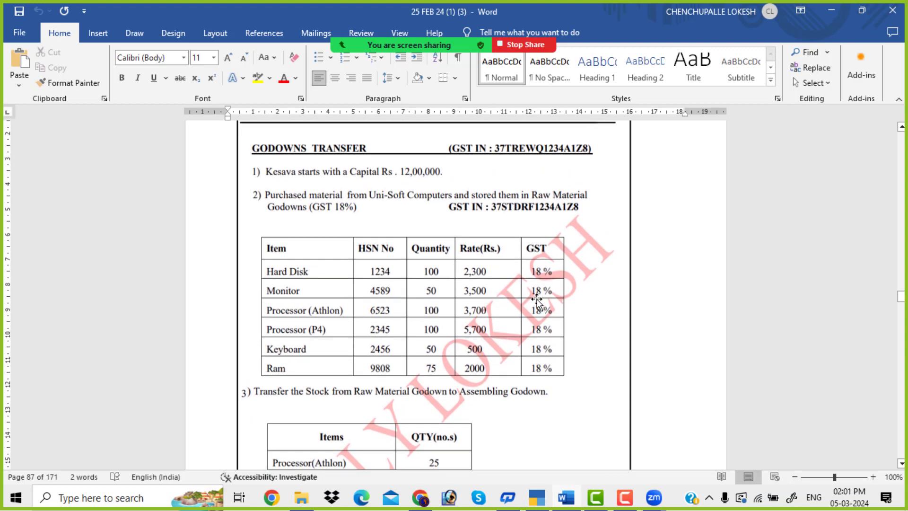
{"action": "key", "text": "alt+Tab"}
{"action": "type", "text": "nos"}
{"action": "key", "text": "Return"}
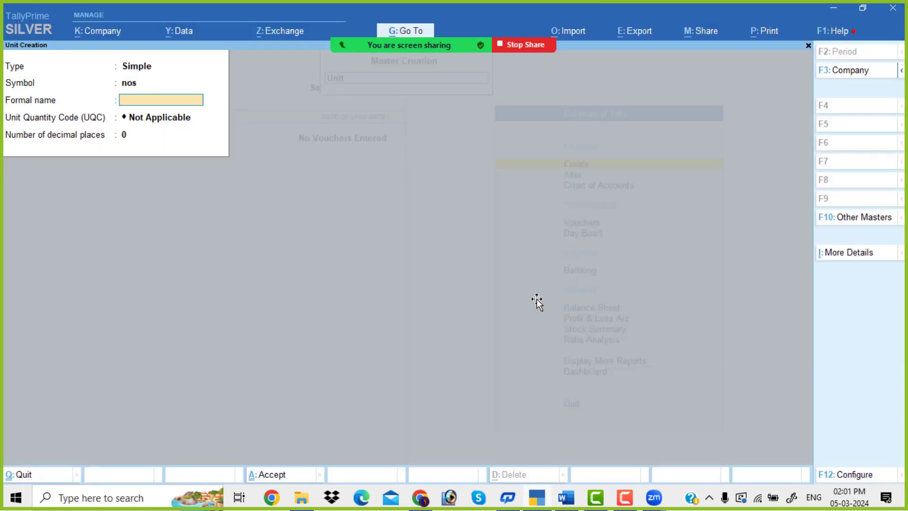
{"action": "key", "text": "Return"}
{"action": "type", "text": "no"}
{"action": "key", "text": "Return"}
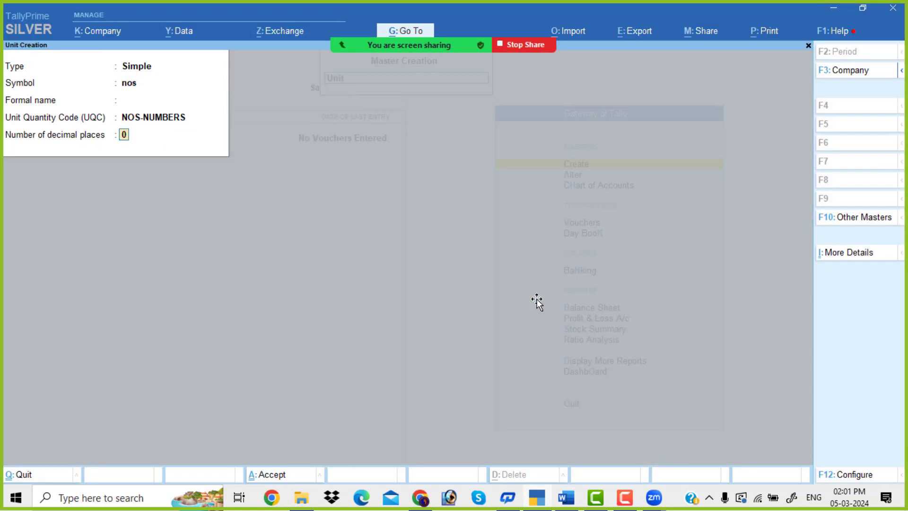
{"action": "key", "text": "Return"}
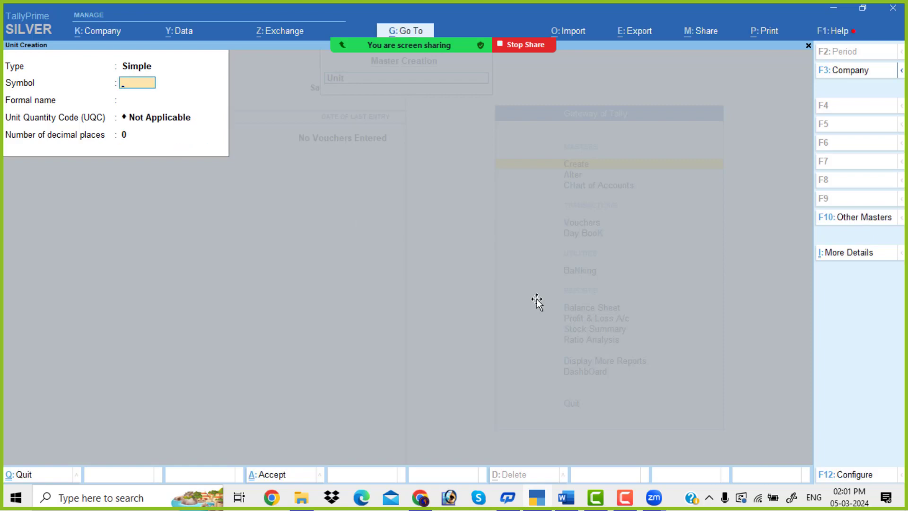
- Check the first item in the Word exercise and start a stock item named Hard Disk under Primary with unit nos
{"action": "key", "text": "Escape"}
{"action": "key", "text": "y"}
{"action": "key", "text": "Up"}
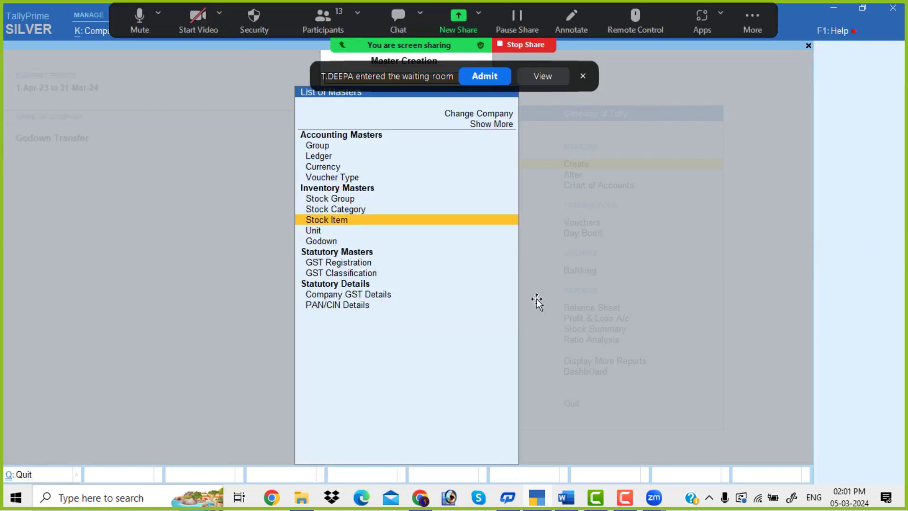
{"action": "key", "text": "Return"}
{"action": "left_click", "coordinate": [478, 84]}
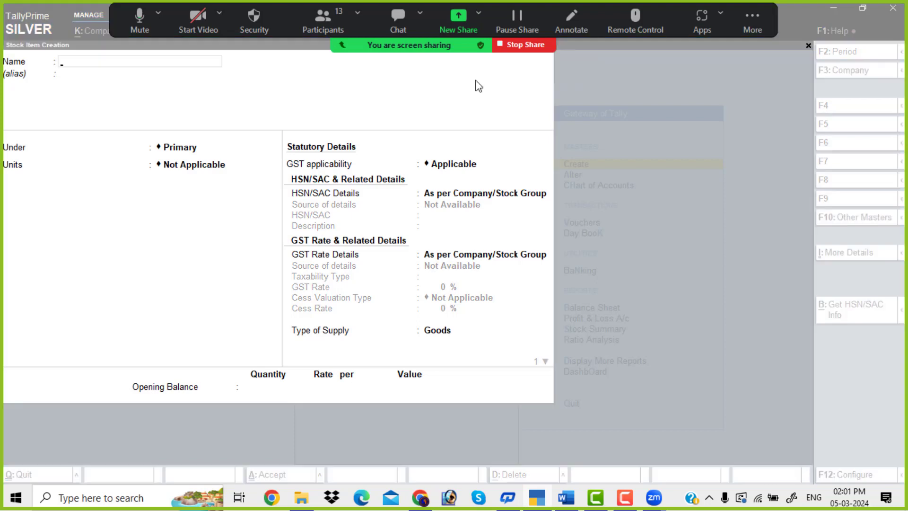
{"action": "key", "text": "alt+Tab"}
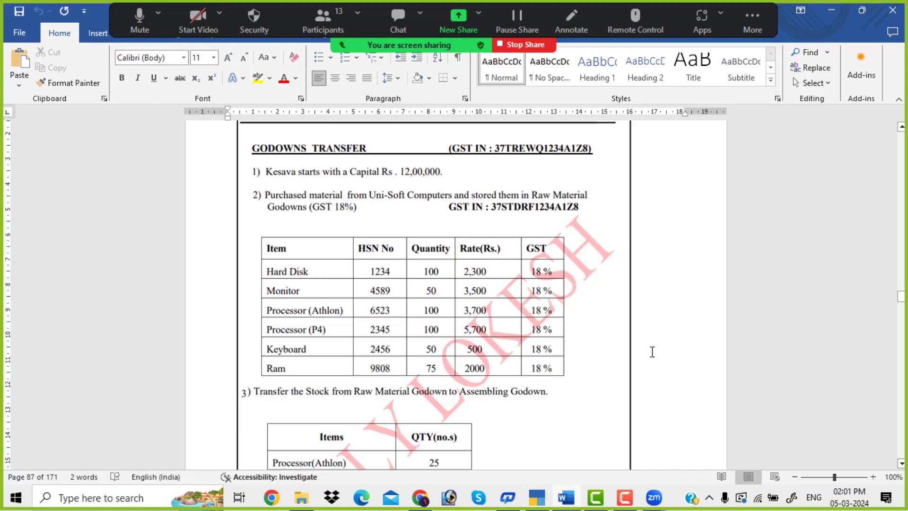
{"action": "key", "text": "alt+Tab"}
{"action": "type", "text": "Hard d"}
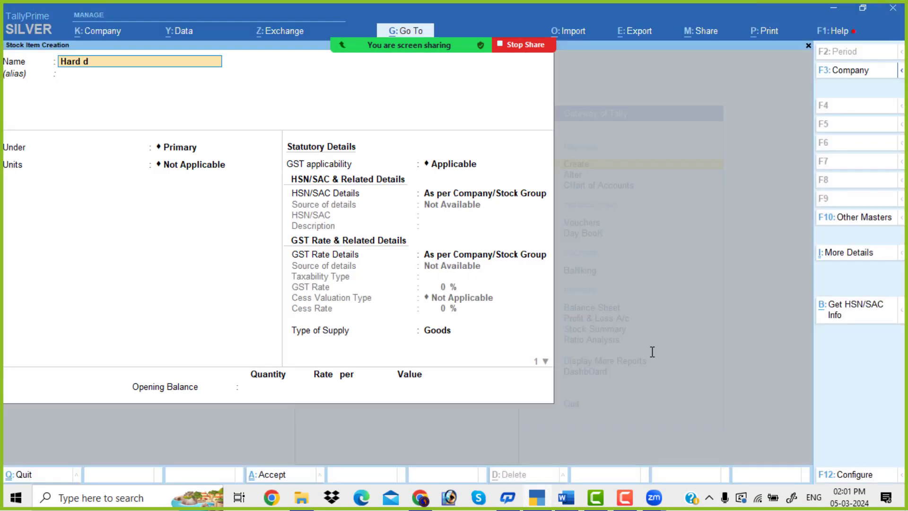
{"action": "type", "text": "isk"}
{"action": "key", "text": "Return"}
{"action": "key", "text": "Return"}
{"action": "key", "text": "Return"}
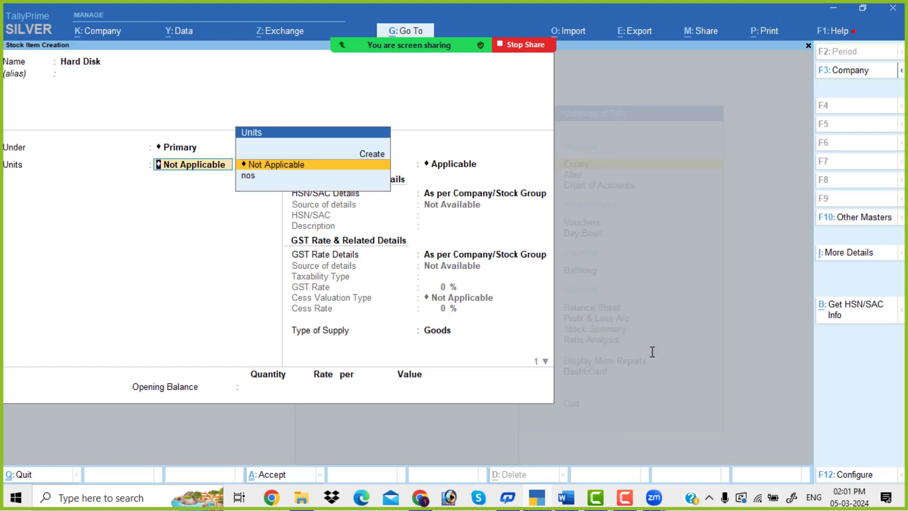
{"action": "key", "text": "Down"}
{"action": "key", "text": "Return"}
{"action": "key", "text": "Return"}
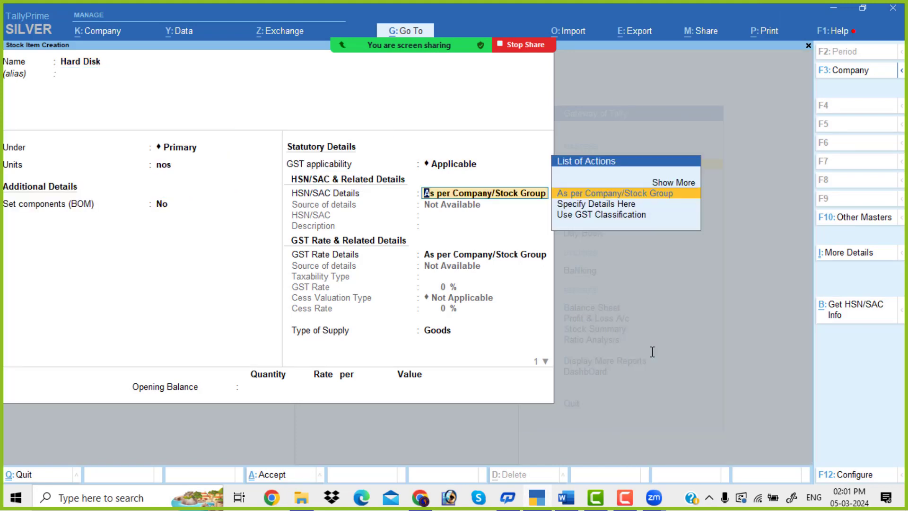
- Specify HSN/SAC details directly for the Hard Disk item with code 7412, leaving the description blank
{"action": "key", "text": "Down"}
{"action": "key", "text": "Return"}
{"action": "type", "text": "741"}
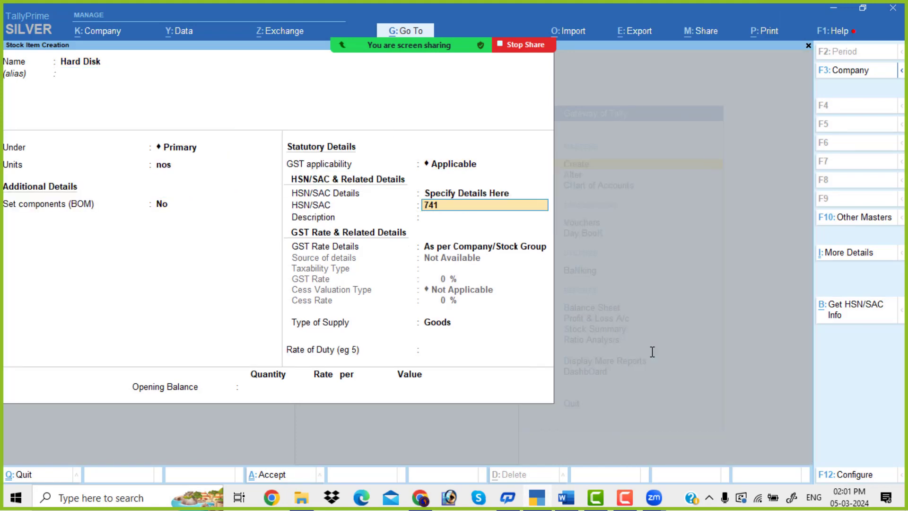
{"action": "type", "text": "2"}
{"action": "key", "text": "Return"}
{"action": "key", "text": "Return"}
- Specify the Hard Disk's GST rate as Taxable at 18%, checking the rate in the Word exercise, and save the item
{"action": "key", "text": "Down"}
{"action": "key", "text": "Return"}
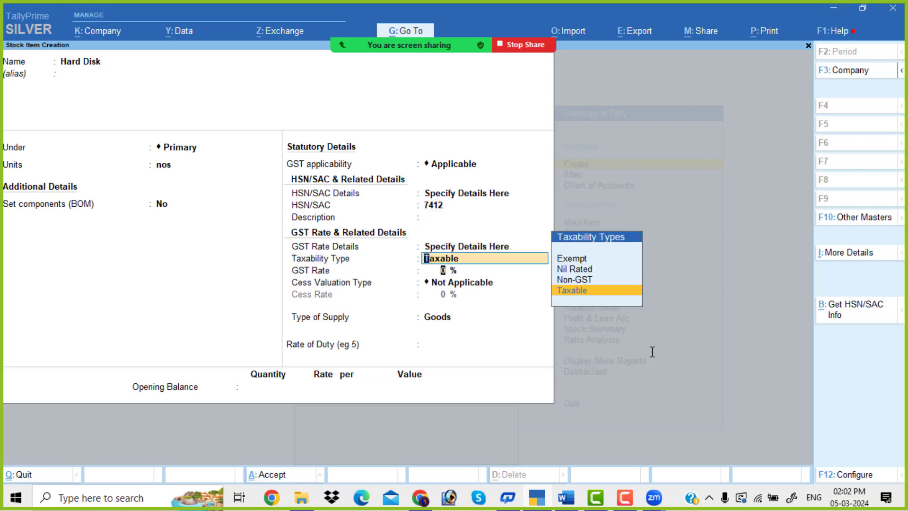
{"action": "key", "text": "Return"}
{"action": "key", "text": "alt+Tab"}
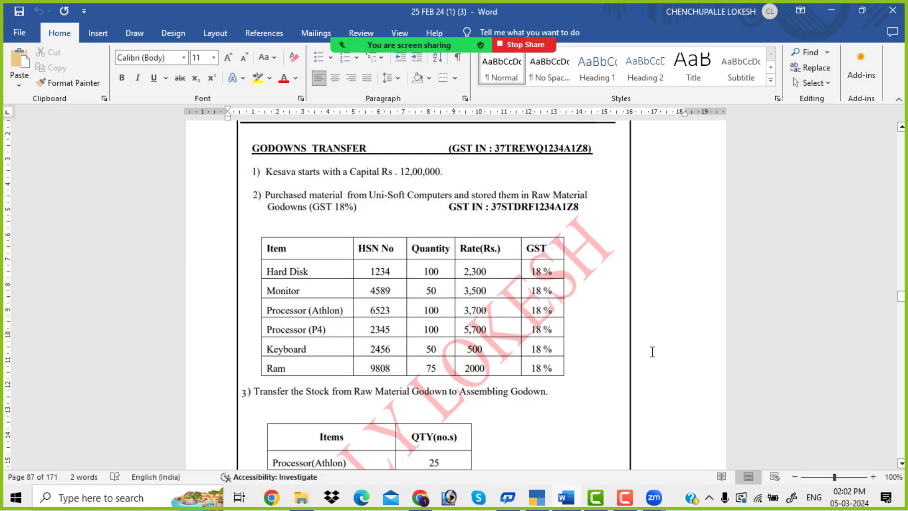
{"action": "key", "text": "alt+Tab"}
{"action": "type", "text": "18"}
{"action": "key", "text": "Return"}
{"action": "key", "text": "Return"}
{"action": "key", "text": "Return"}
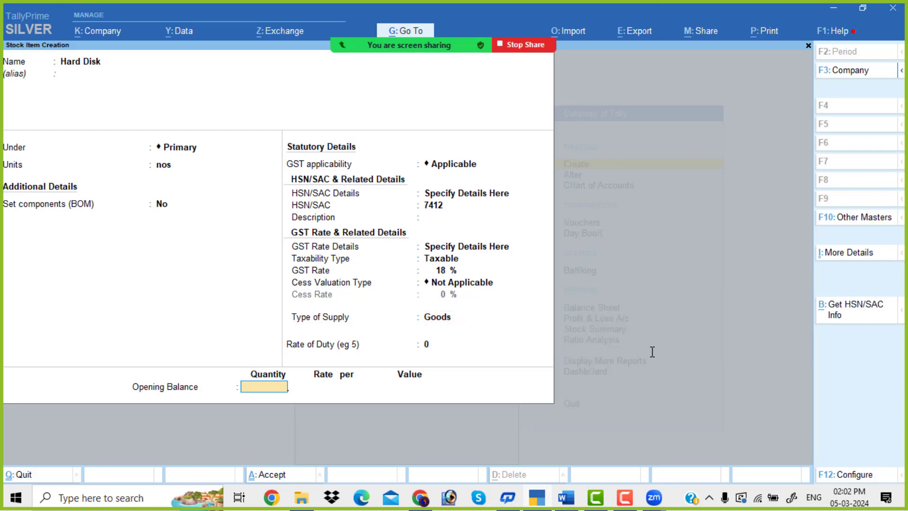
{"action": "key", "text": "Return"}
{"action": "key", "text": "Return"}
- Check the second item in the Word exercise and start a stock item named Monitor under Primary with unit nos
{"action": "key", "text": "alt+Tab"}
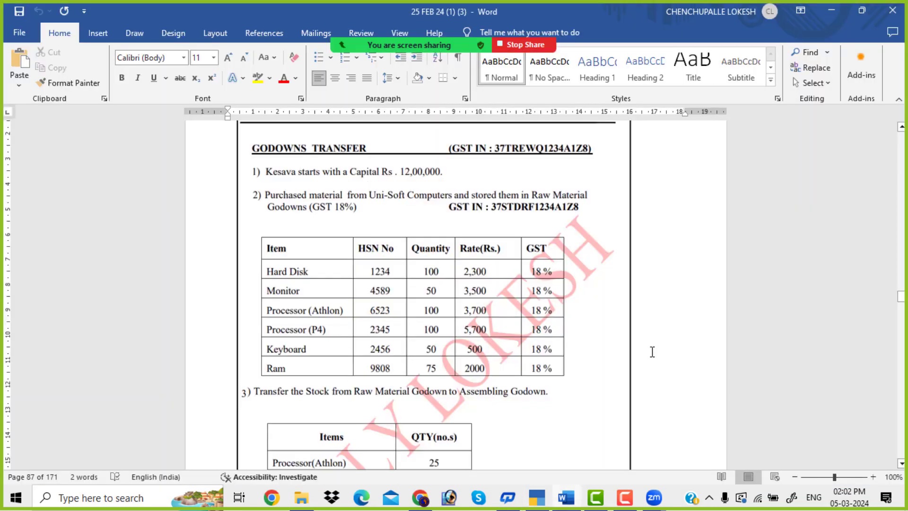
{"action": "key", "text": "alt+Tab"}
{"action": "type", "text": "Monitor"}
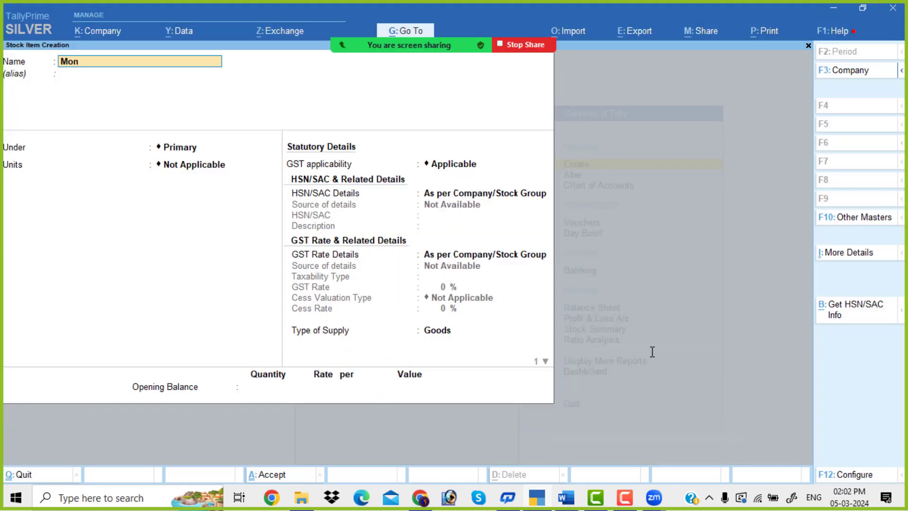
{"action": "key", "text": "Return"}
{"action": "key", "text": "Return"}
{"action": "key", "text": "Return"}
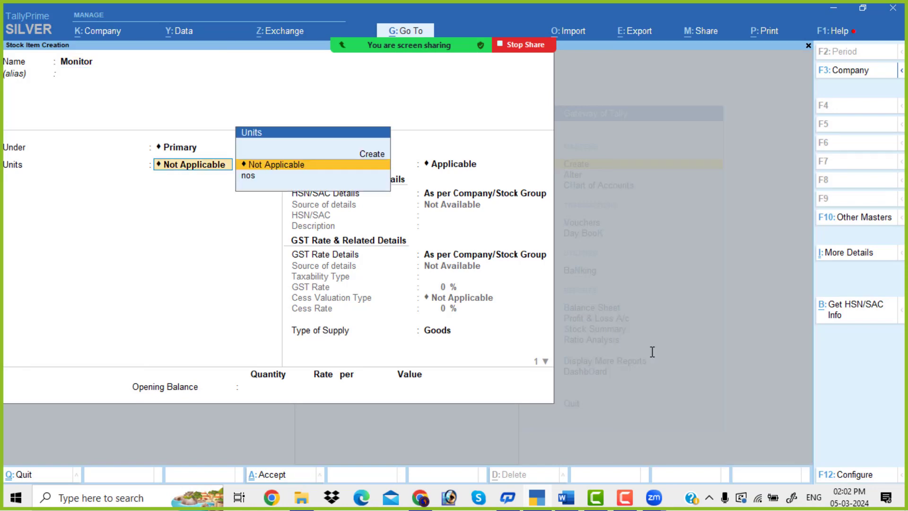
{"action": "key", "text": "Down"}
{"action": "key", "text": "Return"}
{"action": "key", "text": "Return"}
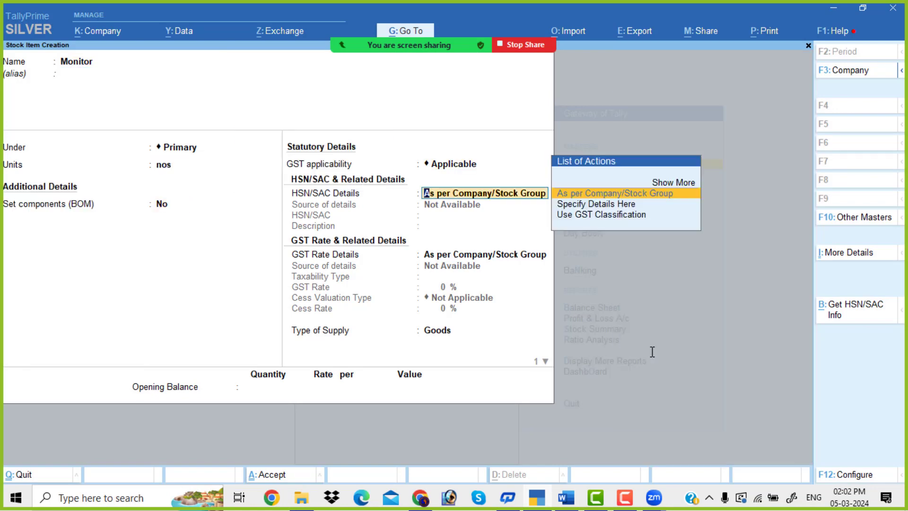
- Specify HSN/SAC details directly for the Monitor item with code 8523, leaving the description blank
{"action": "key", "text": "Down"}
{"action": "key", "text": "Return"}
{"action": "type", "text": "8523"}
{"action": "key", "text": "Return"}
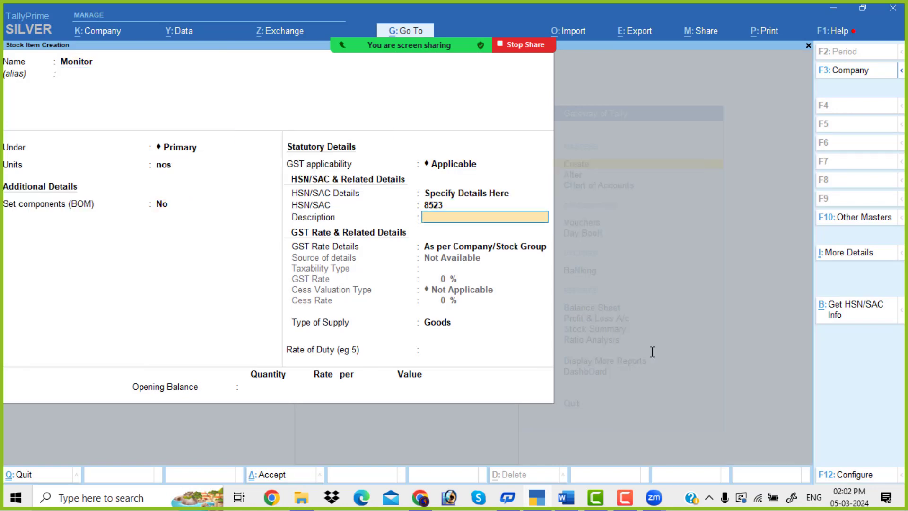
{"action": "key", "text": "Return"}
- Specify the Monitor's GST rate details as Taxable at 18% and save the item without an opening balance
{"action": "key", "text": "Down"}
{"action": "key", "text": "Return"}
{"action": "key", "text": "Return"}
{"action": "type", "text": "18"}
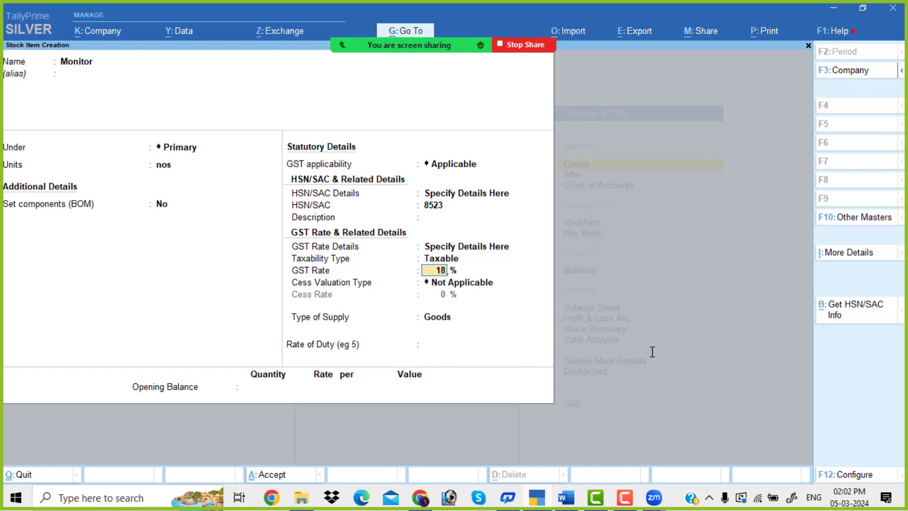
{"action": "key", "text": "Return"}
{"action": "key", "text": "Return"}
{"action": "key", "text": "Return"}
{"action": "key", "text": "Return"}
{"action": "key", "text": "Return"}
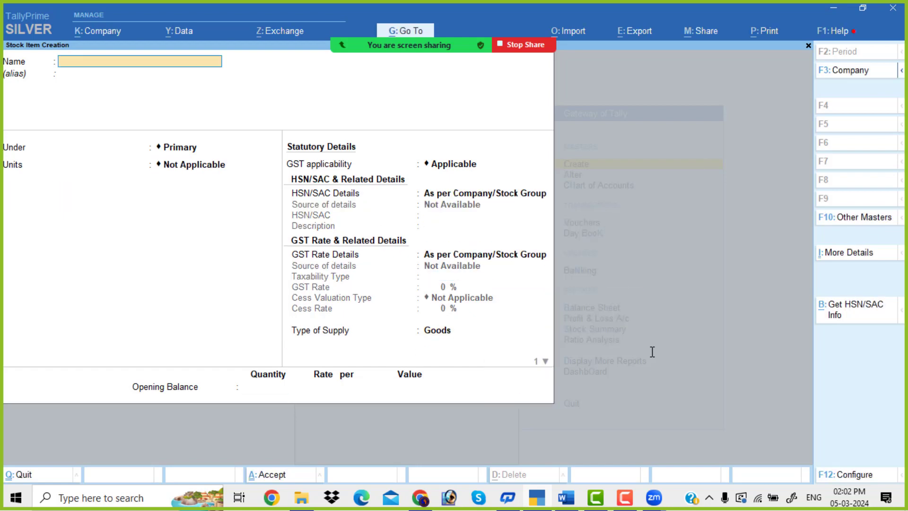
- Check the third item in the Word exercise and start a stock item named Processor Athlon under Primary with unit nos
{"action": "key", "text": "alt+Tab"}
{"action": "type", "text": "Processor athl"}
{"action": "key", "text": "Return"}
{"action": "key", "text": "Return"}
{"action": "key", "text": "Return"}
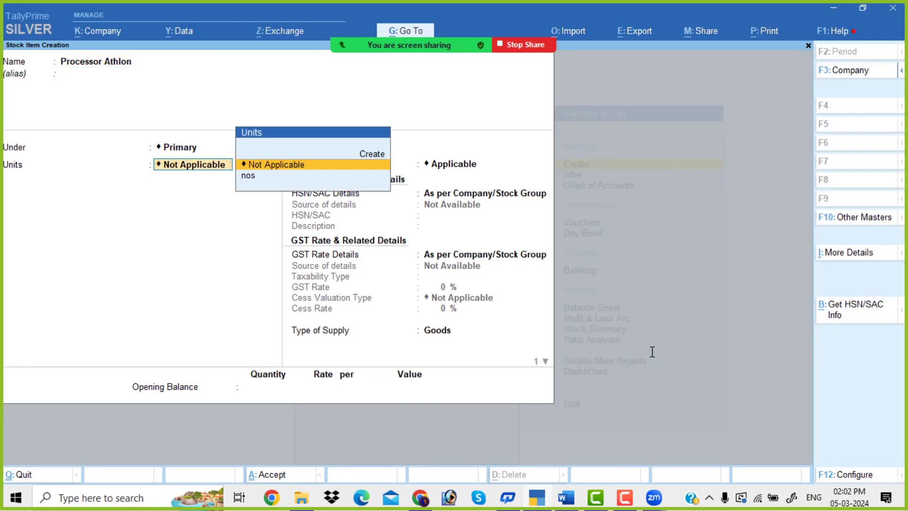
{"action": "key", "text": "Down"}
{"action": "key", "text": "Return"}
{"action": "key", "text": "Return"}
- Specify HSN/SAC details directly for the Processor Athlon item with code 95123, leaving the description blank
{"action": "key", "text": "Down"}
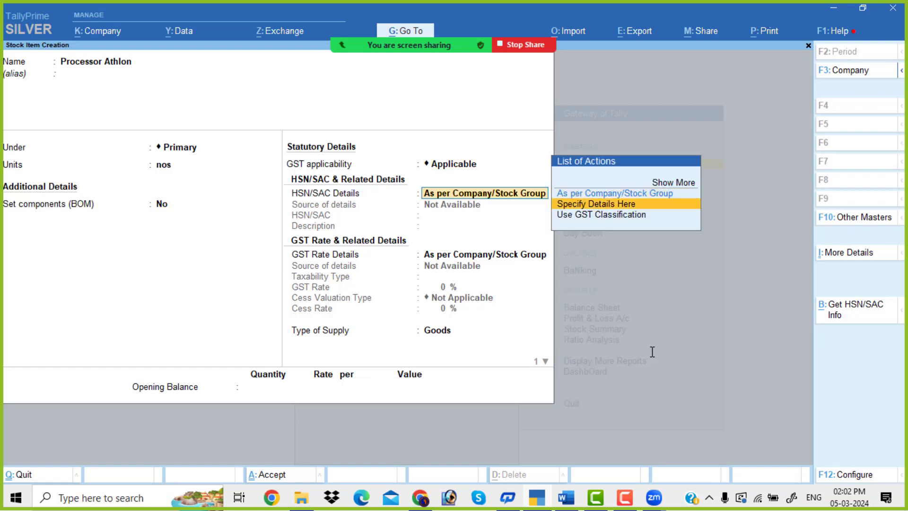
{"action": "key", "text": "Return"}
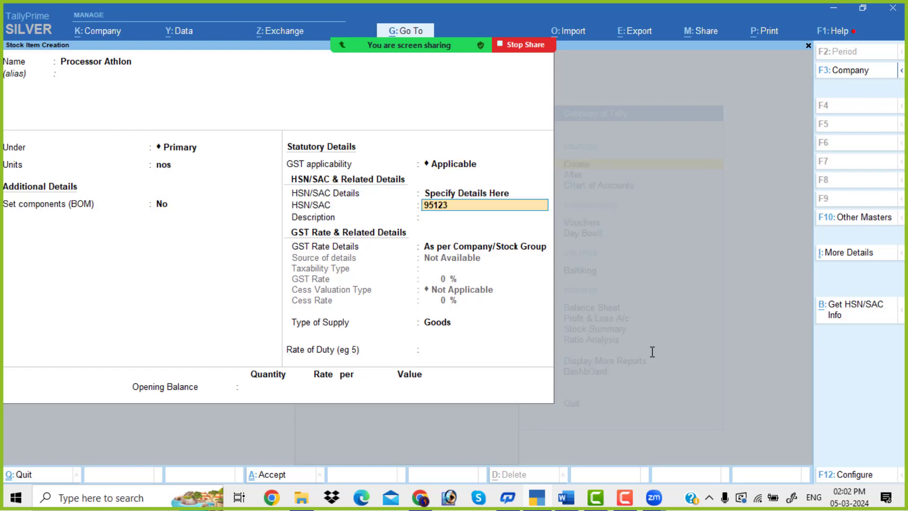
{"action": "key", "text": "Return"}
{"action": "key", "text": "Return"}
- Specify the Processor Athlon's GST rate details as Taxable at 18% and save the item without an opening balance
{"action": "key", "text": "Down"}
{"action": "key", "text": "Return"}
{"action": "key", "text": "Return"}
{"action": "type", "text": "18"}
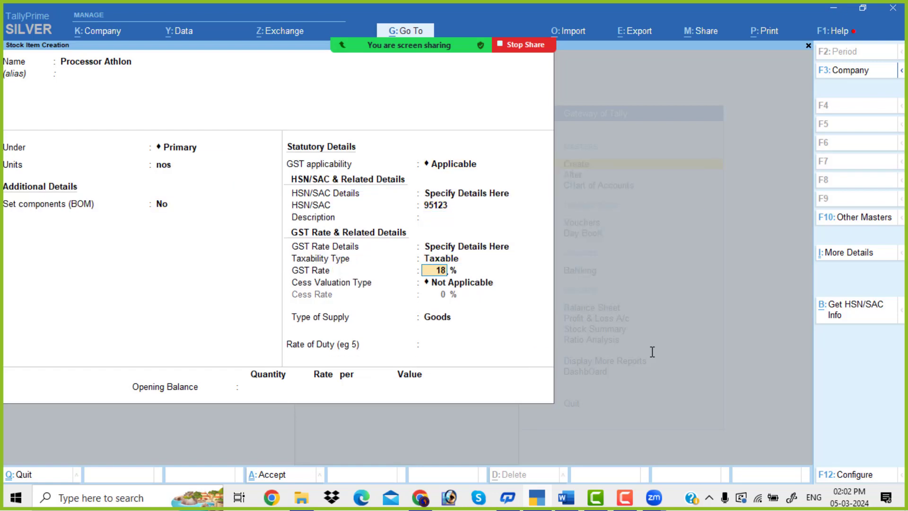
{"action": "key", "text": "Return"}
{"action": "key", "text": "Return"}
{"action": "key", "text": "Return"}
{"action": "key", "text": "Return"}
{"action": "key", "text": "Return"}
{"action": "key", "text": "Return"}
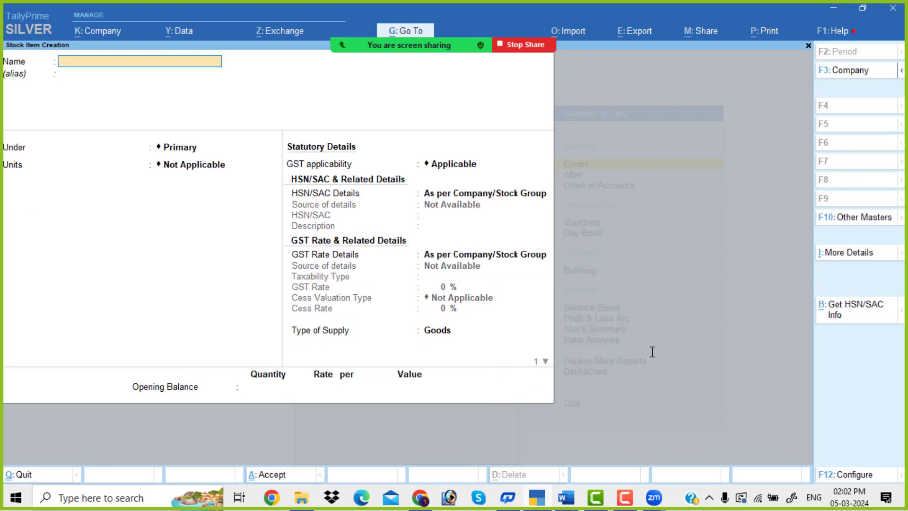
- Check the fourth item in the Word exercise and start a stock item named Processor P4 under Primary with unit nos
{"action": "key", "text": "alt+Tab"}
{"action": "key", "text": "alt+Tab"}
{"action": "type", "text": "Processorp"}
{"action": "key", "text": "Return"}
{"action": "key", "text": "Return"}
{"action": "key", "text": "Down"}
{"action": "key", "text": "Return"}
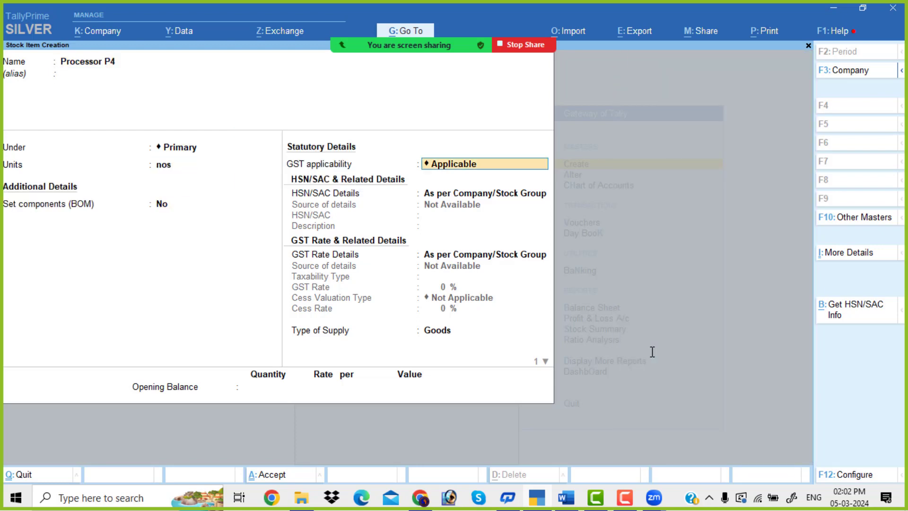
{"action": "key", "text": "Return"}
- Specify HSN/SAC details directly for the Processor P4 item with code 4598, leaving the description blank
{"action": "key", "text": "Down"}
{"action": "key", "text": "Return"}
{"action": "type", "text": "459"}
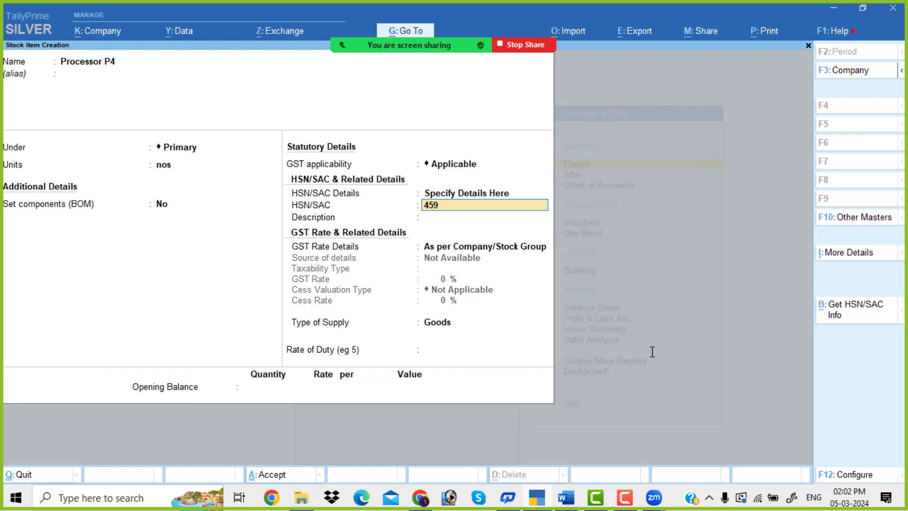
{"action": "type", "text": "8"}
{"action": "key", "text": "Return"}
{"action": "key", "text": "Return"}
- Specify the Processor P4's GST rate details as Taxable at 18% and save the item without an opening balance
{"action": "key", "text": "Down"}
{"action": "key", "text": "Return"}
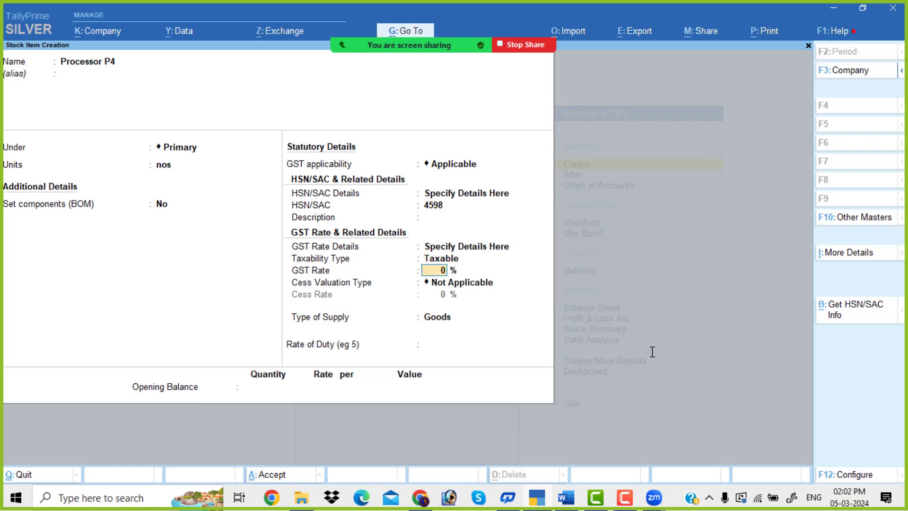
{"action": "type", "text": "18"}
{"action": "key", "text": "Return"}
{"action": "key", "text": "Return"}
{"action": "key", "text": "Return"}
{"action": "key", "text": "Return"}
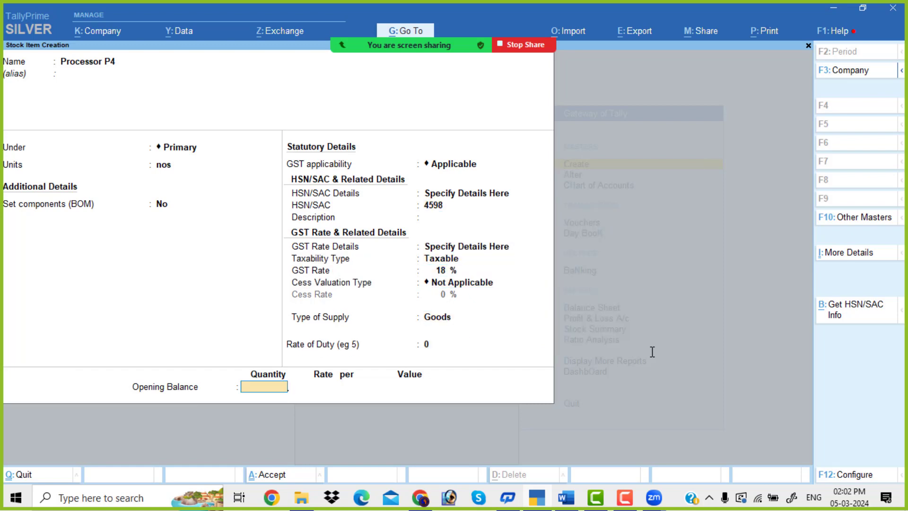
{"action": "key", "text": "Return"}
{"action": "key", "text": "Return"}
- Check the fifth item in the Word exercise and start a stock item named Keyboard under Primary with unit nos
{"action": "key", "text": "alt+Tab"}
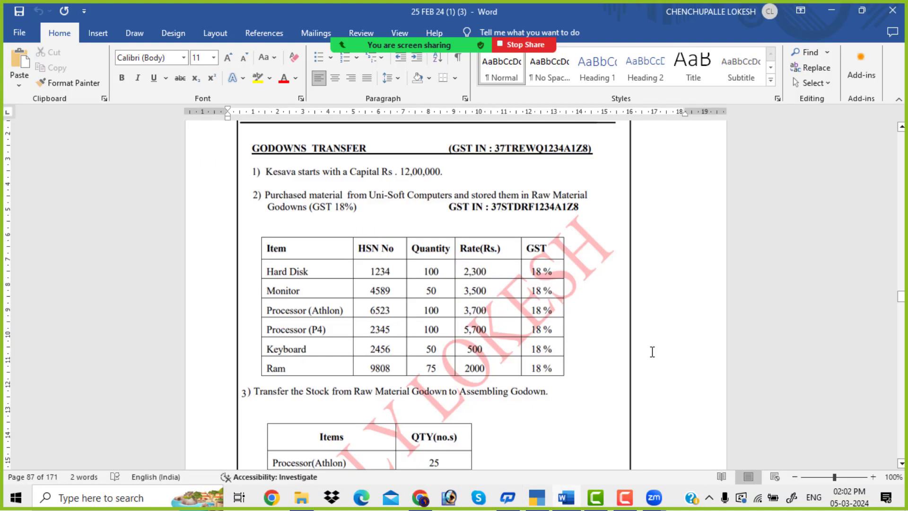
{"action": "key", "text": "alt+Tab"}
{"action": "type", "text": "Keyboar"}
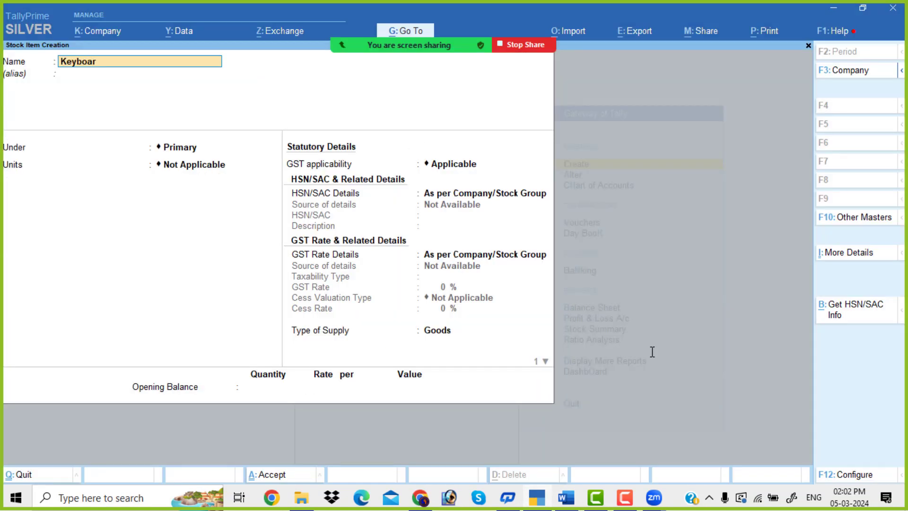
{"action": "key", "text": "Return"}
{"action": "key", "text": "Return"}
{"action": "key", "text": "Down"}
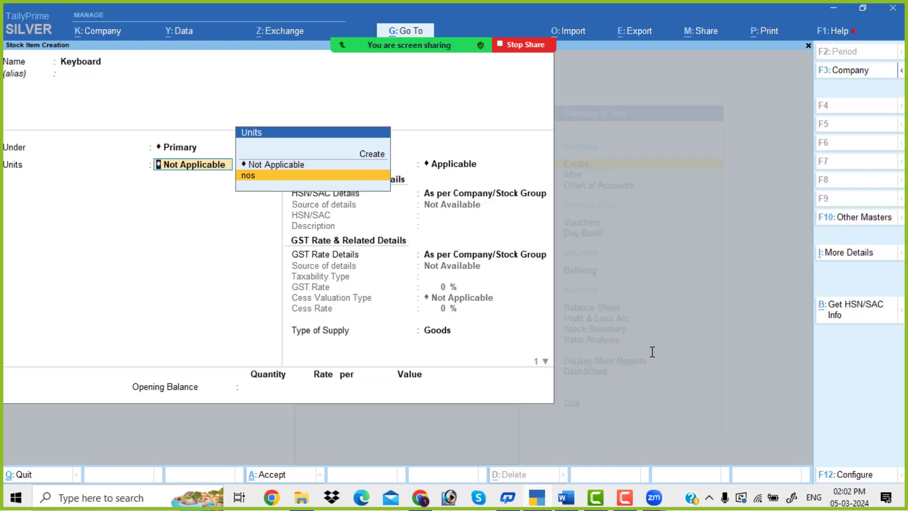
{"action": "key", "text": "Return"}
- Specify HSN/SAC details directly for the Keyboard item with code 7459, leaving the description blank
{"action": "key", "text": "Down"}
{"action": "key", "text": "Return"}
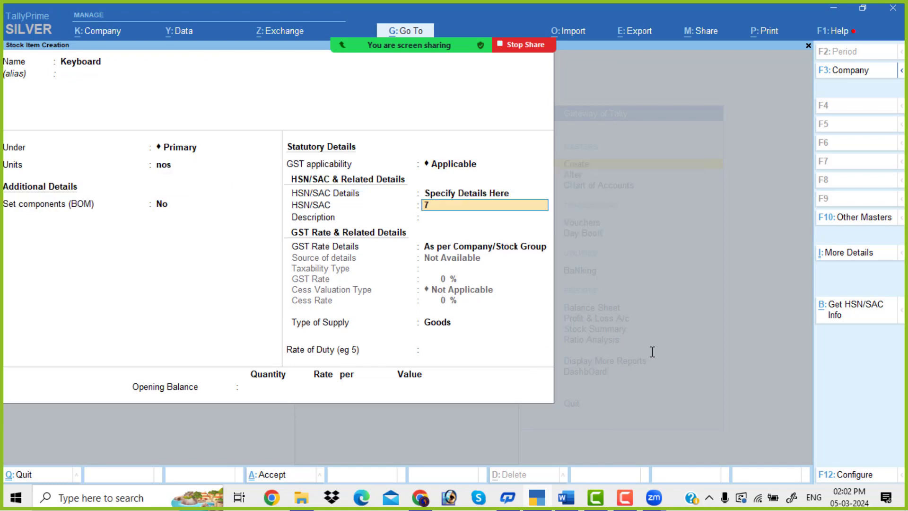
{"action": "key", "text": "Return"}
{"action": "key", "text": "Return"}
- Specify the Keyboard's GST rate details as Taxable at 18% and save the item without an opening balance
{"action": "key", "text": "Down"}
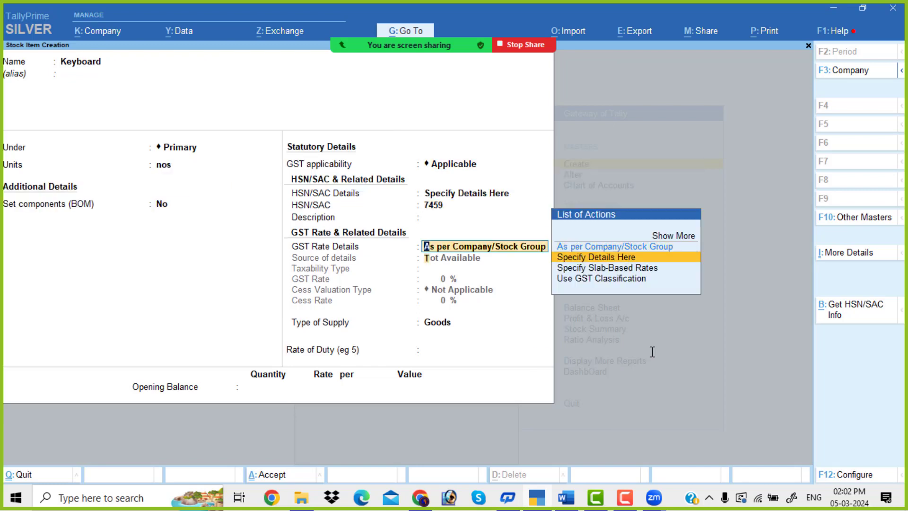
{"action": "key", "text": "Return"}
{"action": "type", "text": "18"}
{"action": "key", "text": "Return"}
{"action": "key", "text": "Return"}
{"action": "key", "text": "Return"}
{"action": "key", "text": "Return"}
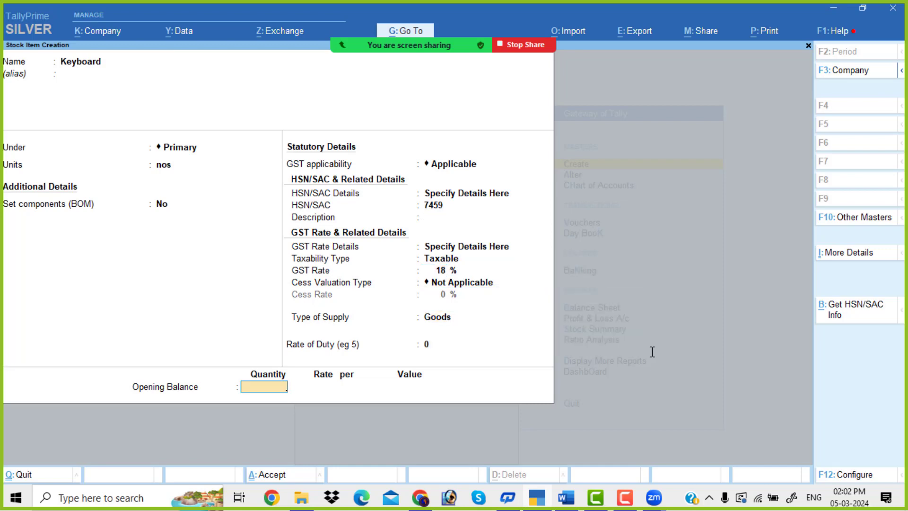
{"action": "key", "text": "Return"}
- Check the last item in the Word exercise and start a stock item named Ram under Primary with unit nos
{"action": "key", "text": "alt+Tab"}
{"action": "key", "text": "alt+Tab"}
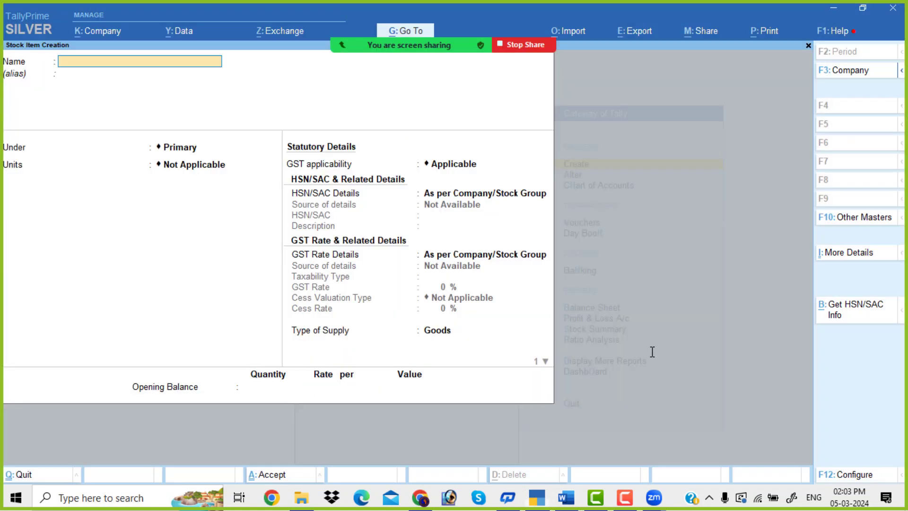
{"action": "type", "text": "Ram"}
{"action": "key", "text": "Return"}
{"action": "key", "text": "Return"}
{"action": "key", "text": "Return"}
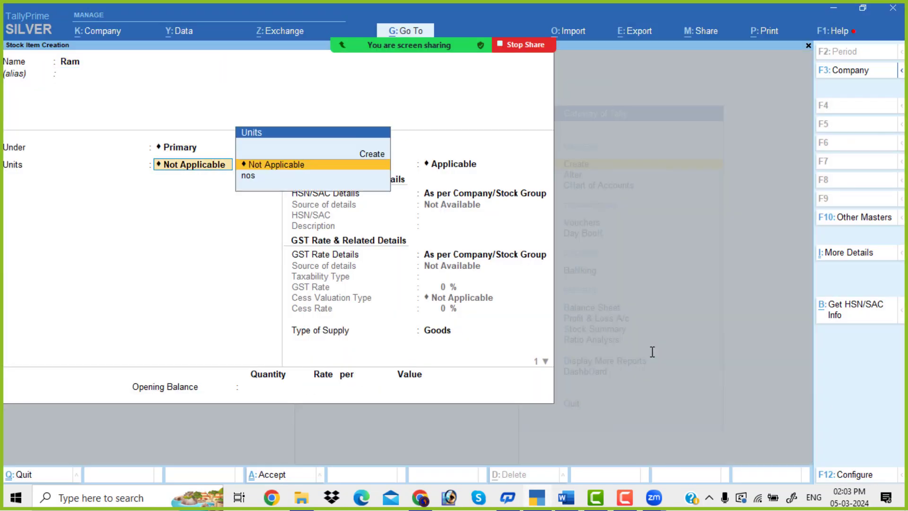
{"action": "key", "text": "Down"}
{"action": "key", "text": "Return"}
- Specify HSN/SAC details directly for the Ram item with code 7896, leaving the description blank
{"action": "key", "text": "Return"}
{"action": "key", "text": "Return"}
{"action": "key", "text": "Down"}
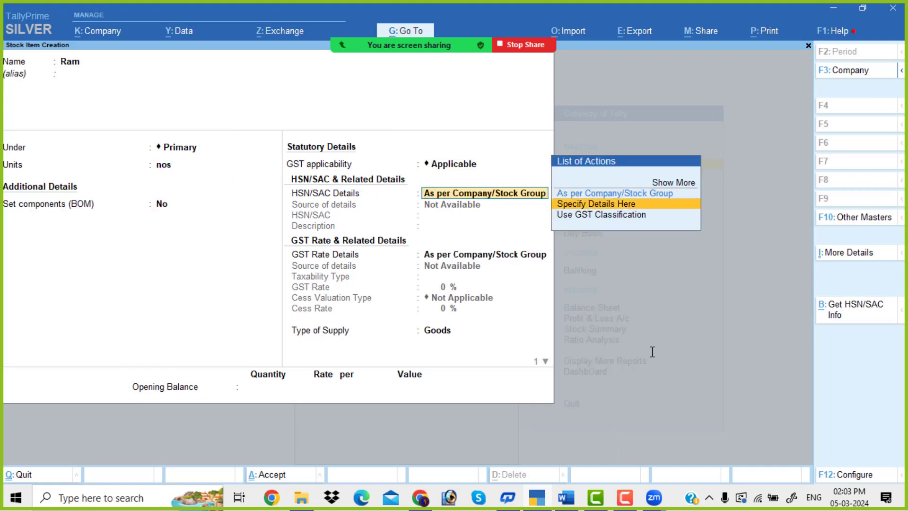
{"action": "key", "text": "Return"}
{"action": "key", "text": "Return"}
{"action": "key", "text": "Up"}
{"action": "type", "text": "7896"}
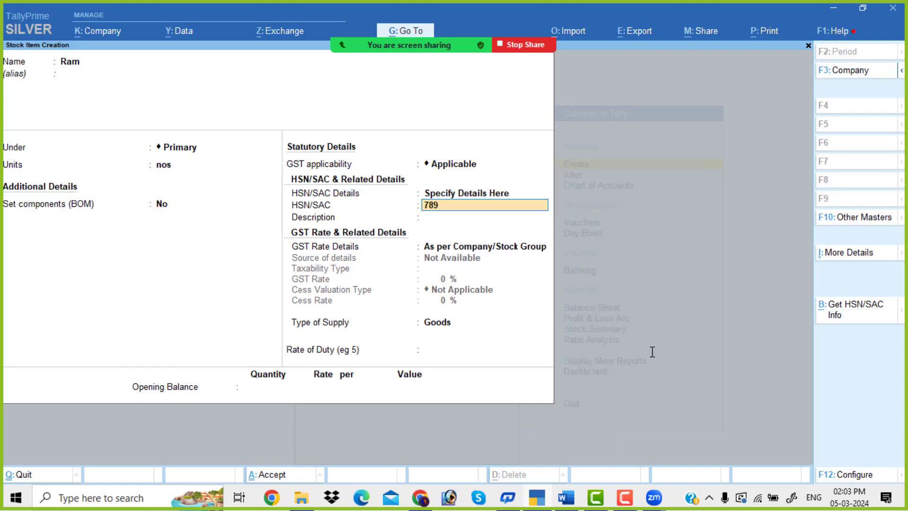
{"action": "key", "text": "Return"}
{"action": "key", "text": "Return"}
- Specify the Ram's GST rate details as Taxable at 18% and save the item without an opening balance
{"action": "key", "text": "Down"}
{"action": "key", "text": "Return"}
{"action": "key", "text": "Return"}
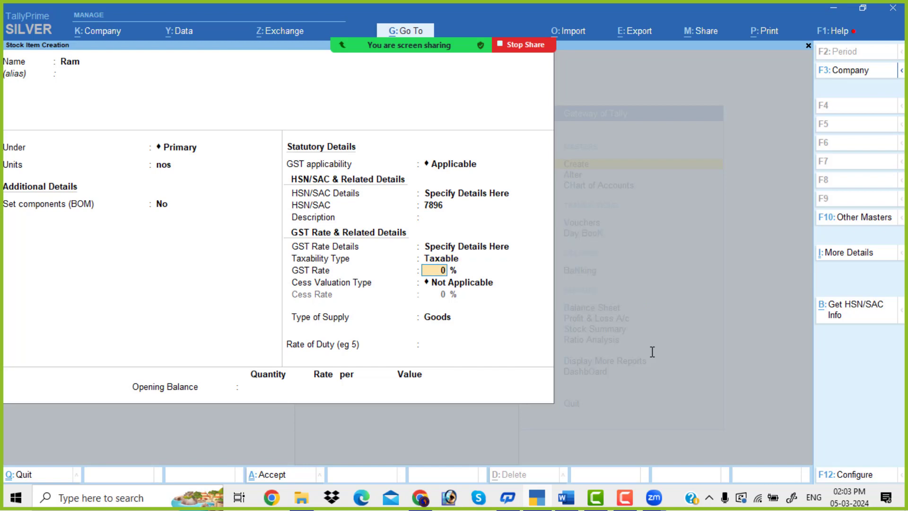
{"action": "type", "text": "18"}
{"action": "key", "text": "Return"}
{"action": "key", "text": "Return"}
{"action": "key", "text": "Return"}
{"action": "key", "text": "Return"}
{"action": "key", "text": "Return"}
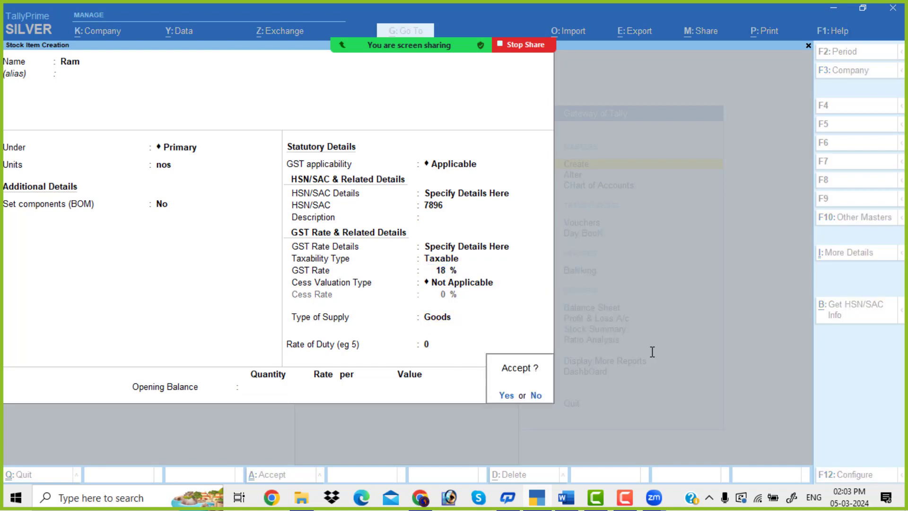
{"action": "key", "text": "Return"}
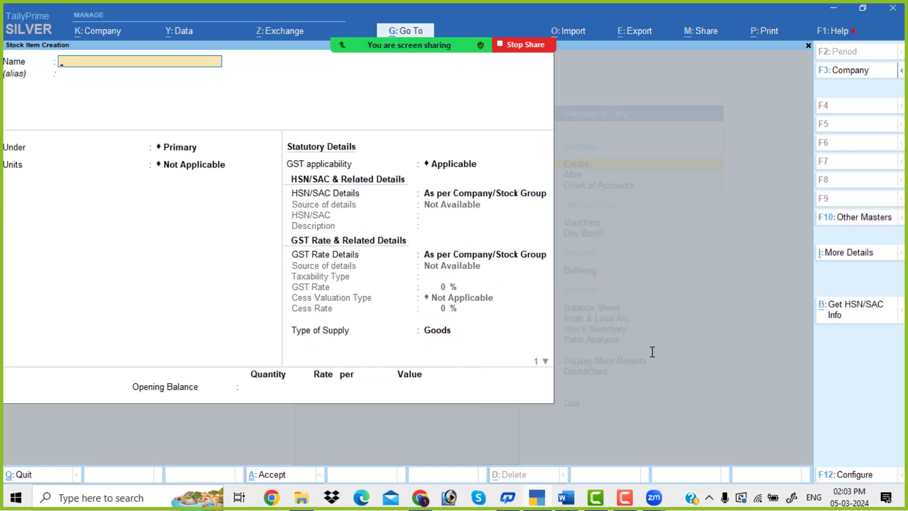
- Leave stock item creation and create a godown named Raw Material Godown under Primary, taking the name from the Word exercise
{"action": "key", "text": "Escape"}
{"action": "key", "text": "Return"}
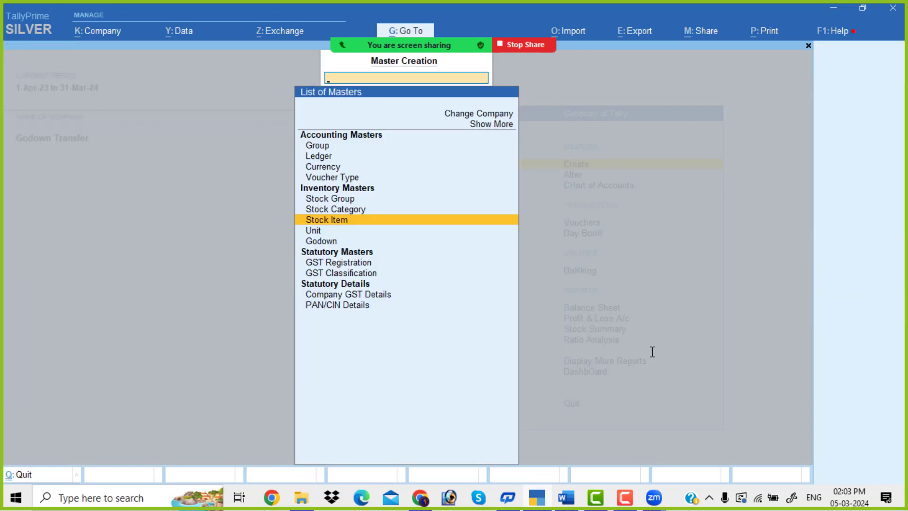
{"action": "key", "text": "Down"}
{"action": "key", "text": "Down"}
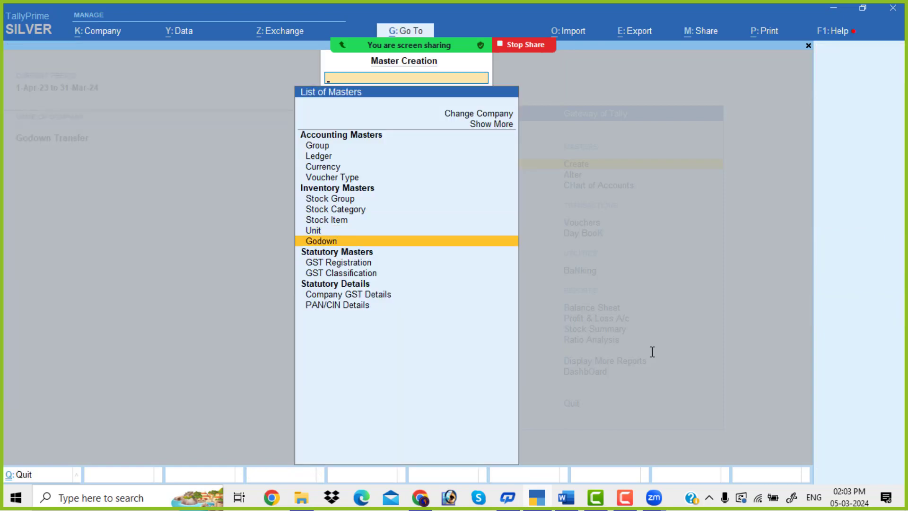
{"action": "key", "text": "Return"}
{"action": "key", "text": "Return"}
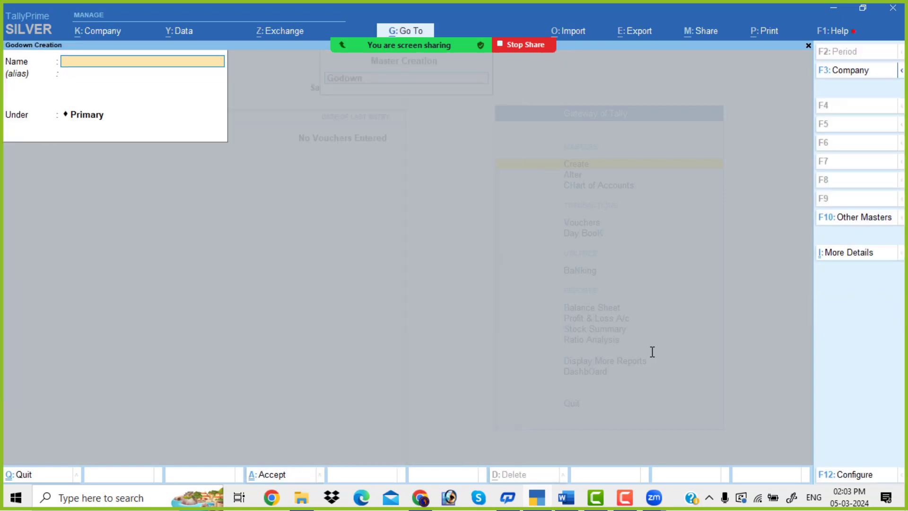
{"action": "key", "text": "alt+Tab"}
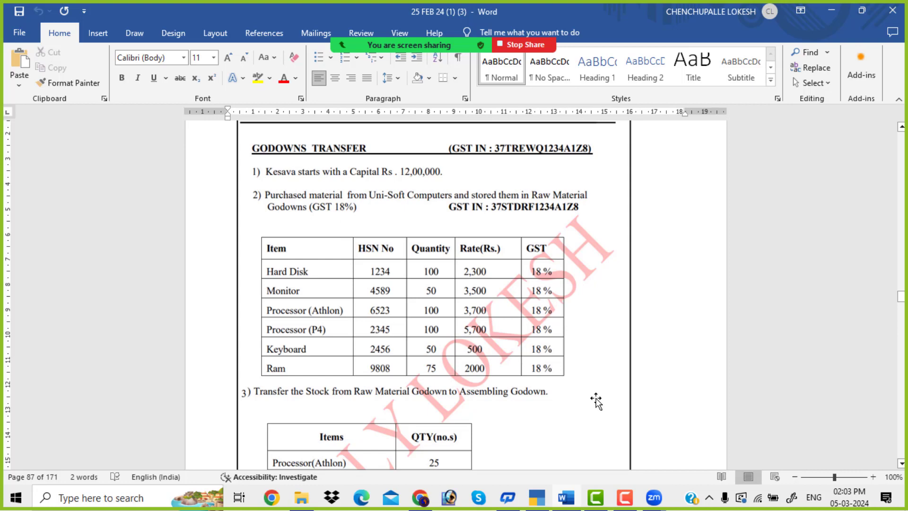
{"action": "key", "text": "alt+Tab"}
{"action": "type", "text": "Raw Mat"}
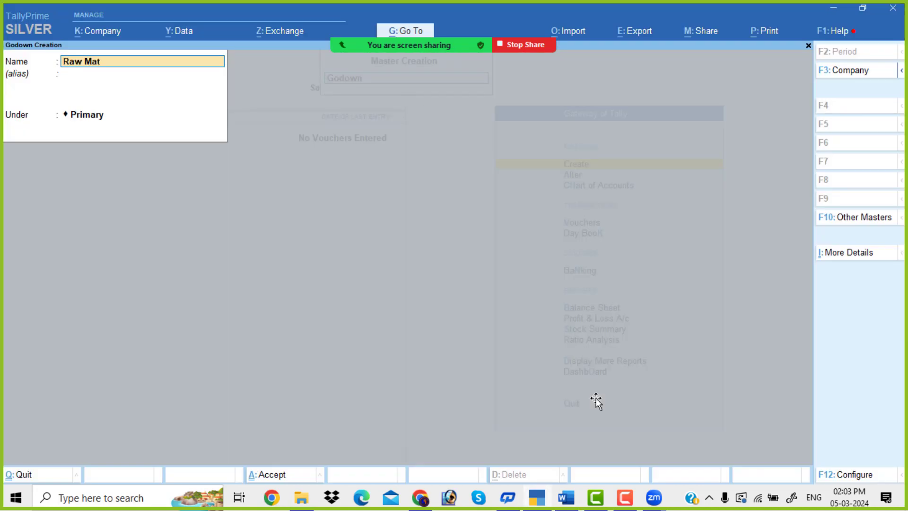
{"action": "type", "text": "erial Godown"}
{"action": "key", "text": "Return"}
{"action": "key", "text": "Return"}
{"action": "key", "text": "Return"}
- Create a second godown named Assembling Godown under Primary and leave godown creation
{"action": "type", "text": "Assembling Godown"}
{"action": "key", "text": "Return"}
{"action": "key", "text": "Return"}
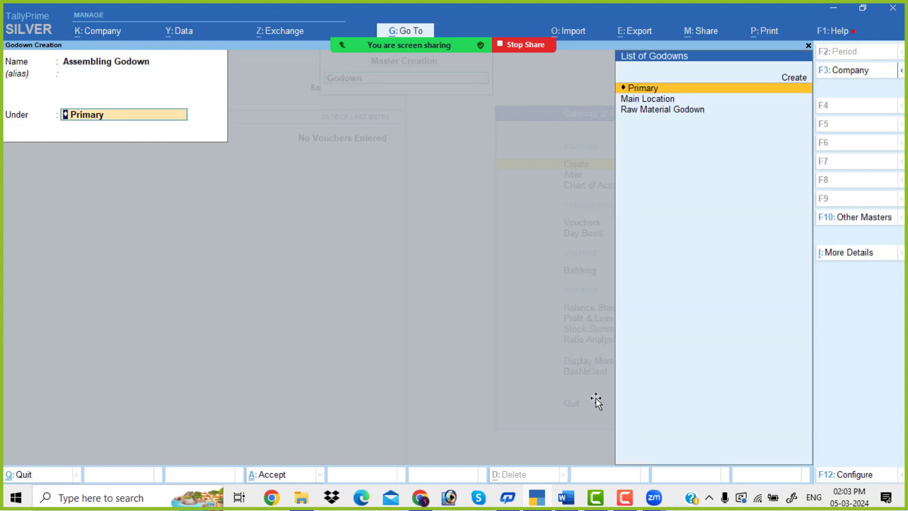
{"action": "key", "text": "Return"}
{"action": "key", "text": "Return"}
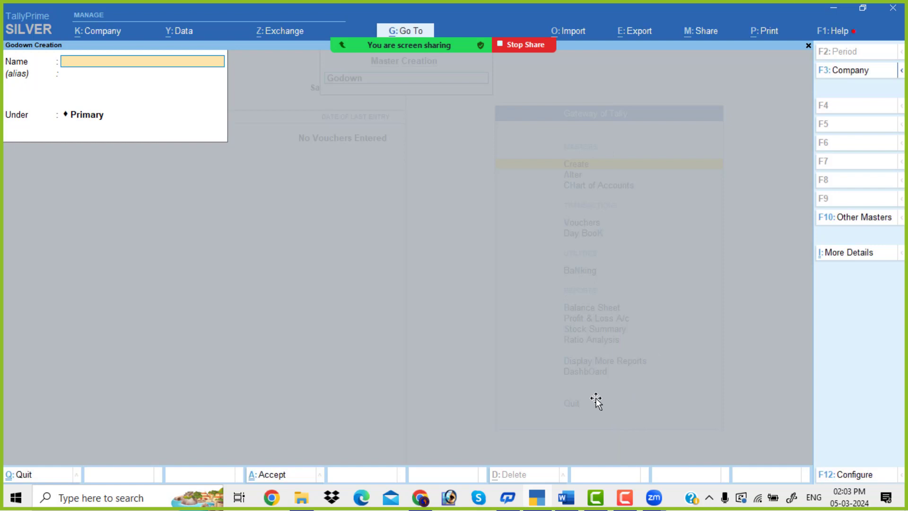
{"action": "key", "text": "Escape"}
{"action": "key", "text": "y"}
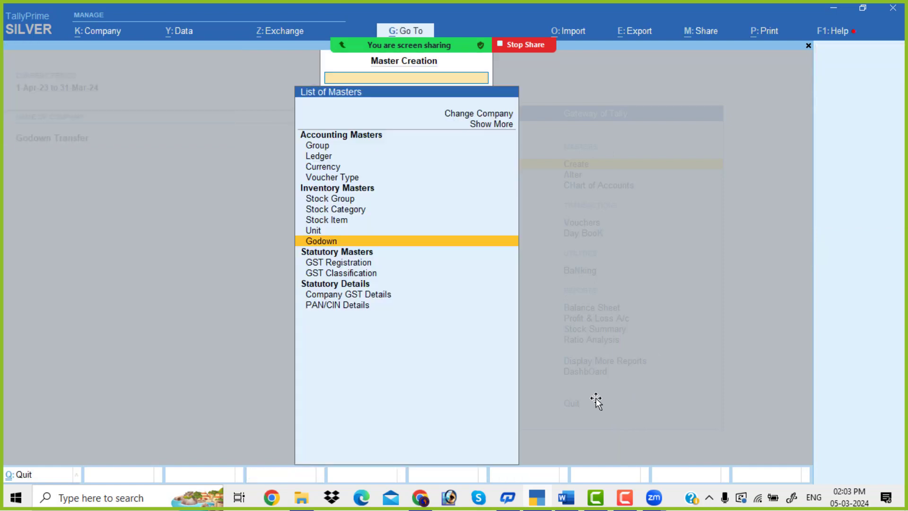
- Start a receipt voucher crediting Capital with 1200000, checking the amount in the Word exercise
{"action": "key", "text": "Escape"}
{"action": "key", "text": "Down"}
{"action": "key", "text": "Down"}
{"action": "key", "text": "Down"}
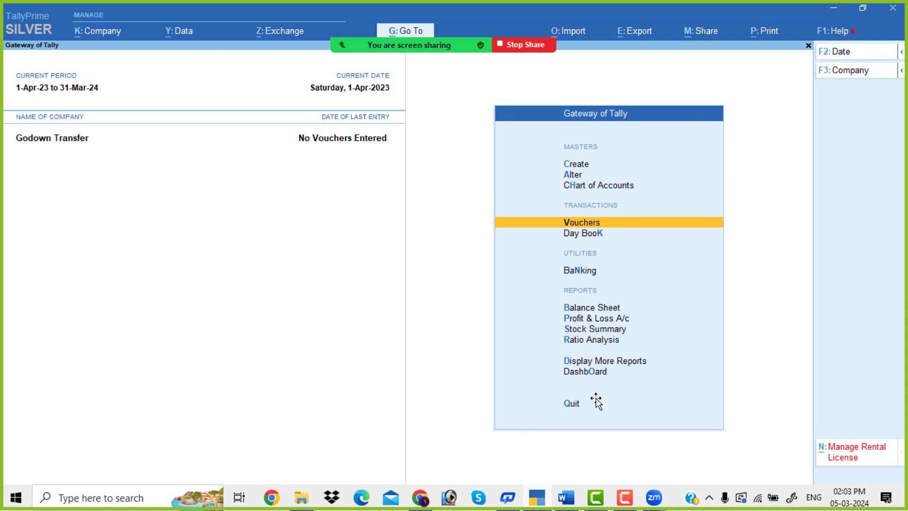
{"action": "key", "text": "Return"}
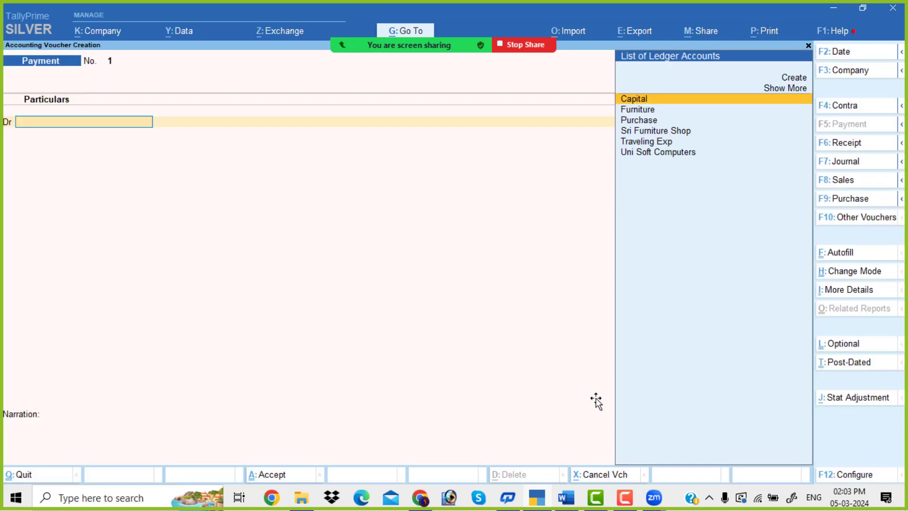
{"action": "left_click", "coordinate": [846, 142]}
{"action": "key", "text": "Return"}
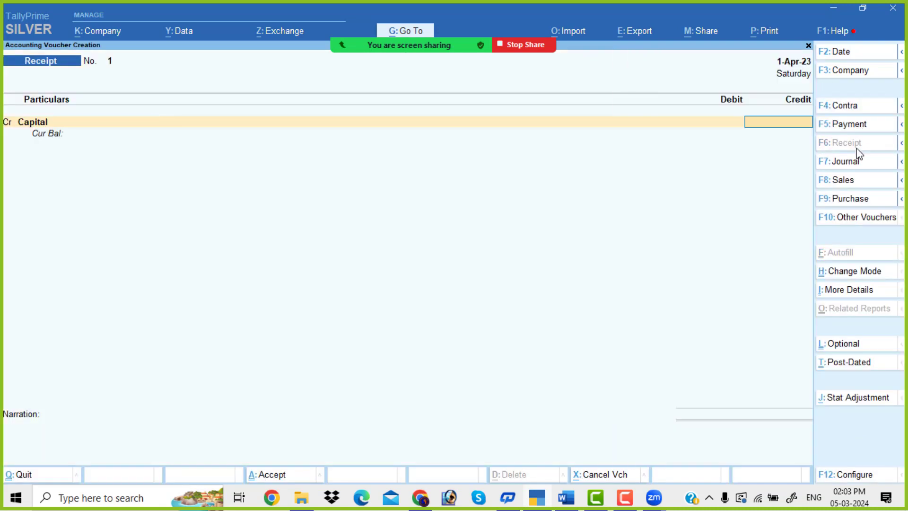
{"action": "key", "text": "alt+Tab"}
{"action": "key", "text": "alt+Tab"}
{"action": "type", "text": "1200000"}
{"action": "key", "text": "Return"}
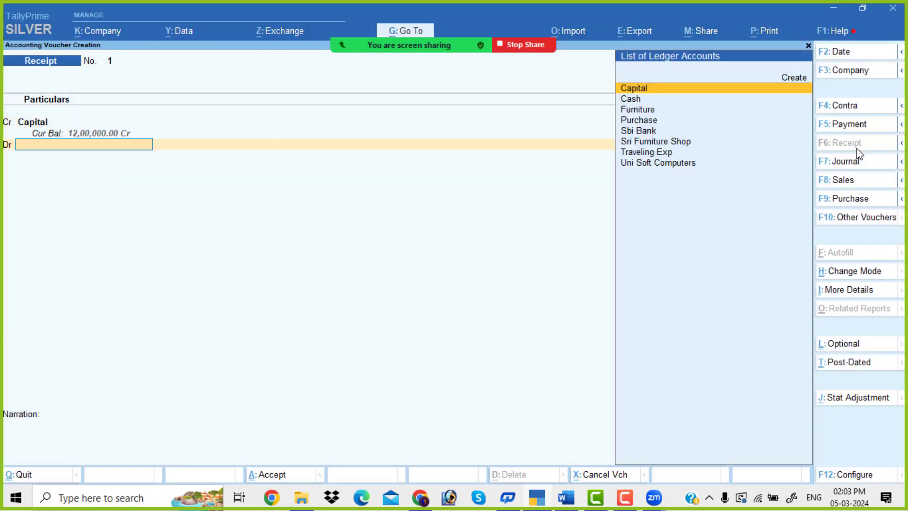
- Debit Cash for the full receipt amount and save the voucher without a narration
{"action": "key", "text": "Down"}
{"action": "key", "text": "Return"}
{"action": "key", "text": "Return"}
{"action": "key", "text": "Return"}
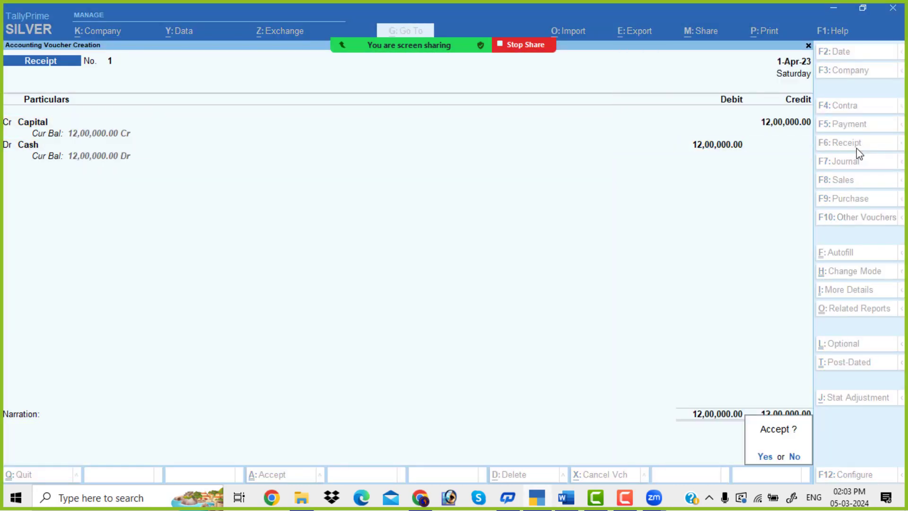
{"action": "key", "text": "Return"}
- Start a purchase voucher with Uni Soft Computers as the party account and admit the participant waiting in the Zoom meeting
{"action": "left_click", "coordinate": [856, 203]}
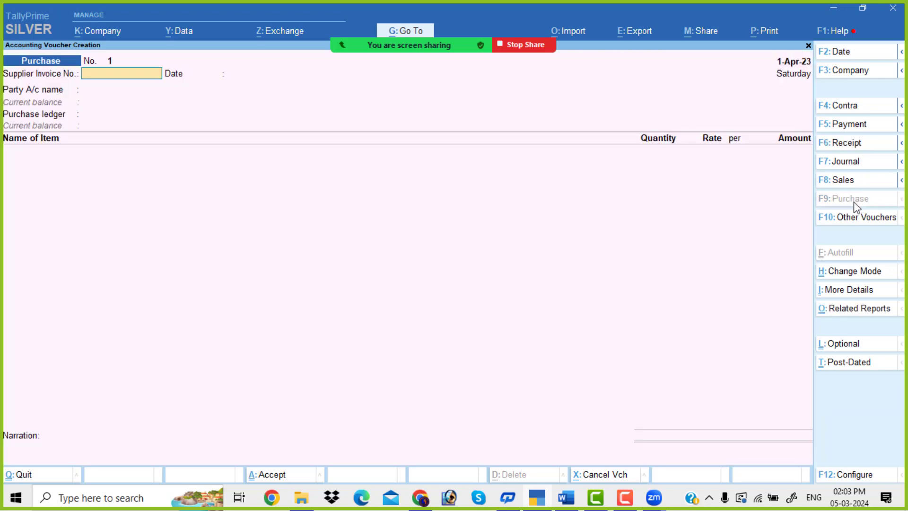
{"action": "key", "text": "Down"}
{"action": "key", "text": "Down"}
{"action": "key", "text": "Down"}
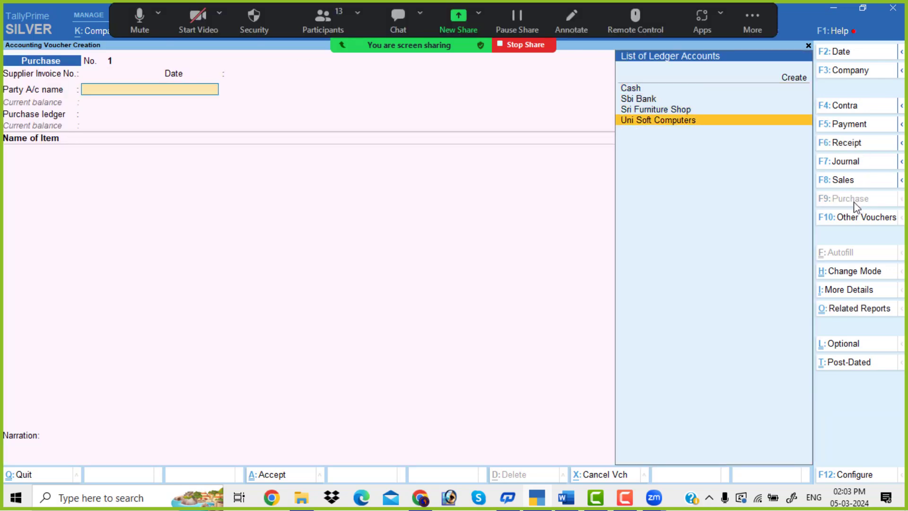
{"action": "key", "text": "Return"}
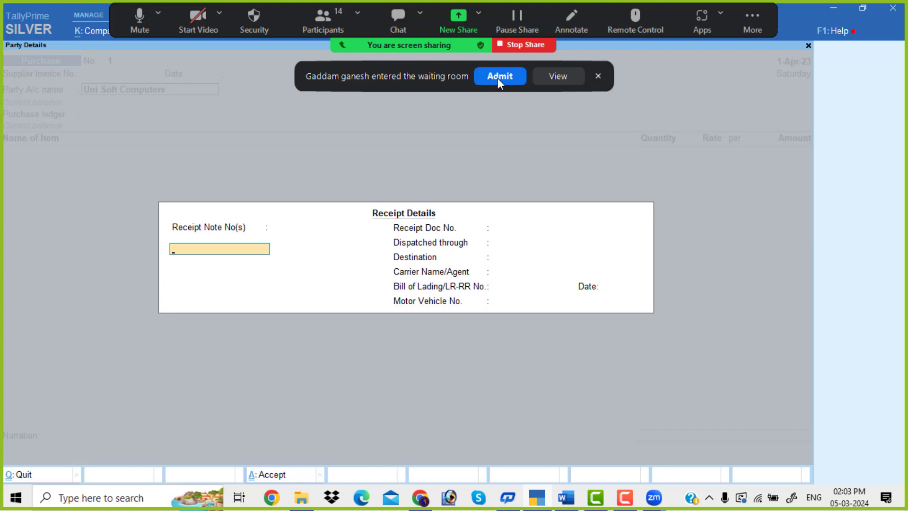
{"action": "left_click", "coordinate": [498, 76]}
- Leave the purchase's receipt details blank and accept the Uni Soft Computers party details unchanged
{"action": "key", "text": "Return"}
{"action": "key", "text": "Return"}
{"action": "key", "text": "Return"}
{"action": "key", "text": "Return"}
{"action": "key", "text": "Return"}
{"action": "key", "text": "Return"}
{"action": "key", "text": "Return"}
{"action": "key", "text": "Return"}
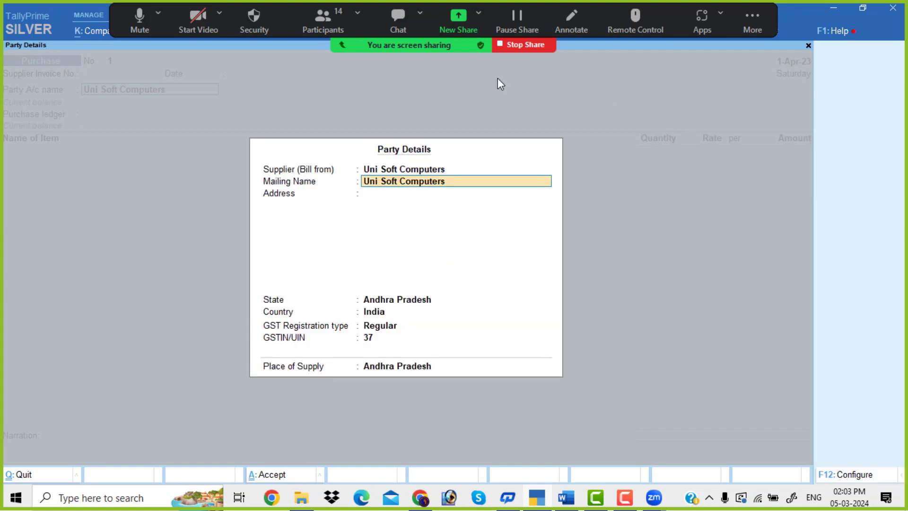
{"action": "key", "text": "Return"}
{"action": "key", "text": "Return"}
{"action": "key", "text": "Return"}
{"action": "key", "text": "Return"}
{"action": "key", "text": "Return"}
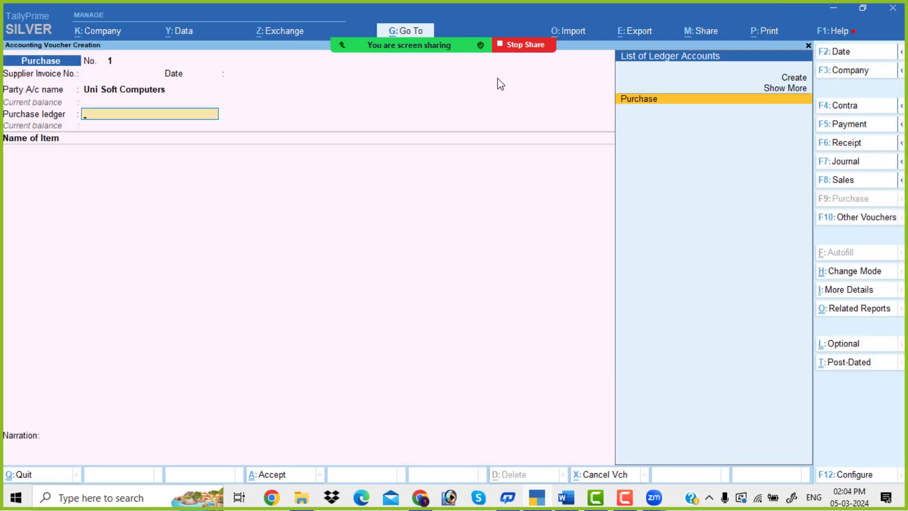
- Use Purchase as the purchase ledger and add Hard Disk as the first item, following the Word exercise
{"action": "key", "text": "Return"}
{"action": "key", "text": "alt+Tab"}
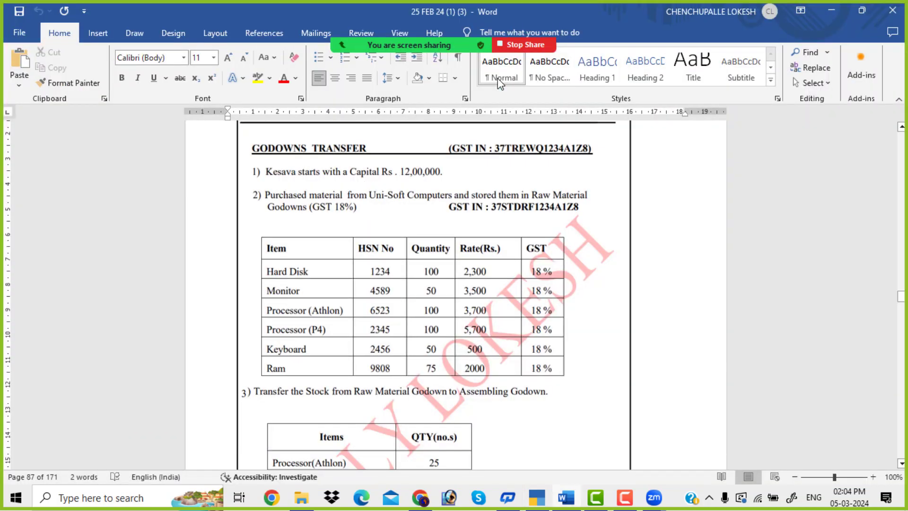
{"action": "key", "text": "alt+Tab"}
{"action": "key", "text": "Return"}
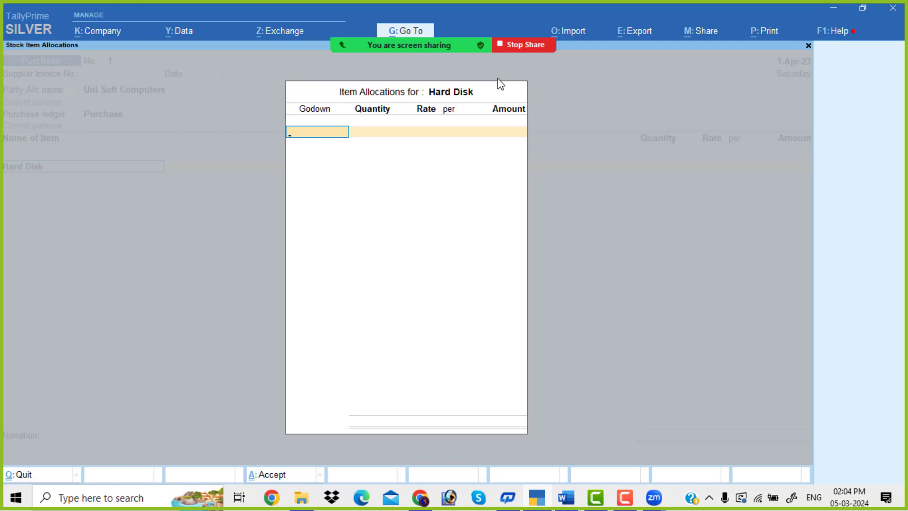
- Allocate Hard Disk to Raw Material Godown with a quantity of 100 nos, checking the Word exercise
{"action": "key", "text": "Down"}
{"action": "key", "text": "Down"}
{"action": "key", "text": "Down"}
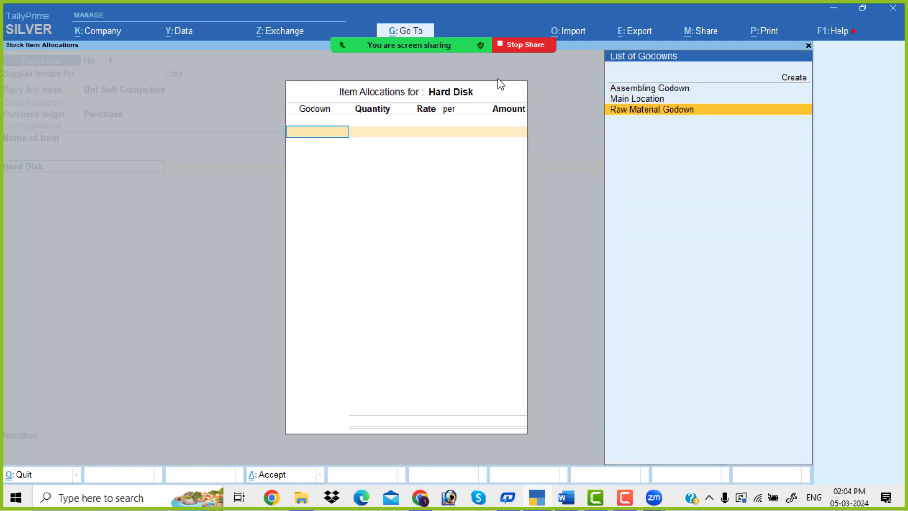
{"action": "key", "text": "Return"}
{"action": "key", "text": "alt+Tab"}
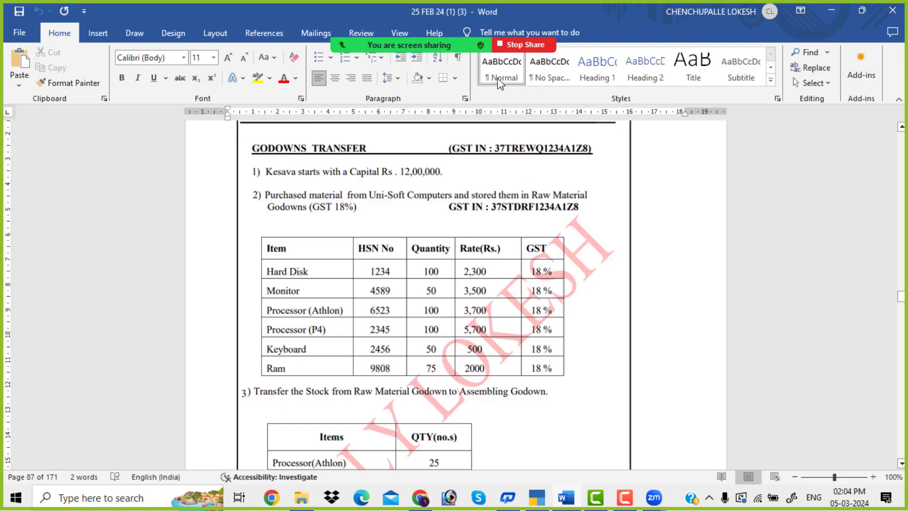
{"action": "key", "text": "alt+Tab"}
{"action": "type", "text": "100"}
{"action": "key", "text": "Return"}
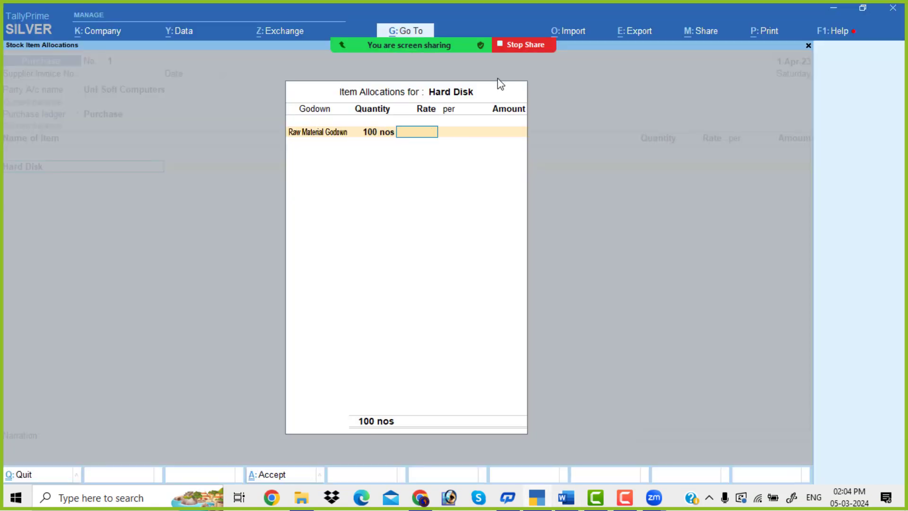
- Set the Hard Disk rate to 2,300 per nos and accept its item allocation
{"action": "type", "text": "2,300"}
{"action": "key", "text": "Return"}
{"action": "key", "text": "Return"}
{"action": "key", "text": "Return"}
{"action": "key", "text": "Return"}
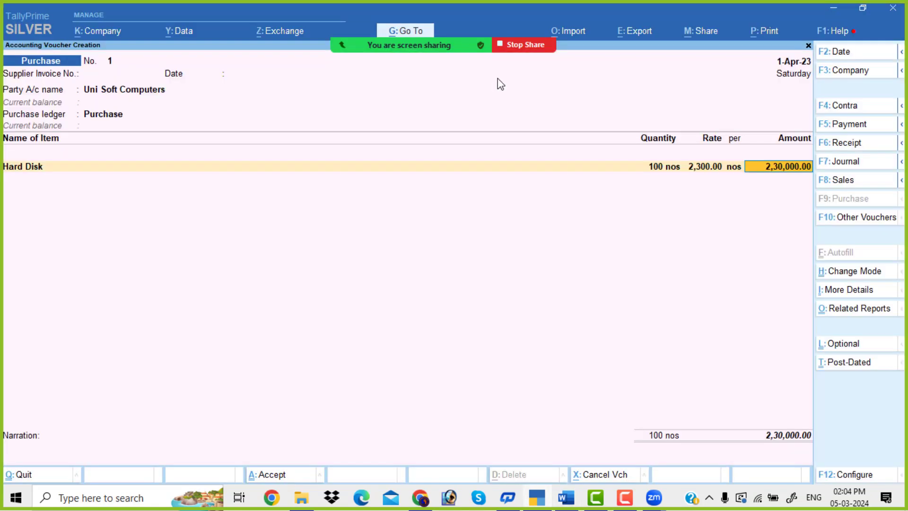
- Add Monitor as the second purchase item, following the Word exercise, and allocate it to Raw Material Godown
{"action": "key", "text": "alt+Tab"}
{"action": "key", "text": "alt+Tab"}
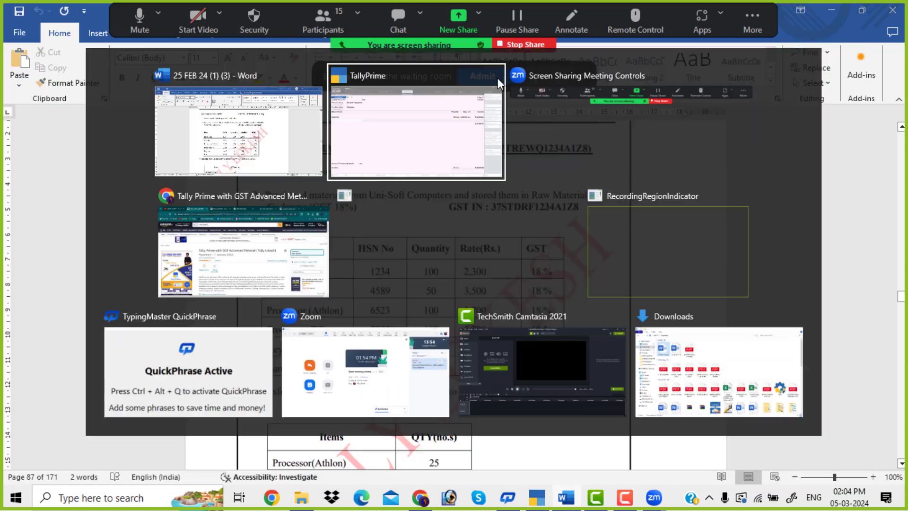
{"action": "type", "text": "Mo"}
{"action": "key", "text": "Return"}
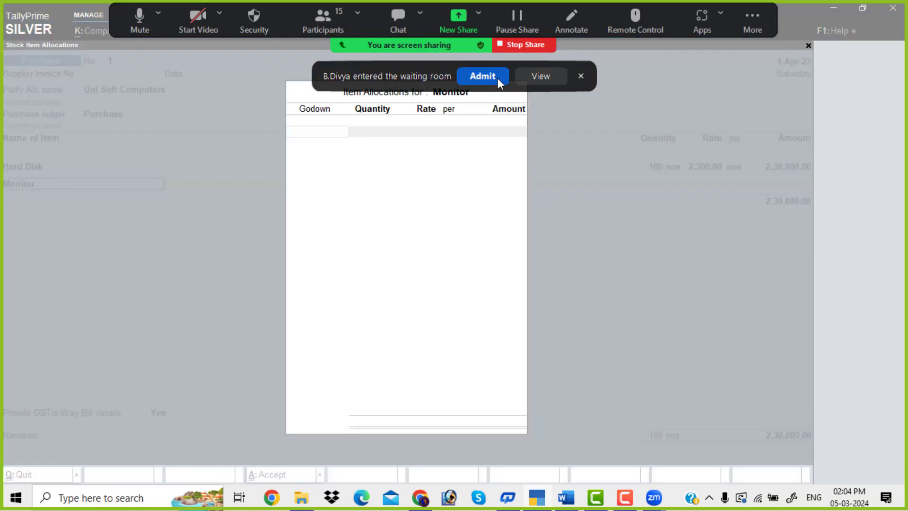
{"action": "key", "text": "Return"}
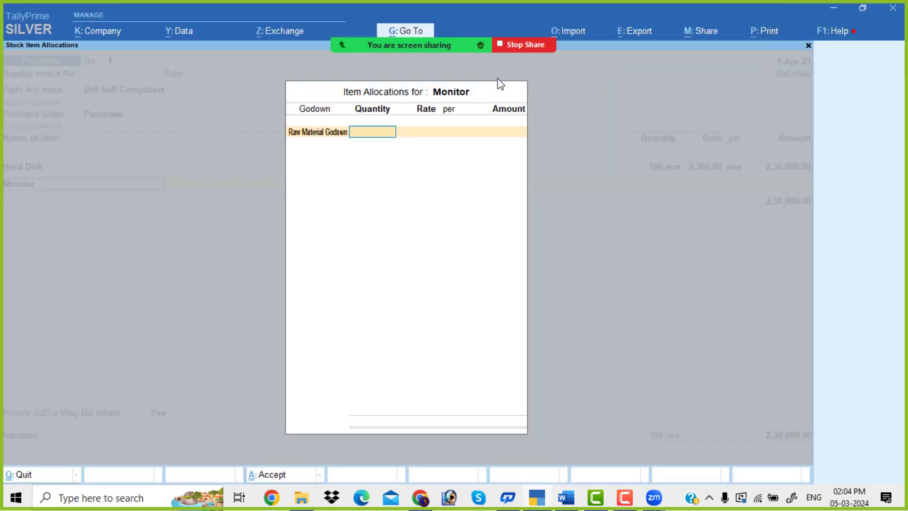
- Enter 50 nos of Monitor at a rate of 3,500 from the Word exercise and accept the item line
{"action": "key", "text": "alt+Tab"}
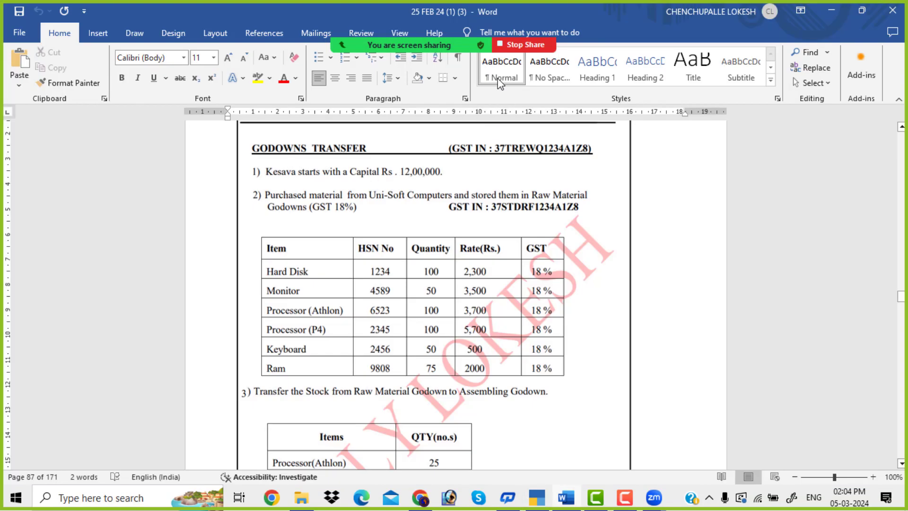
{"action": "key", "text": "alt+Tab"}
{"action": "type", "text": "50"}
{"action": "key", "text": "Return"}
{"action": "type", "text": "3,500"}
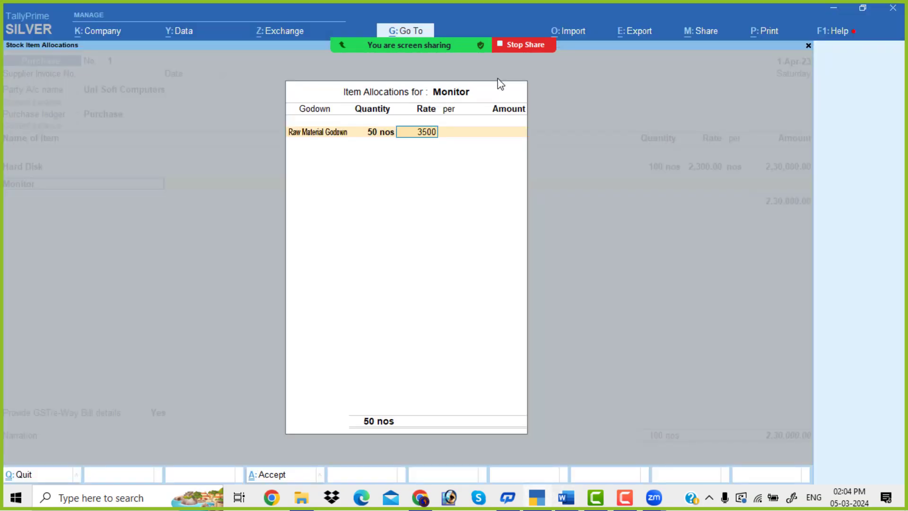
{"action": "key", "text": "Return"}
{"action": "key", "text": "Return"}
{"action": "key", "text": "Return"}
{"action": "key", "text": "Return"}
{"action": "key", "text": "Return"}
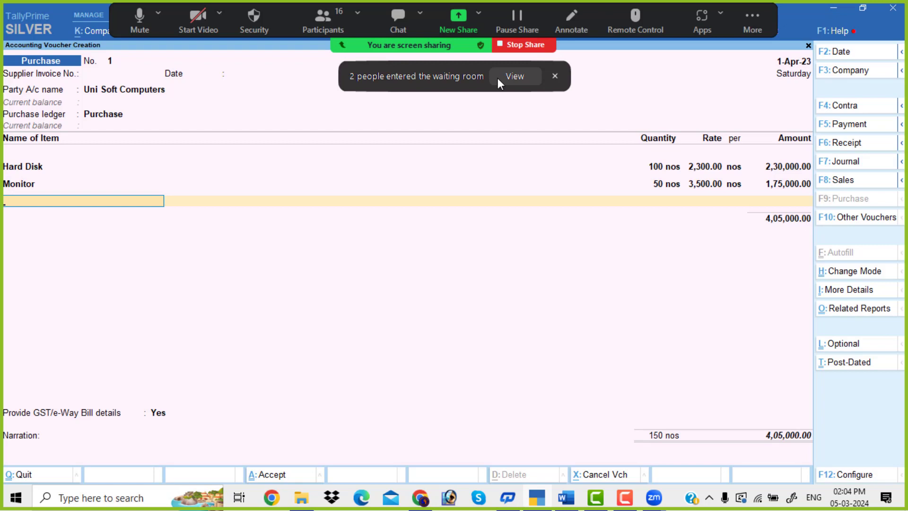
- View the Zoom waiting room in the participants list, minimise it and return to the purchase voucher's empty item line
{"action": "left_click", "coordinate": [497, 78]}
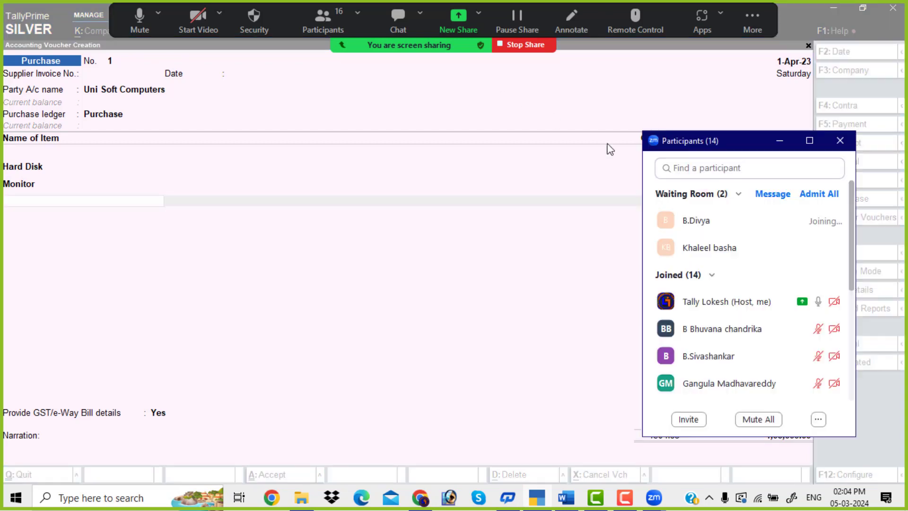
{"action": "left_click", "coordinate": [779, 141]}
{"action": "left_click", "coordinate": [34, 207]}
- Add Processor Athlon as the third item, following the Word exercise, and allocate it to Raw Material Godown
{"action": "key", "text": "alt+Tab"}
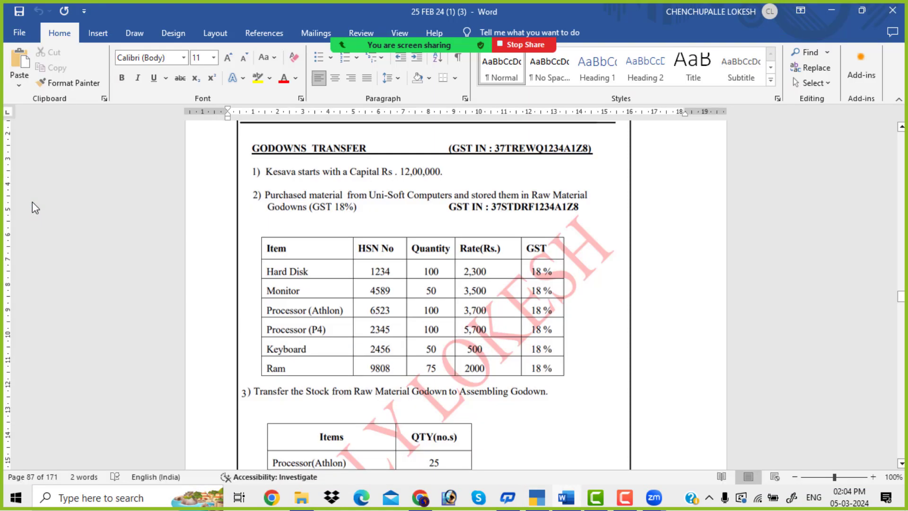
{"action": "key", "text": "alt+Tab"}
{"action": "type", "text": "P"}
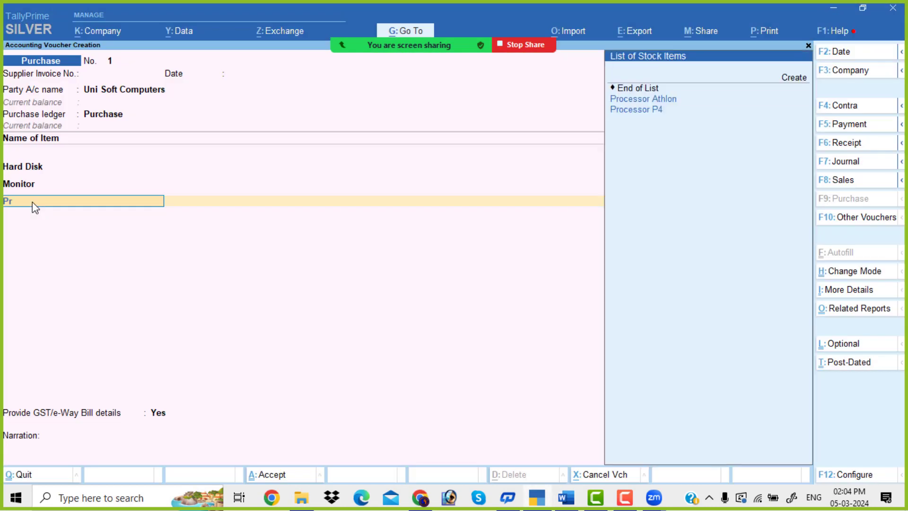
{"action": "key", "text": "Return"}
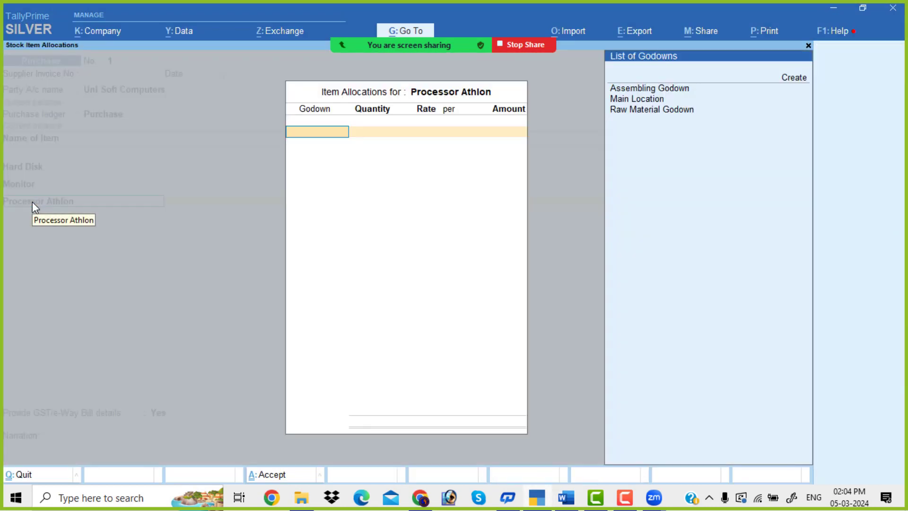
{"action": "key", "text": "Down"}
{"action": "key", "text": "Down"}
{"action": "key", "text": "Return"}
- Enter 100 nos of Processor Athlon at a rate of 3,700 from the Word exercise and accept the item line
{"action": "key", "text": "alt+Tab"}
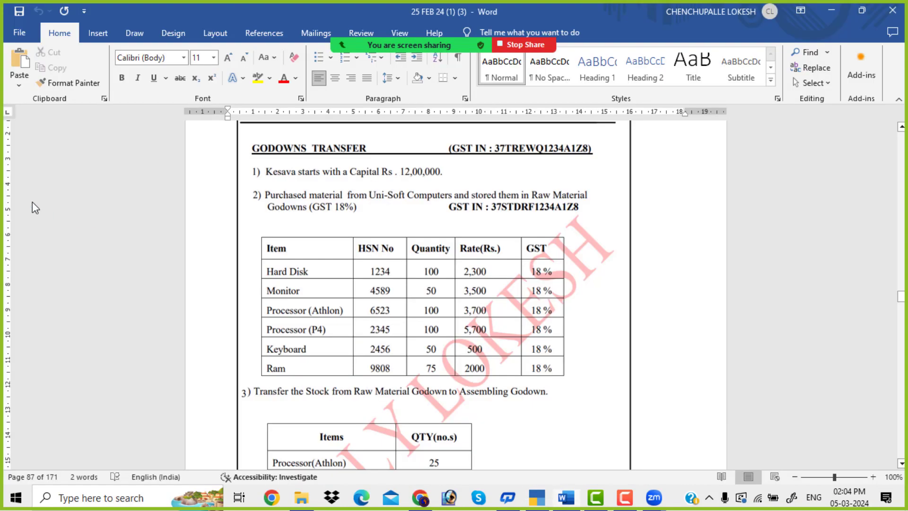
{"action": "key", "text": "alt+Tab"}
{"action": "type", "text": "100"}
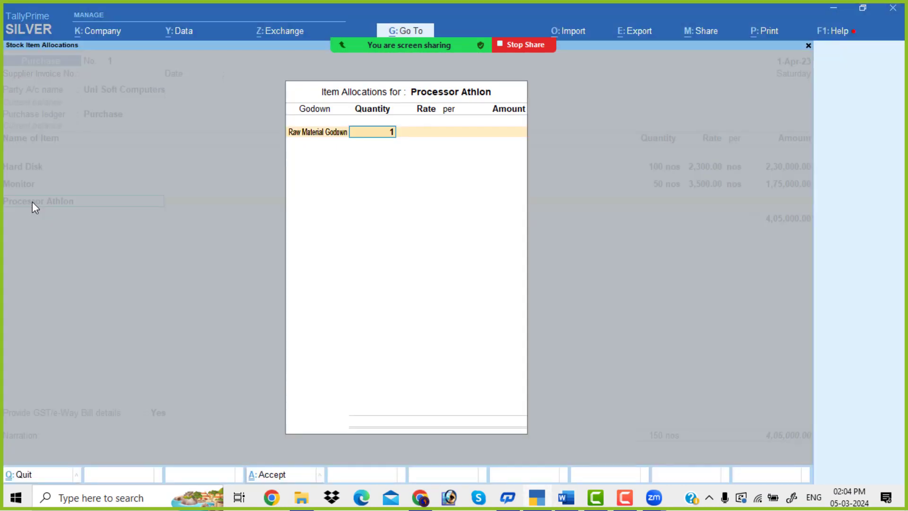
{"action": "key", "text": "Return"}
{"action": "type", "text": "3,700"}
{"action": "key", "text": "Return"}
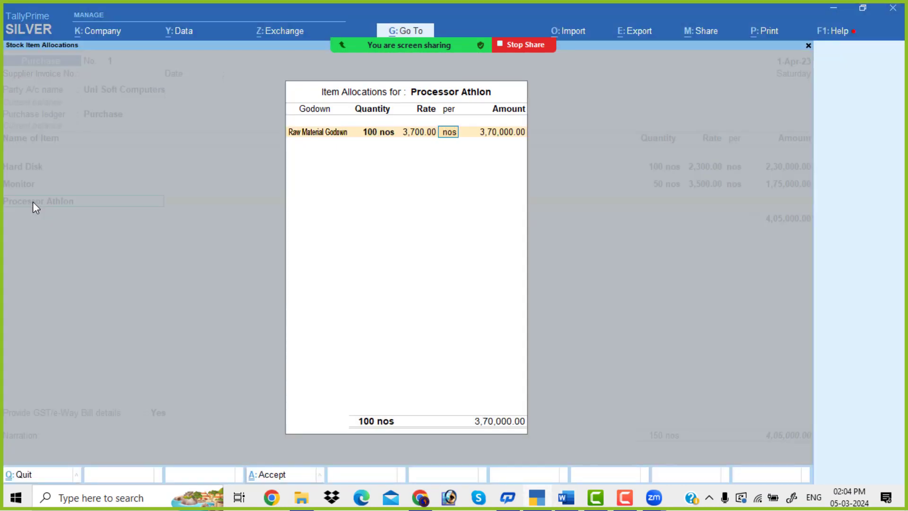
{"action": "key", "text": "Return"}
{"action": "key", "text": "Return"}
{"action": "key", "text": "Return"}
{"action": "key", "text": "Return"}
- Add Processor P4 as the fourth item, following the Word exercise, and allocate it to Raw Material Godown
{"action": "key", "text": "alt+Tab"}
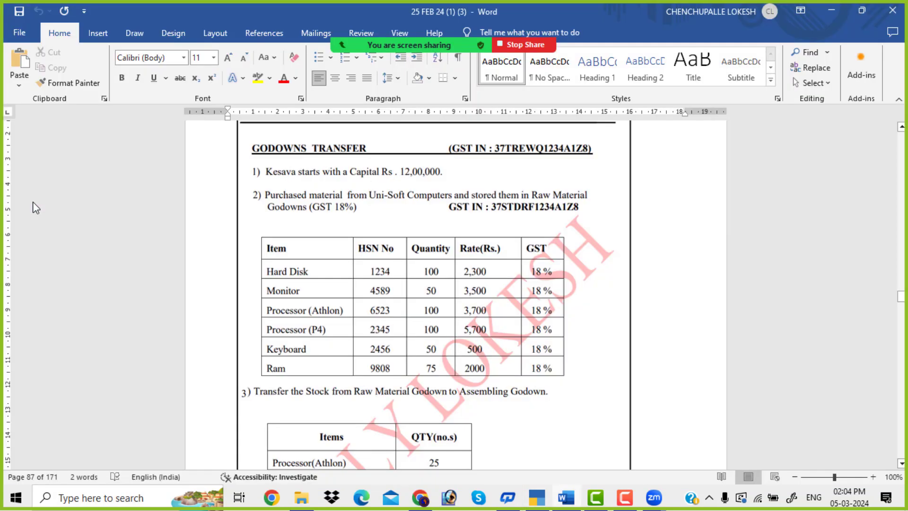
{"action": "key", "text": "alt+Tab"}
{"action": "type", "text": "P"}
{"action": "key", "text": "Down"}
{"action": "key", "text": "Down"}
{"action": "key", "text": "Return"}
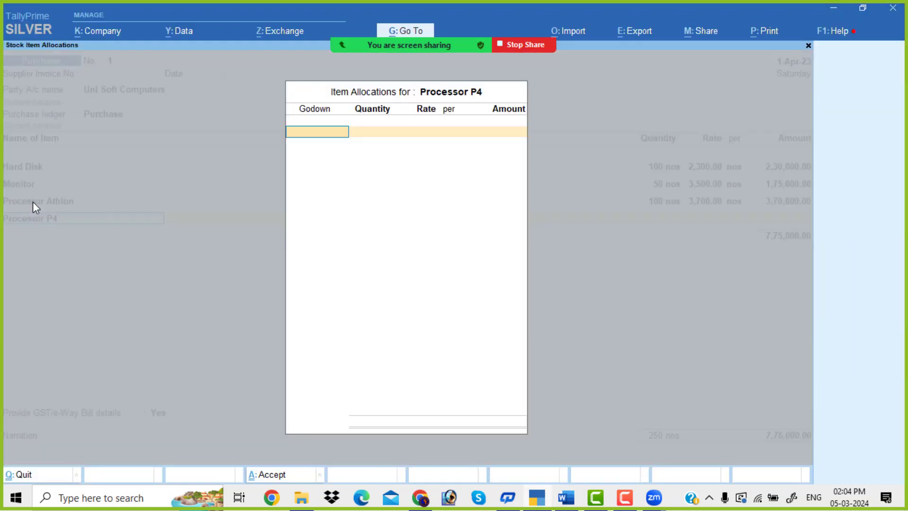
{"action": "key", "text": "Down"}
{"action": "key", "text": "Down"}
{"action": "key", "text": "Down"}
{"action": "key", "text": "Return"}
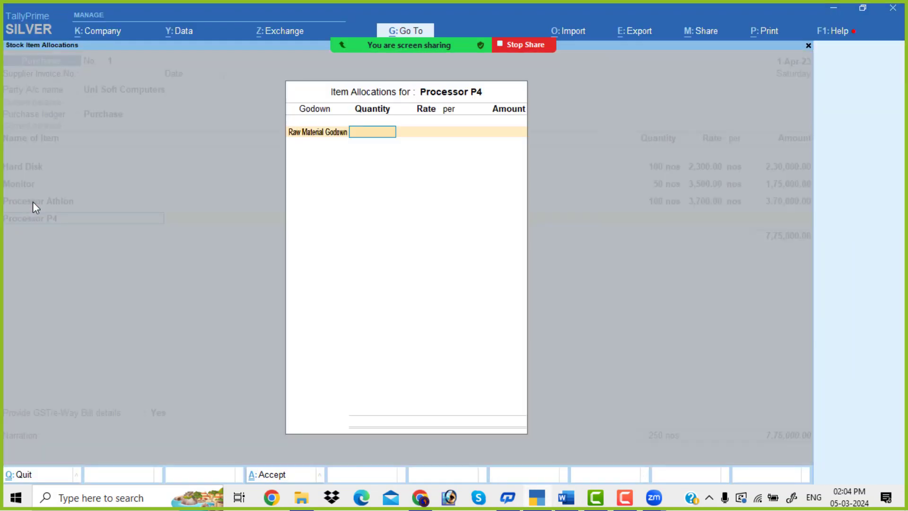
- Set the Processor P4 quantity to 100 nos, as given in the Word exercise
{"action": "key", "text": "alt+Tab"}
{"action": "key", "text": "alt+Tab"}
{"action": "type", "text": "100"}
{"action": "key", "text": "Return"}
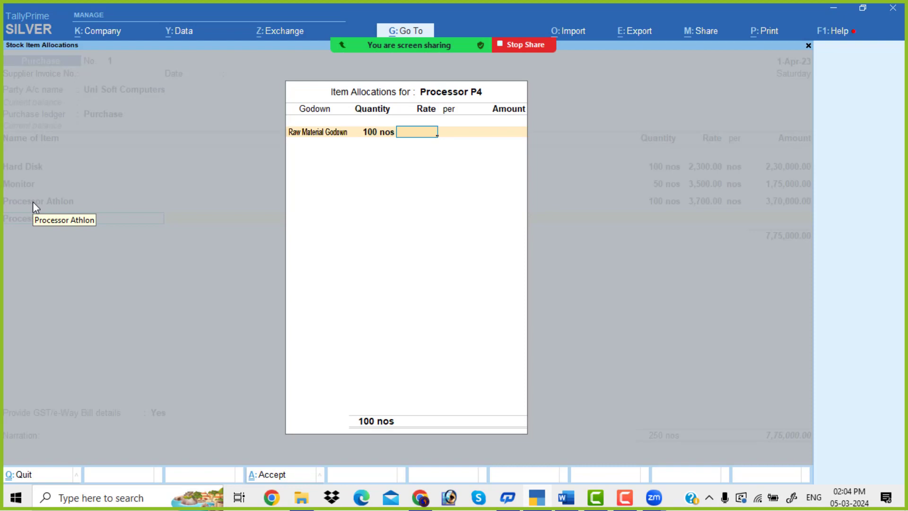
- Look up the Processor P4 rate in the Word exercise, set it to 5,700 and accept the item line
{"action": "key", "text": "alt+Tab"}
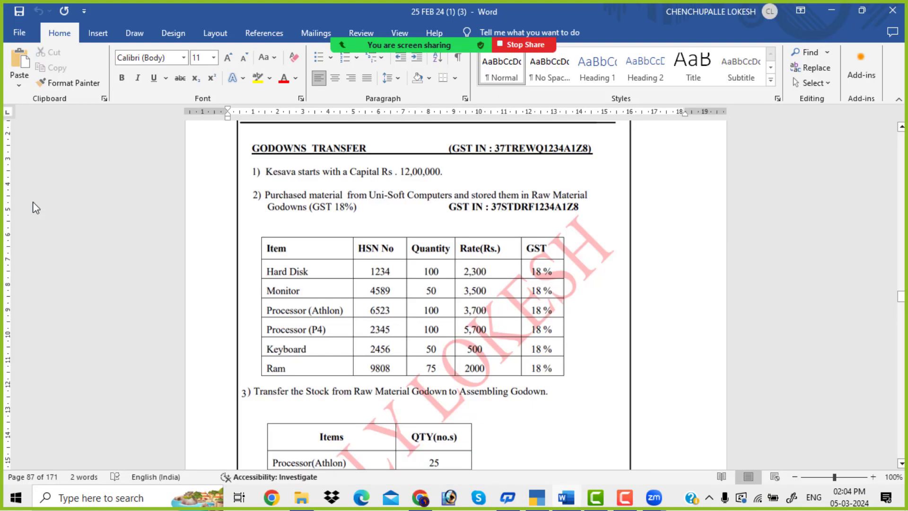
{"action": "key", "text": "alt+Tab"}
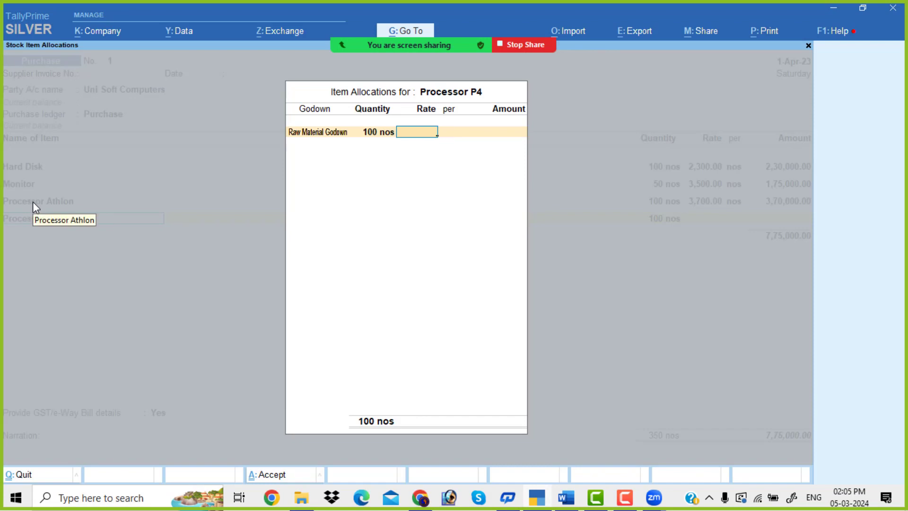
{"action": "key", "text": "alt+Tab"}
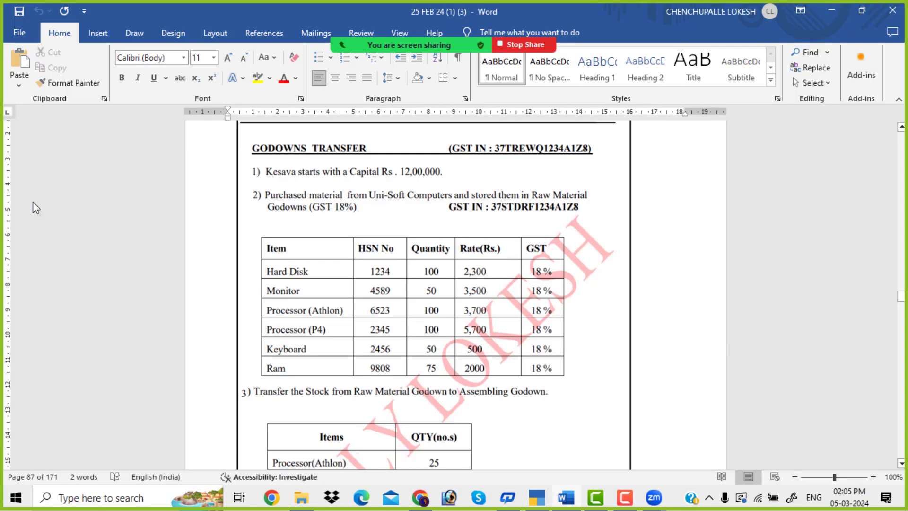
{"action": "key", "text": "alt+Tab"}
{"action": "type", "text": "5700"}
{"action": "key", "text": "Return"}
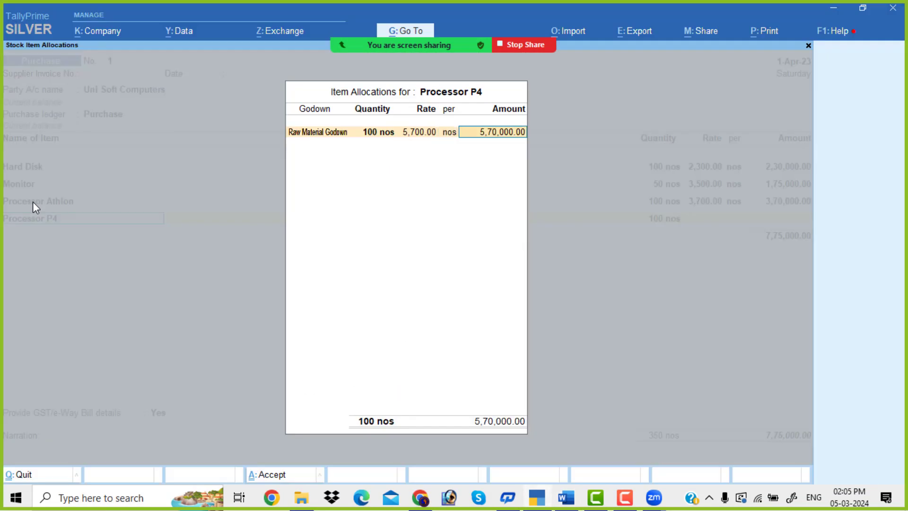
{"action": "key", "text": "Return"}
{"action": "key", "text": "Return"}
{"action": "key", "text": "Return"}
{"action": "key", "text": "Return"}
- Add Keyboard as the fifth item, following the Word exercise, and allocate it to Raw Material Godown
{"action": "key", "text": "alt+Tab"}
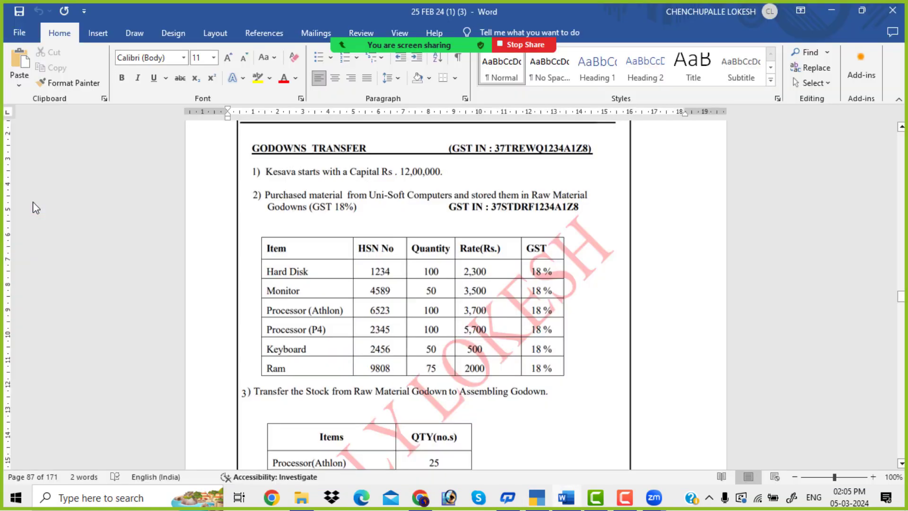
{"action": "key", "text": "alt+Tab"}
{"action": "type", "text": "K"}
{"action": "key", "text": "Return"}
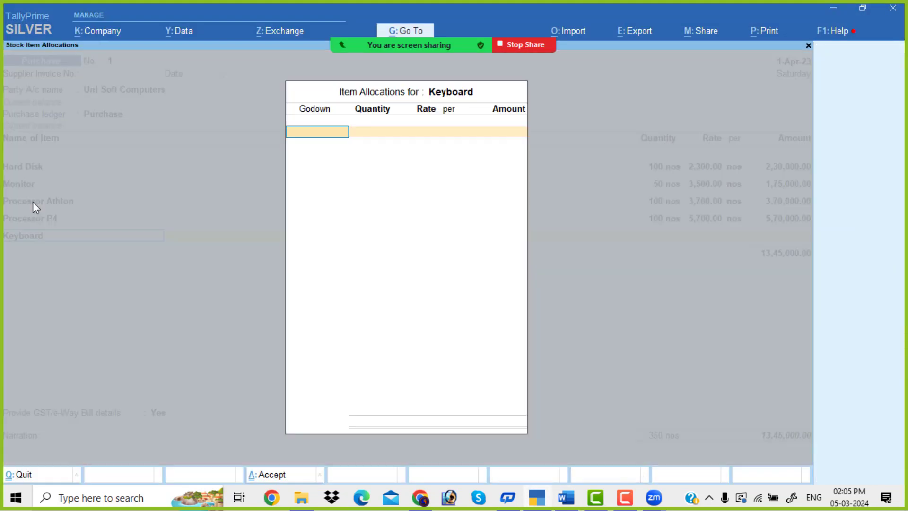
{"action": "key", "text": "Down"}
{"action": "key", "text": "Down"}
{"action": "key", "text": "Down"}
{"action": "key", "text": "Return"}
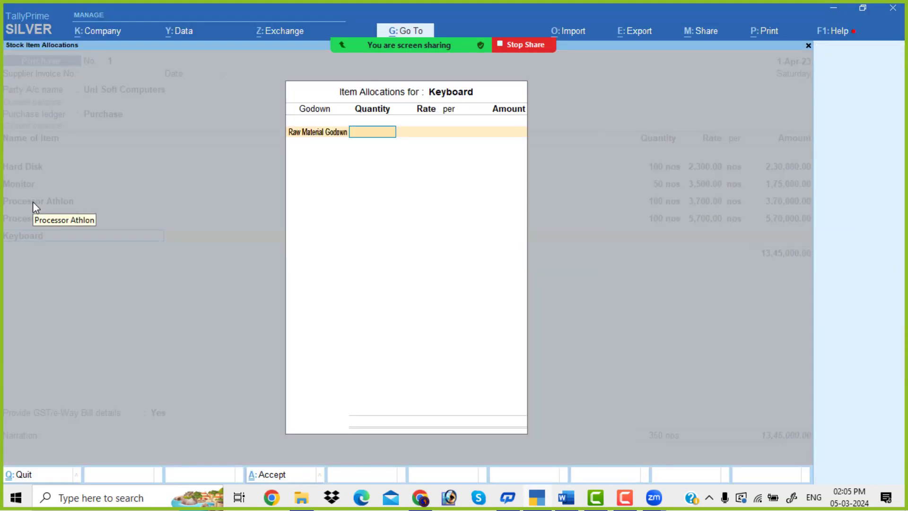
- Enter 50 nos of Keyboard at a rate of 500 from the Word exercise and accept the item line
{"action": "key", "text": "alt+Tab"}
{"action": "key", "text": "alt+Tab"}
{"action": "type", "text": "50"}
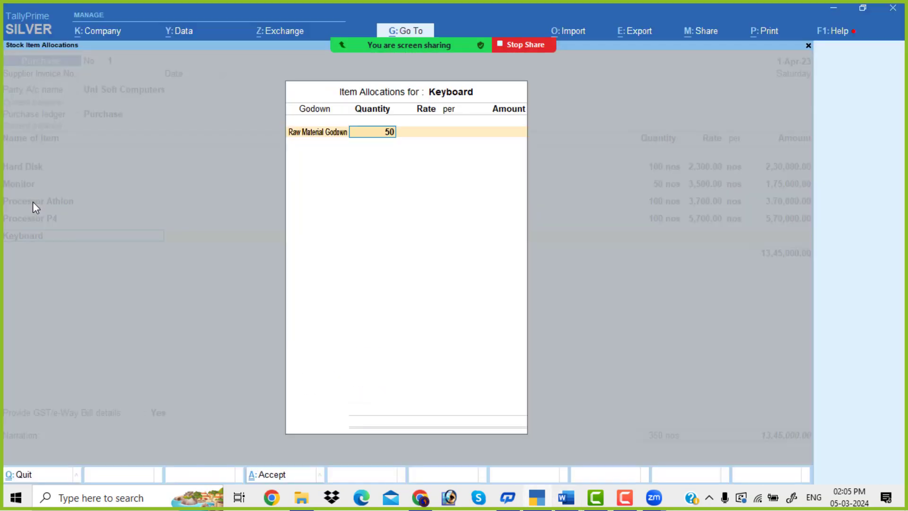
{"action": "key", "text": "Return"}
{"action": "type", "text": "500"}
{"action": "key", "text": "Return"}
{"action": "key", "text": "Return"}
{"action": "key", "text": "Return"}
{"action": "key", "text": "Return"}
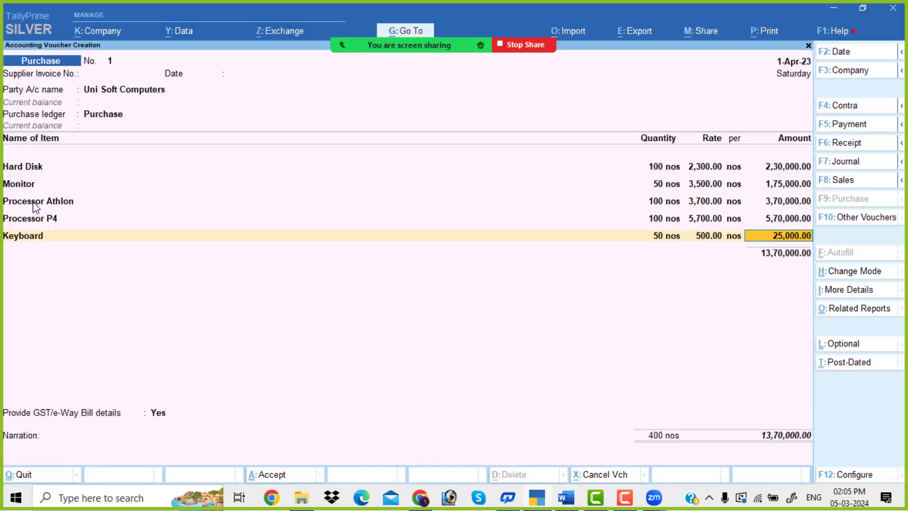
{"action": "key", "text": "Return"}
- Add Ram as the sixth item, following the Word exercise, and allocate it to Raw Material Godown
{"action": "key", "text": "alt+Tab"}
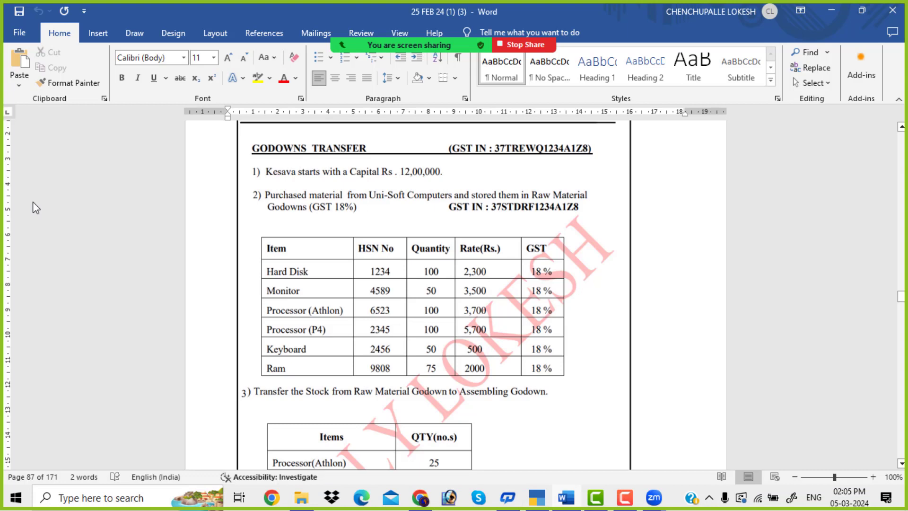
{"action": "key", "text": "alt+Tab"}
{"action": "type", "text": "Ram"}
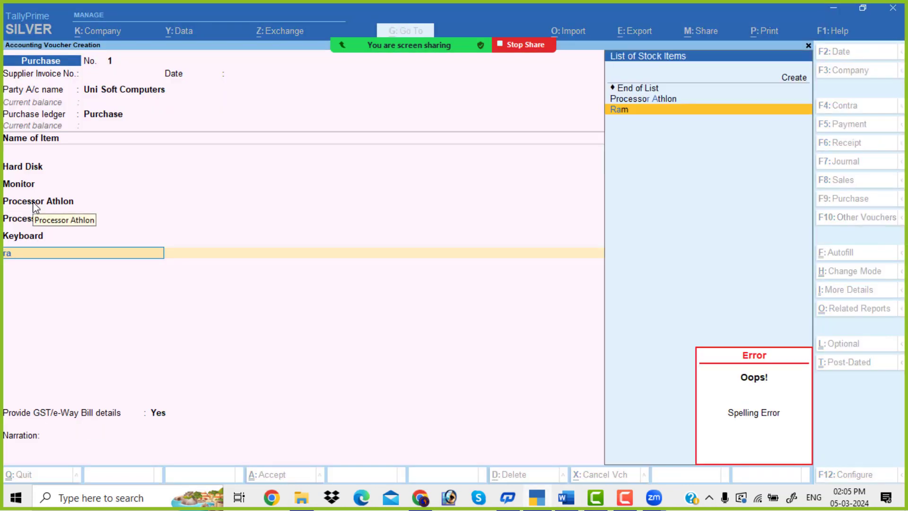
{"action": "key", "text": "Return"}
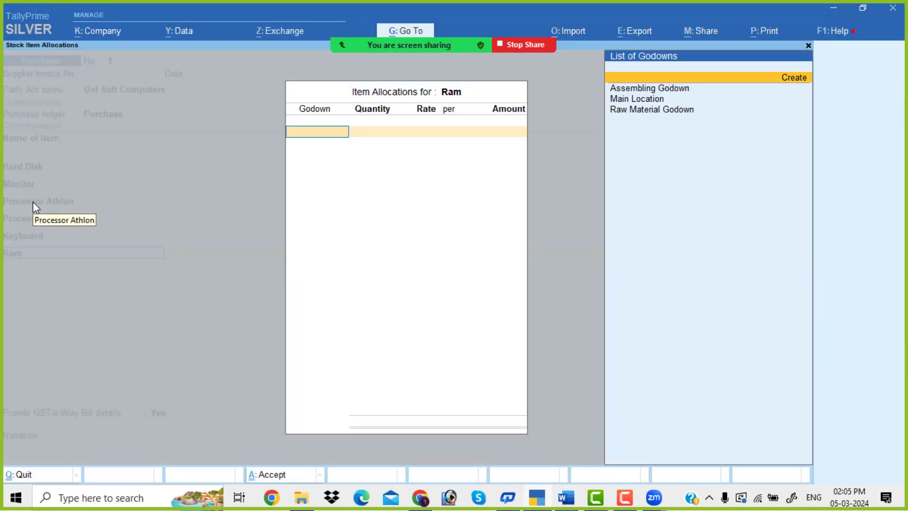
{"action": "key", "text": "Down"}
{"action": "key", "text": "Down"}
{"action": "key", "text": "Down"}
{"action": "key", "text": "Return"}
- Enter 75 nos of Ram at a rate of 2,000 from the Word exercise and finish the purchase item list
{"action": "key", "text": "alt+Tab"}
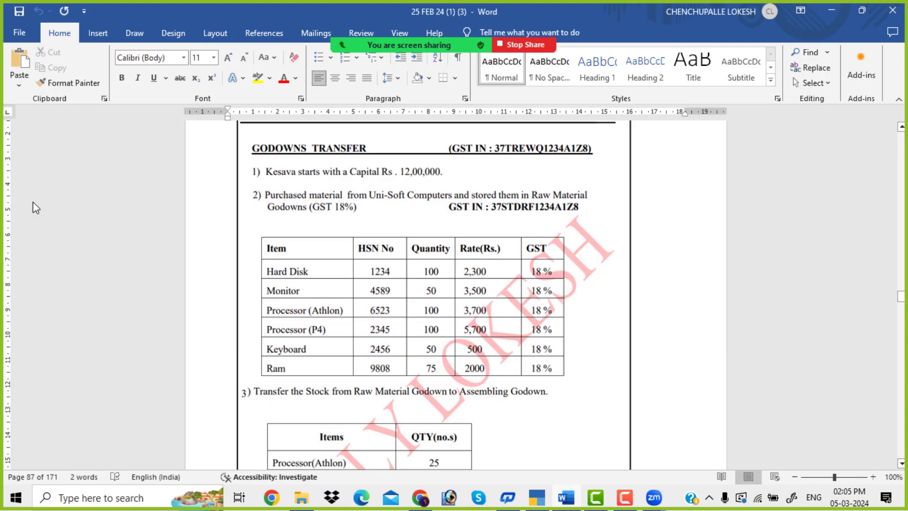
{"action": "key", "text": "alt+Tab"}
{"action": "type", "text": "75"}
{"action": "key", "text": "Return"}
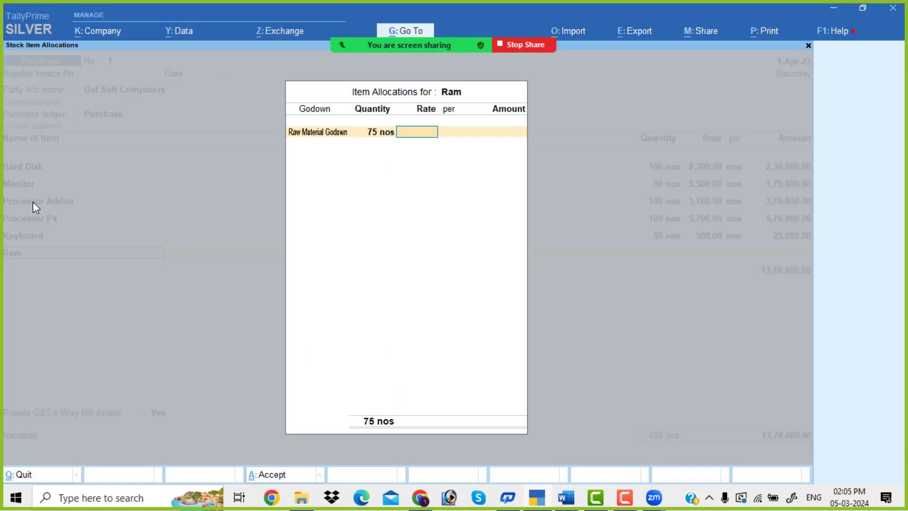
{"action": "type", "text": "2000"}
{"action": "key", "text": "Return"}
{"action": "key", "text": "Return"}
{"action": "key", "text": "Return"}
{"action": "key", "text": "Return"}
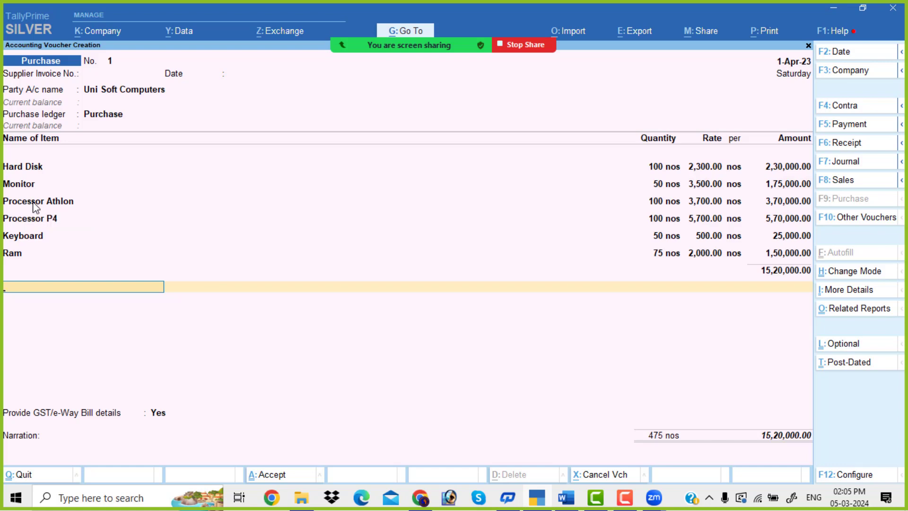
- Start creating a ledger named CGST from the purchase voucher and group it under Duties & Taxes
{"action": "key", "text": "alt+c"}
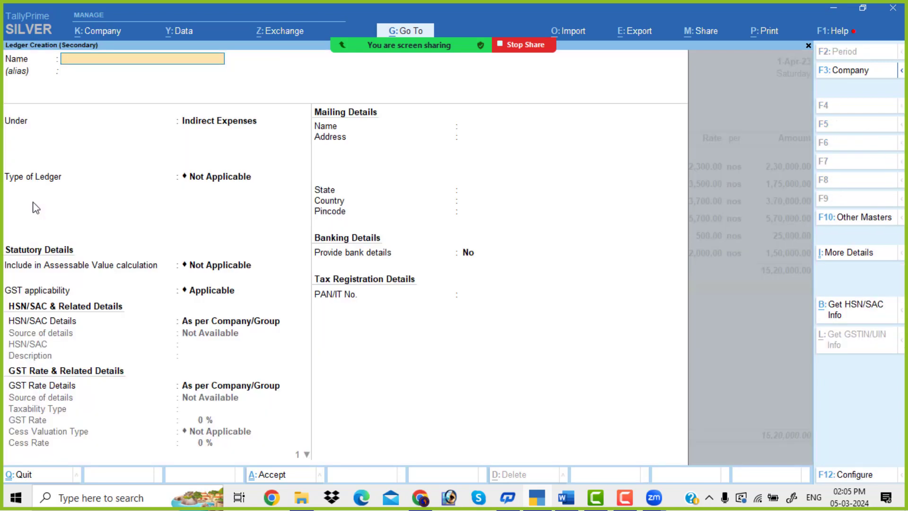
{"action": "type", "text": "CGS"}
{"action": "key", "text": "Return"}
{"action": "key", "text": "Return"}
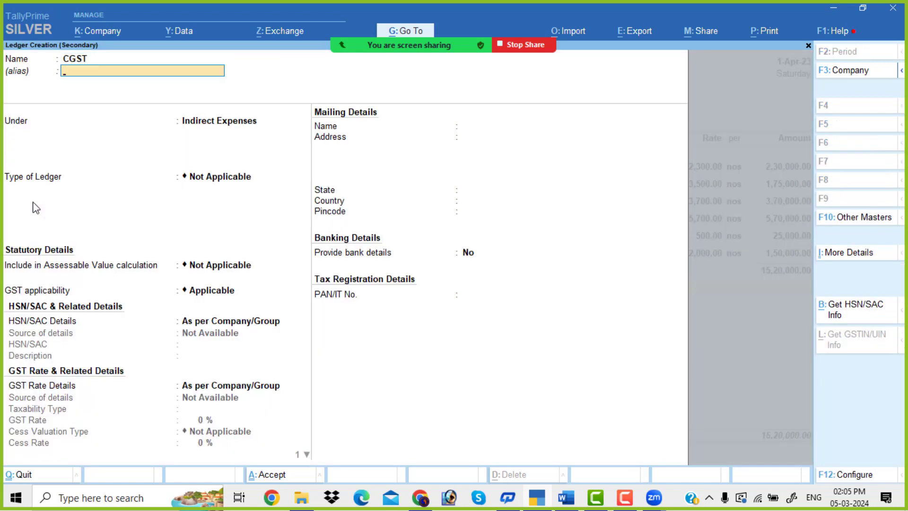
{"action": "type", "text": "Du"}
{"action": "key", "text": "Return"}
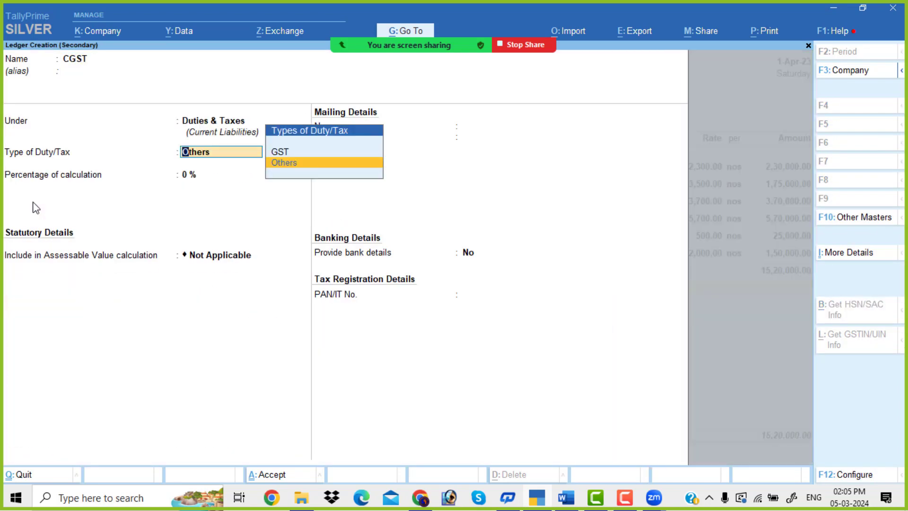
- Set the CGST ledger's duty type to GST and tax type to CGST, save it and accept its line in the voucher
{"action": "key", "text": "Up"}
{"action": "key", "text": "Return"}
{"action": "key", "text": "Down"}
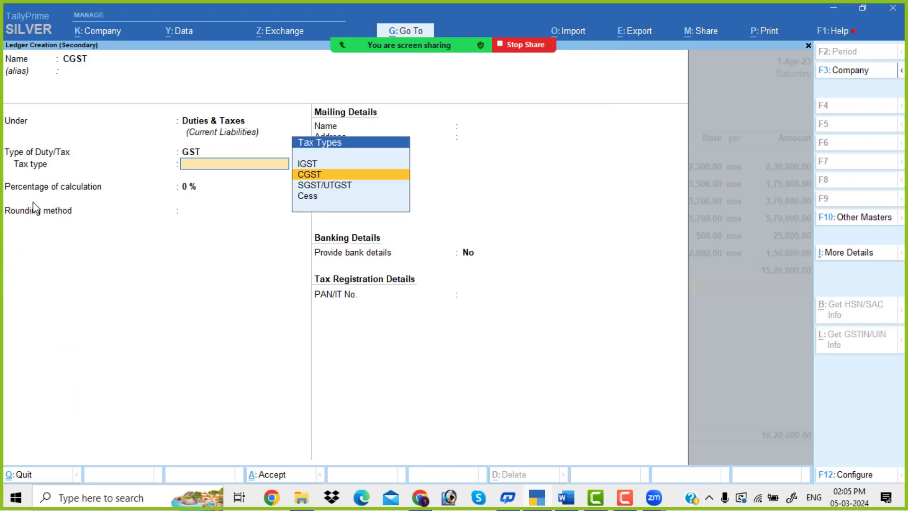
{"action": "key", "text": "Return"}
{"action": "key", "text": "Return"}
{"action": "key", "text": "Return"}
{"action": "key", "text": "Return"}
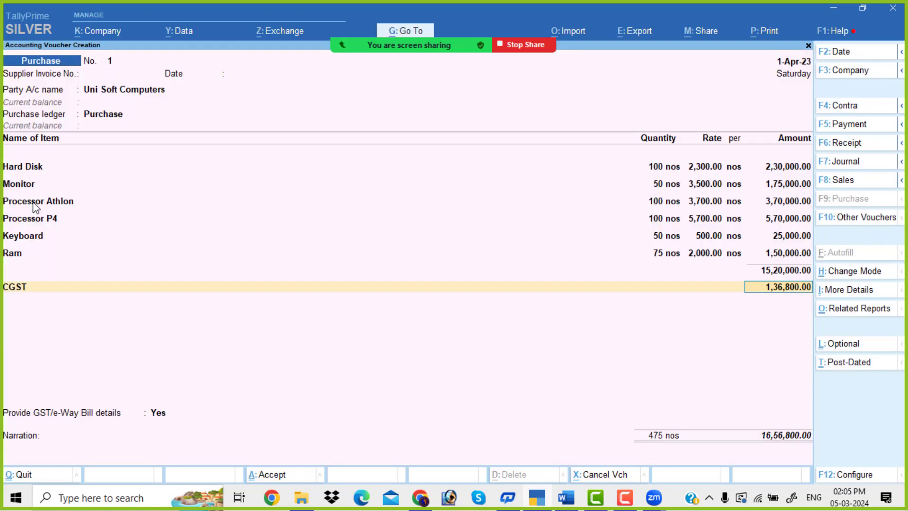
{"action": "key", "text": "Return"}
- Start creating an SGST ledger under Duties & Taxes with GST as the type of duty
{"action": "key", "text": "alt+c"}
{"action": "type", "text": "SGST"}
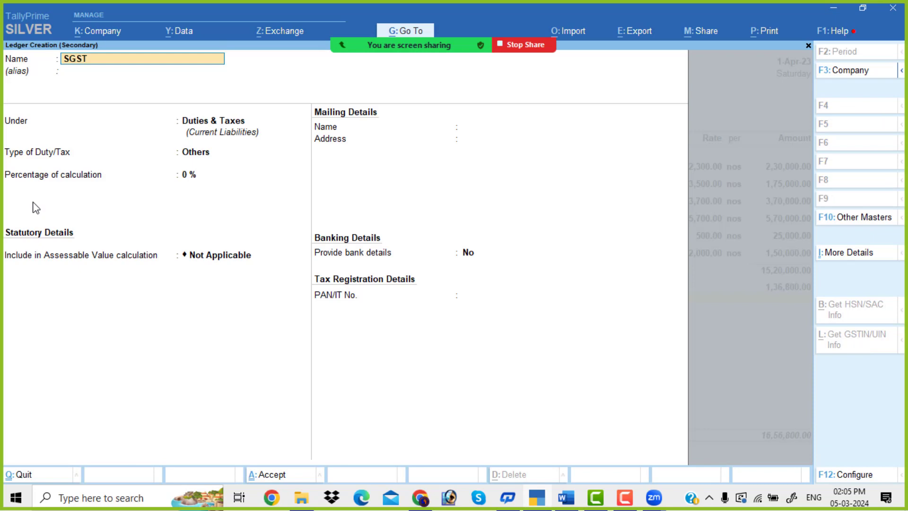
{"action": "key", "text": "Return"}
{"action": "key", "text": "Return"}
{"action": "key", "text": "Up"}
{"action": "key", "text": "Return"}
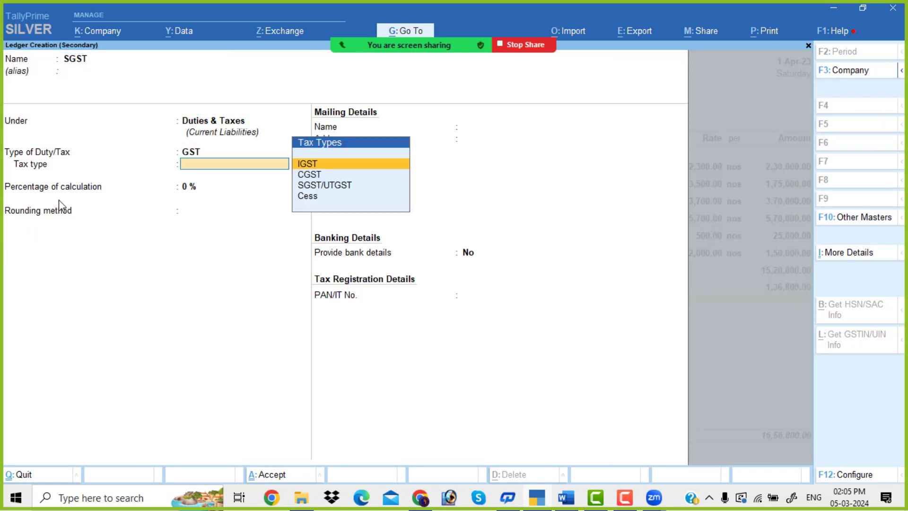
- Set the SGST ledger's tax type to SGST/UTGST, save it and accept its line in the purchase voucher
{"action": "key", "text": "Down"}
{"action": "key", "text": "Down"}
{"action": "key", "text": "Return"}
{"action": "key", "text": "Return"}
{"action": "key", "text": "Return"}
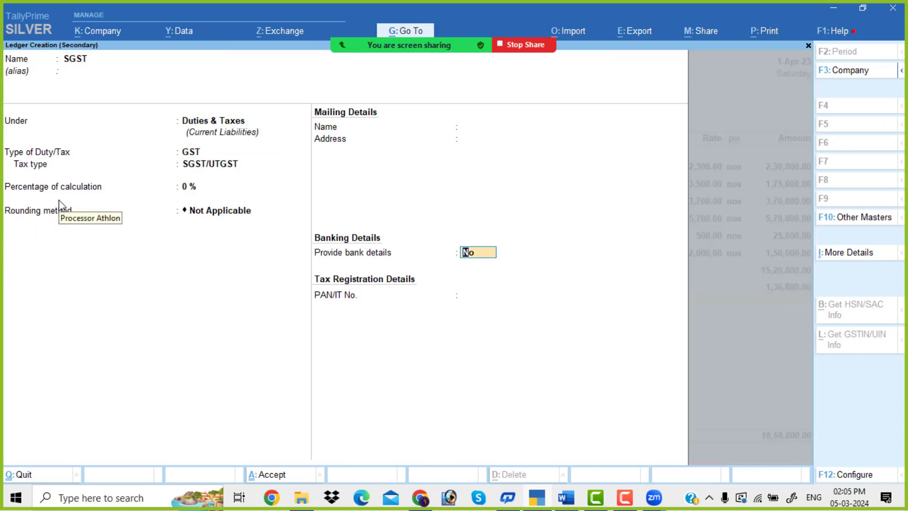
{"action": "key", "text": "Return"}
{"action": "key", "text": "Return"}
{"action": "key", "text": "Return"}
{"action": "key", "text": "Return"}
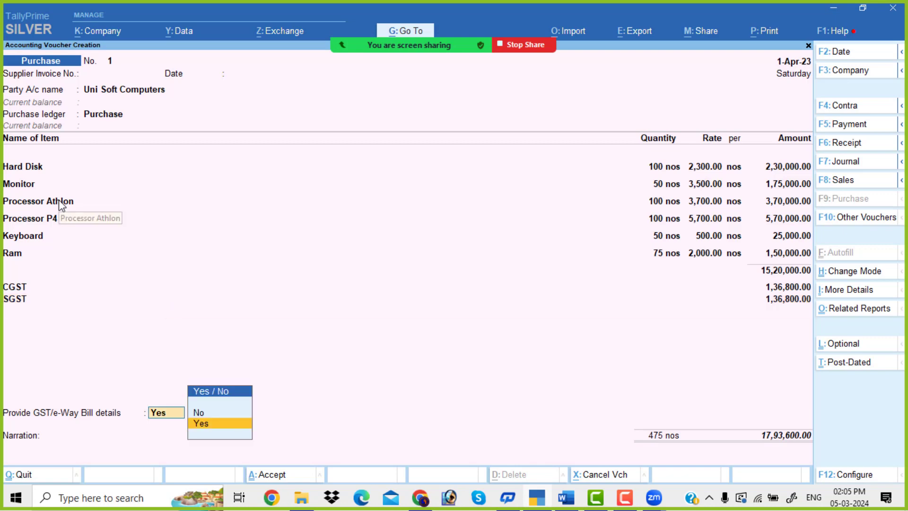
- Set Provide GST/e-Way Bill details to No and save the purchase voucher without a narration
{"action": "key", "text": "Up"}
{"action": "key", "text": "Return"}
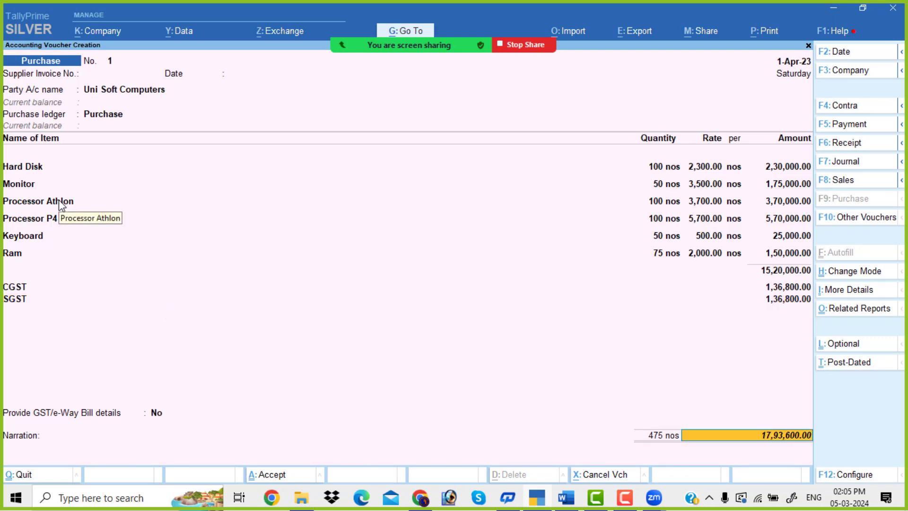
{"action": "key", "text": "Return"}
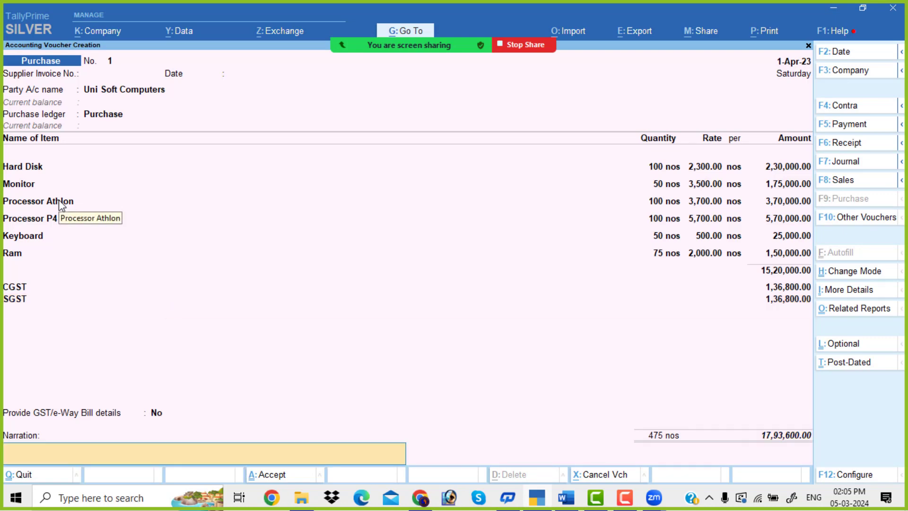
{"action": "key", "text": "Return"}
{"action": "key", "text": "Return"}
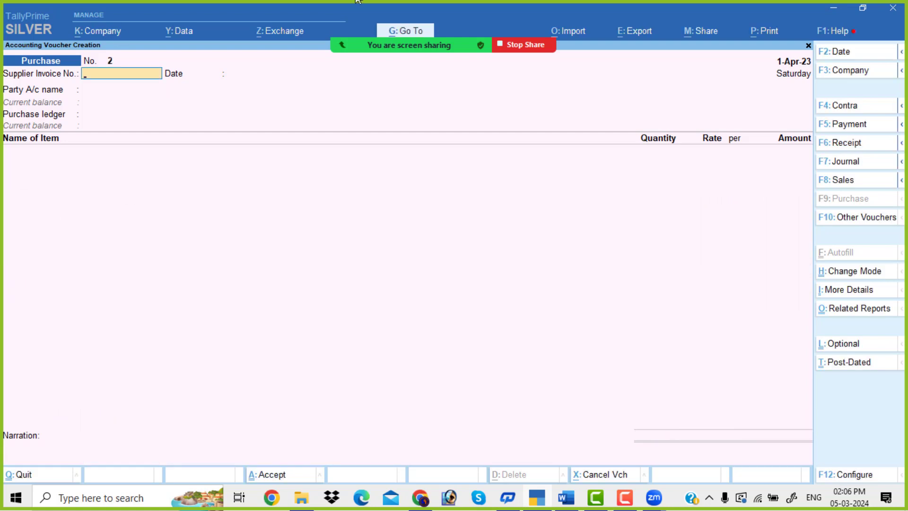
- Change the voucher type to the Stock Journal inventory voucher
{"action": "left_click", "coordinate": [867, 220]}
{"action": "key", "text": "Down"}
{"action": "key", "text": "Down"}
{"action": "key", "text": "Down"}
{"action": "key", "text": "Down"}
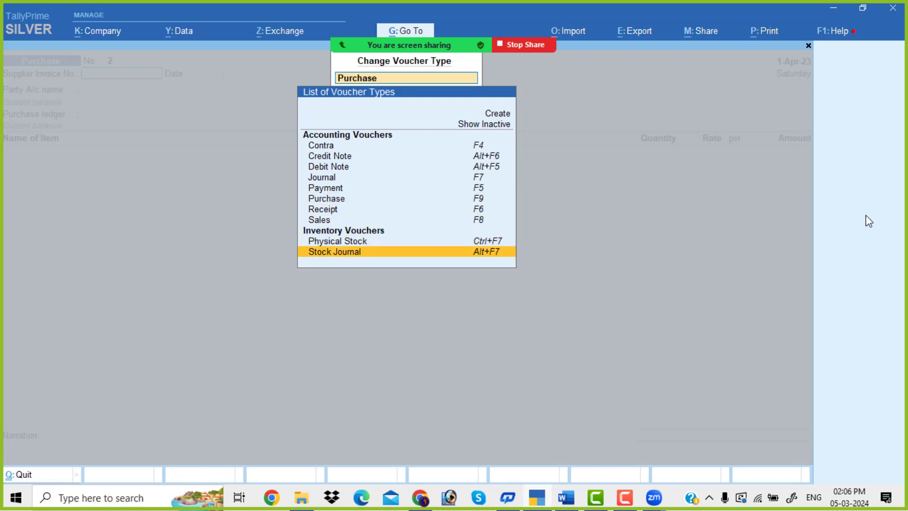
{"action": "key", "text": "Return"}
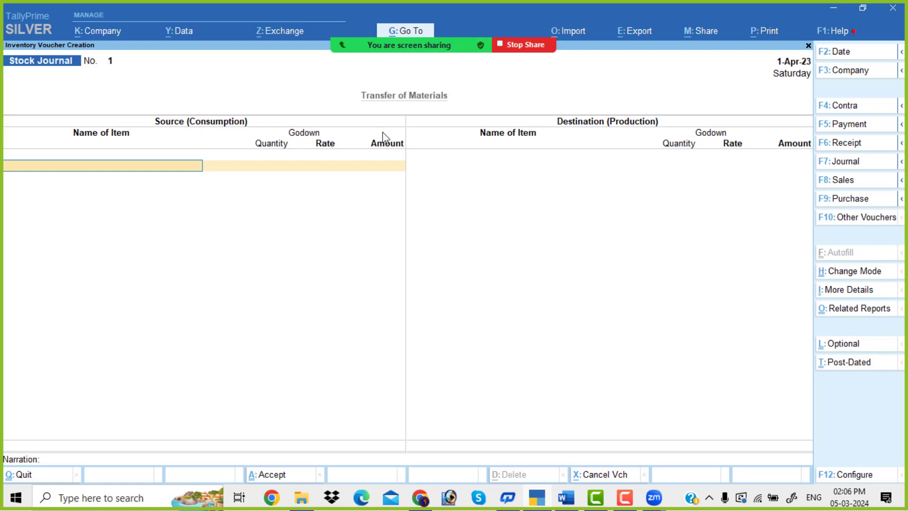
- Look up the stock transfer in the Word exercise and add Processor Athlon as the first source item from Raw Material Godown
{"action": "key", "text": "alt"}
{"action": "key", "text": "alt+Tab"}
{"action": "scroll", "coordinate": [390, 259], "scroll_direction": "down", "scroll_amount": 5}
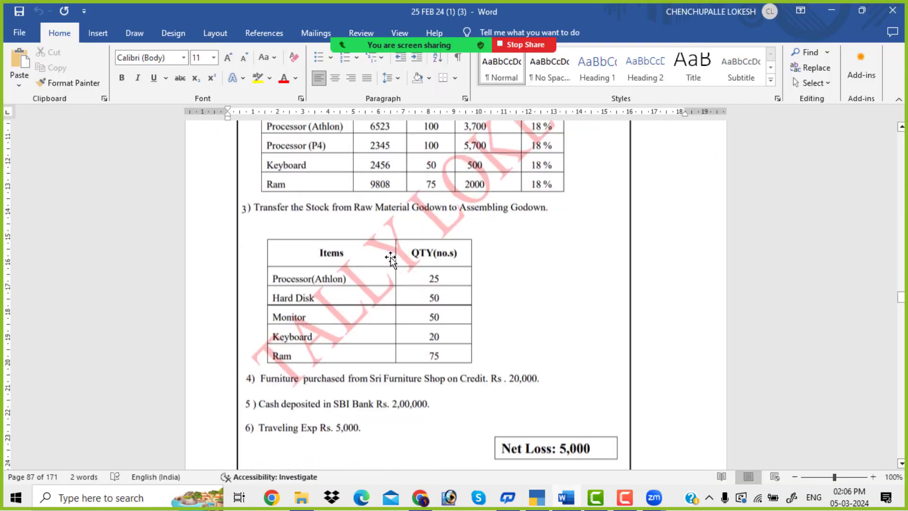
{"action": "scroll", "coordinate": [310, 231], "scroll_direction": "up", "scroll_amount": 1}
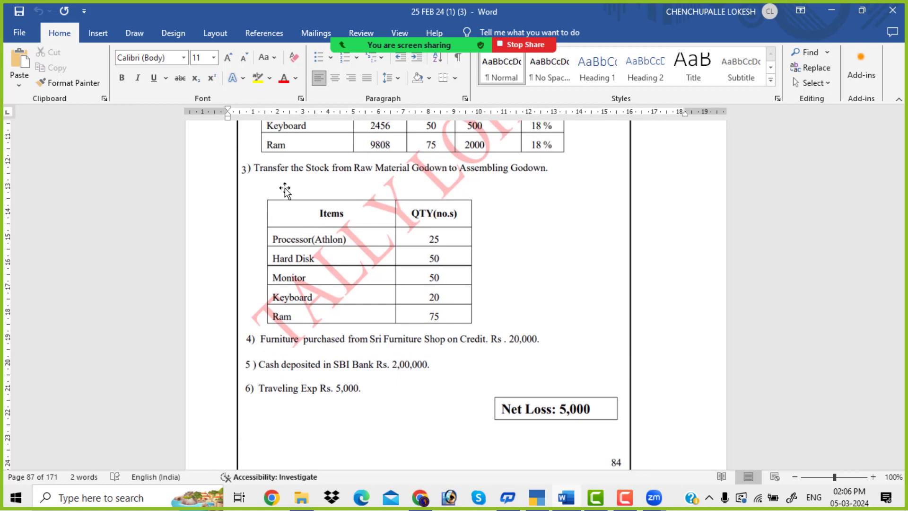
{"action": "key", "text": "alt+Tab"}
{"action": "type", "text": "P"}
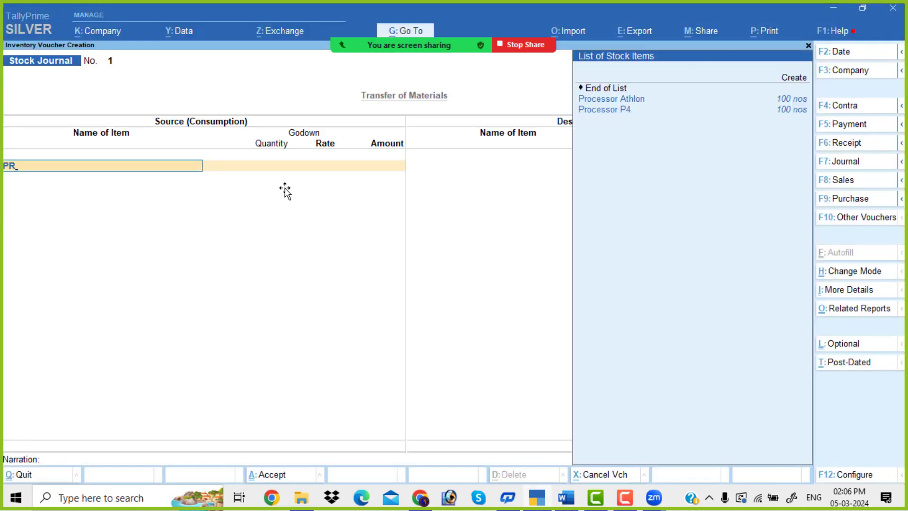
{"action": "key", "text": "Return"}
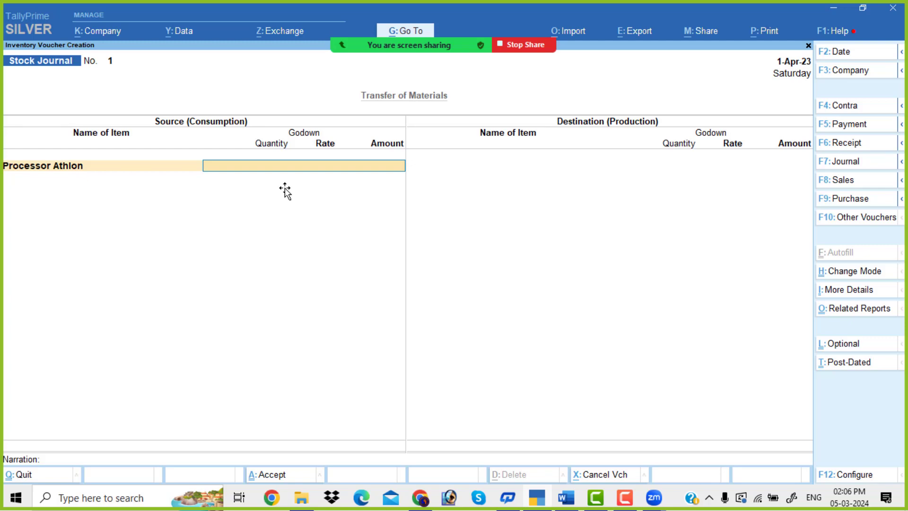
{"action": "key", "text": "Down"}
{"action": "key", "text": "Down"}
{"action": "key", "text": "Down"}
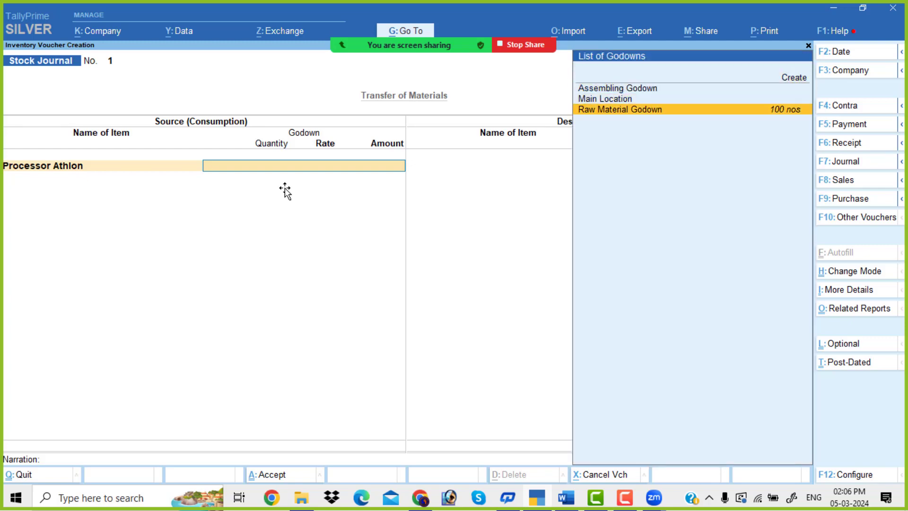
{"action": "key", "text": "Return"}
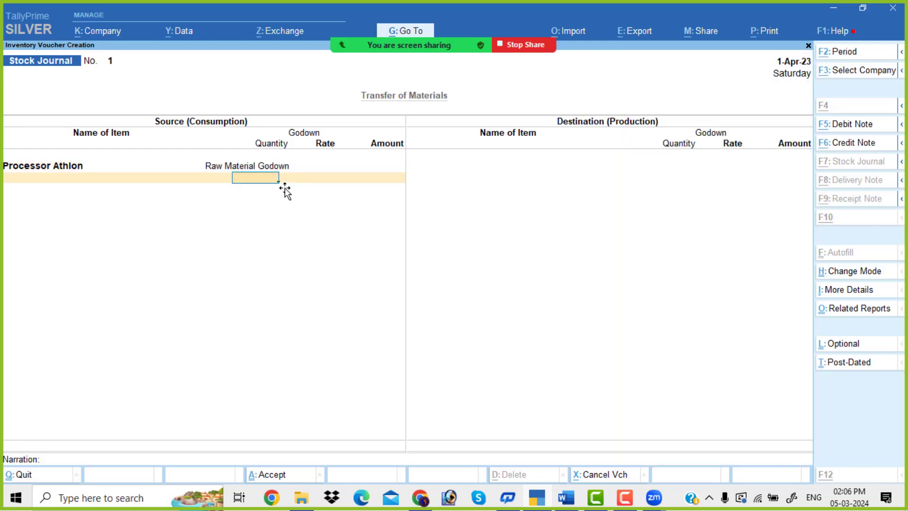
- Enter 25 nos as the Processor Athlon source quantity from the Word exercise and accept the line
{"action": "key", "text": "alt+Tab"}
{"action": "key", "text": "alt+Tab"}
{"action": "type", "text": "25"}
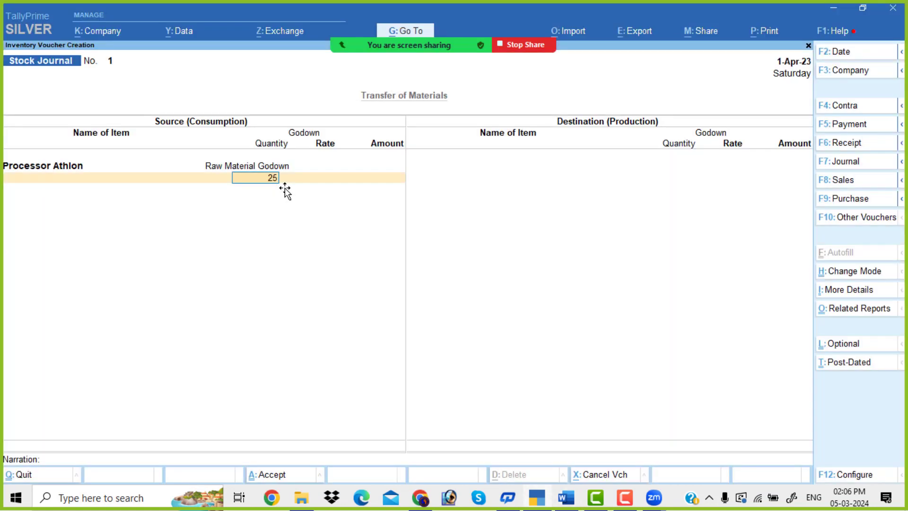
{"action": "key", "text": "Return"}
{"action": "key", "text": "Return"}
{"action": "key", "text": "Return"}
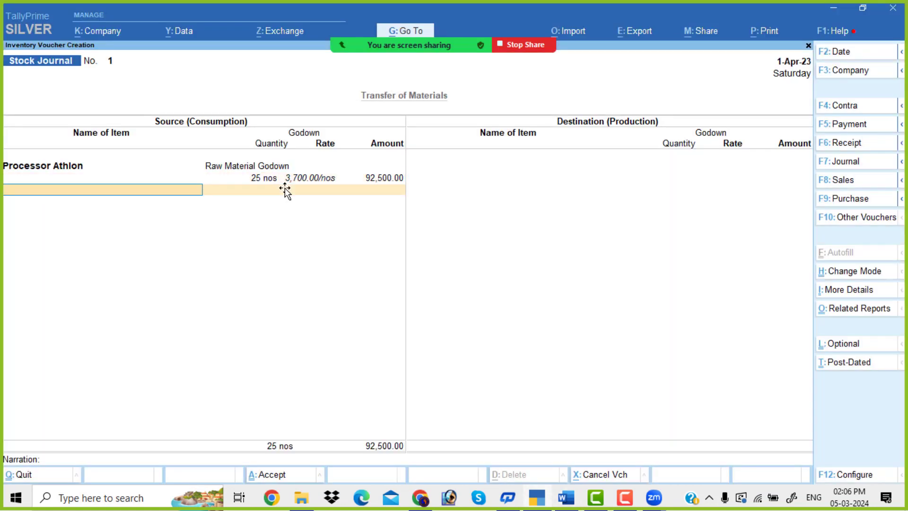
- Add Hard Disk as the second source item, following the Word exercise, and take it from Raw Material Godown
{"action": "key", "text": "alt+Tab"}
{"action": "key", "text": "alt+Tab"}
{"action": "type", "text": "h"}
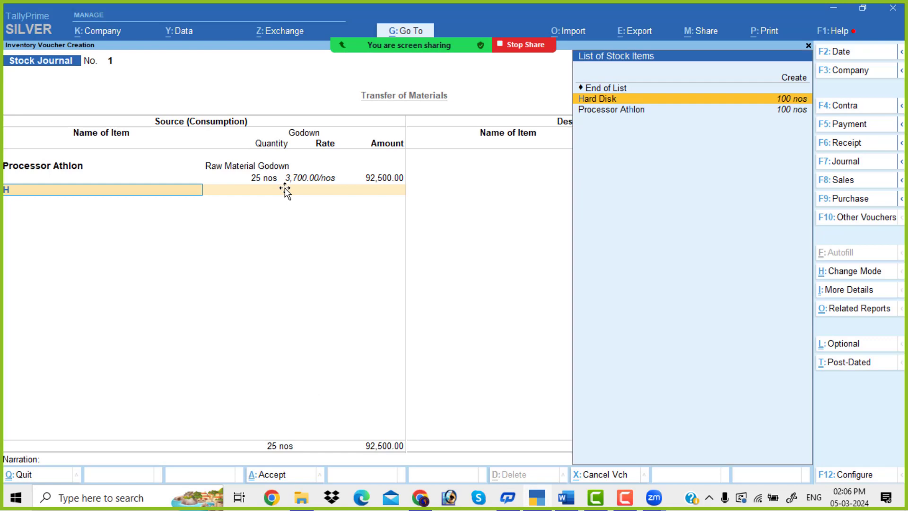
{"action": "key", "text": "Return"}
{"action": "key", "text": "Down"}
{"action": "key", "text": "Down"}
{"action": "key", "text": "Down"}
{"action": "key", "text": "Return"}
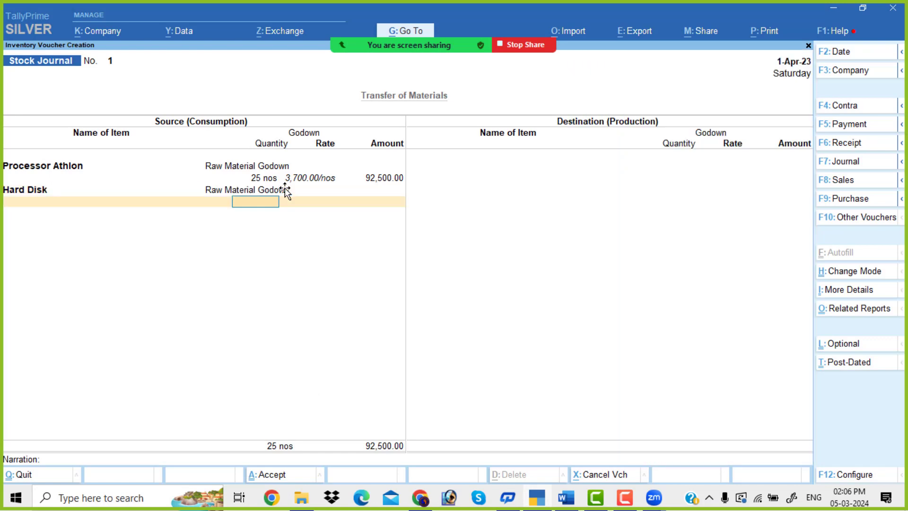
- Enter 50 nos as the Hard Disk source quantity from the Word exercise and accept the line
{"action": "key", "text": "alt+Tab"}
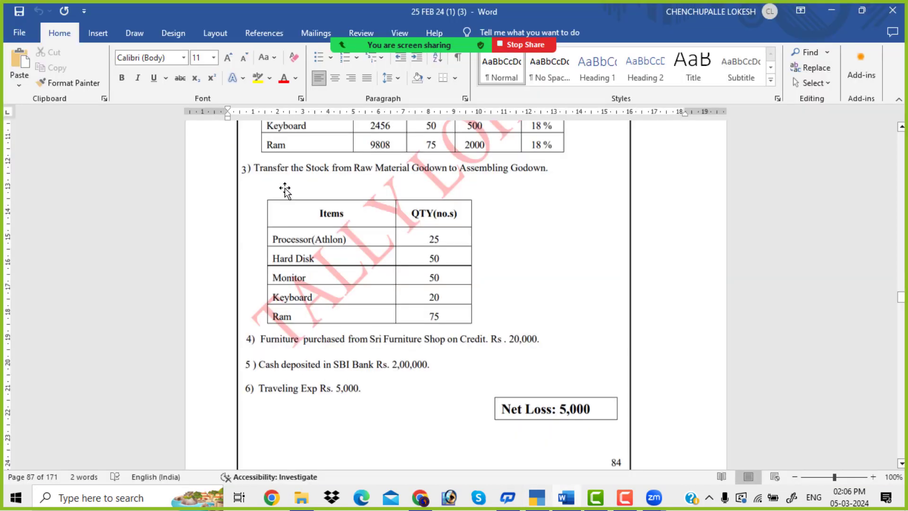
{"action": "key", "text": "alt+Tab"}
{"action": "type", "text": "50"}
{"action": "key", "text": "Return"}
{"action": "key", "text": "Return"}
{"action": "key", "text": "Return"}
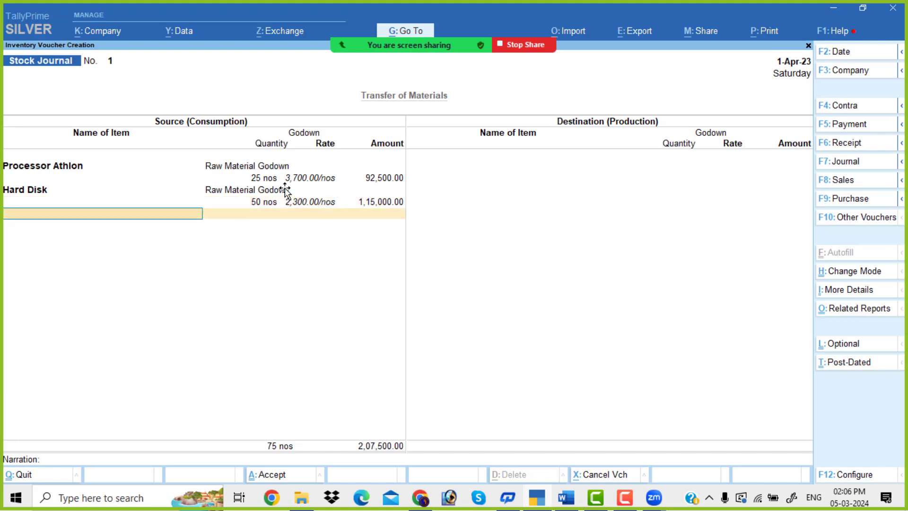
- Add Monitor as the third source item, following the Word exercise, and take it from Raw Material Godown
{"action": "key", "text": "alt+Tab"}
{"action": "key", "text": "alt+Tab"}
{"action": "type", "text": "mo"}
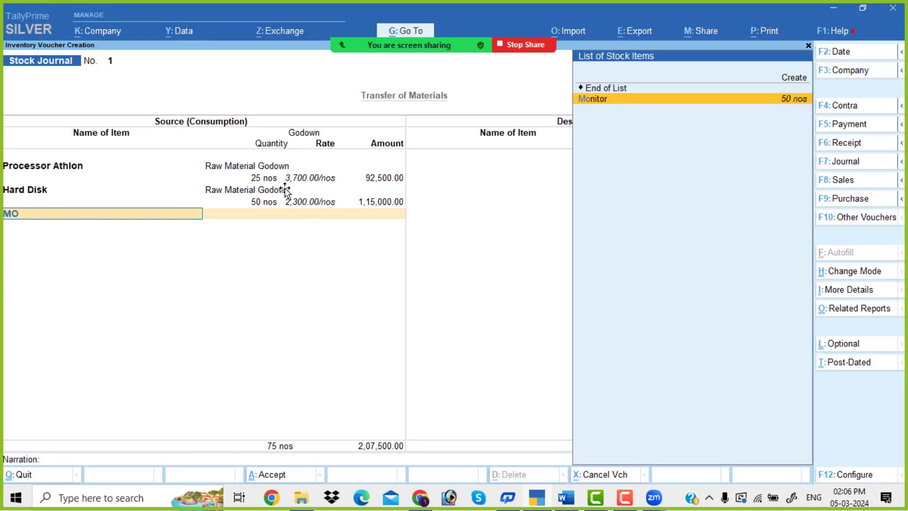
{"action": "key", "text": "Return"}
{"action": "key", "text": "Down"}
{"action": "key", "text": "Down"}
{"action": "key", "text": "Down"}
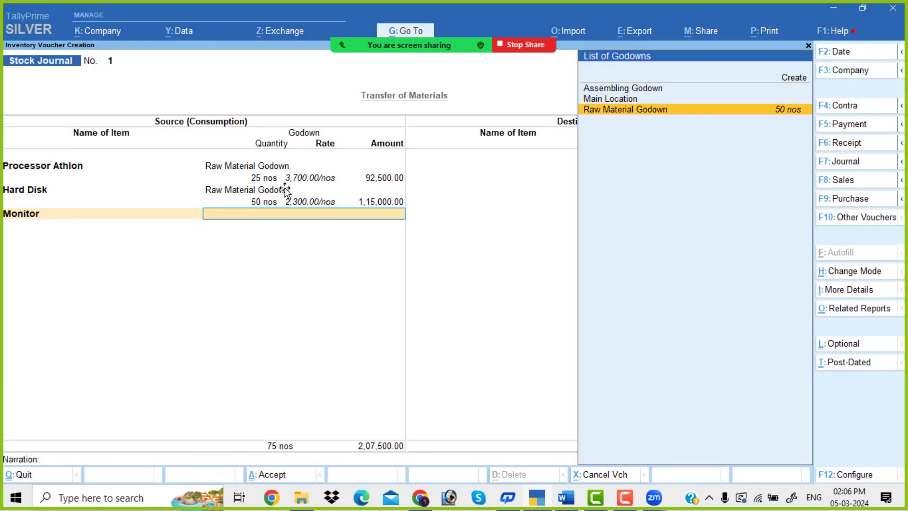
{"action": "key", "text": "Return"}
- Enter 50 nos as the Monitor source quantity from the Word exercise and accept the line
{"action": "key", "text": "alt+Tab"}
{"action": "key", "text": "alt+Tab"}
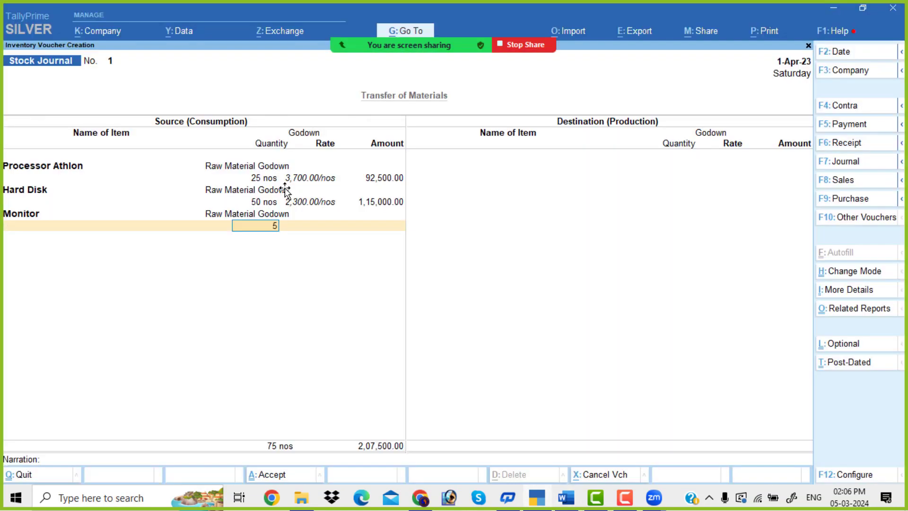
{"action": "type", "text": "50"}
{"action": "key", "text": "Return"}
{"action": "key", "text": "Return"}
{"action": "key", "text": "Return"}
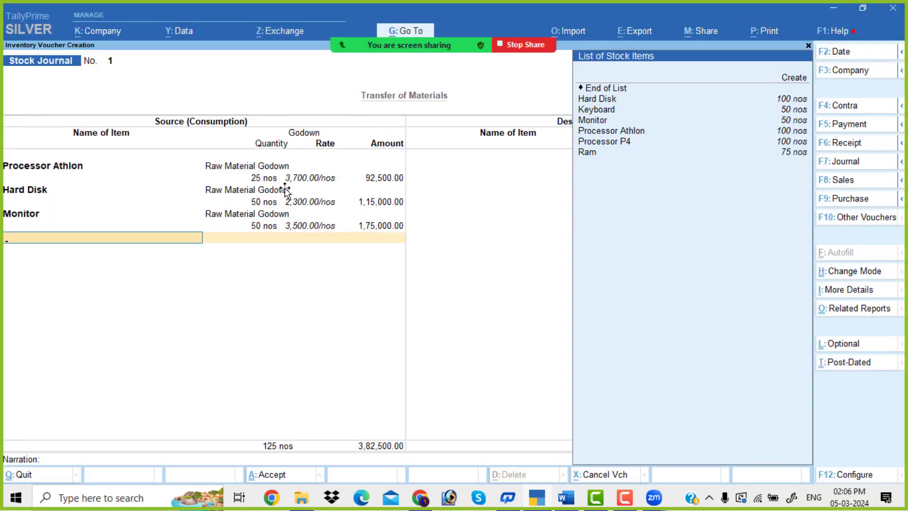
- Add Keyboard as the fourth source item, following the Word exercise, and take it from Raw Material Godown
{"action": "key", "text": "alt+Tab"}
{"action": "key", "text": "alt+Tab"}
{"action": "type", "text": "K"}
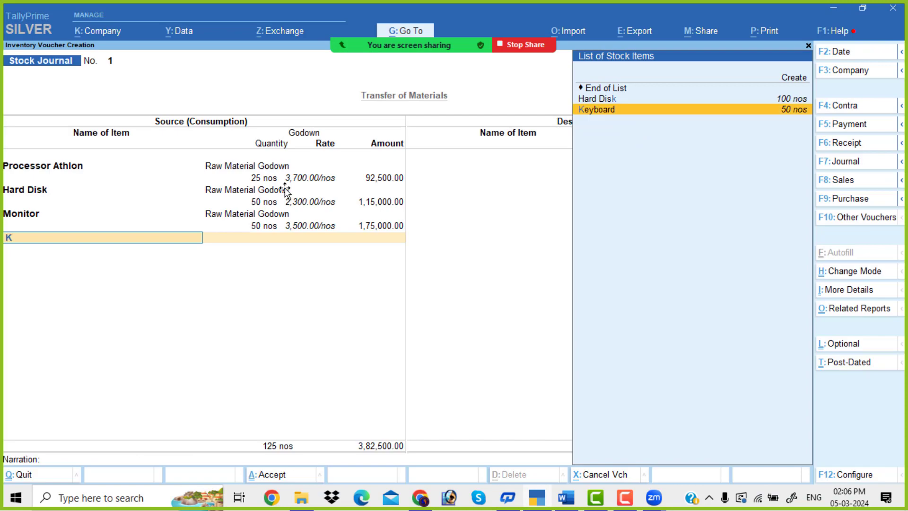
{"action": "key", "text": "Return"}
{"action": "key", "text": "Down"}
{"action": "key", "text": "Down"}
{"action": "key", "text": "Down"}
{"action": "key", "text": "Return"}
- Enter 20 nos as the Keyboard source quantity from the Word exercise and accept the line
{"action": "key", "text": "alt+Tab"}
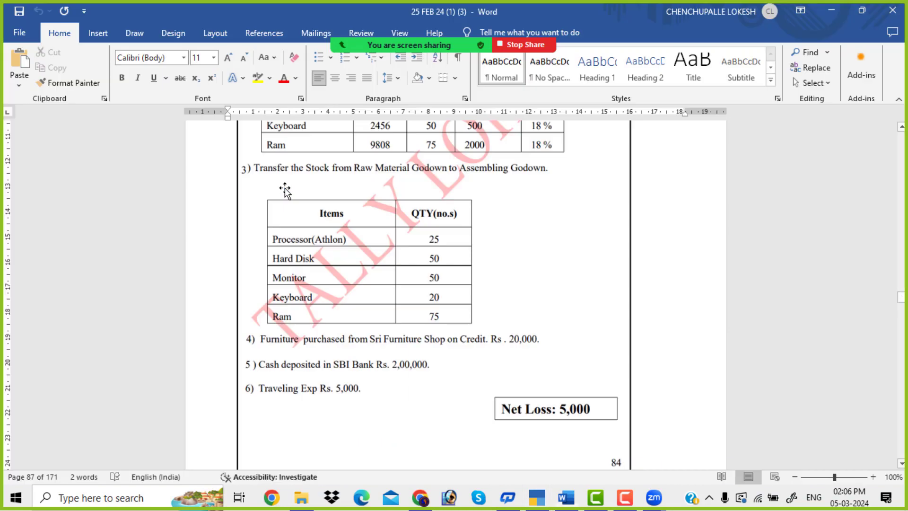
{"action": "key", "text": "alt+Tab"}
{"action": "type", "text": "20"}
{"action": "key", "text": "Return"}
{"action": "key", "text": "Return"}
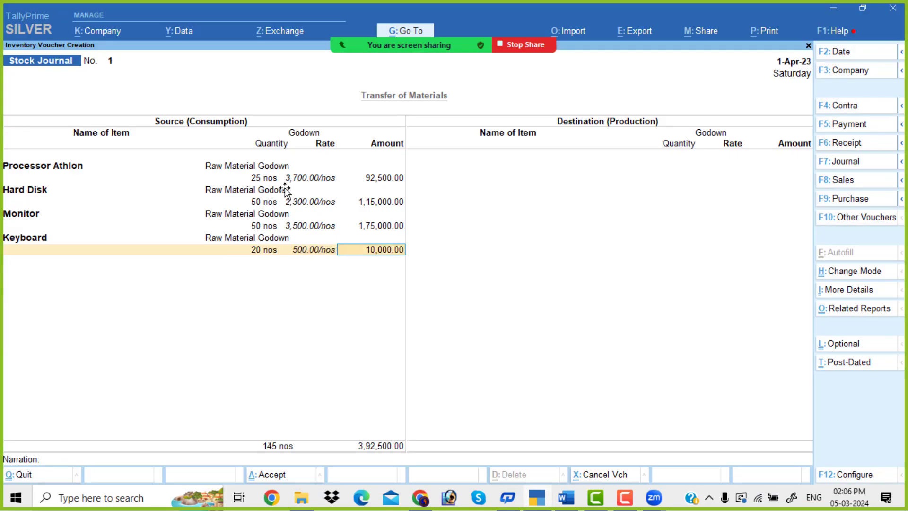
{"action": "key", "text": "Return"}
- Add Ram as the fifth source item, following the Word exercise, and take it from Raw Material Godown
{"action": "key", "text": "alt+Tab"}
{"action": "key", "text": "alt+Tab"}
{"action": "type", "text": "R"}
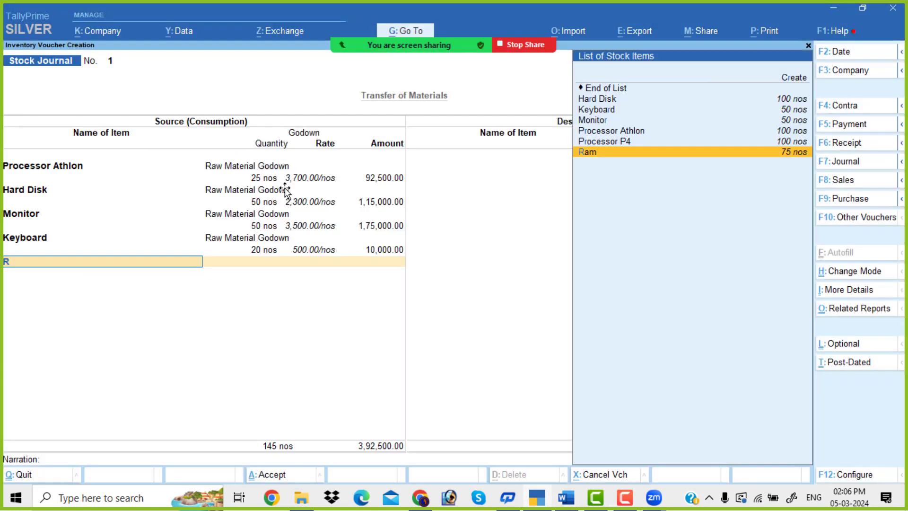
{"action": "type", "text": "a"}
{"action": "key", "text": "Return"}
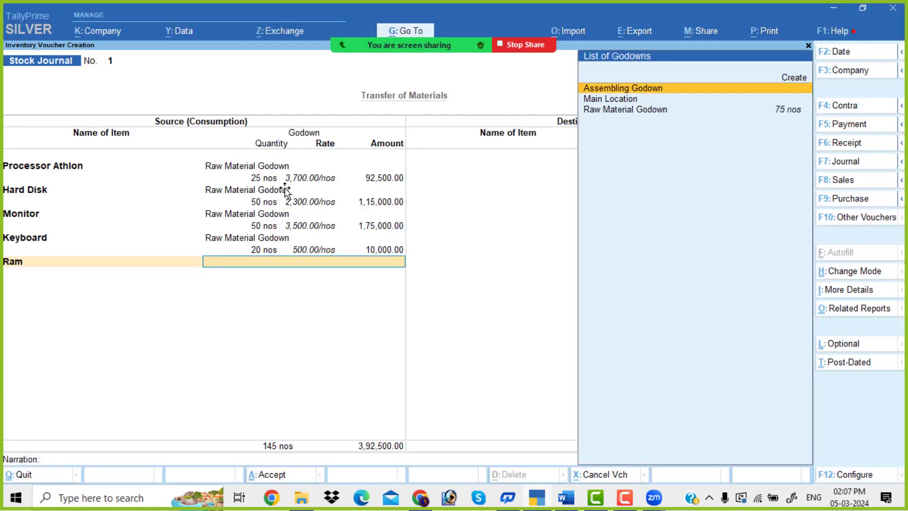
{"action": "key", "text": "Down"}
{"action": "key", "text": "Down"}
{"action": "key", "text": "Return"}
- Enter 75 nos as the Ram source quantity from the Word exercise and close the source item list
{"action": "key", "text": "alt+Tab"}
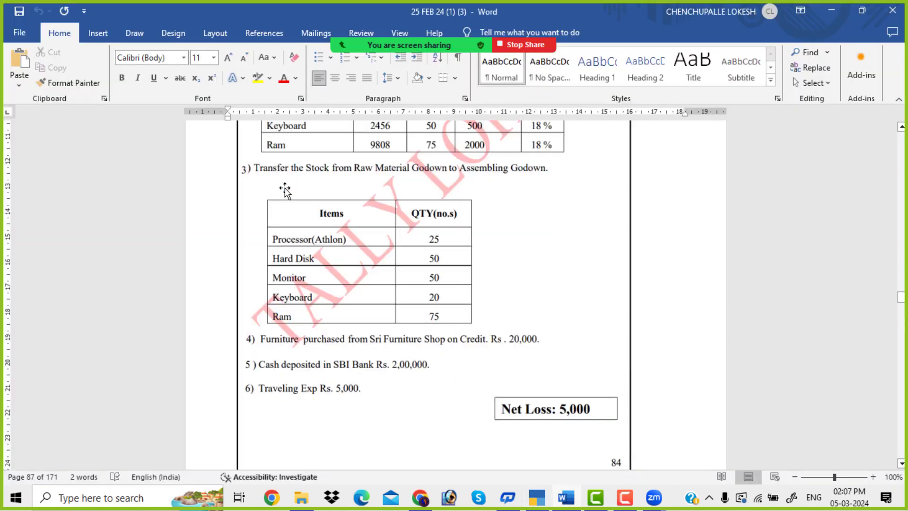
{"action": "key", "text": "alt+Tab"}
{"action": "type", "text": "75"}
{"action": "key", "text": "Return"}
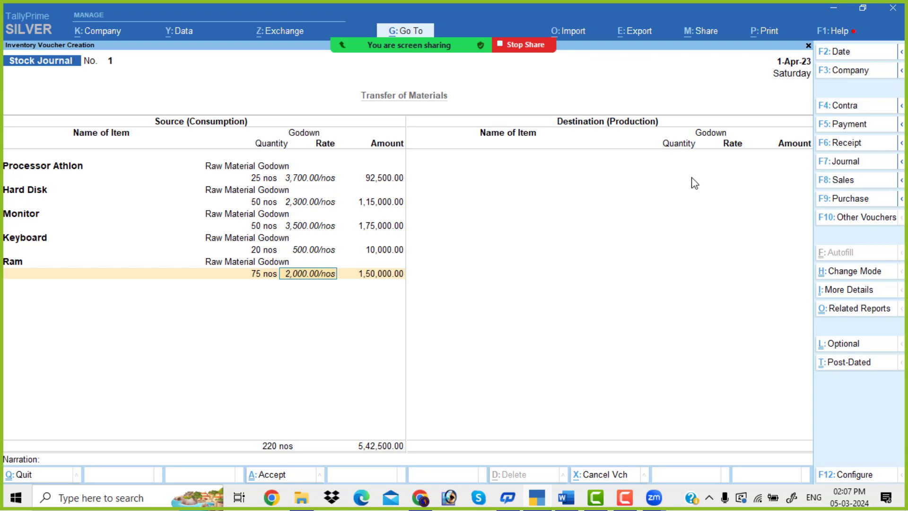
{"action": "key", "text": "Return"}
{"action": "key", "text": "Return"}
{"action": "key", "text": "Return"}
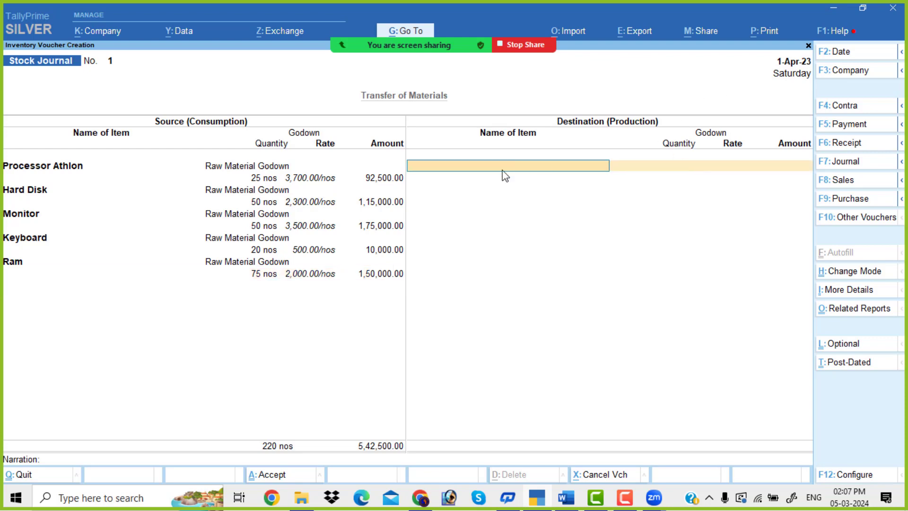
- Add Processor Athlon as the first destination item in Assembling Godown with a quantity of 25 nos
{"action": "type", "text": "P"}
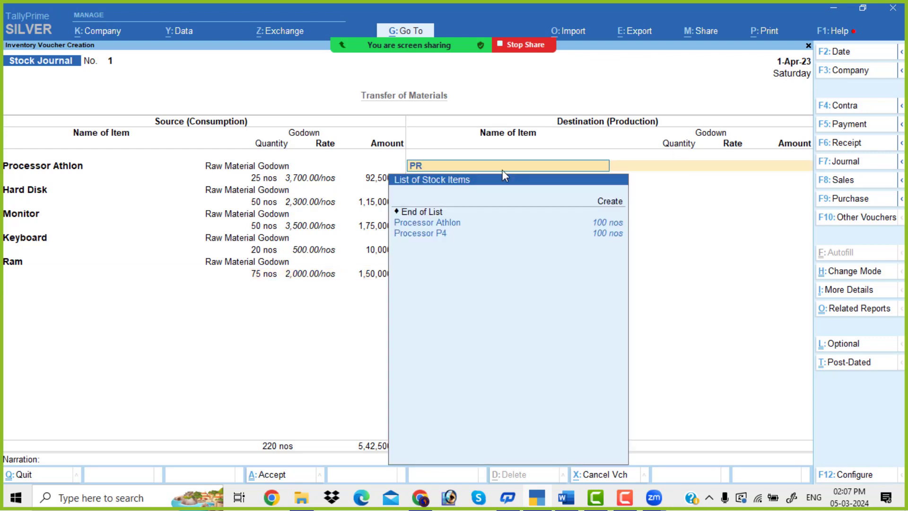
{"action": "type", "text": "R"}
{"action": "key", "text": "Return"}
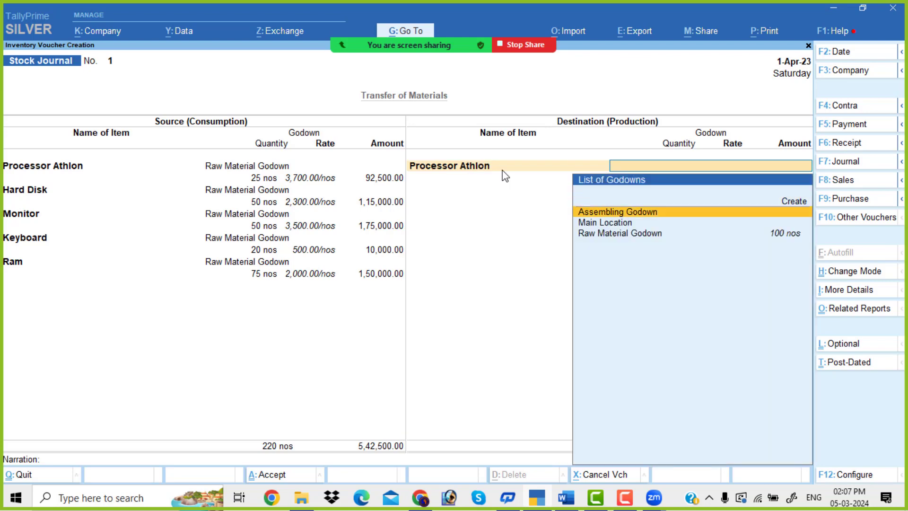
{"action": "key", "text": "Return"}
{"action": "key", "text": "Return"}
{"action": "key", "text": "Return"}
{"action": "key", "text": "Return"}
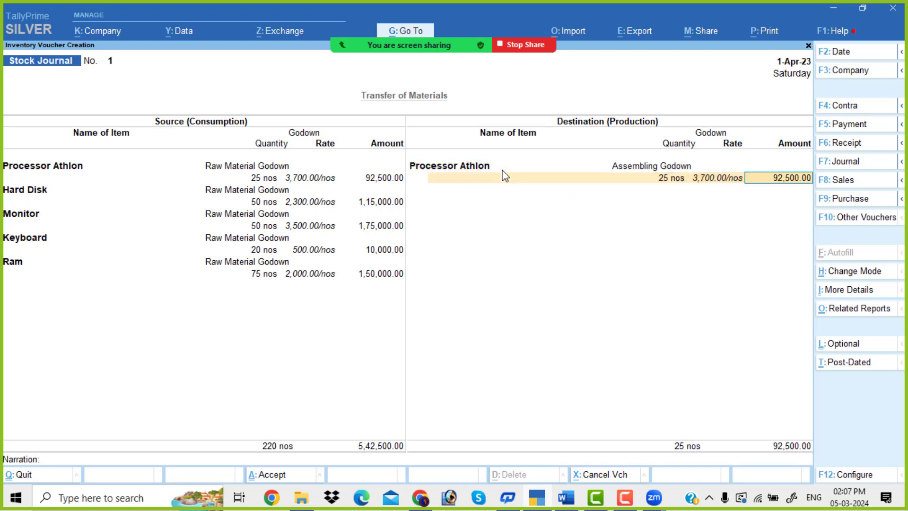
- Add Hard Disk as the second destination item in Assembling Godown with a quantity of 50 nos
{"action": "type", "text": "H"}
{"action": "key", "text": "Return"}
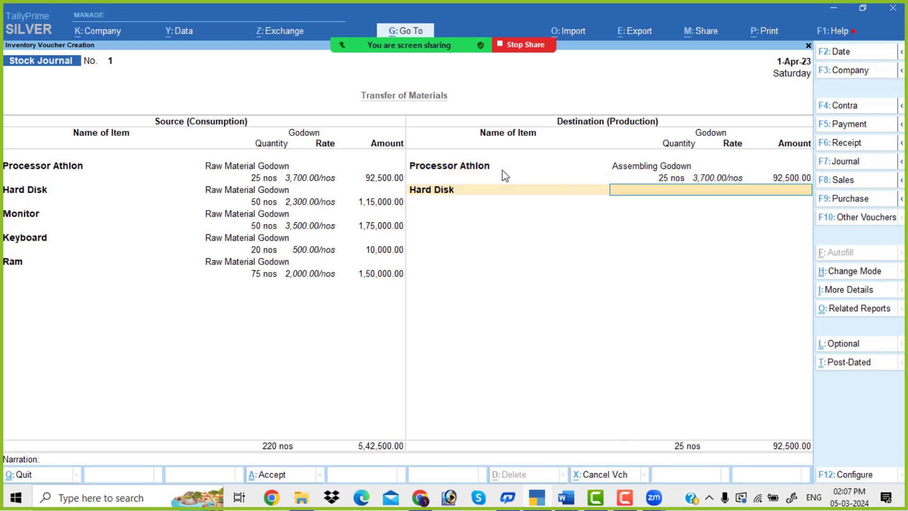
{"action": "key", "text": "Return"}
{"action": "type", "text": "50"}
{"action": "key", "text": "Return"}
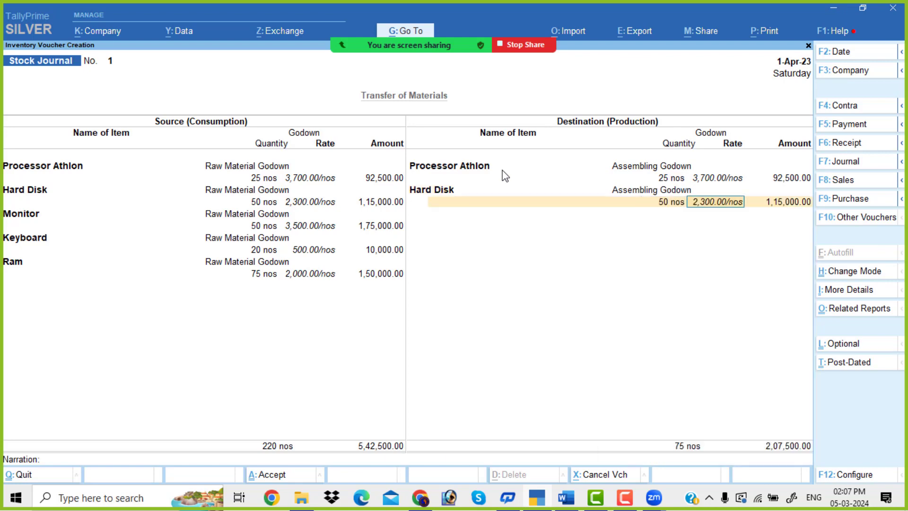
{"action": "key", "text": "Return"}
{"action": "key", "text": "Return"}
- Add Monitor as the third destination item in Assembling Godown with a quantity of 50 nos
{"action": "type", "text": "Mo"}
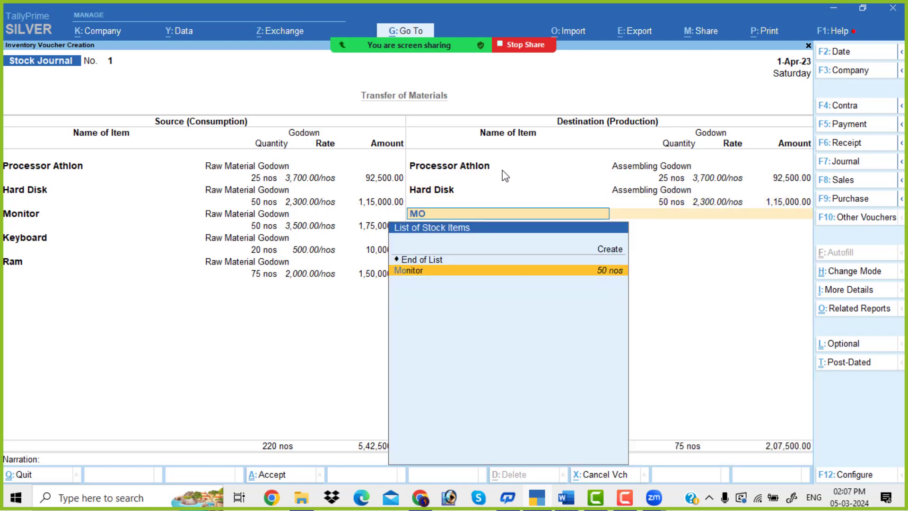
{"action": "key", "text": "Return"}
{"action": "key", "text": "Down"}
{"action": "key", "text": "Return"}
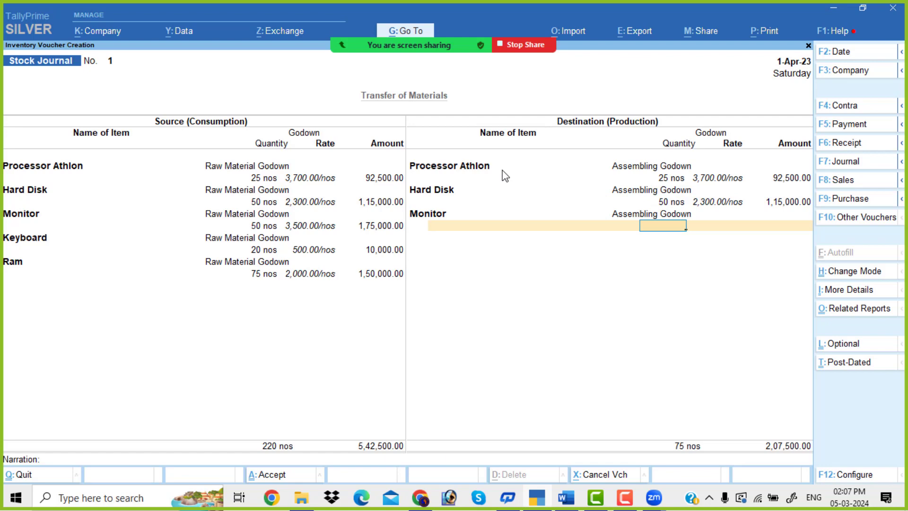
{"action": "type", "text": "50"}
{"action": "key", "text": "Return"}
{"action": "key", "text": "Return"}
{"action": "key", "text": "Return"}
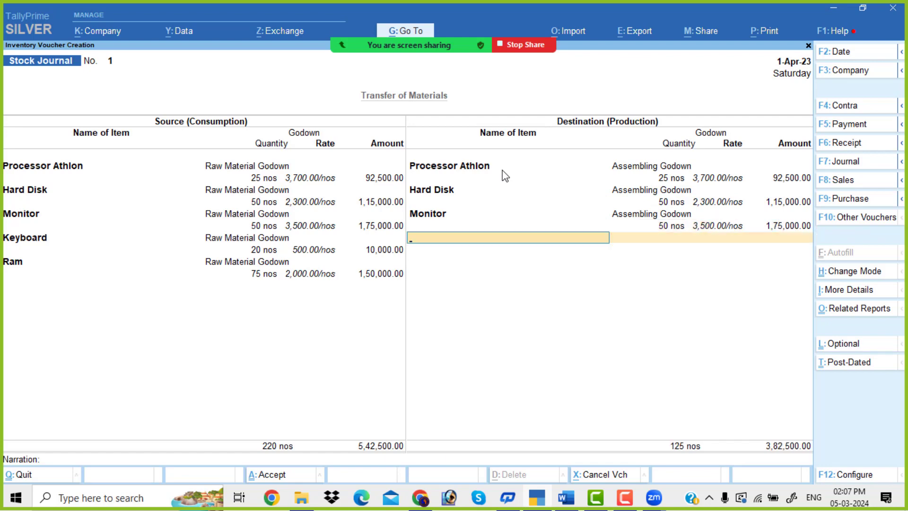
- Add Keyboard as the fourth destination item in Assembling Godown with a quantity of 20 nos
{"action": "type", "text": "K"}
{"action": "key", "text": "Return"}
{"action": "key", "text": "Down"}
{"action": "key", "text": "Down"}
{"action": "key", "text": "Return"}
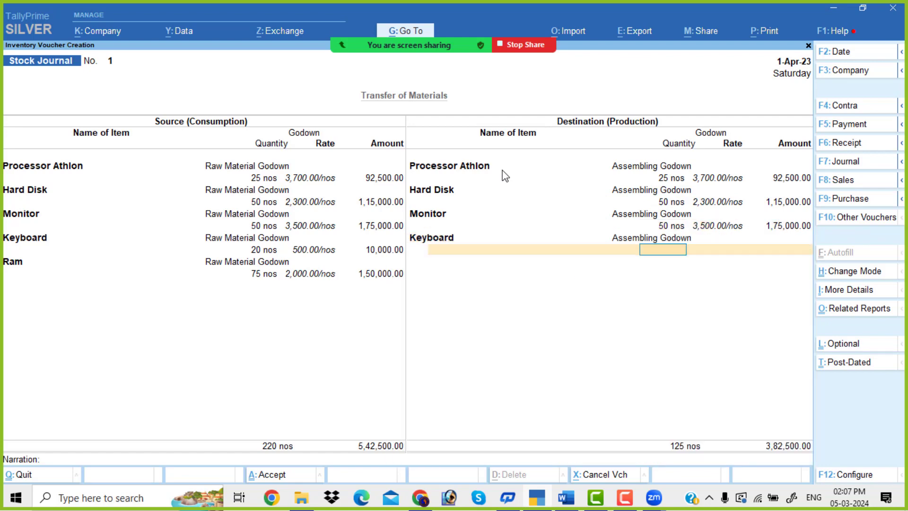
{"action": "type", "text": "20"}
{"action": "key", "text": "Return"}
{"action": "key", "text": "Return"}
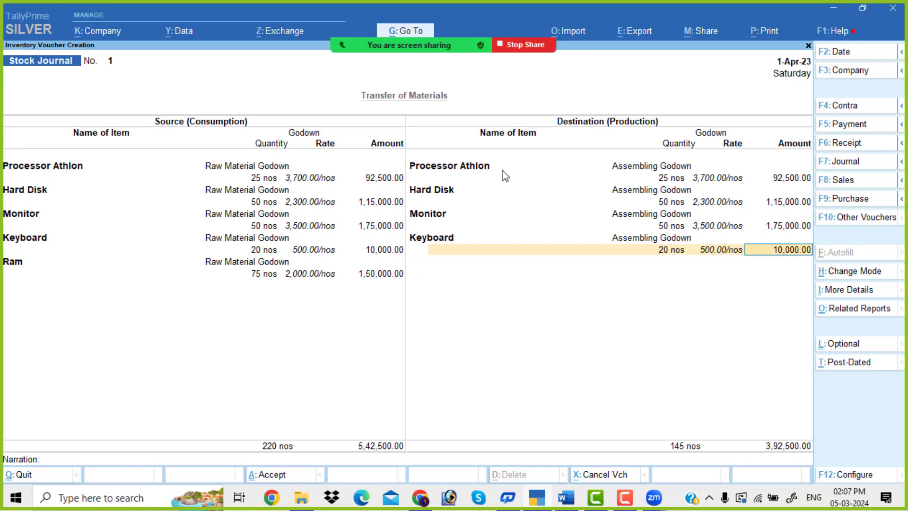
{"action": "key", "text": "Return"}
- Add Ram as the fifth destination item in Assembling Godown with a quantity of 75 nos
{"action": "type", "text": "RA"}
{"action": "key", "text": "Return"}
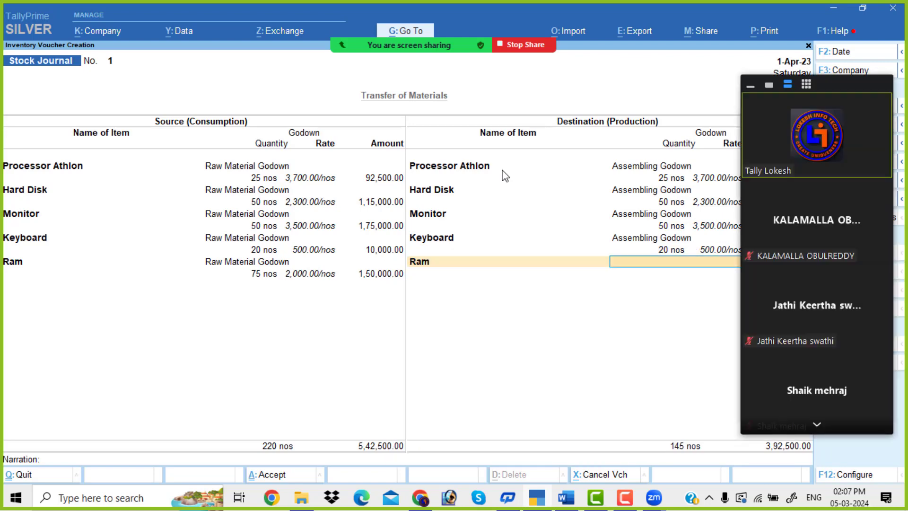
{"action": "key", "text": "Down"}
{"action": "key", "text": "Down"}
{"action": "key", "text": "Return"}
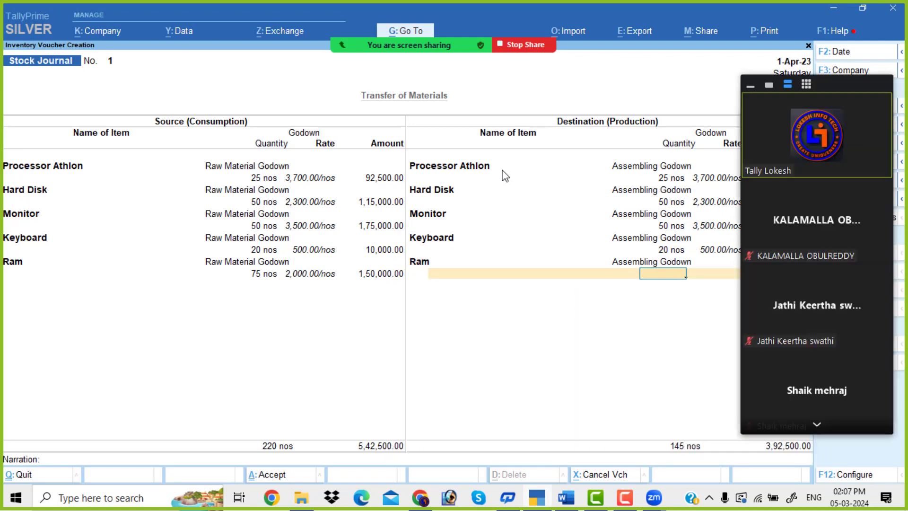
{"action": "type", "text": "75"}
{"action": "key", "text": "Return"}
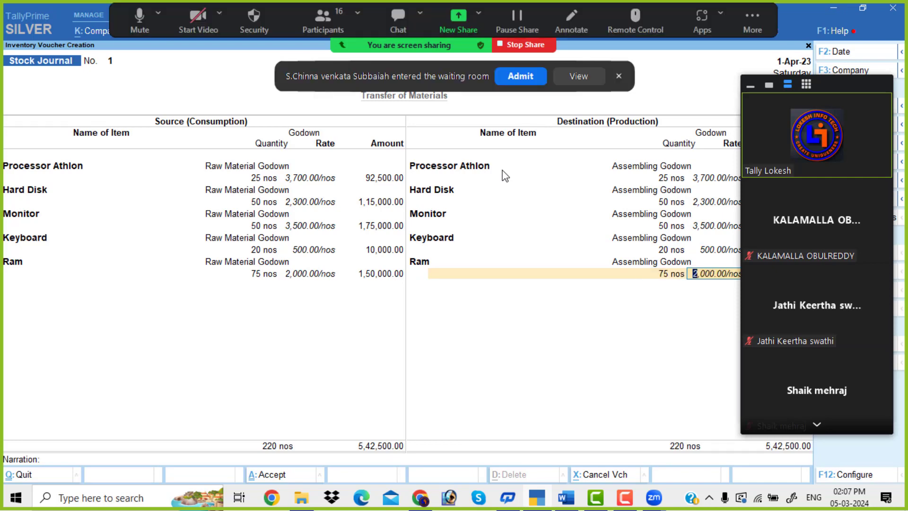
- Admit the participant from the meeting's waiting room, and complete and save the stock journal voucher
{"action": "left_click", "coordinate": [521, 79]}
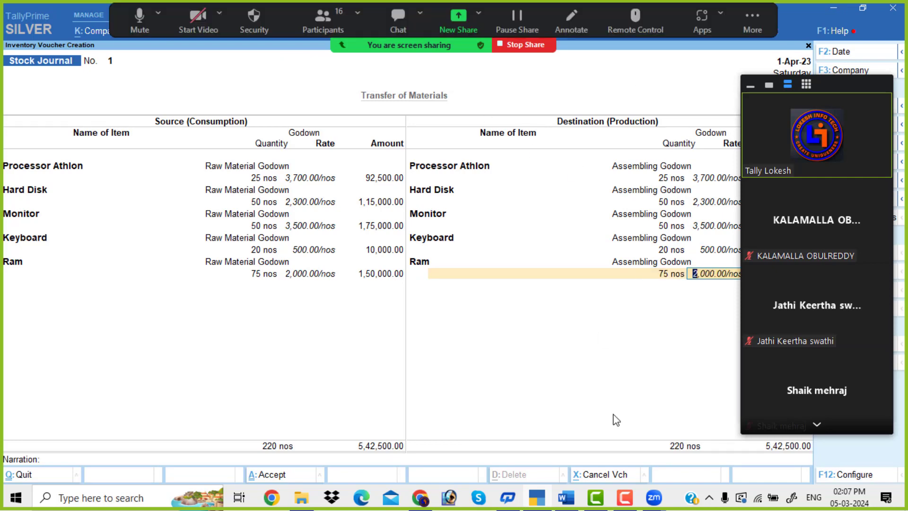
{"action": "key", "text": "Return"}
{"action": "key", "text": "Return"}
{"action": "key", "text": "Return"}
{"action": "key", "text": "Return"}
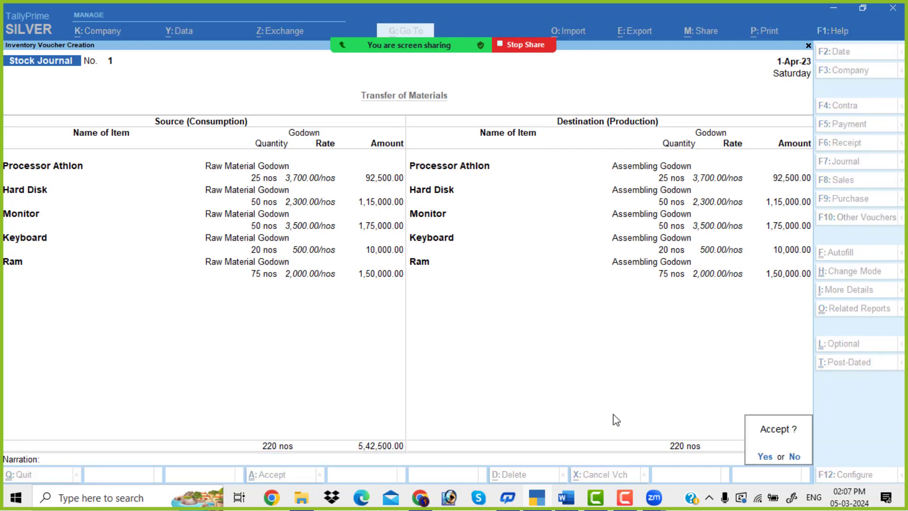
{"action": "key", "text": "Return"}
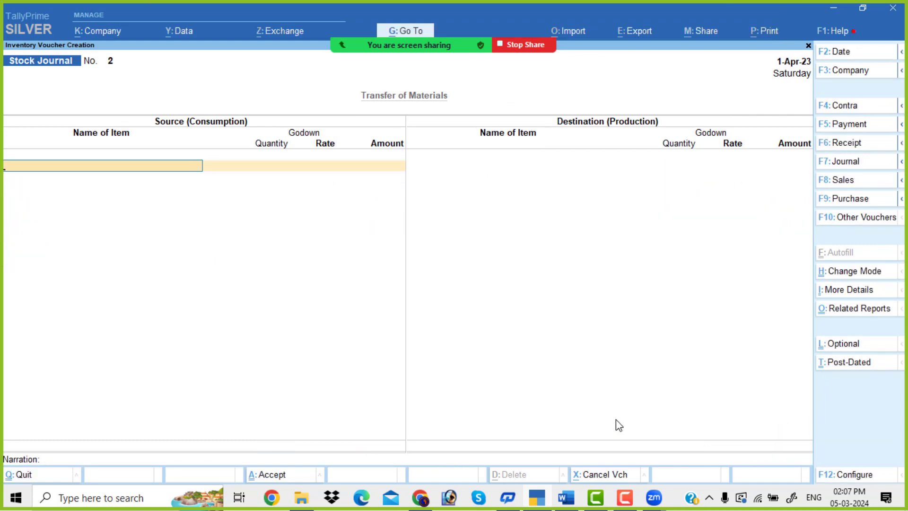
- Start a journal voucher for the Word exercise's furniture purchase on credit and debit Furniture with 20,000
{"action": "key", "text": "alt+Tab"}
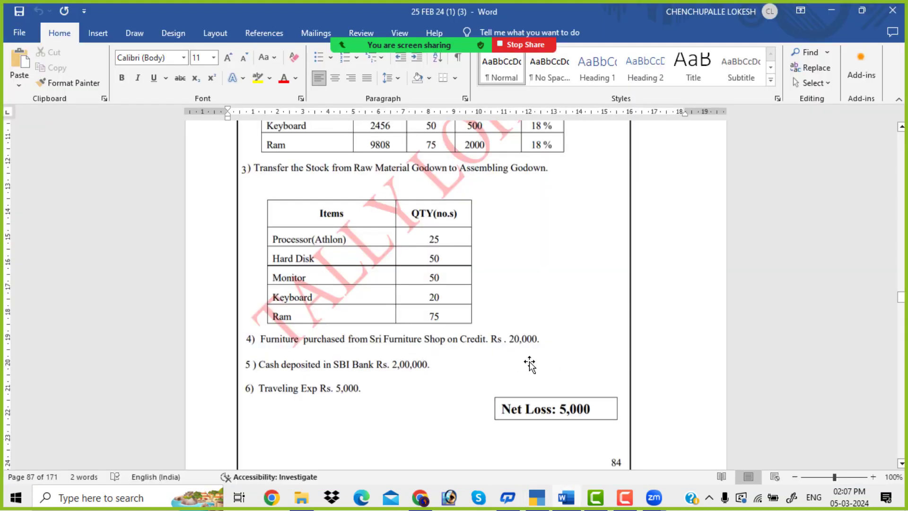
{"action": "scroll", "coordinate": [529, 363], "scroll_direction": "down", "scroll_amount": 2}
{"action": "key", "text": "alt+Tab"}
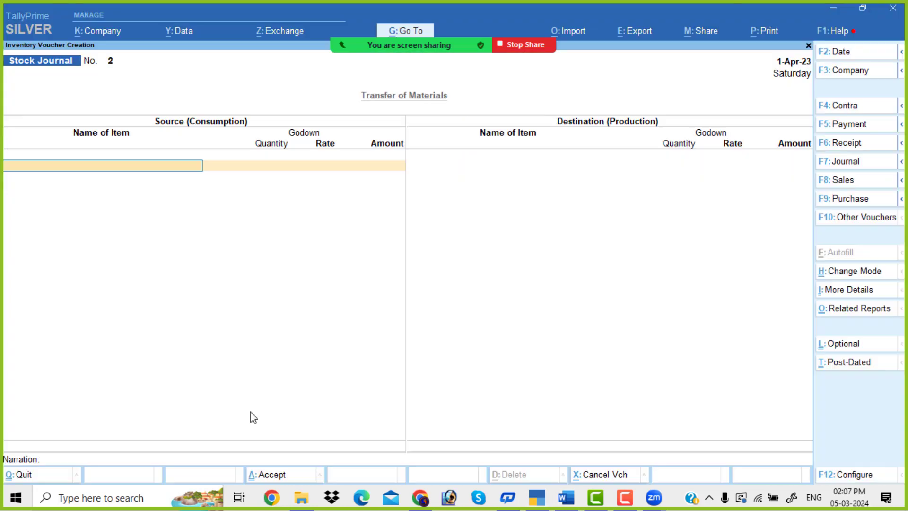
{"action": "left_click", "coordinate": [856, 162]}
{"action": "type", "text": "f"}
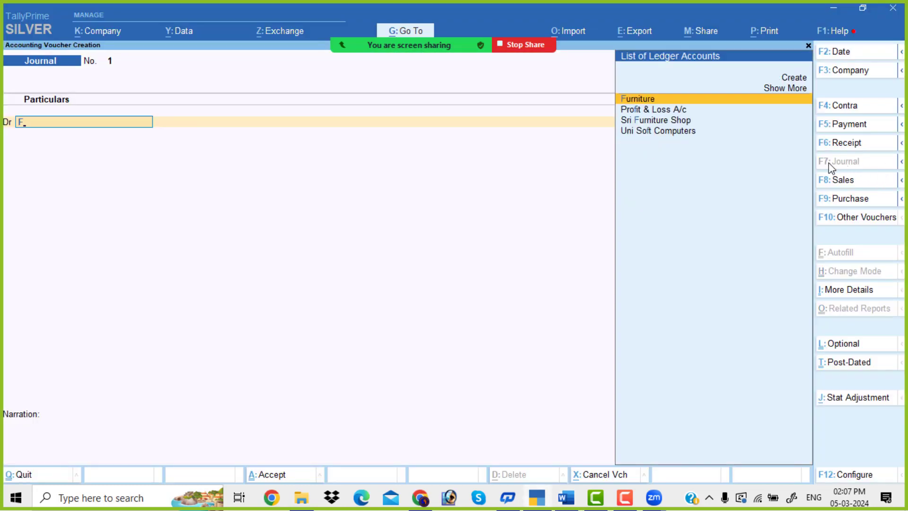
{"action": "key", "text": "Return"}
{"action": "key", "text": "alt+Tab"}
{"action": "key", "text": "alt+Tab"}
{"action": "type", "text": "20000"}
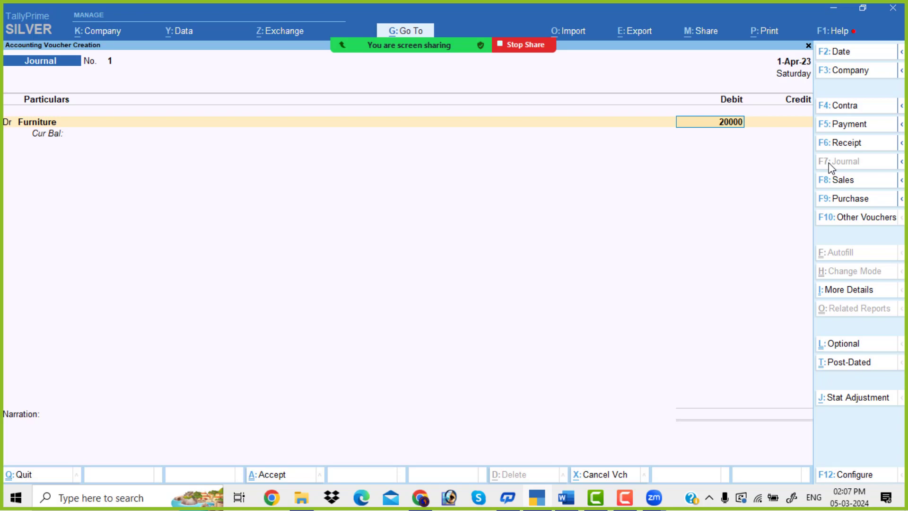
{"action": "key", "text": "Return"}
{"action": "key", "text": "Return"}
- Credit Sri Furniture Shop with 20,000 and save the journal voucher
{"action": "type", "text": "sri"}
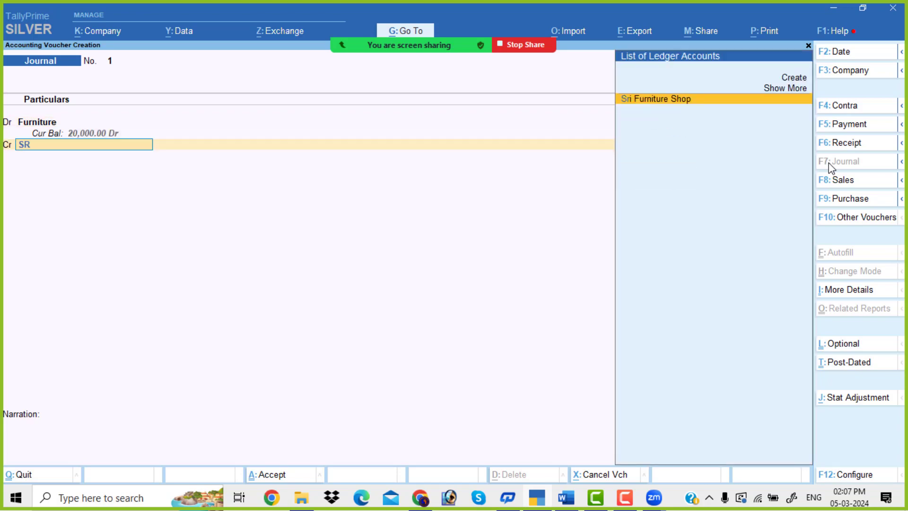
{"action": "key", "text": "Return"}
{"action": "key", "text": "Return"}
{"action": "key", "text": "Return"}
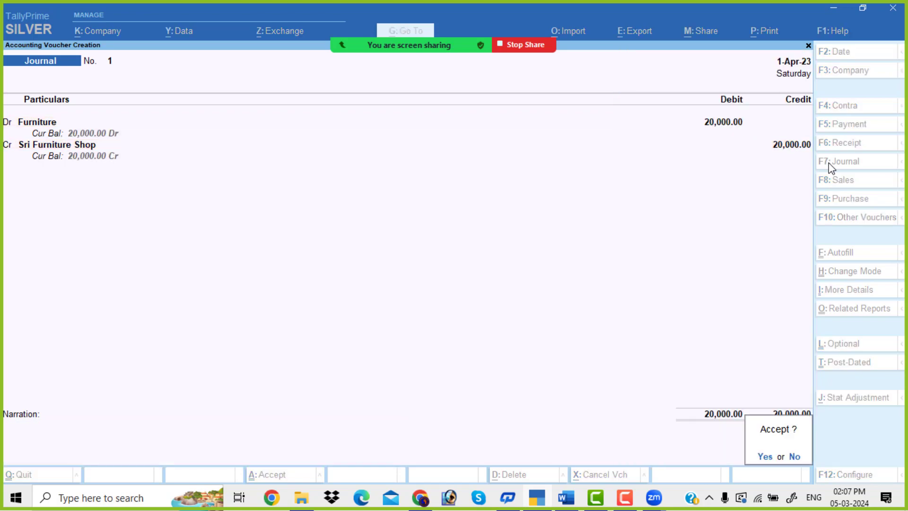
{"action": "key", "text": "Return"}
- Start a contra voucher for the Word exercise's SBI Bank cash deposit and credit Cash with 2,00,000
{"action": "key", "text": "alt+Tab"}
{"action": "scroll", "coordinate": [802, 167], "scroll_direction": "down", "scroll_amount": 3}
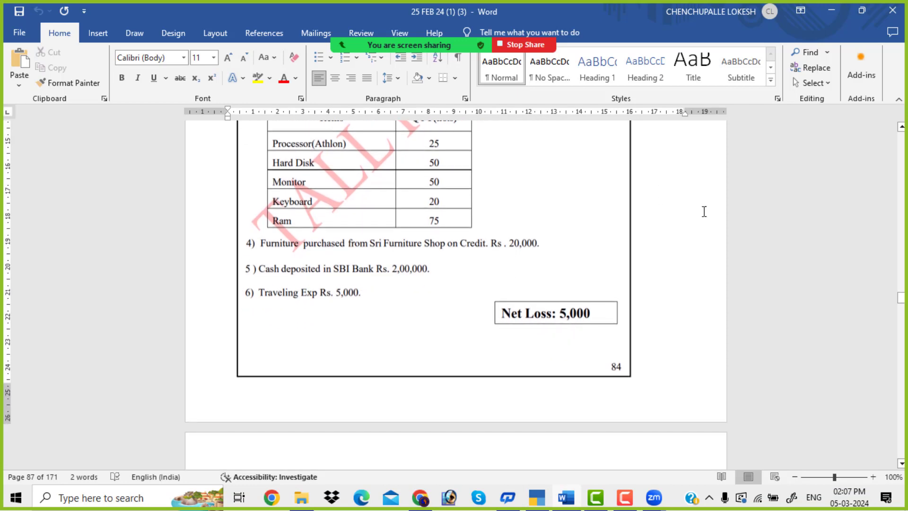
{"action": "key", "text": "alt+Tab"}
{"action": "left_click", "coordinate": [869, 106]}
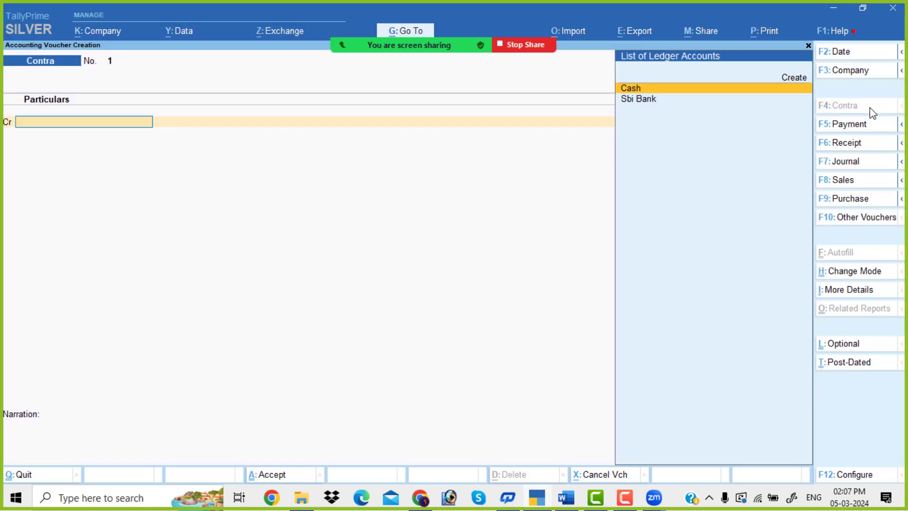
{"action": "key", "text": "Return"}
{"action": "key", "text": "alt+Tab"}
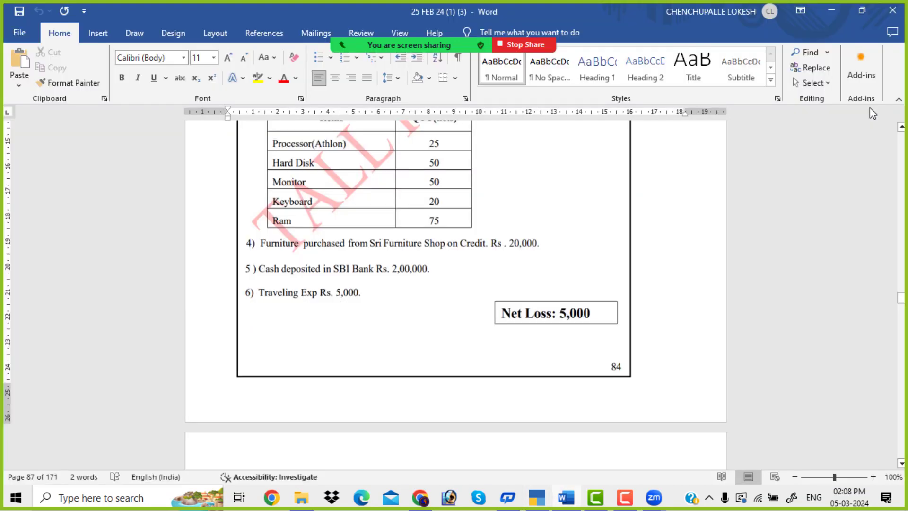
{"action": "key", "text": "alt+Tab"}
{"action": "type", "text": "2,00,0"}
{"action": "type", "text": "00000"}
{"action": "key", "text": "Return"}
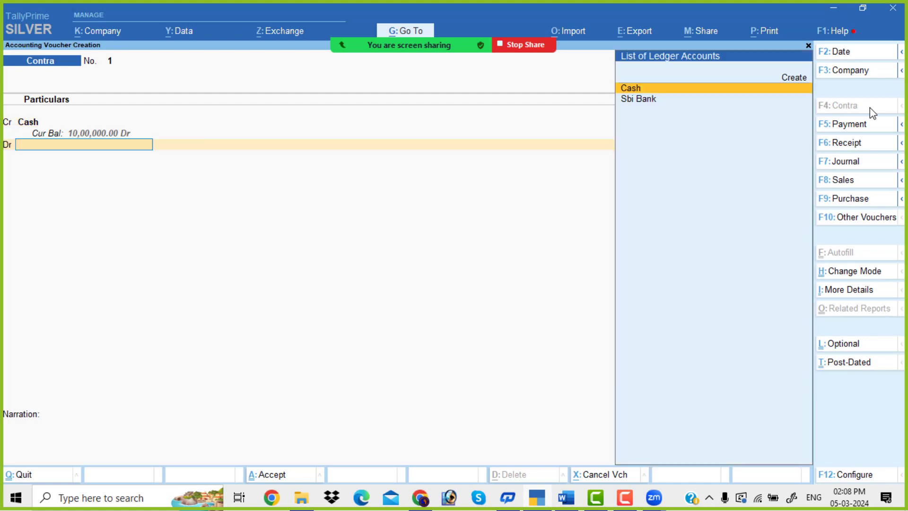
- Debit Sbi Bank with 2,00,000, leave the cash denominations blank, and save the contra voucher
{"action": "key", "text": "Down"}
{"action": "key", "text": "Return"}
{"action": "key", "text": "Return"}
{"action": "key", "text": "Return"}
{"action": "key", "text": "Return"}
{"action": "key", "text": "Return"}
{"action": "key", "text": "Return"}
{"action": "key", "text": "Return"}
{"action": "key", "text": "Return"}
{"action": "key", "text": "Return"}
{"action": "key", "text": "Return"}
{"action": "key", "text": "Return"}
{"action": "key", "text": "Return"}
{"action": "key", "text": "Return"}
{"action": "key", "text": "Return"}
{"action": "key", "text": "Return"}
{"action": "key", "text": "Return"}
{"action": "key", "text": "Return"}
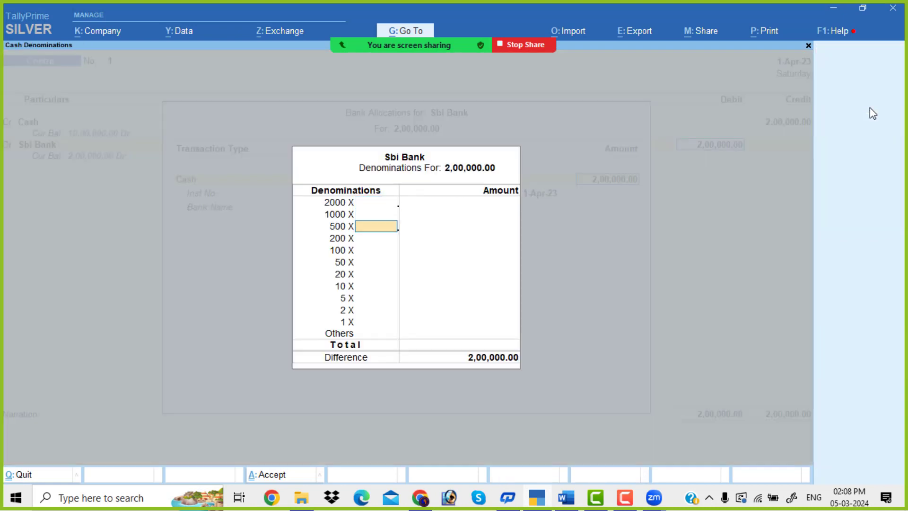
{"action": "key", "text": "Return"}
{"action": "key", "text": "Return"}
{"action": "key", "text": "Return"}
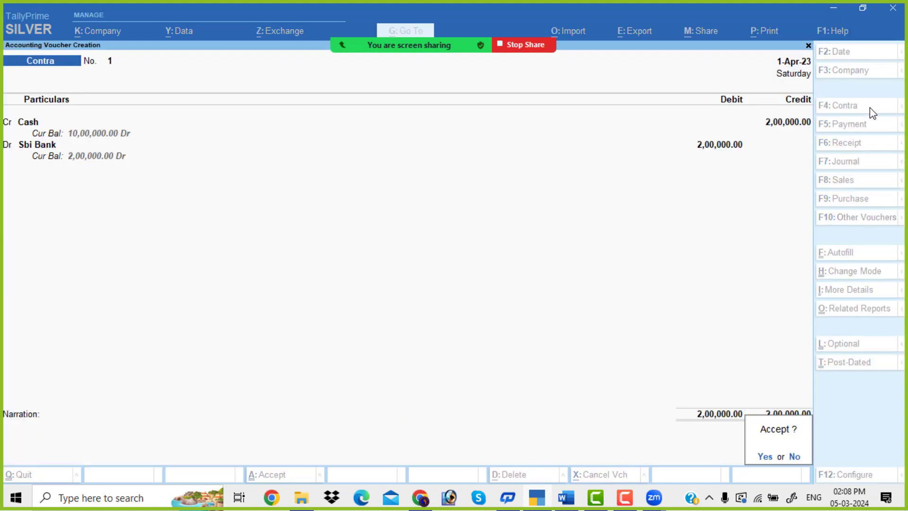
- Start a payment voucher for the Word exercise's travelling expenses and debit Traveling Exp with 5,000
{"action": "left_click", "coordinate": [859, 125]}
{"action": "type", "text": "RE"}
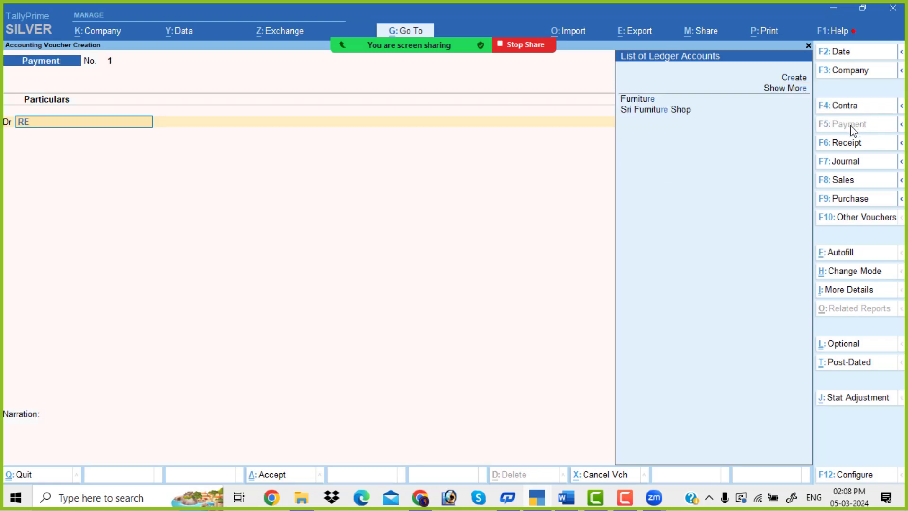
{"action": "key", "text": "alt+Tab"}
{"action": "key", "text": "alt+Tab"}
{"action": "key", "text": "BackSpace"}
{"action": "key", "text": "BackSpace"}
{"action": "type", "text": "TR"}
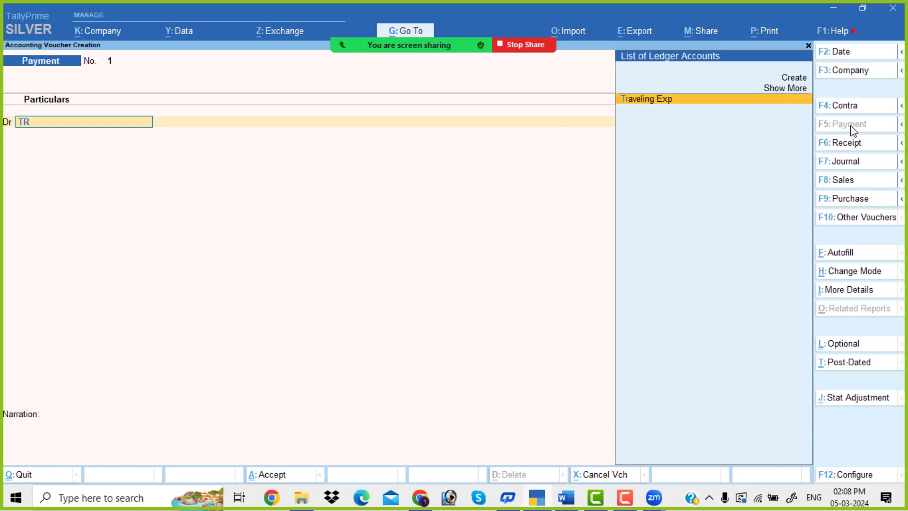
{"action": "key", "text": "Return"}
{"action": "key", "text": "alt+Tab"}
{"action": "key", "text": "alt+Tab"}
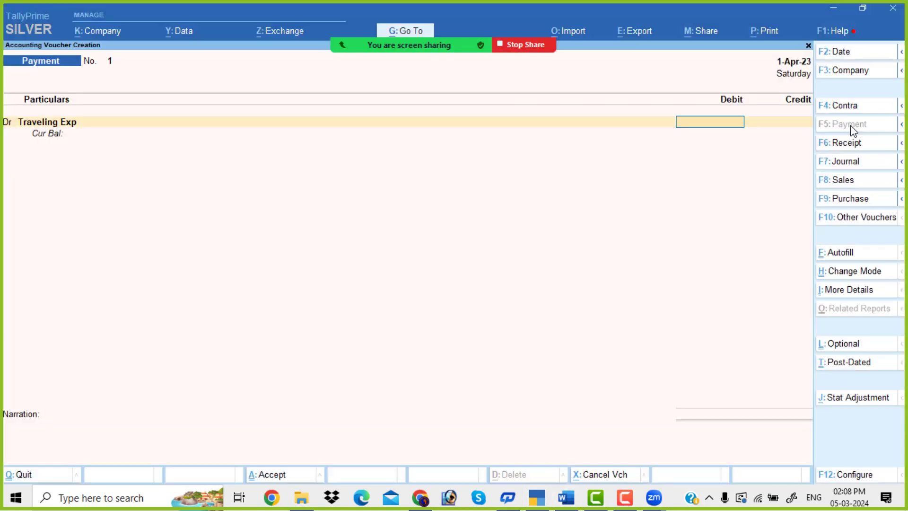
{"action": "type", "text": "5000"}
{"action": "key", "text": "Return"}
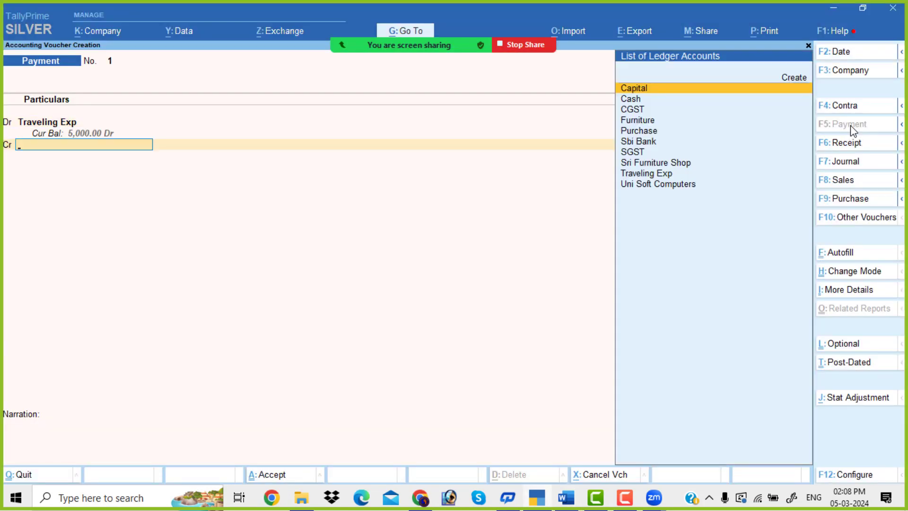
- Credit Cash with 5,000 and save the payment voucher
{"action": "key", "text": "Down"}
{"action": "key", "text": "Return"}
{"action": "key", "text": "Return"}
{"action": "key", "text": "Return"}
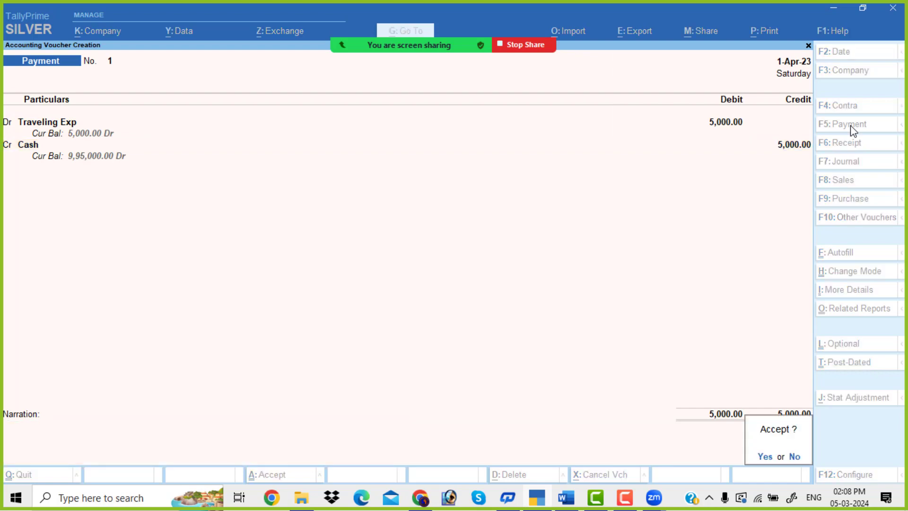
{"action": "key", "text": "Return"}
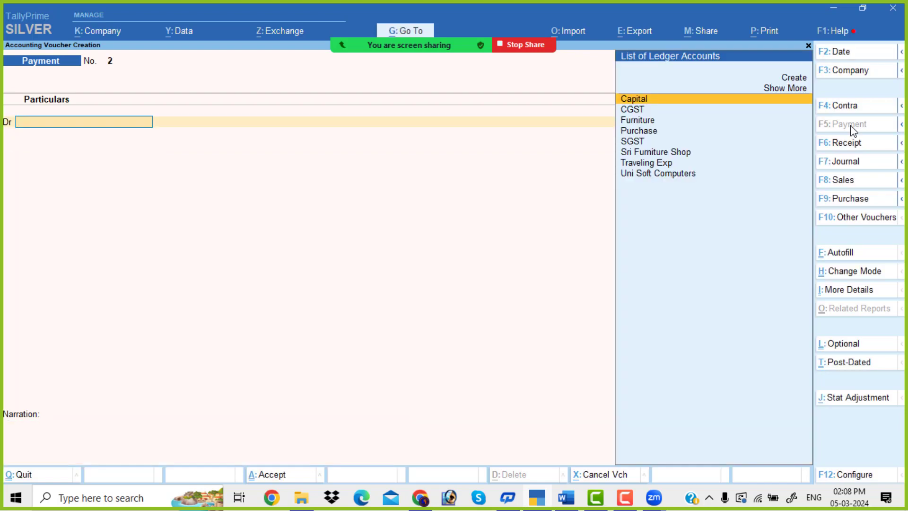
- Leave voucher entry and examine the Profit & Loss A/c in detailed form, going through its stock, purchase and expense lines
{"action": "key", "text": "Escape"}
{"action": "key", "text": "Down"}
{"action": "key", "text": "Down"}
{"action": "key", "text": "Down"}
{"action": "key", "text": "Down"}
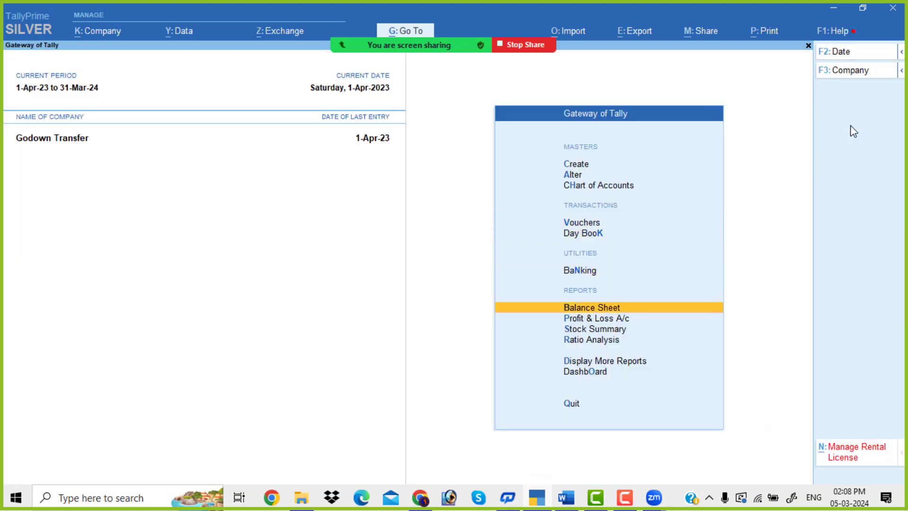
{"action": "key", "text": "Return"}
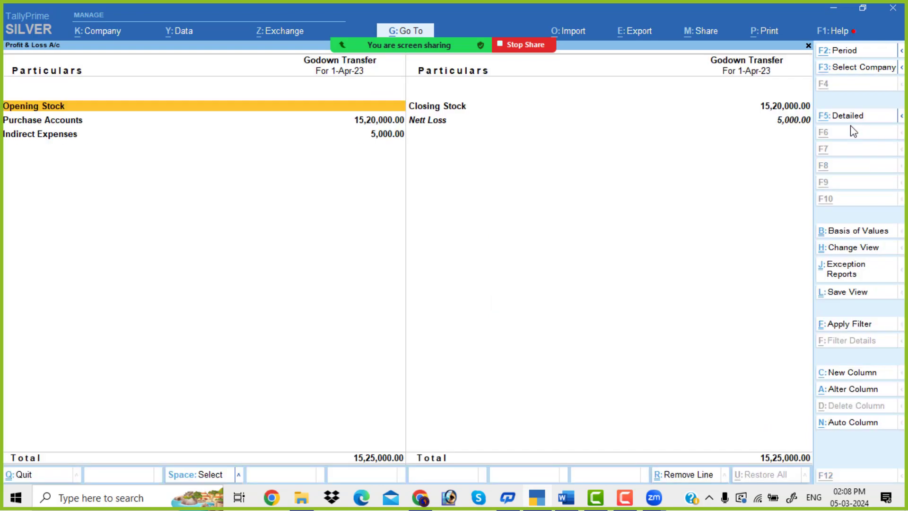
{"action": "key", "text": "alt+F5"}
{"action": "key", "text": "Down"}
{"action": "key", "text": "Down"}
{"action": "key", "text": "Down"}
{"action": "key", "text": "Down"}
{"action": "key", "text": "Down"}
{"action": "key", "text": "Down"}
{"action": "key", "text": "Down"}
{"action": "key", "text": "Down"}
{"action": "key", "text": "Down"}
{"action": "key", "text": "Down"}
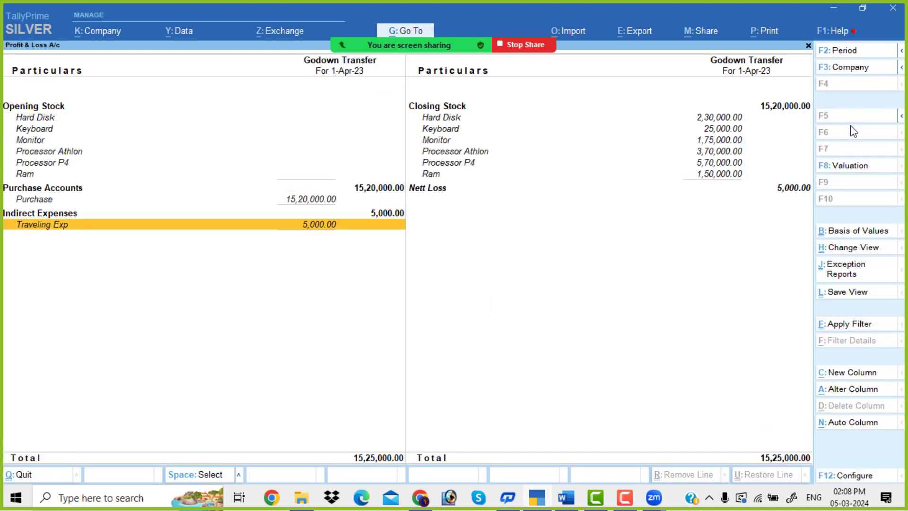
{"action": "key", "text": "Up"}
{"action": "key", "text": "Escape"}
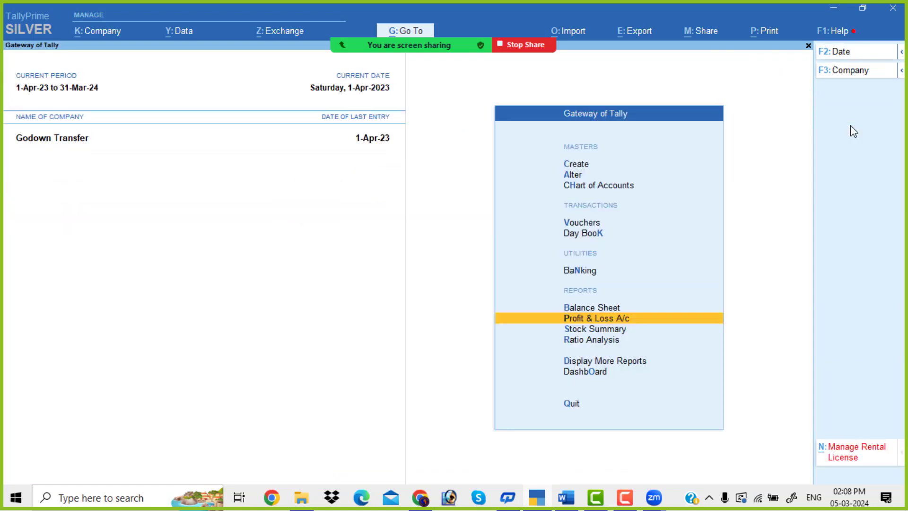
- Expand the Stock Summary to godown level and check each item's quantities in the Assembling and Raw Material godowns
{"action": "key", "text": "Down"}
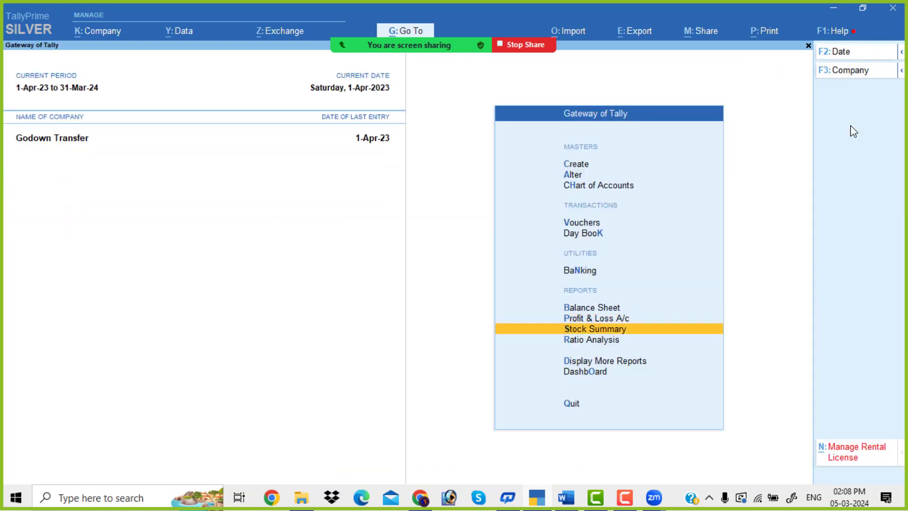
{"action": "key", "text": "Return"}
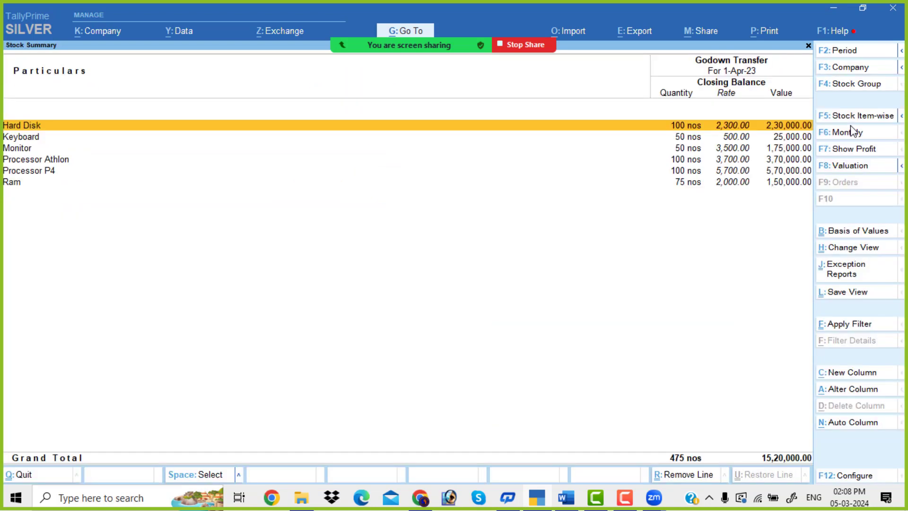
{"action": "key", "text": "alt+F5"}
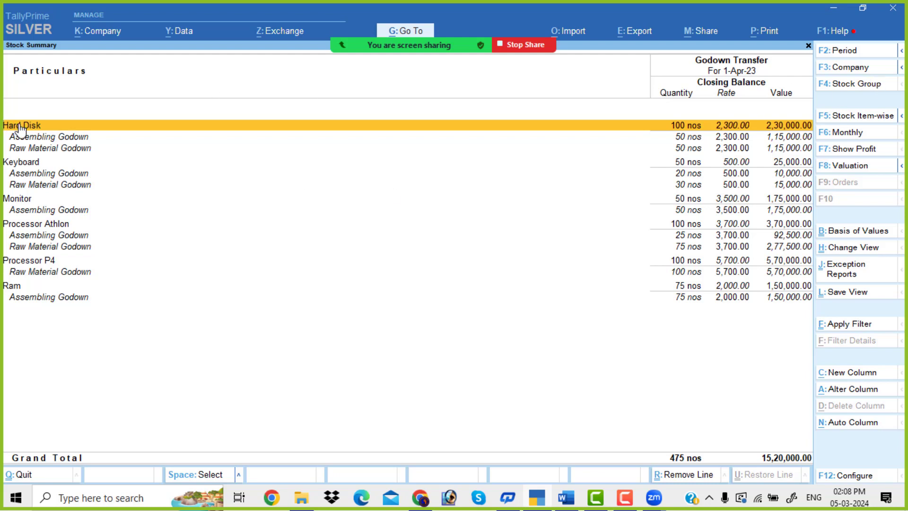
{"action": "left_click", "coordinate": [691, 136]}
{"action": "key", "text": "Down"}
{"action": "key", "text": "Down"}
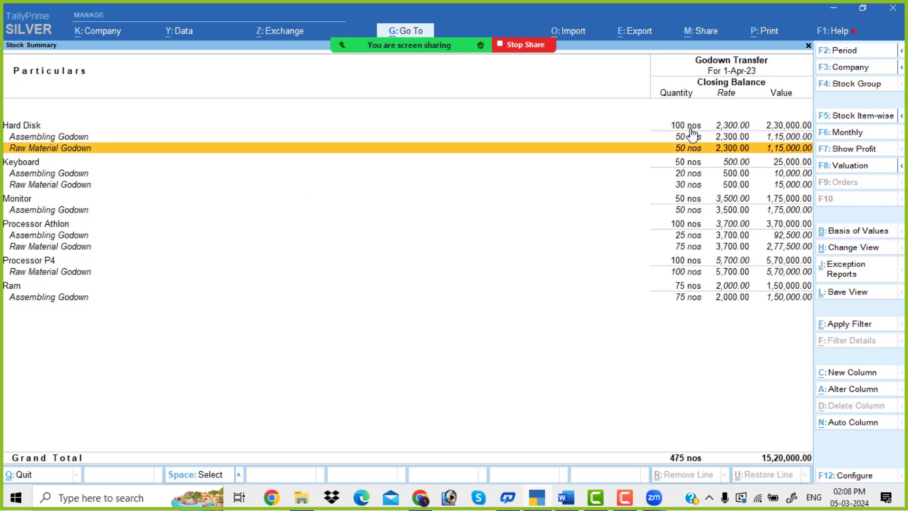
{"action": "key", "text": "Down"}
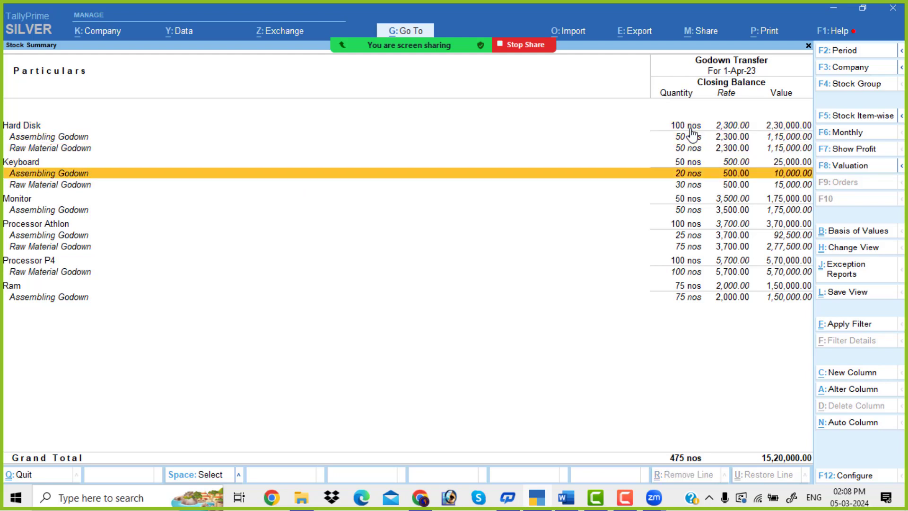
{"action": "key", "text": "Down"}
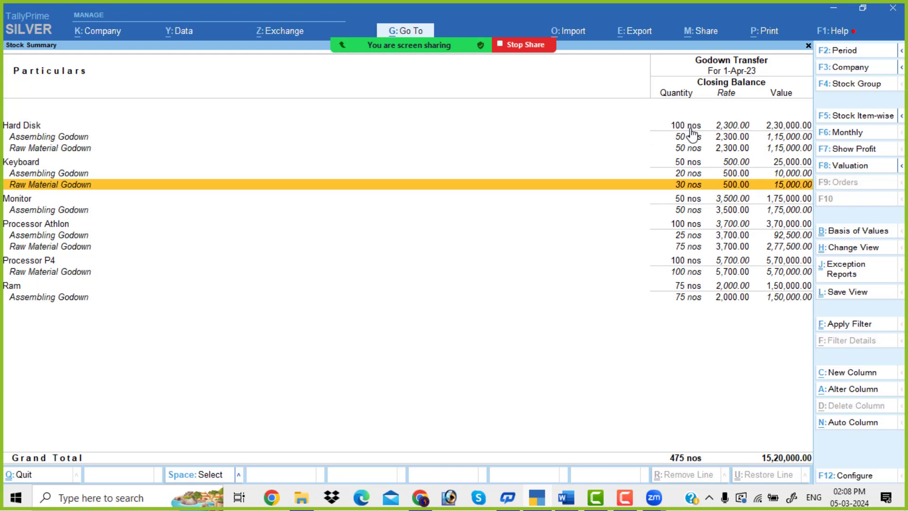
{"action": "key", "text": "Down"}
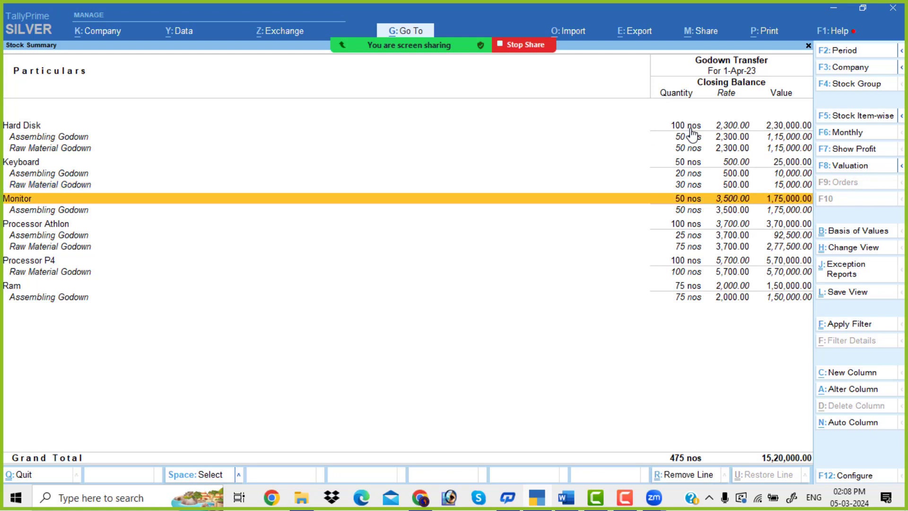
{"action": "key", "text": "Down"}
{"action": "key", "text": "Down"}
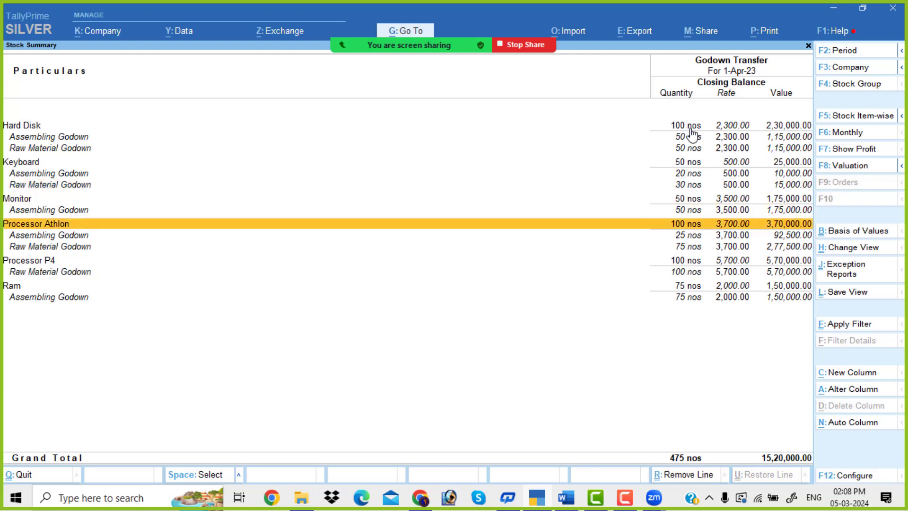
{"action": "key", "text": "Down"}
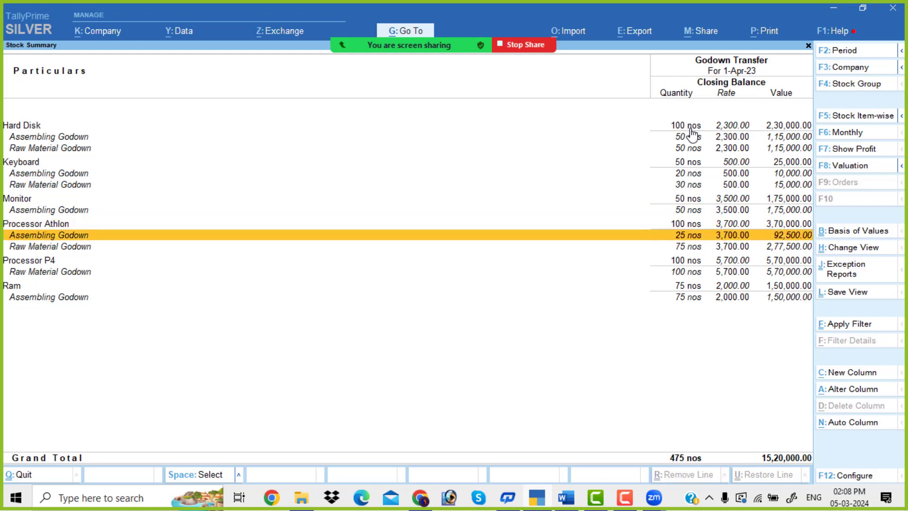
{"action": "key", "text": "Down"}
{"action": "key", "text": "Down"}
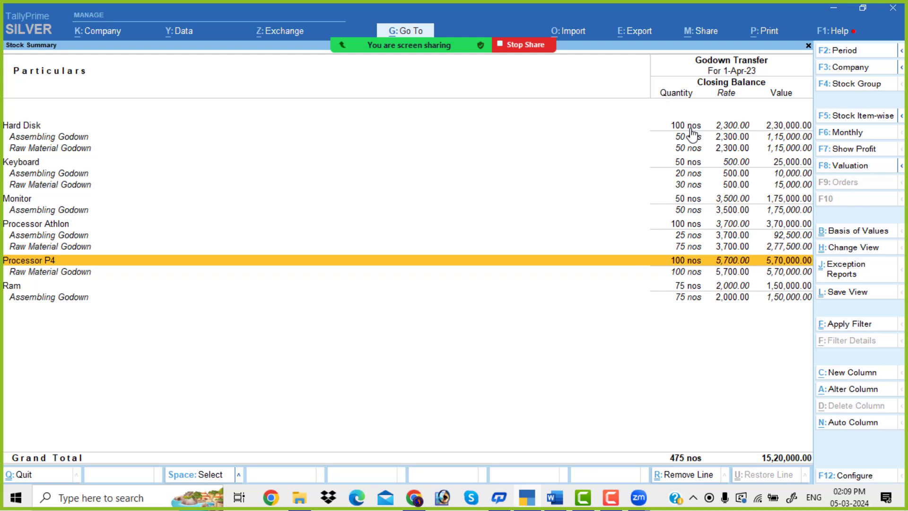
{"action": "key", "text": "Down"}
{"action": "key", "text": "Down"}
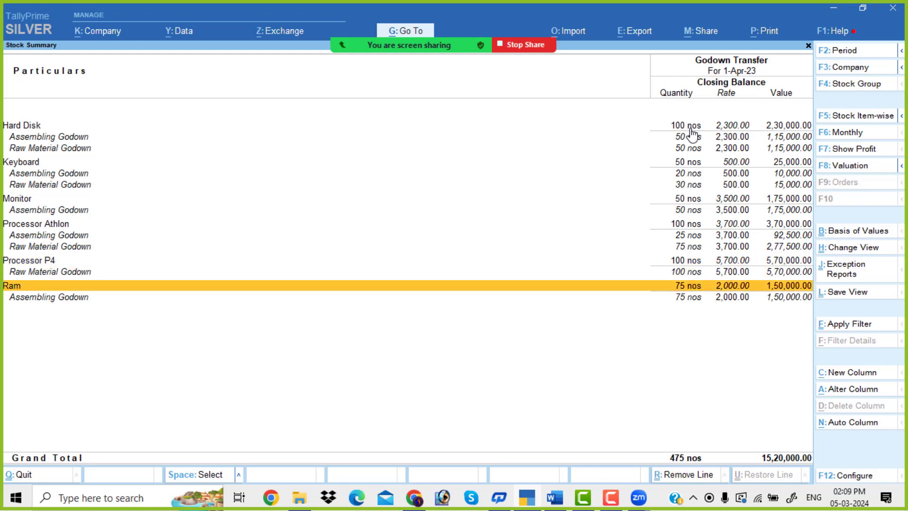
{"action": "key", "text": "Down"}
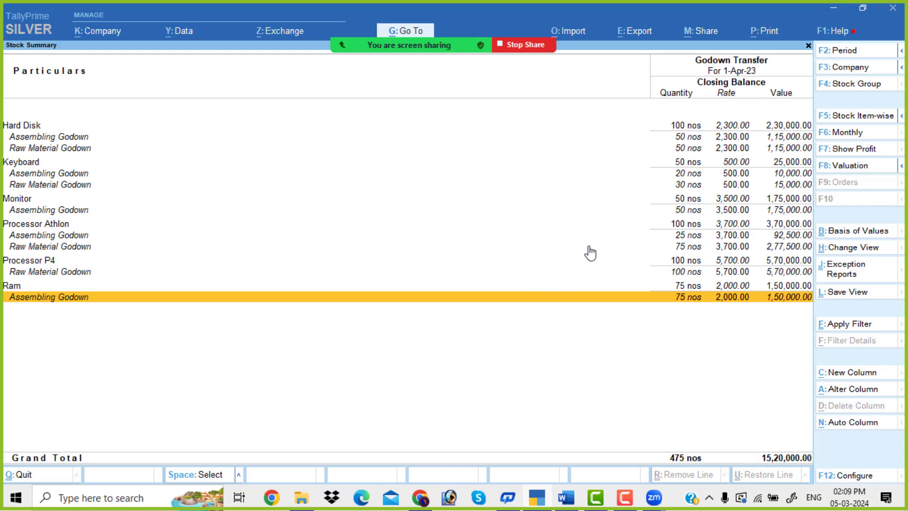
{"action": "key", "text": "Escape"}
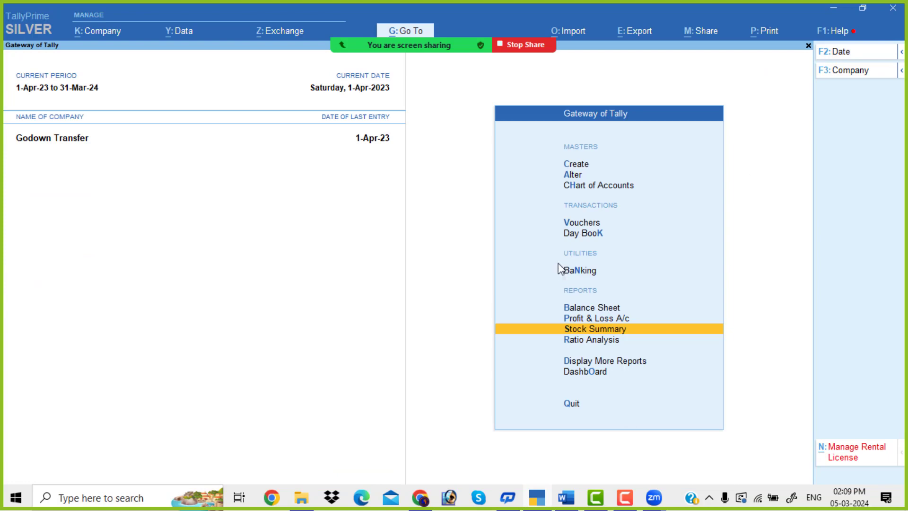
- View the company's Dashboard and return to the Gateway of Tally
{"action": "key", "text": "Up"}
{"action": "key", "text": "Down"}
{"action": "key", "text": "Down"}
{"action": "key", "text": "Down"}
{"action": "key", "text": "Down"}
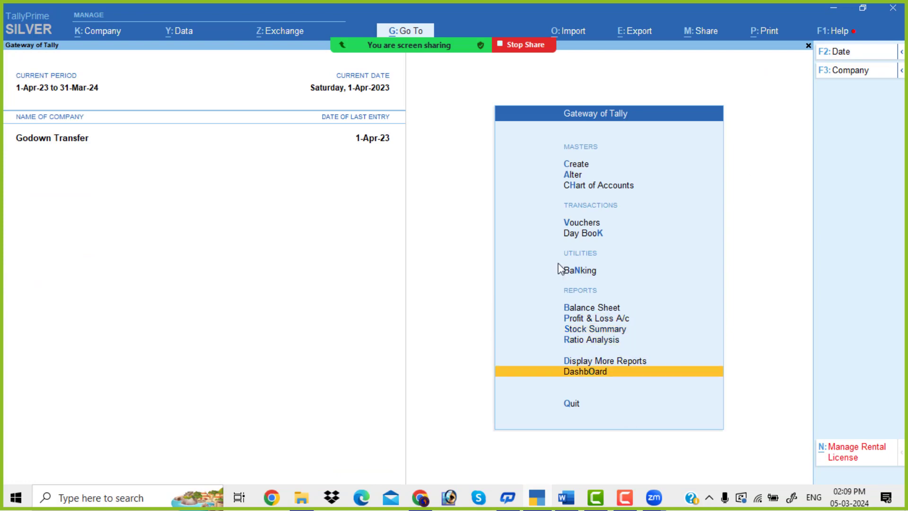
{"action": "key", "text": "Return"}
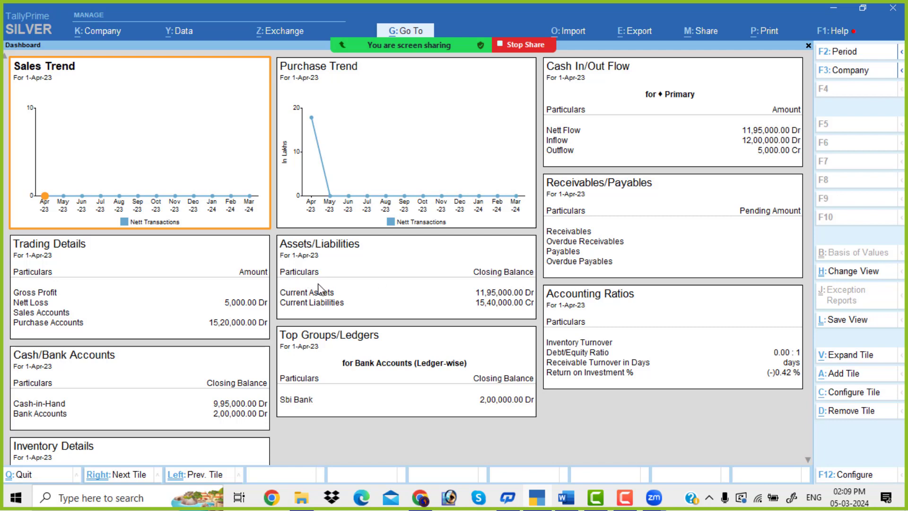
{"action": "key", "text": "Escape"}
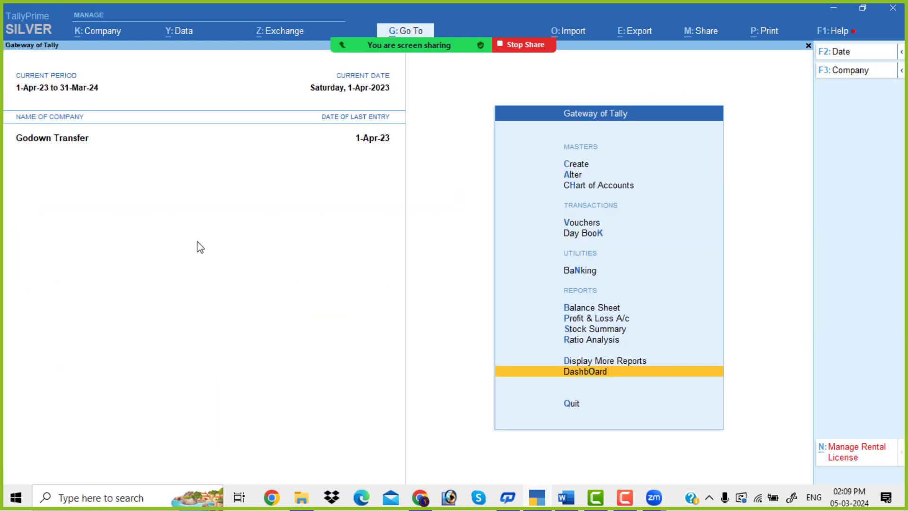
{"action": "key", "text": "Up"}
{"action": "key", "text": "Up"}
{"action": "key", "text": "Up"}
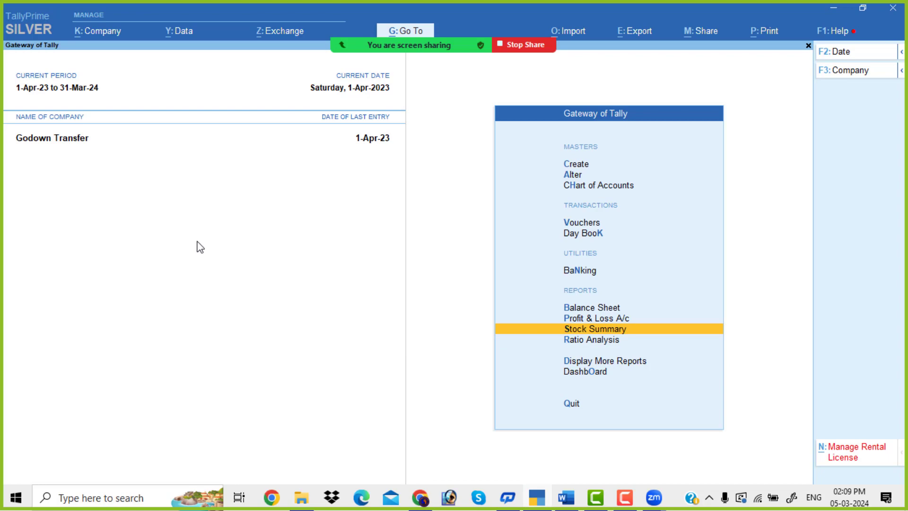
- Review the Godown Transfer company's balance sheet in detailed form with its groups expanded
{"action": "key", "text": "Up"}
{"action": "key", "text": "Up"}
{"action": "key", "text": "Return"}
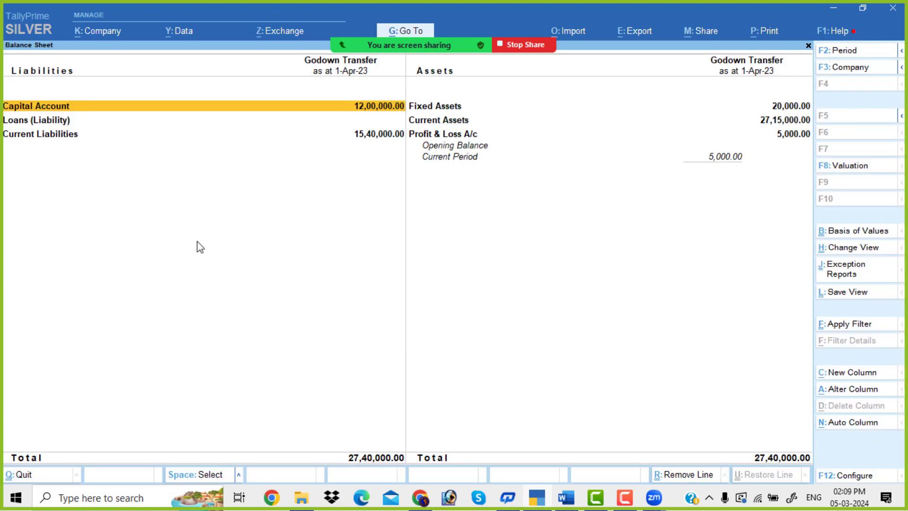
{"action": "key", "text": "alt+F5"}
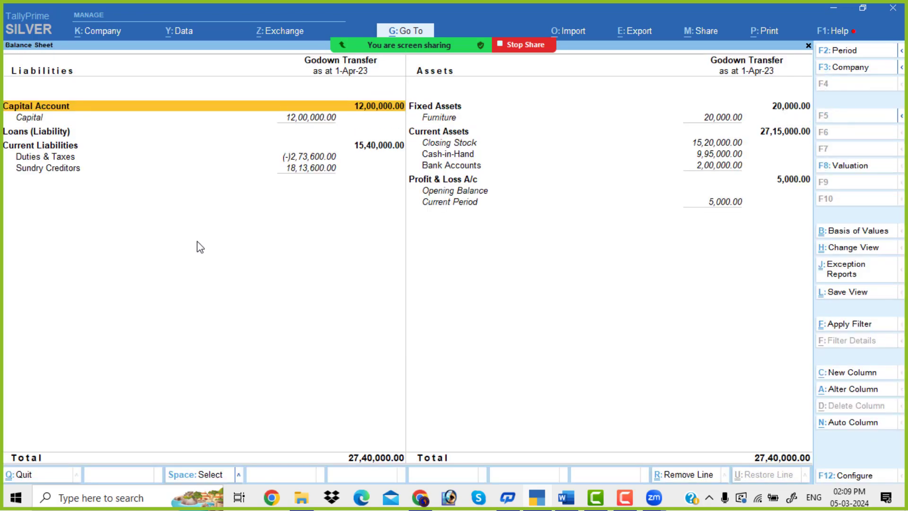
{"action": "key", "text": "Escape"}
- Review the Godown Transfer company's Day Book entries, then return to the Gateway of Tally
{"action": "key", "text": "Up"}
{"action": "key", "text": "Up"}
{"action": "key", "text": "Up"}
{"action": "key", "text": "Down"}
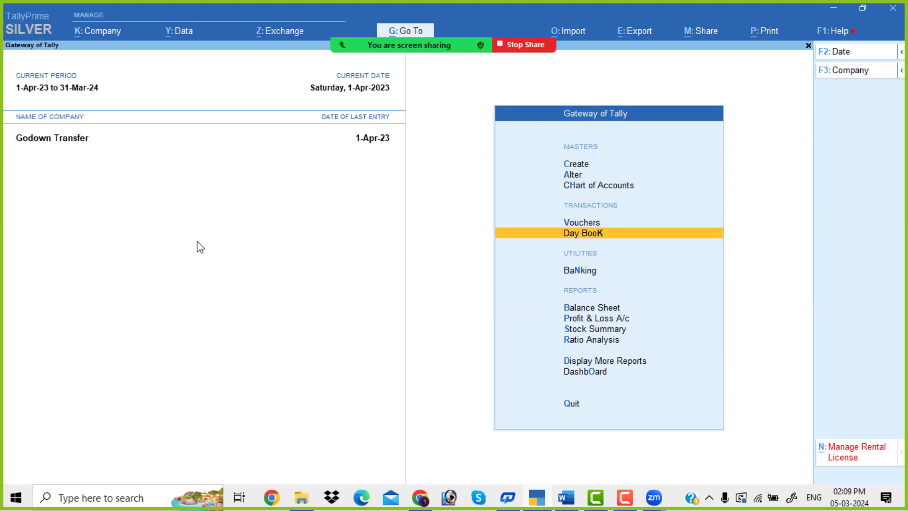
{"action": "key", "text": "Return"}
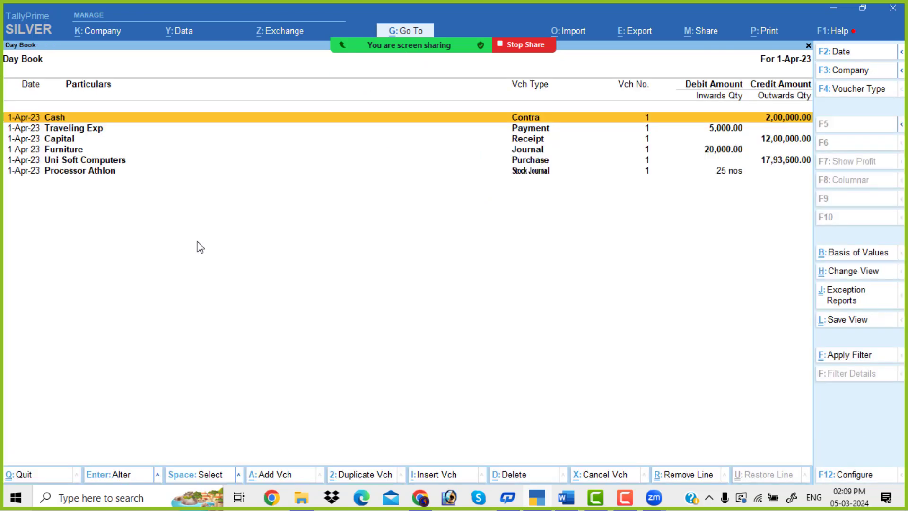
{"action": "key", "text": "Escape"}
{"action": "key", "text": "Escape"}
{"action": "key", "text": "Escape"}
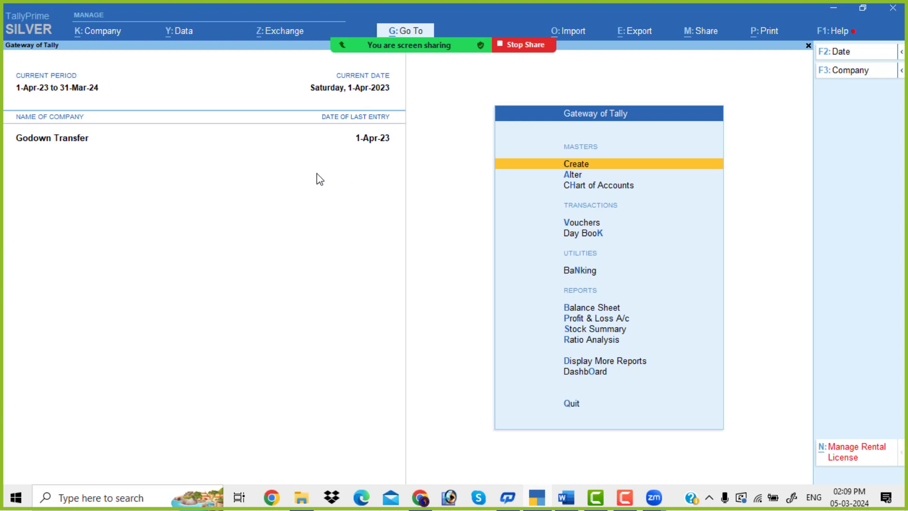
- Show the Zoom meeting's participant list, move it clear of the Gateway of Tally menu and make it taller
{"action": "mouse_move", "coordinate": [416, 34]}
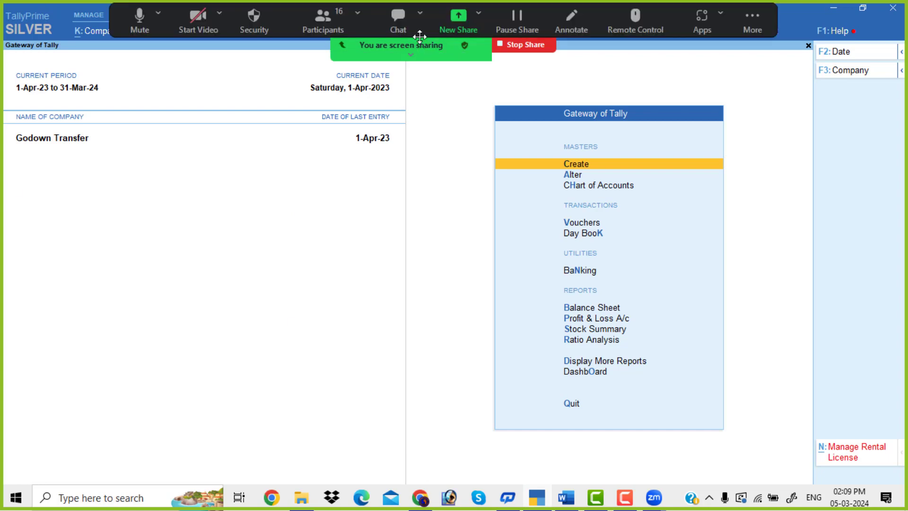
{"action": "left_click", "coordinate": [338, 21]}
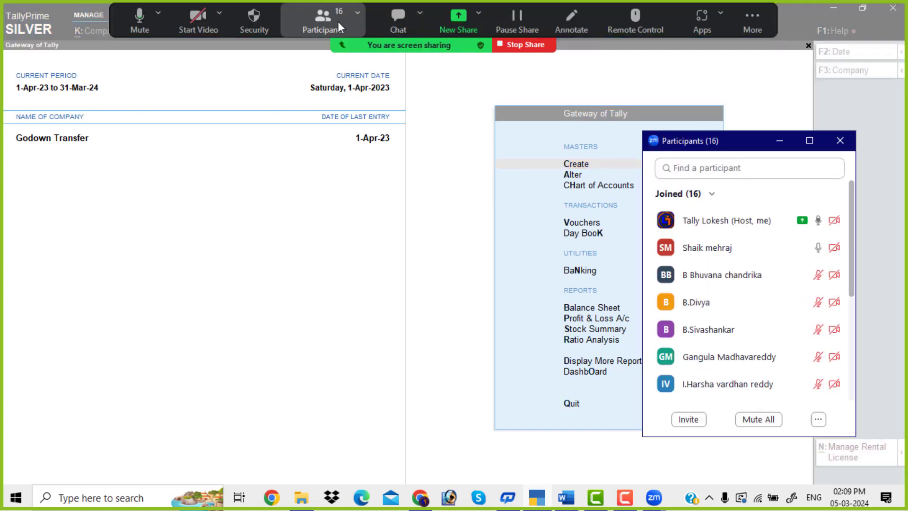
{"action": "left_click", "coordinate": [320, 234]}
{"action": "left_click_drag", "start_coordinate": [749, 146], "coordinate": [207, 141]}
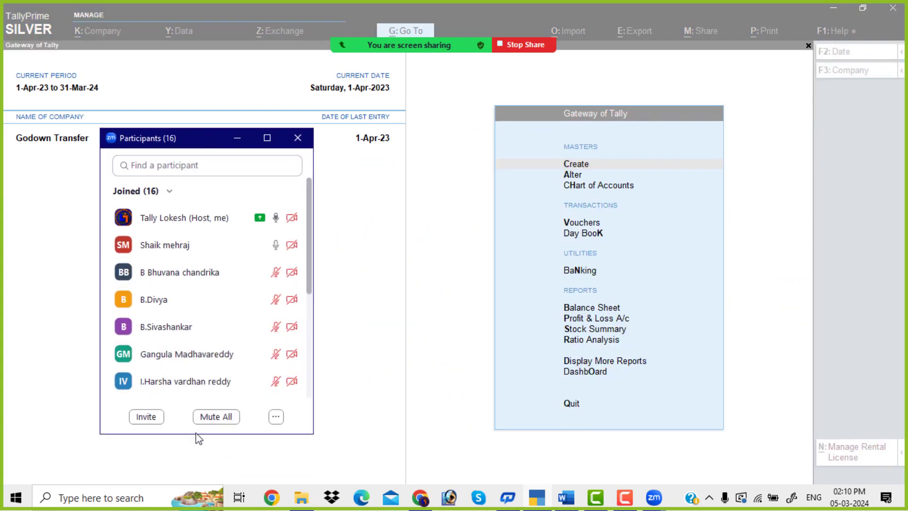
{"action": "left_click_drag", "start_coordinate": [196, 433], "coordinate": [196, 467]}
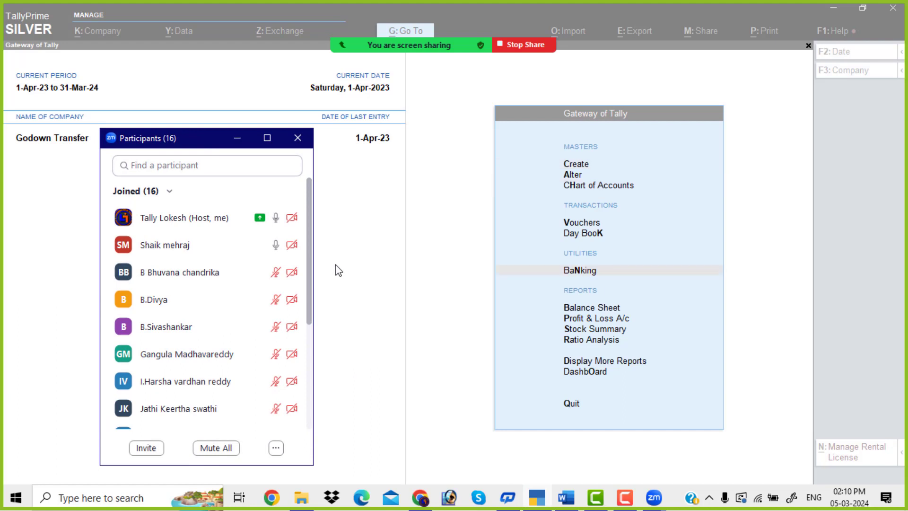
{"action": "left_click", "coordinate": [353, 274]}
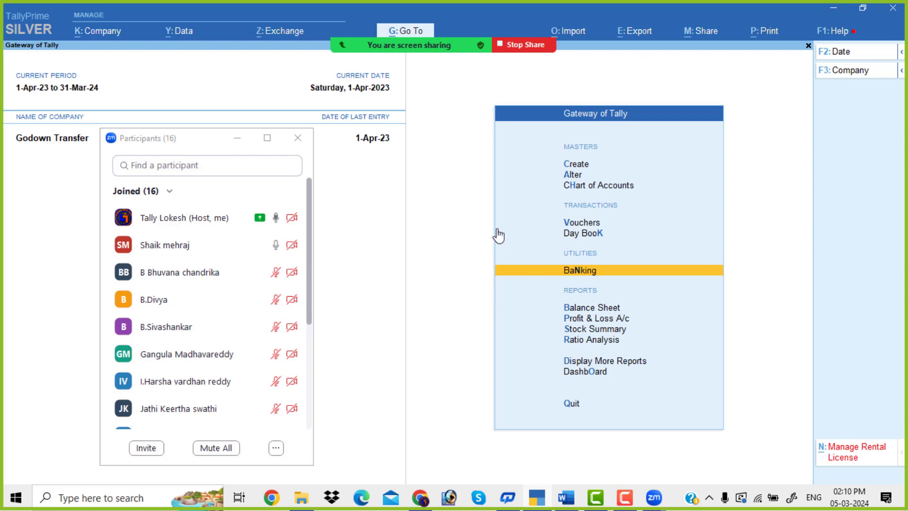
- Look through the meeting's participant list to its end and minimise the list window
{"action": "mouse_move", "coordinate": [248, 290]}
{"action": "mouse_move", "coordinate": [196, 140]}
{"action": "left_mouse_down"}
{"action": "mouse_move", "coordinate": [596, 133]}
{"action": "mouse_move", "coordinate": [291, 172]}
{"action": "mouse_move", "coordinate": [195, 164]}
{"action": "mouse_move", "coordinate": [189, 152]}
{"action": "left_mouse_up"}
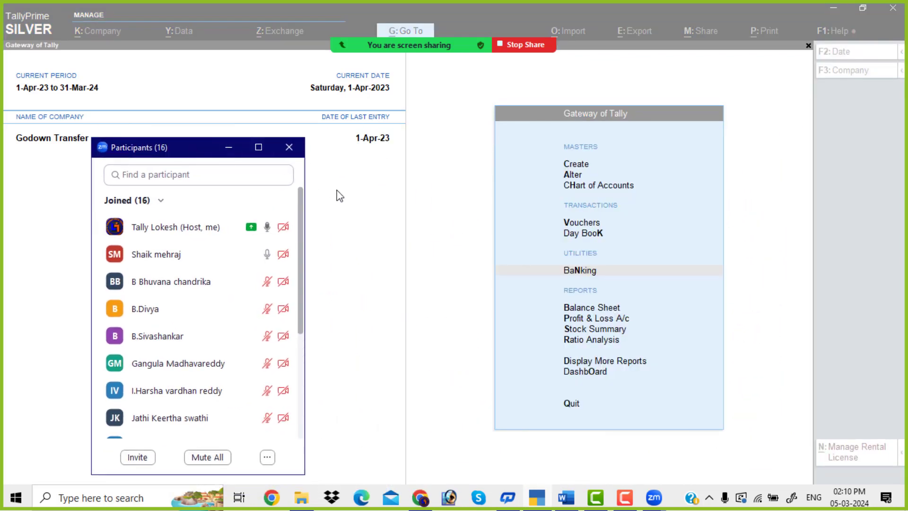
{"action": "left_click", "coordinate": [337, 191]}
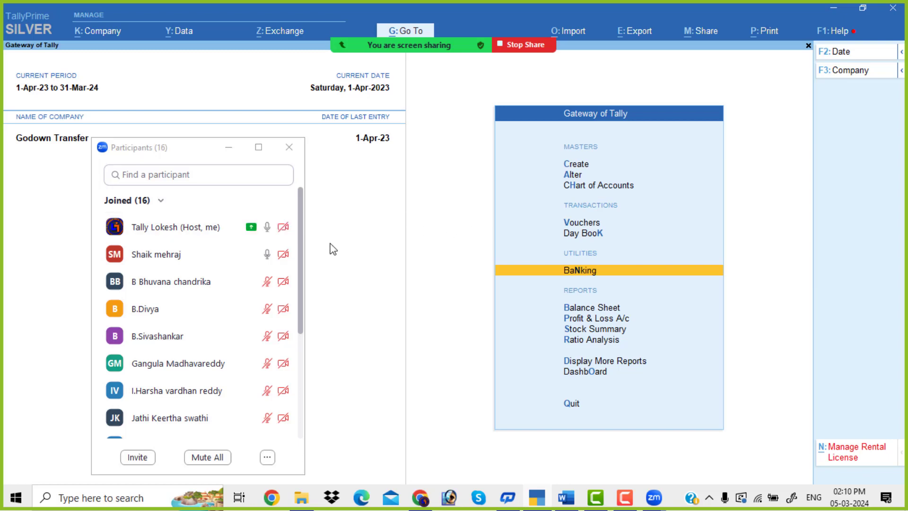
{"action": "key", "text": "Down"}
{"action": "key", "text": "Down"}
{"action": "key", "text": "Down"}
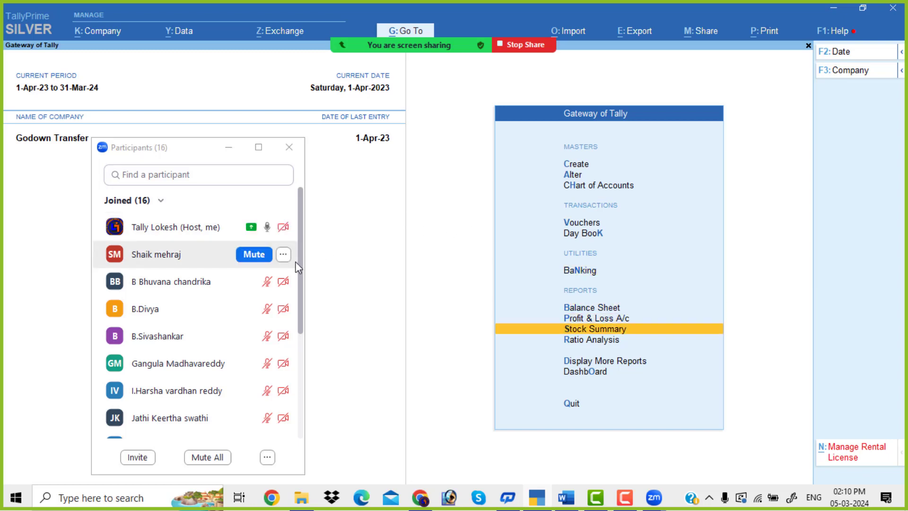
{"action": "scroll", "coordinate": [220, 312], "scroll_direction": "down", "scroll_amount": 5}
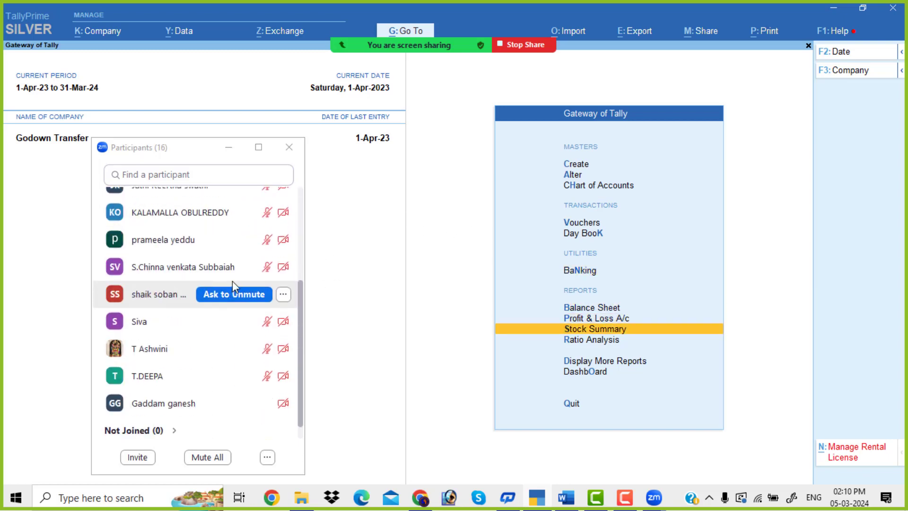
{"action": "scroll", "coordinate": [229, 279], "scroll_direction": "down", "scroll_amount": 1}
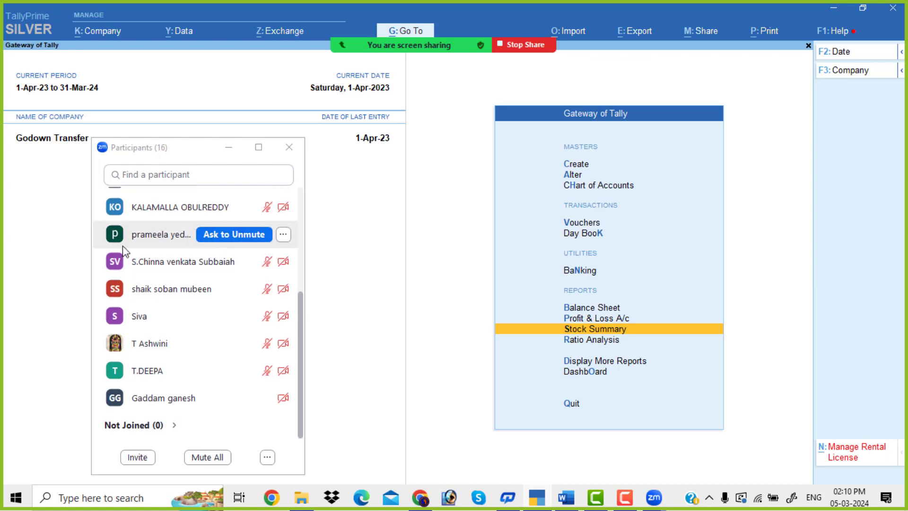
{"action": "left_click", "coordinate": [233, 156]}
{"action": "left_click", "coordinate": [230, 149]}
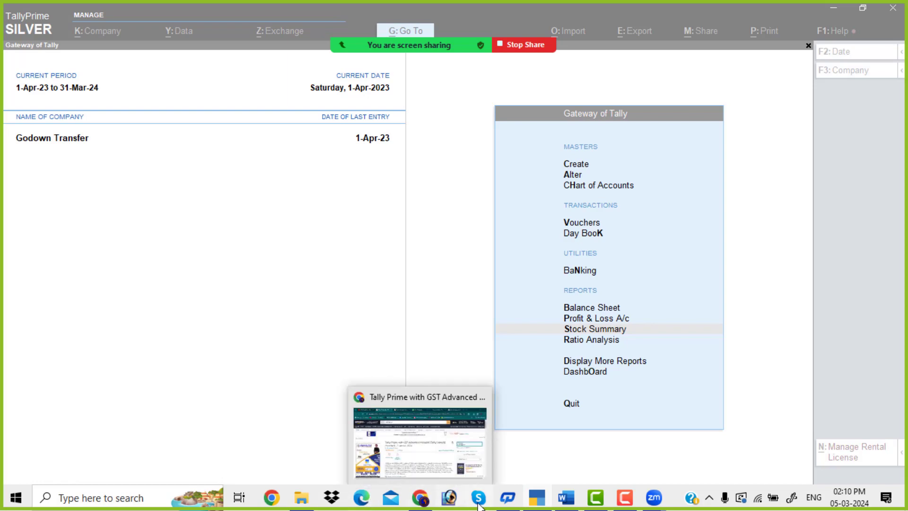
- Switch to the Word document 25 FEB 24 (1) (3) and read the Batchwise Problem for Universal Home Needs
{"action": "mouse_move", "coordinate": [566, 498]}
{"action": "left_click", "coordinate": [580, 452]}
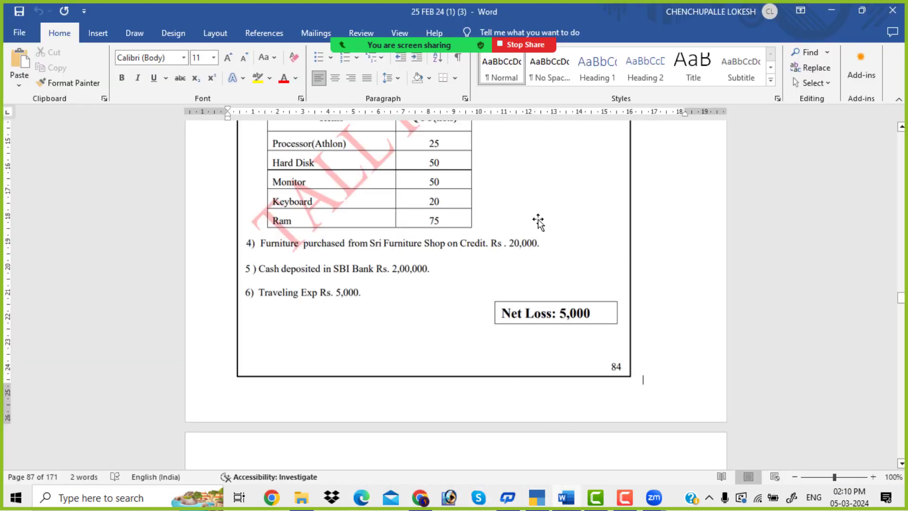
{"action": "scroll", "coordinate": [536, 219], "scroll_direction": "down", "scroll_amount": 10}
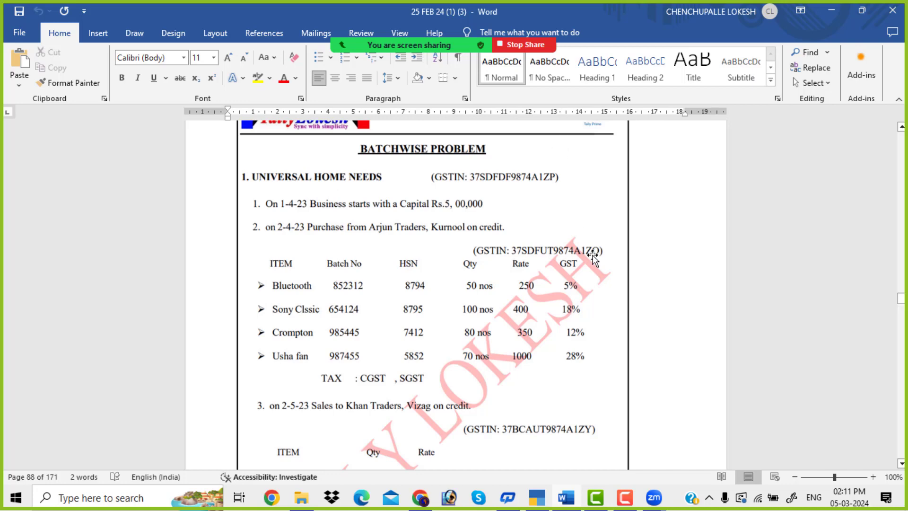
{"action": "scroll", "coordinate": [590, 259], "scroll_direction": "down", "scroll_amount": 3}
{"action": "scroll", "coordinate": [590, 259], "scroll_direction": "down", "scroll_amount": 2}
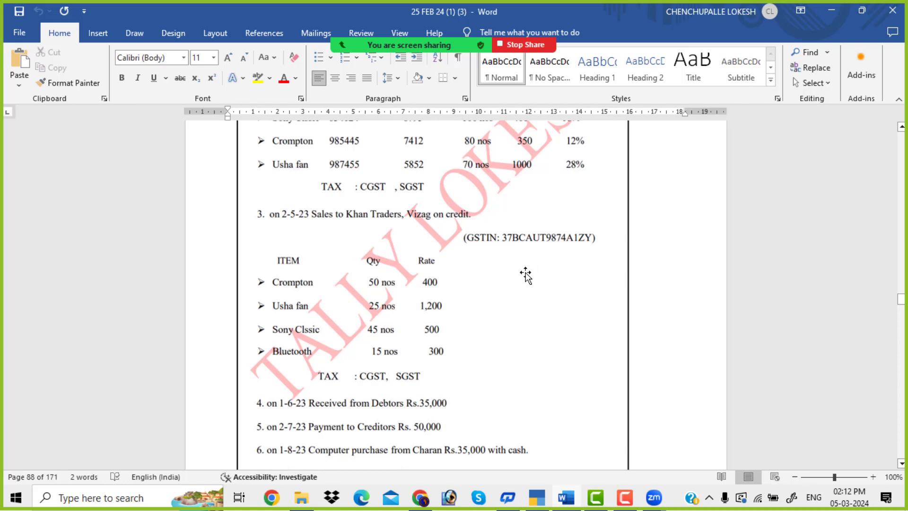
{"action": "scroll", "coordinate": [525, 274], "scroll_direction": "down", "scroll_amount": 2}
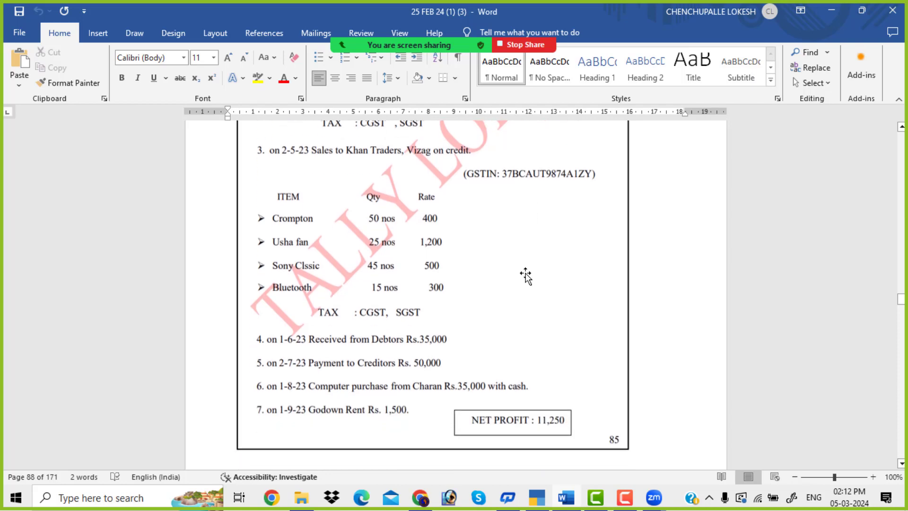
{"action": "scroll", "coordinate": [526, 275], "scroll_direction": "up", "scroll_amount": 2}
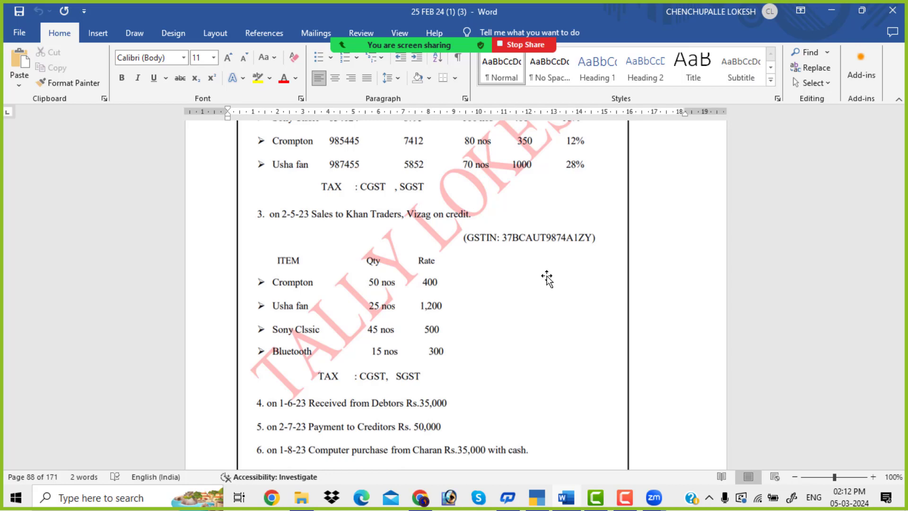
{"action": "scroll", "coordinate": [546, 279], "scroll_direction": "down", "scroll_amount": 4}
{"action": "scroll", "coordinate": [546, 280], "scroll_direction": "up", "scroll_amount": 15}
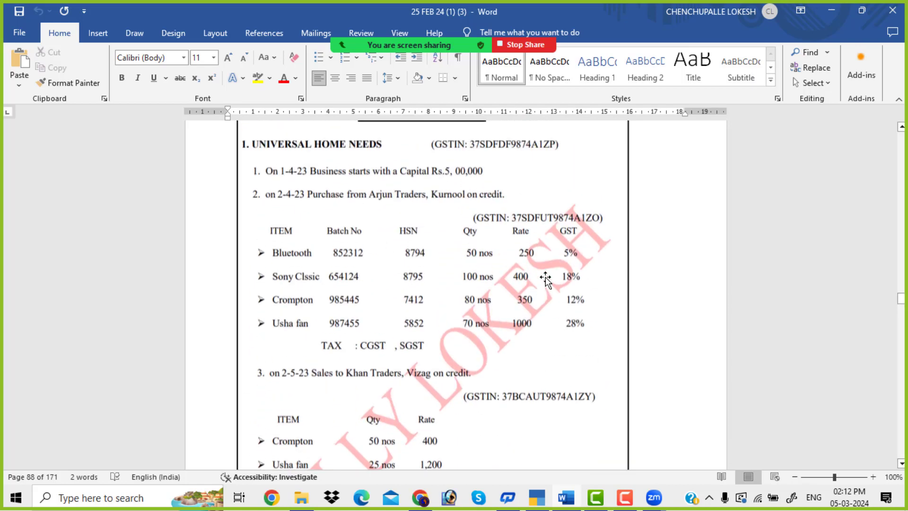
{"action": "scroll", "coordinate": [540, 282], "scroll_direction": "down", "scroll_amount": 2}
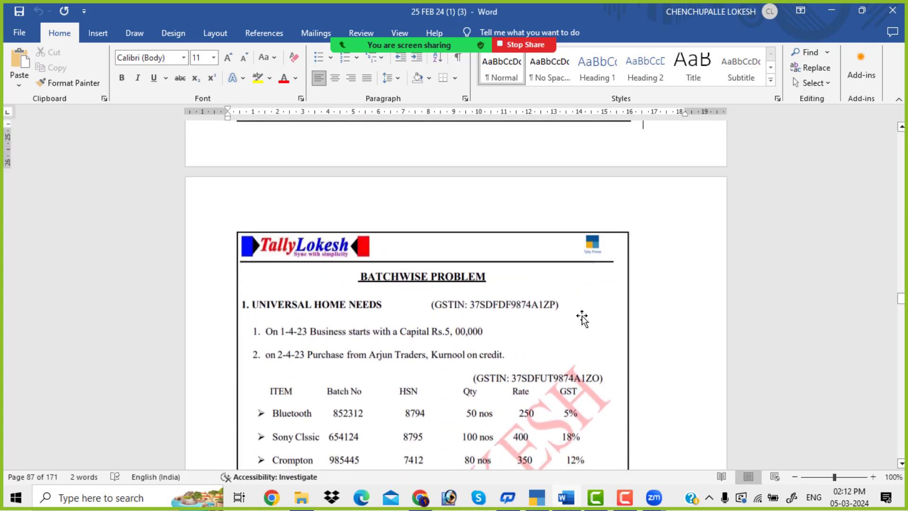
- Switch to TallyPrime and start creating a new company named UNIVERSAL HOME NEEDS
{"action": "key", "text": "alt+Tab"}
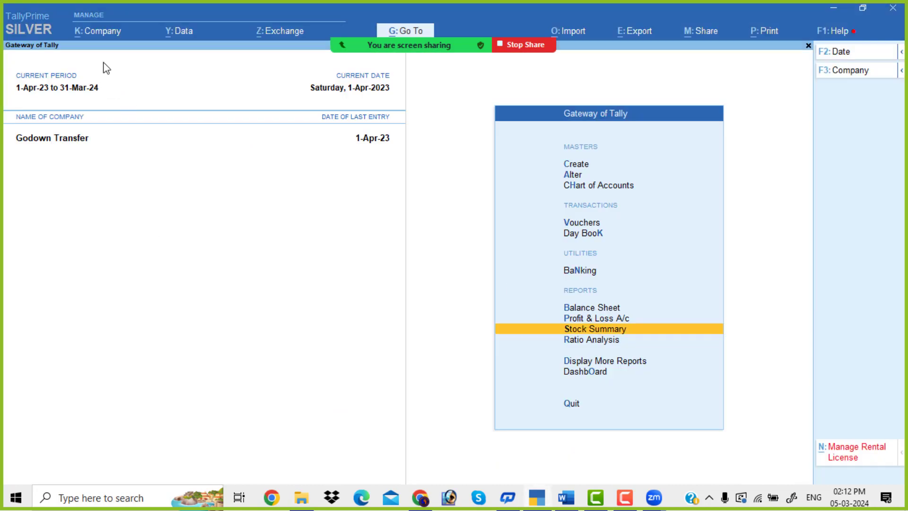
{"action": "left_click", "coordinate": [108, 40]}
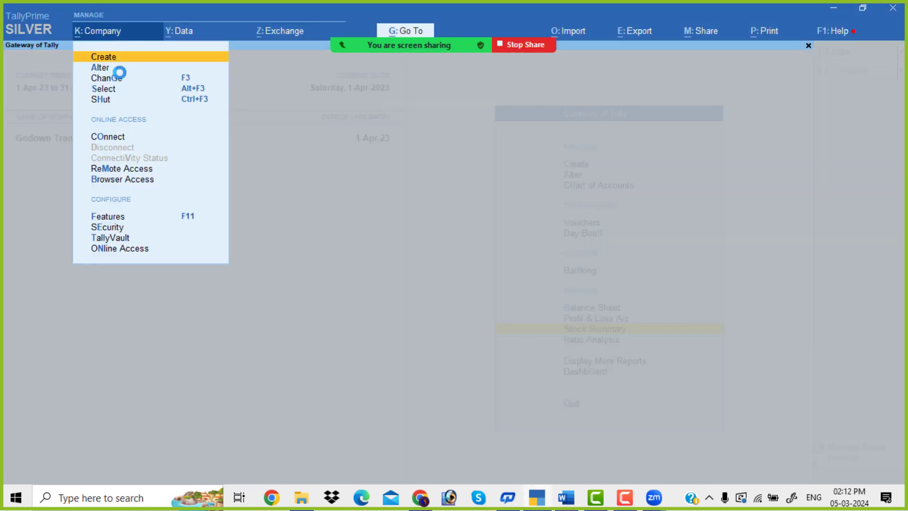
{"action": "key", "text": "Return"}
{"action": "type", "text": "UNIV"}
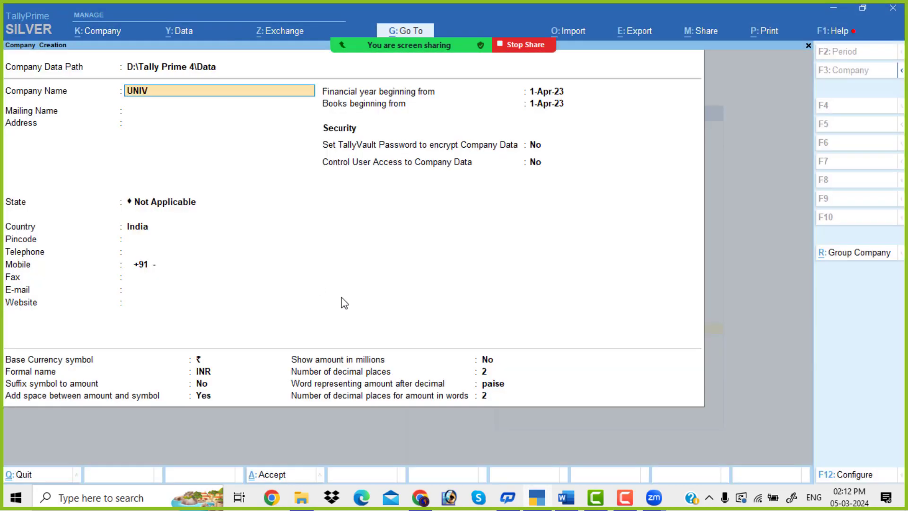
{"action": "type", "text": "ERSAL HOME NEEDS"}
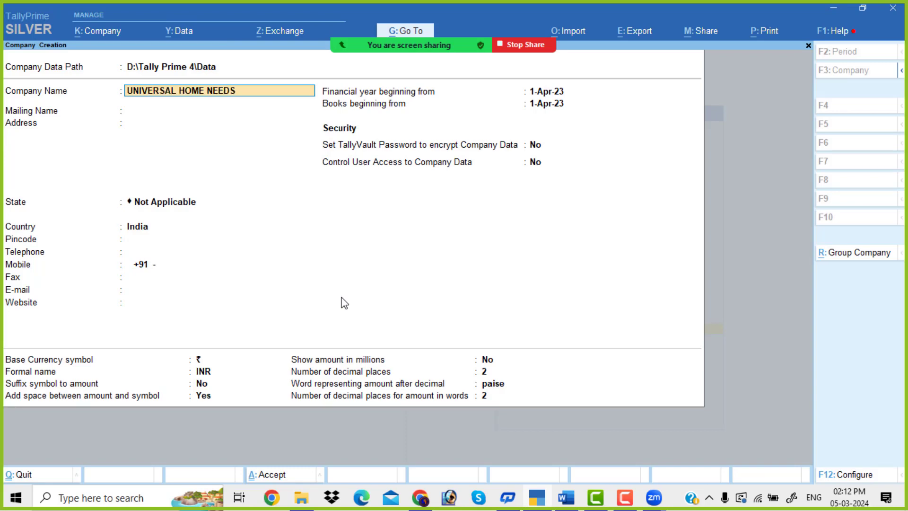
- Keep the company name as mailing name, set the state to Andhra Pradesh and save the new company
{"action": "key", "text": "Return"}
{"action": "key", "text": "Return"}
{"action": "key", "text": "Return"}
{"action": "key", "text": "Down"}
{"action": "key", "text": "Down"}
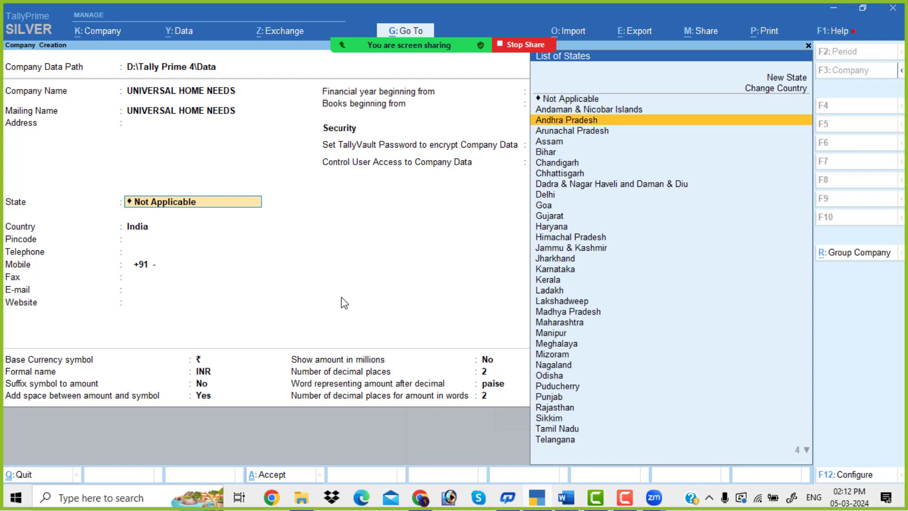
{"action": "key", "text": "Return"}
{"action": "key", "text": "ctrl"}
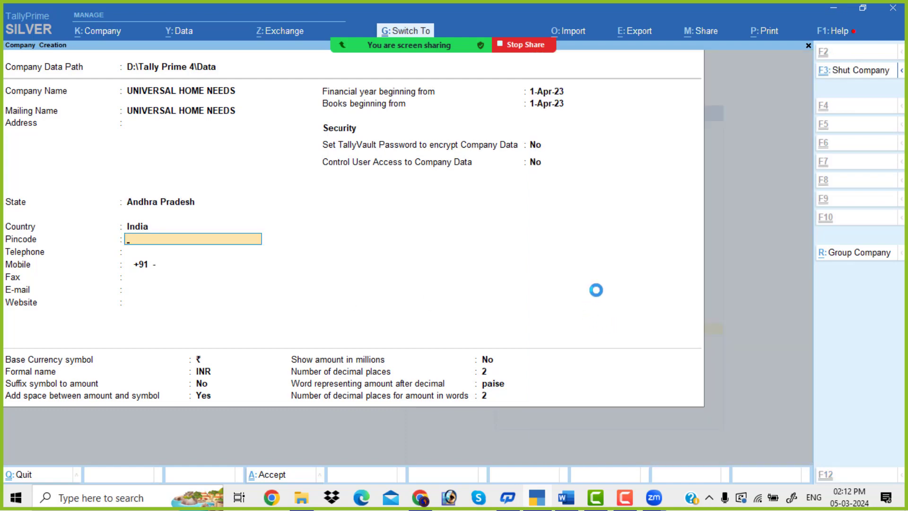
{"action": "key", "text": "ctrl+a"}
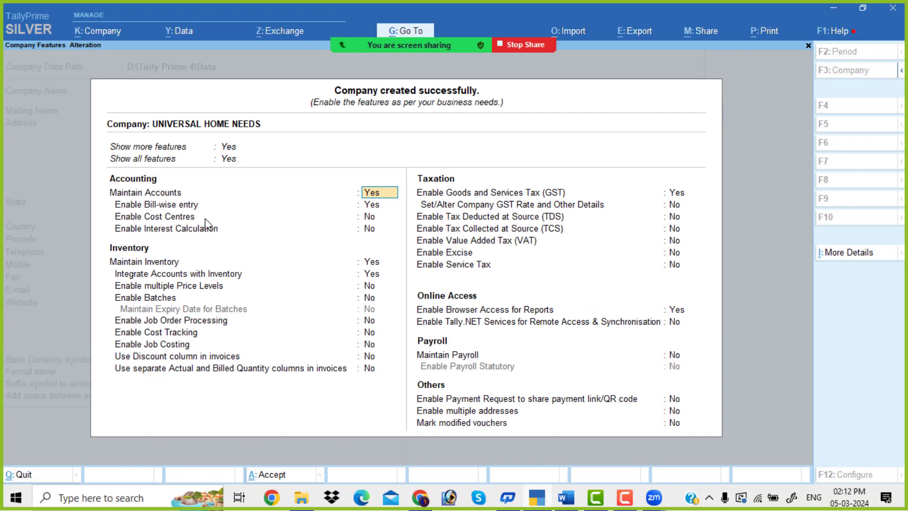
- Set Enable Bill-wise entry to No in the new company's accounting features
{"action": "key", "text": "Return"}
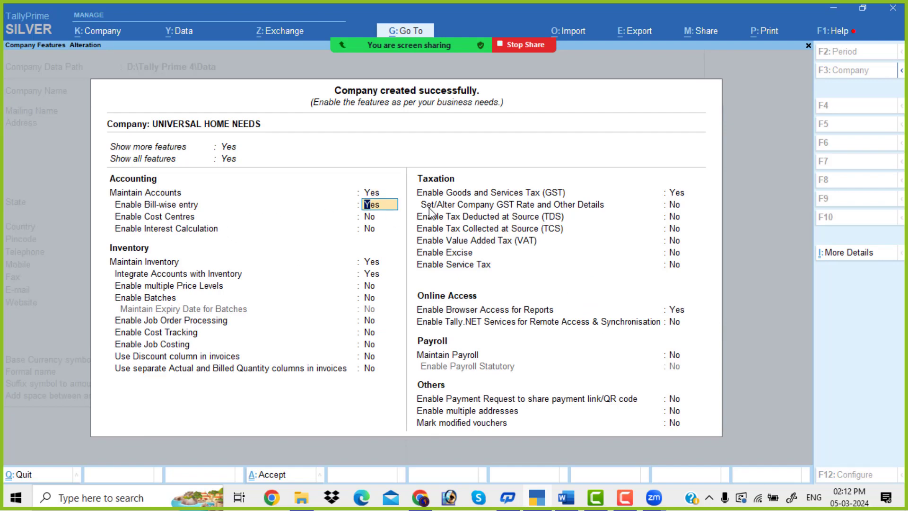
{"action": "type", "text": "N"}
{"action": "key", "text": "Return"}
{"action": "key", "text": "Return"}
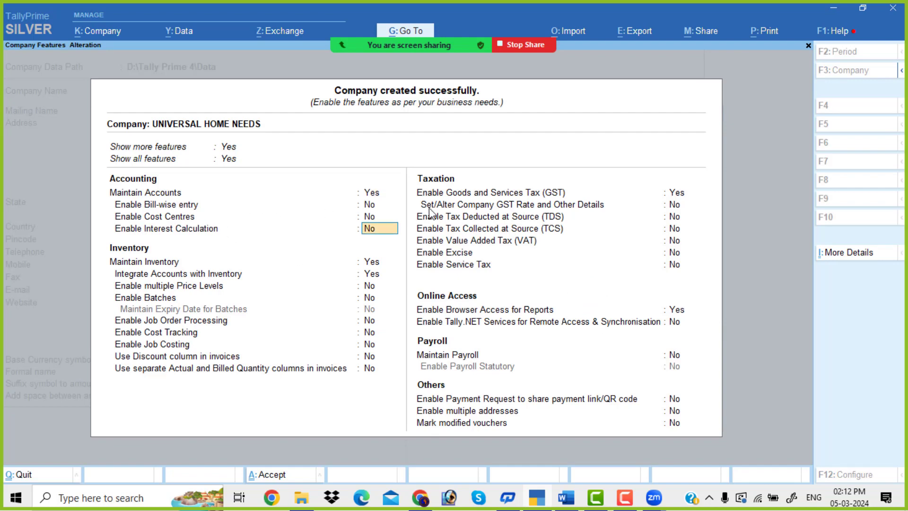
- Set Enable Batches to Yes in the new company's inventory features
{"action": "key", "text": "Return"}
{"action": "key", "text": "Return"}
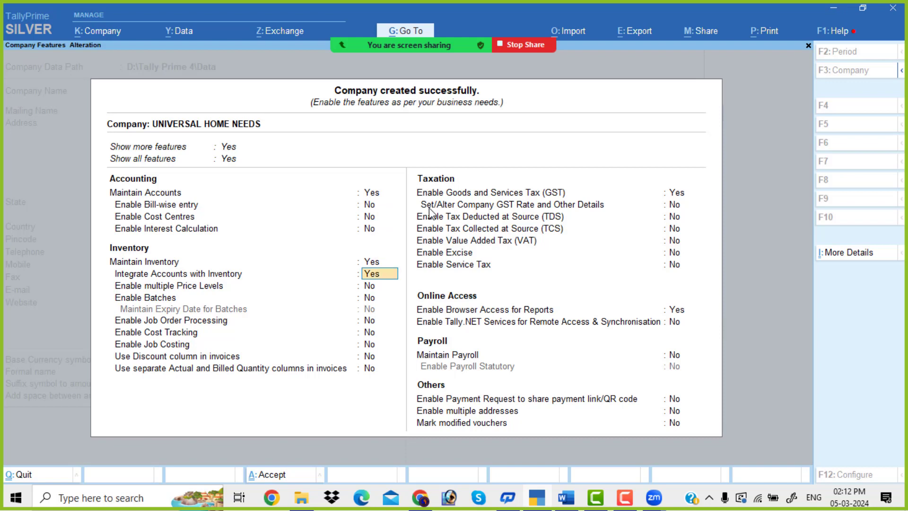
{"action": "key", "text": "Return"}
{"action": "key", "text": "Return"}
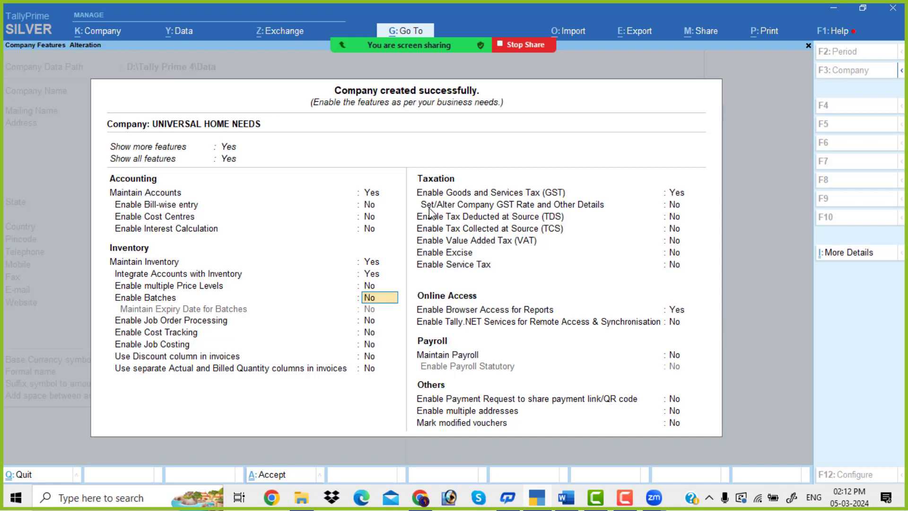
{"action": "key", "text": "y"}
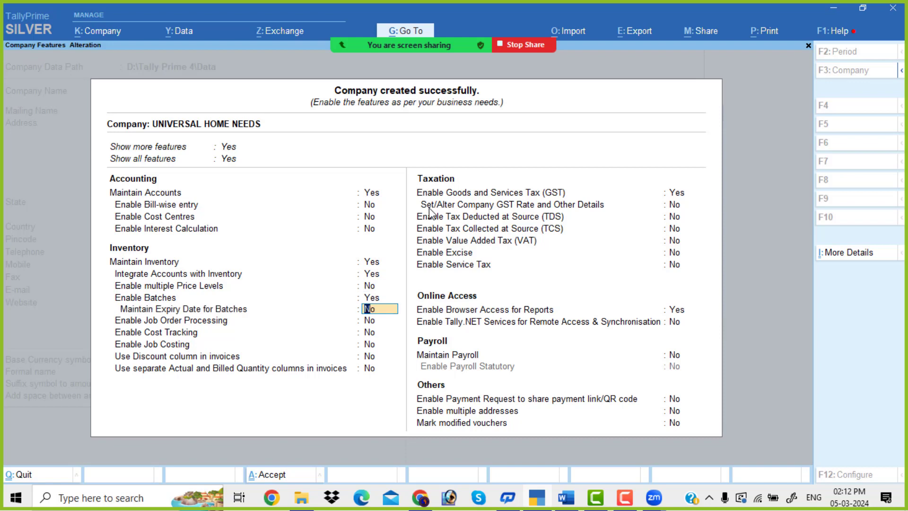
- Set Maintain Expiry Date for Batches to Yes, keep the remaining inventory features and proceed to the company's GST registration details
{"action": "key", "text": "y"}
{"action": "key", "text": "Return"}
{"action": "key", "text": "Return"}
{"action": "key", "text": "Return"}
{"action": "key", "text": "Return"}
{"action": "key", "text": "Return"}
{"action": "key", "text": "Return"}
{"action": "key", "text": "Return"}
{"action": "key", "text": "Return"}
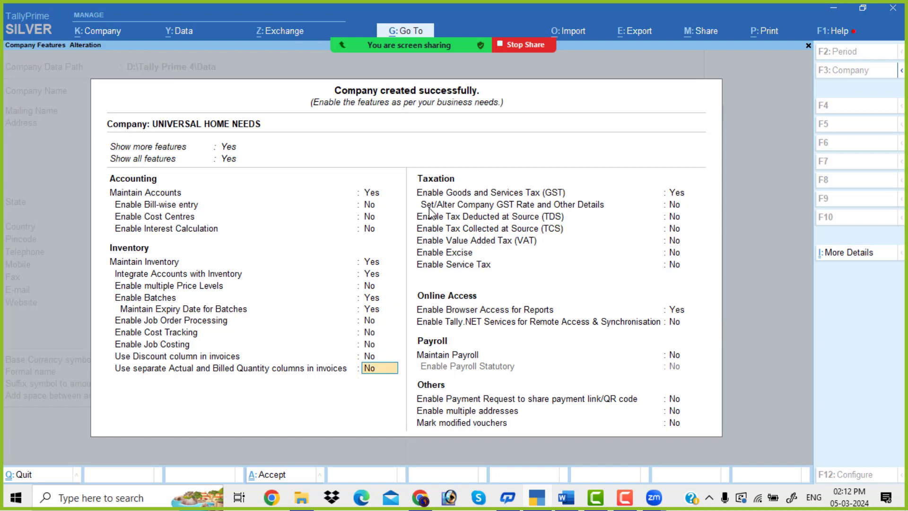
{"action": "key", "text": "Return"}
{"action": "key", "text": "Return"}
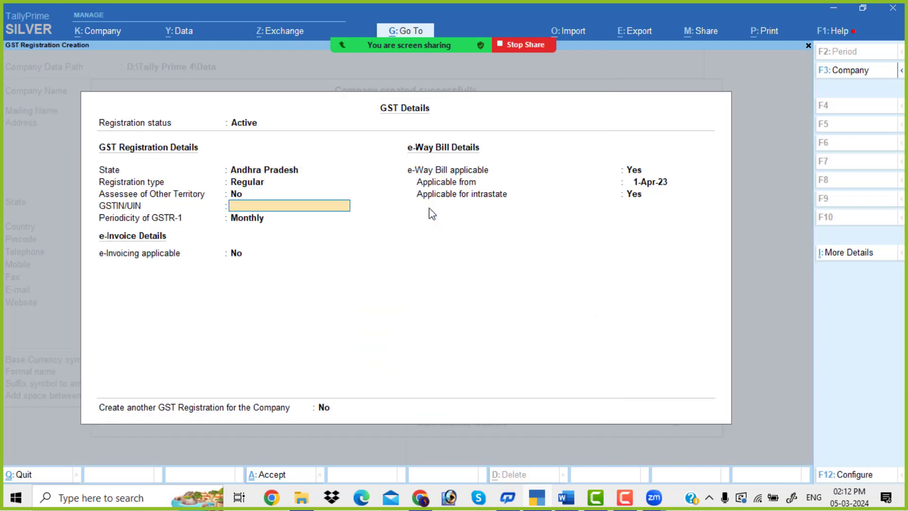
- Check the GSTIN in the Word problem sheet, enter only 37 as the company's GSTIN/UIN and save the GST details and company features
{"action": "key", "text": "alt+Tab"}
{"action": "scroll", "coordinate": [478, 180], "scroll_direction": "down", "scroll_amount": 3}
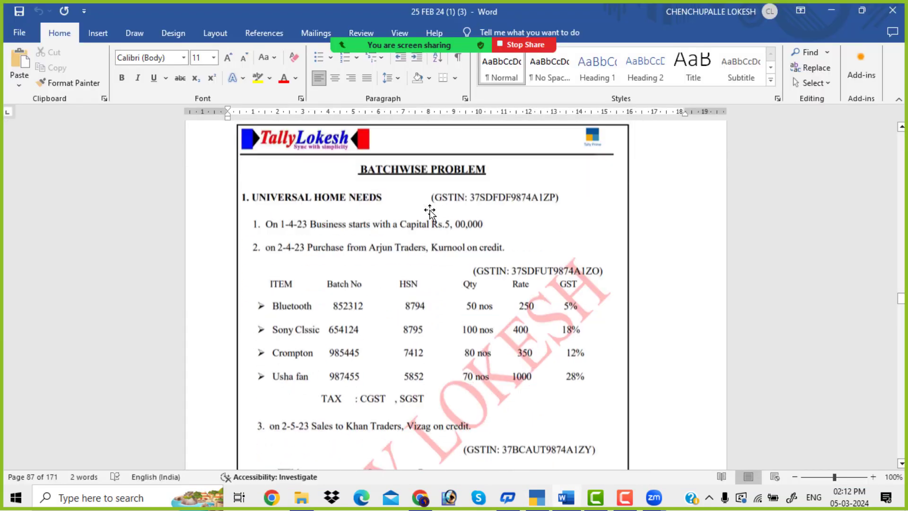
{"action": "key", "text": "alt+Tab"}
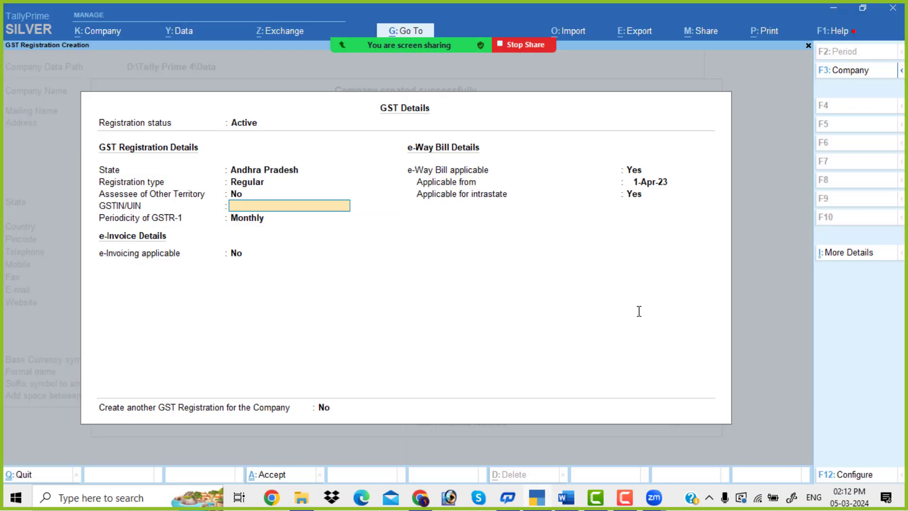
{"action": "type", "text": "37"}
{"action": "key", "text": "Return"}
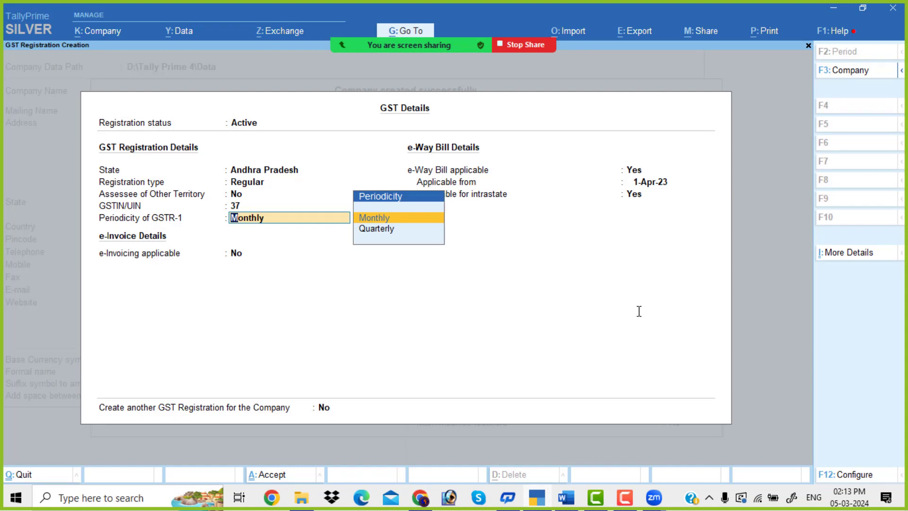
{"action": "key", "text": "ctrl+a"}
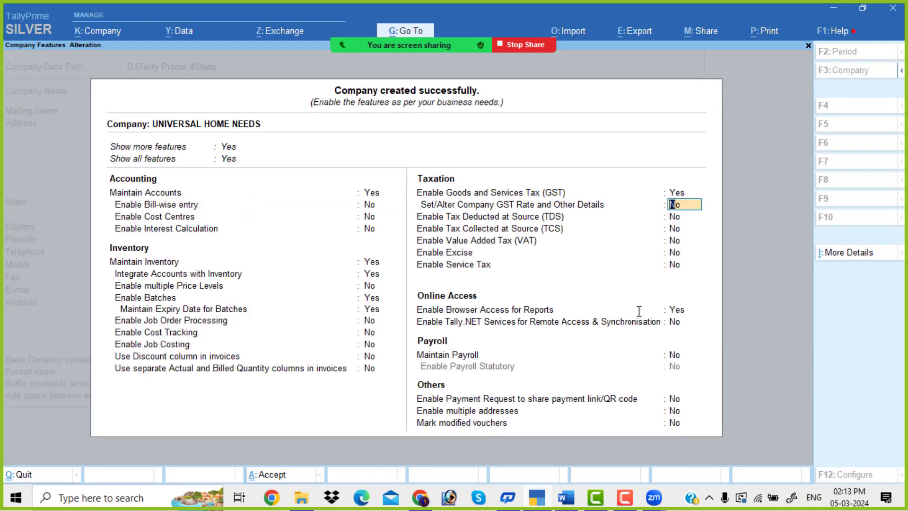
{"action": "key", "text": "ctrl+a"}
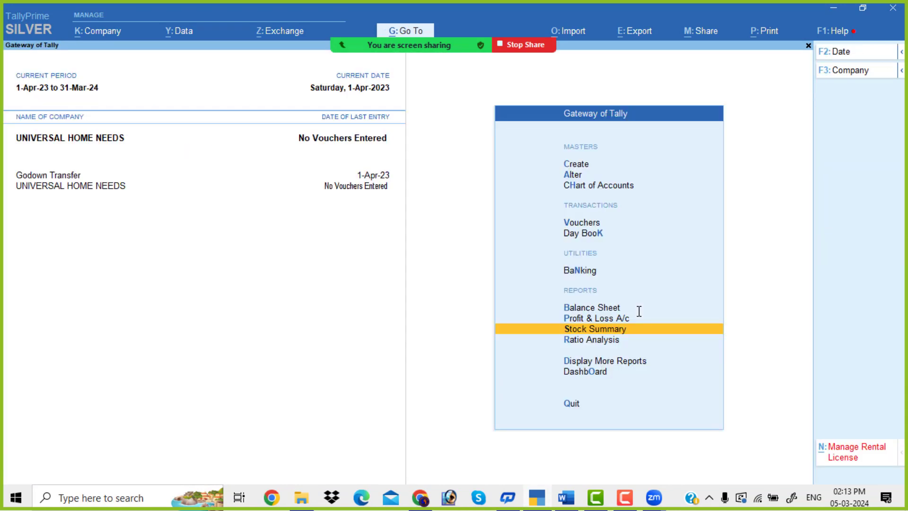
- Open voucher entry for UNIVERSAL HOME NEEDS and switch the voucher type to Receipt
{"action": "key", "text": "Up"}
{"action": "key", "text": "Up"}
{"action": "key", "text": "Up"}
{"action": "key", "text": "Up"}
{"action": "key", "text": "Up"}
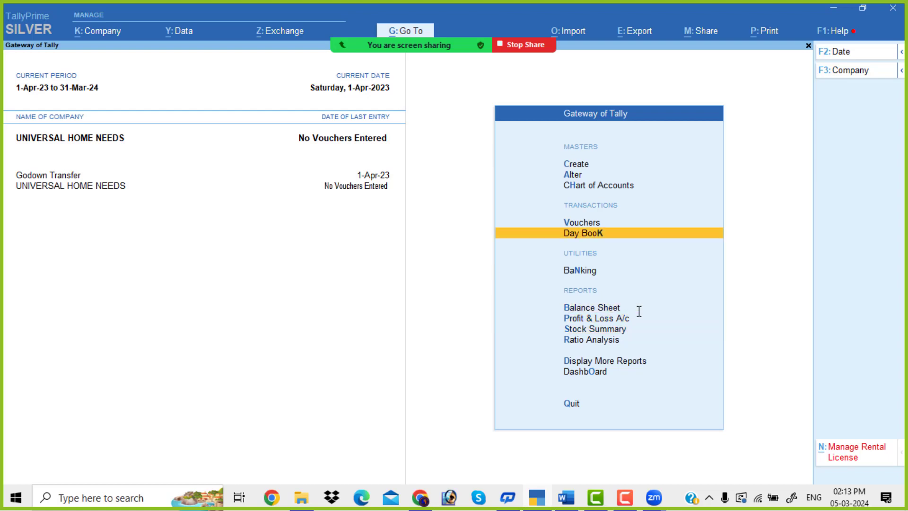
{"action": "key", "text": "Return"}
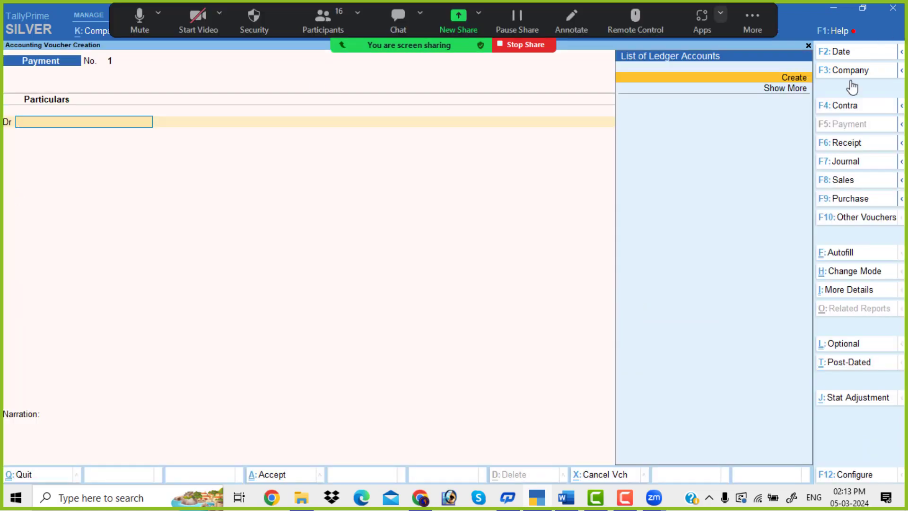
{"action": "left_click", "coordinate": [846, 143]}
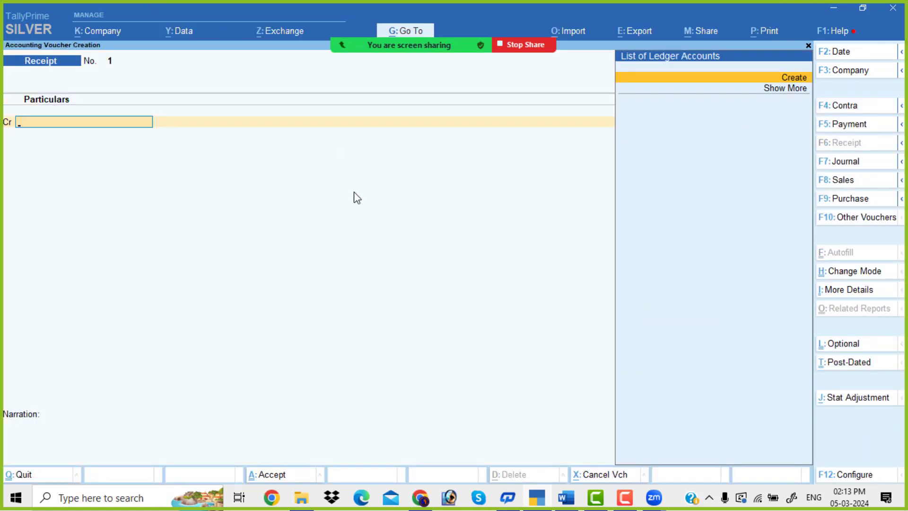
- Create the ledger Capital under Capital Account for the receipt voucher's credit line
{"action": "key", "text": "Return"}
{"action": "type", "text": "CAPI"}
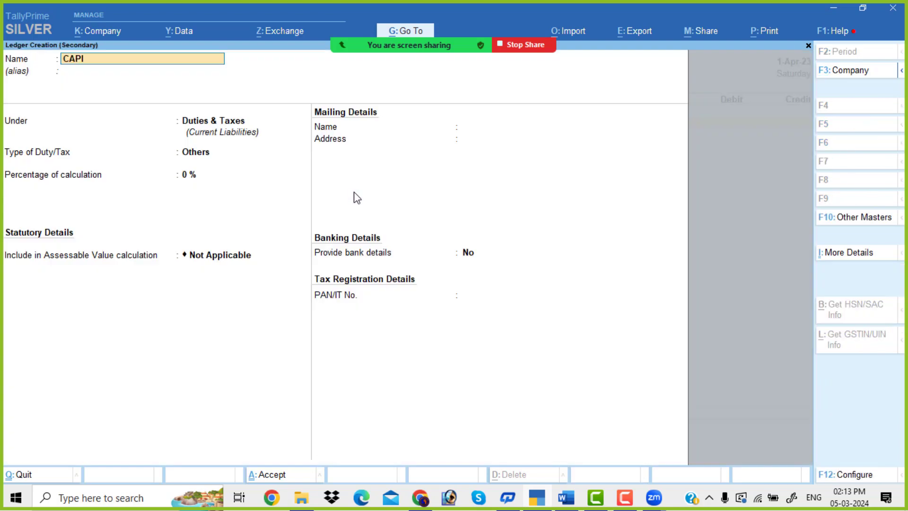
{"action": "key", "text": "BackSpace"}
{"action": "key", "text": "BackSpace"}
{"action": "key", "text": "BackSpace"}
{"action": "type", "text": "apital"}
{"action": "key", "text": "Return"}
{"action": "type", "text": "Ca"}
{"action": "key", "text": "Down"}
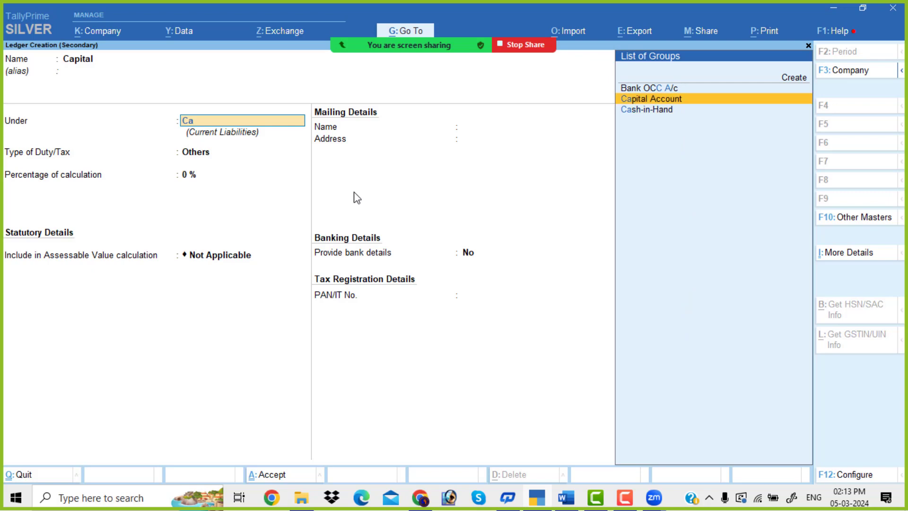
{"action": "key", "text": "Return"}
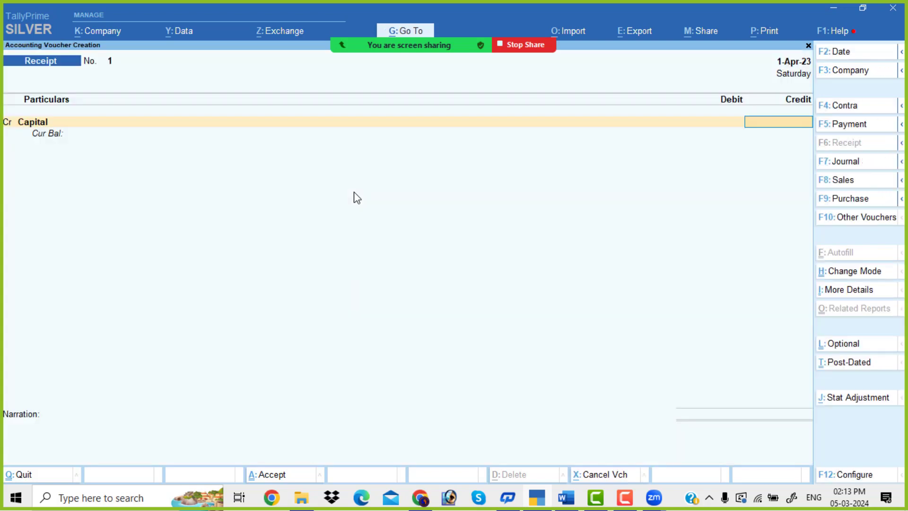
- Check the capital amount in Word, credit Capital with 5,00,000, debit Cash for the same amount and save the receipt voucher
{"action": "key", "text": "alt+Tab"}
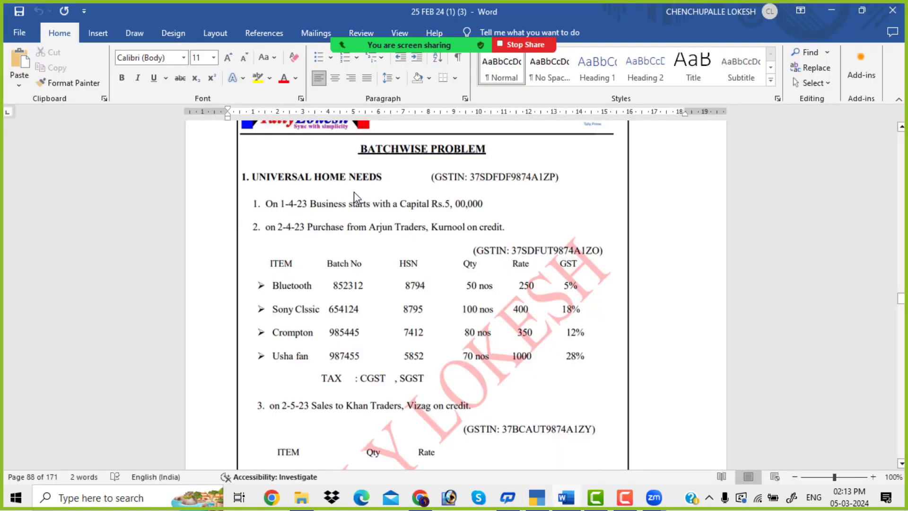
{"action": "key", "text": "alt+Tab"}
{"action": "type", "text": "50000"}
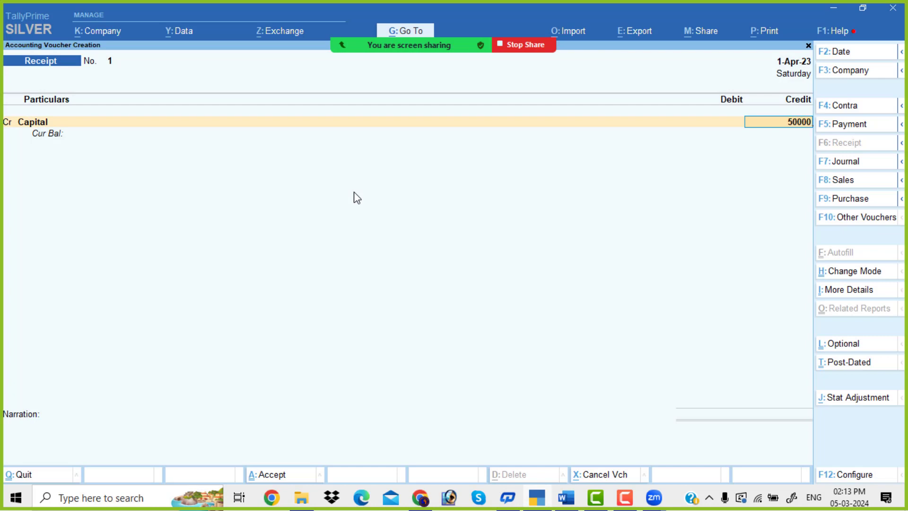
{"action": "key", "text": "Return"}
{"action": "key", "text": "Return"}
{"action": "key", "text": "Down"}
{"action": "key", "text": "Return"}
{"action": "key", "text": "Return"}
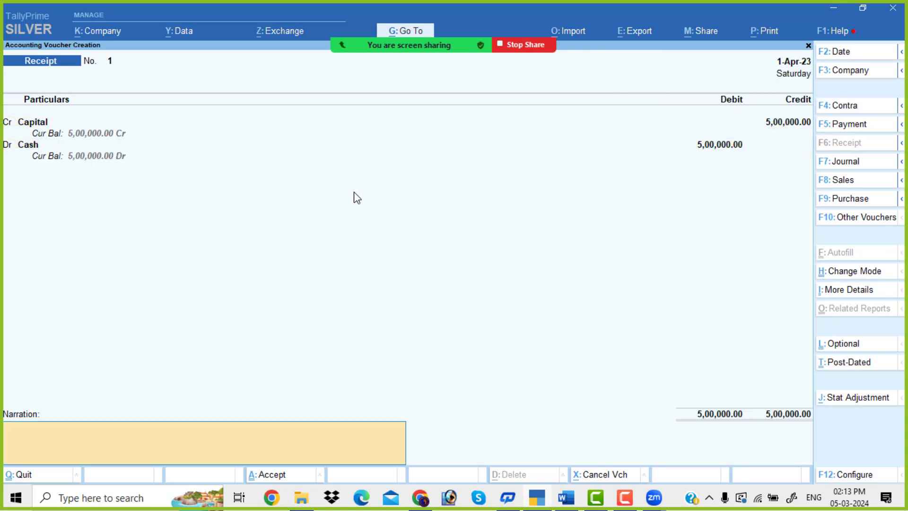
{"action": "key", "text": "Return"}
{"action": "key", "text": "Return"}
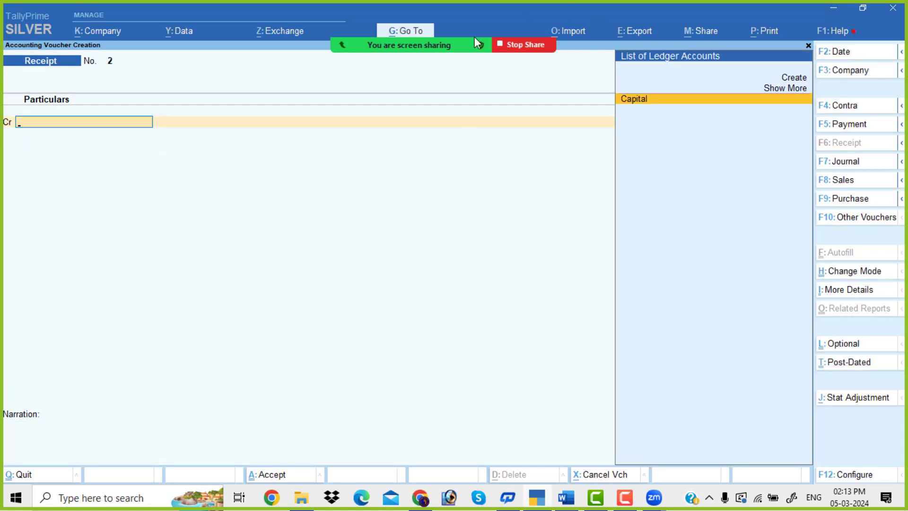
- Start a purchase voucher, look up the supplier in Word and create its party ledger Arjun Traders under Sundry Creditors
{"action": "left_click", "coordinate": [853, 198]}
{"action": "key", "text": "Return"}
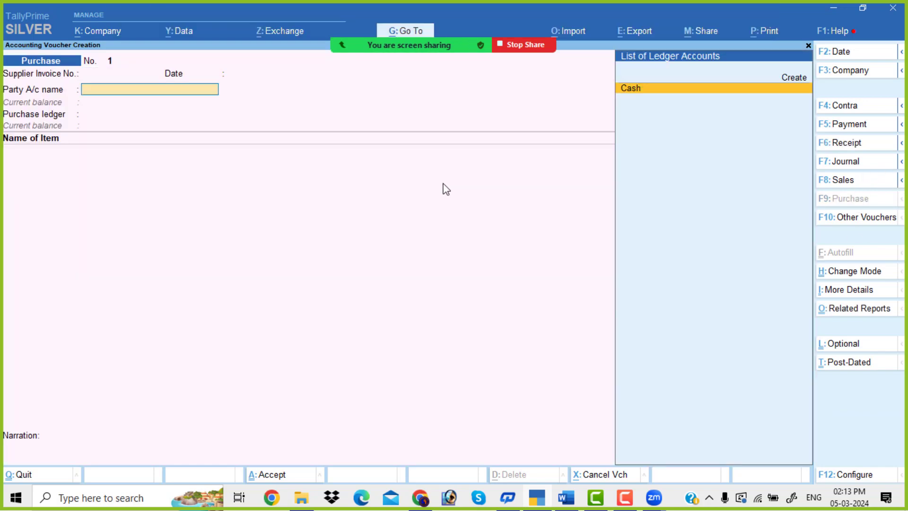
{"action": "key", "text": "alt+c"}
{"action": "key", "text": "alt+Tab"}
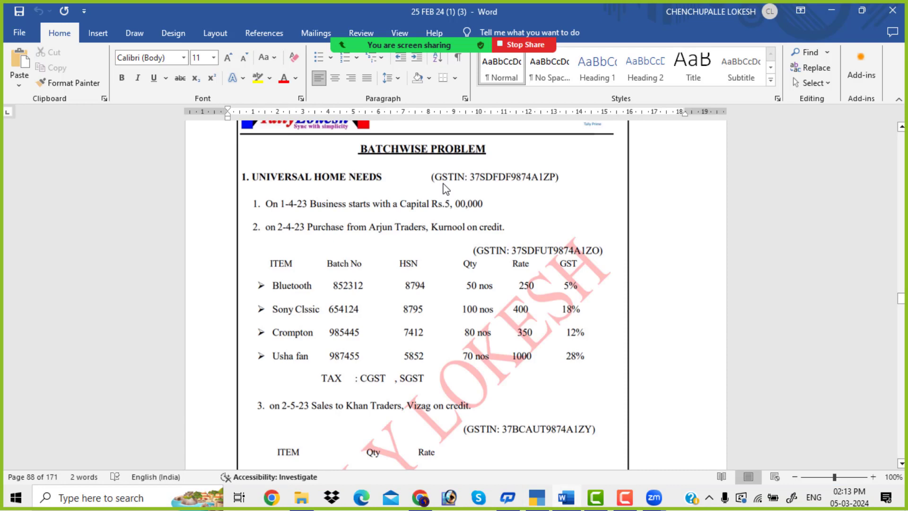
{"action": "key", "text": "alt+Tab"}
{"action": "type", "text": "Ar"}
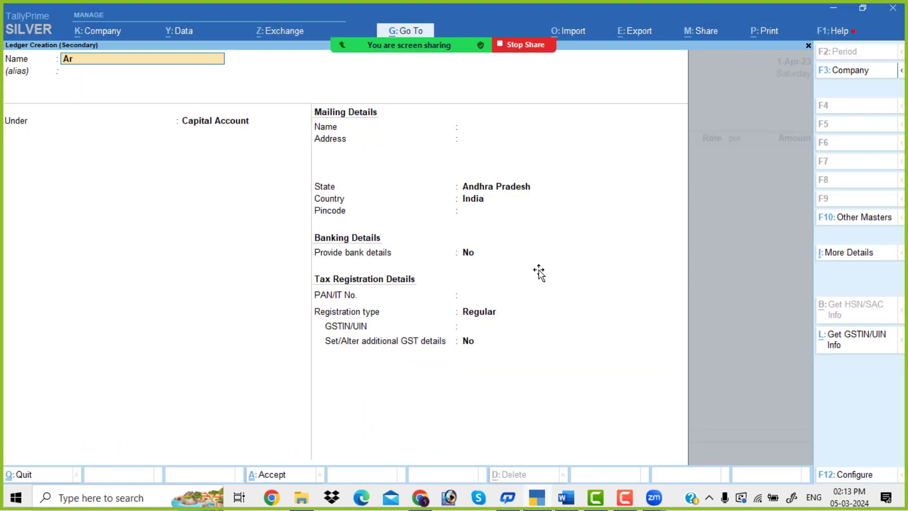
{"action": "type", "text": "jun traders"}
{"action": "key", "text": "Return"}
{"action": "key", "text": "Return"}
{"action": "type", "text": "Sund"}
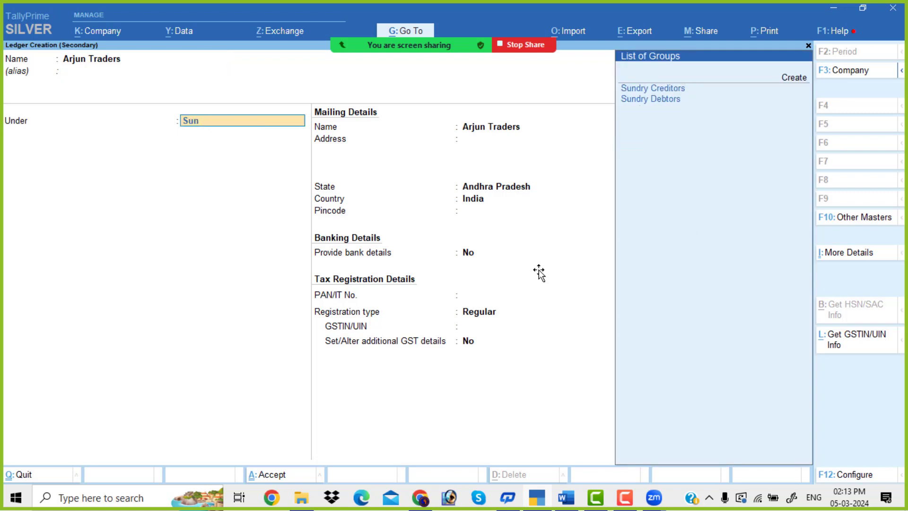
{"action": "key", "text": "Return"}
- Enter 37 as the GSTIN/UIN of Arjun Traders, save the ledger and accept the party details
{"action": "key", "text": "Return"}
{"action": "key", "text": "Return"}
{"action": "key", "text": "Return"}
{"action": "key", "text": "Return"}
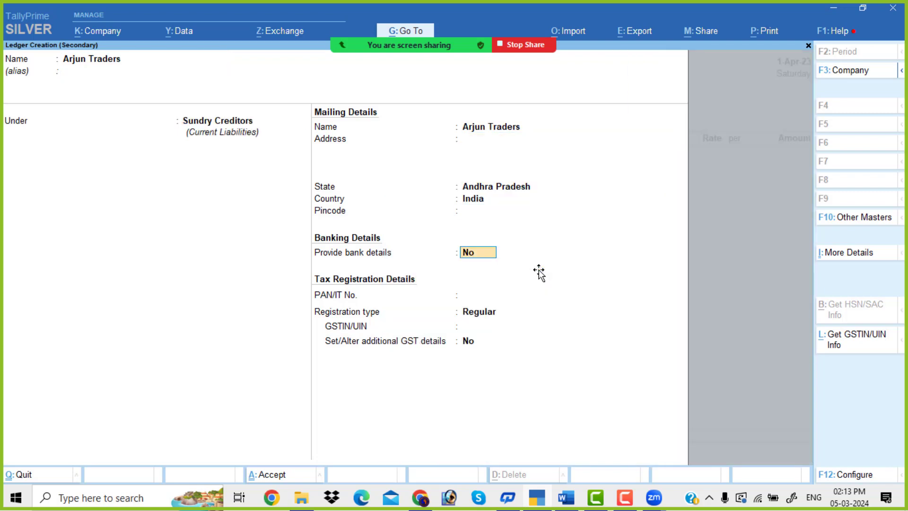
{"action": "key", "text": "Return"}
{"action": "key", "text": "Return"}
{"action": "key", "text": "Return"}
{"action": "type", "text": "37"}
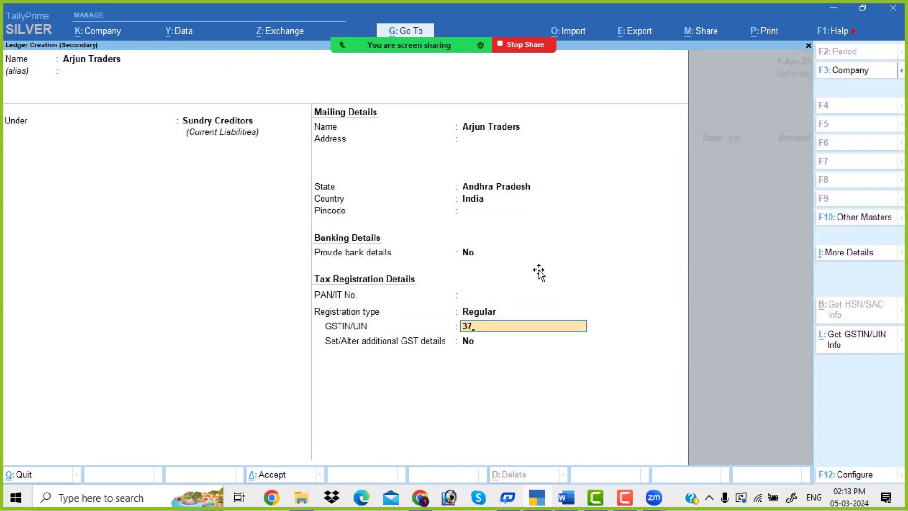
{"action": "key", "text": "Return"}
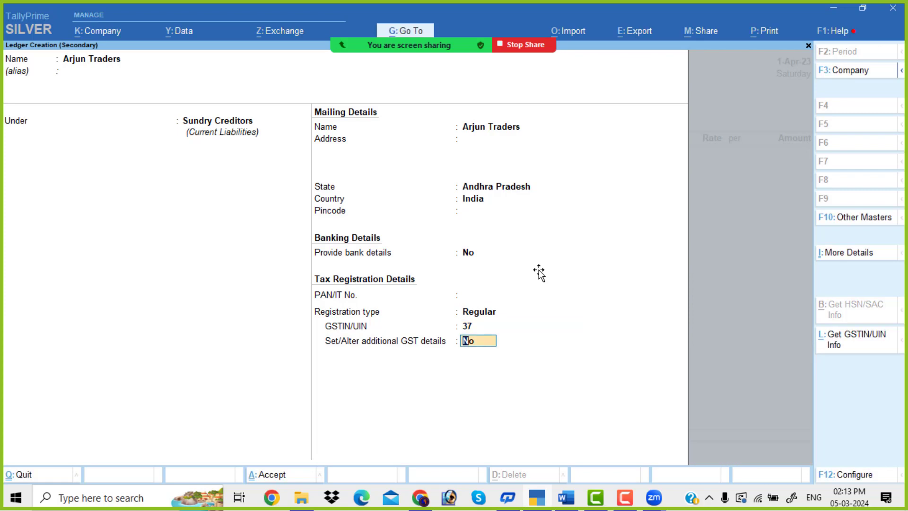
{"action": "key", "text": "ctrl+a"}
{"action": "key", "text": "ctrl+a"}
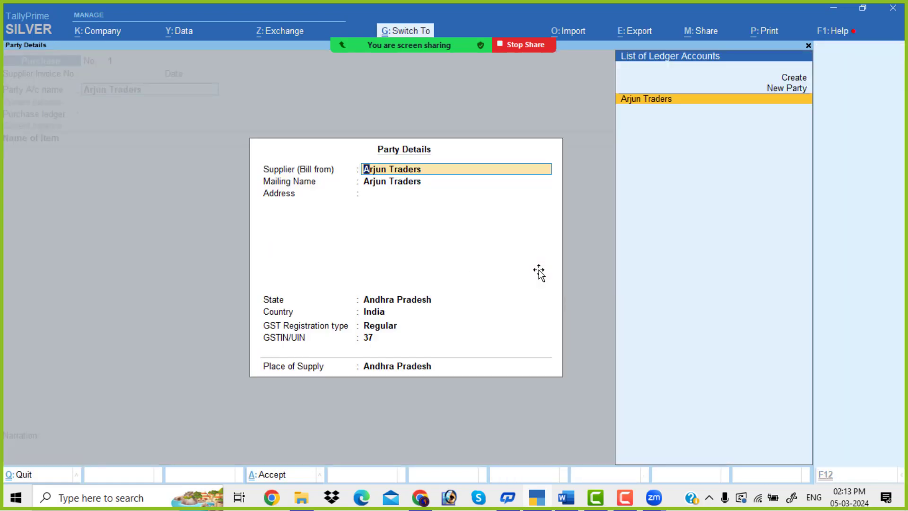
{"action": "key", "text": "ctrl+a"}
- Create a purchase ledger named Purchase and place it under Purchase Accounts
{"action": "key", "text": "Return"}
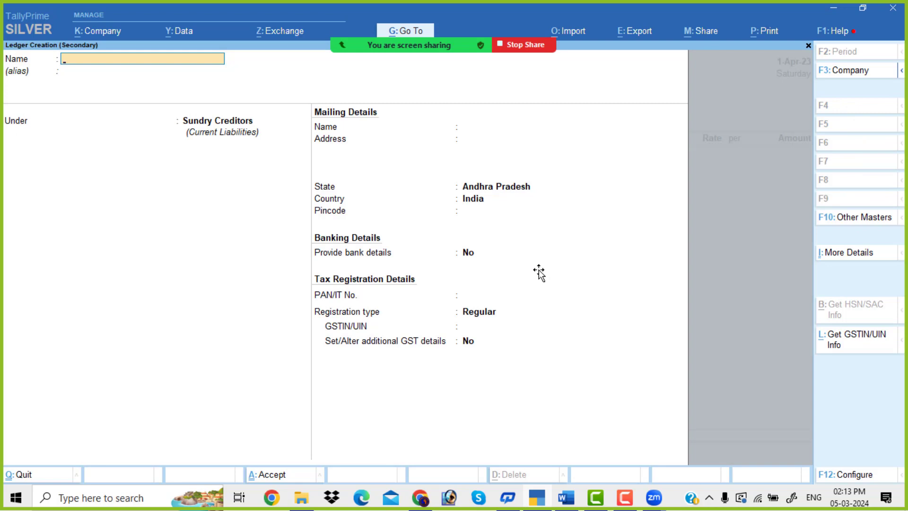
{"action": "type", "text": "Purchase"}
{"action": "key", "text": "Return"}
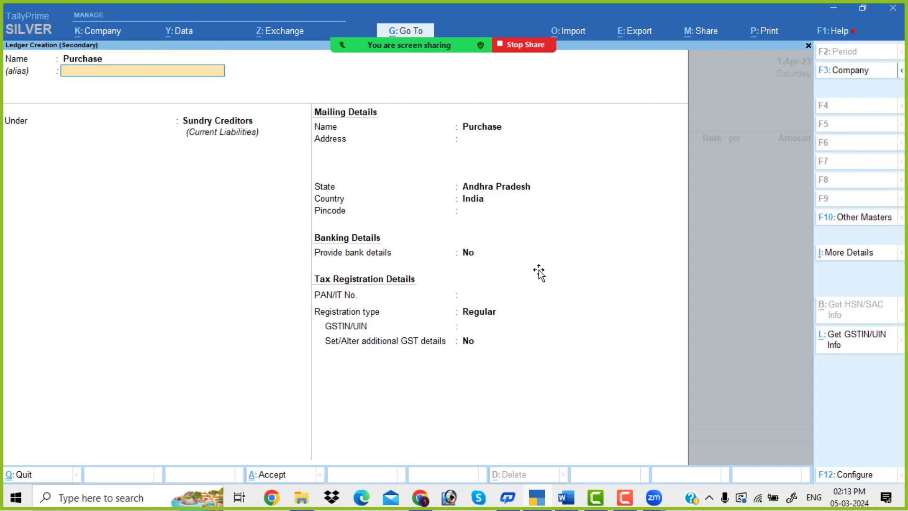
{"action": "key", "text": "Return"}
{"action": "type", "text": "pu"}
{"action": "key", "text": "Return"}
{"action": "key", "text": "Return"}
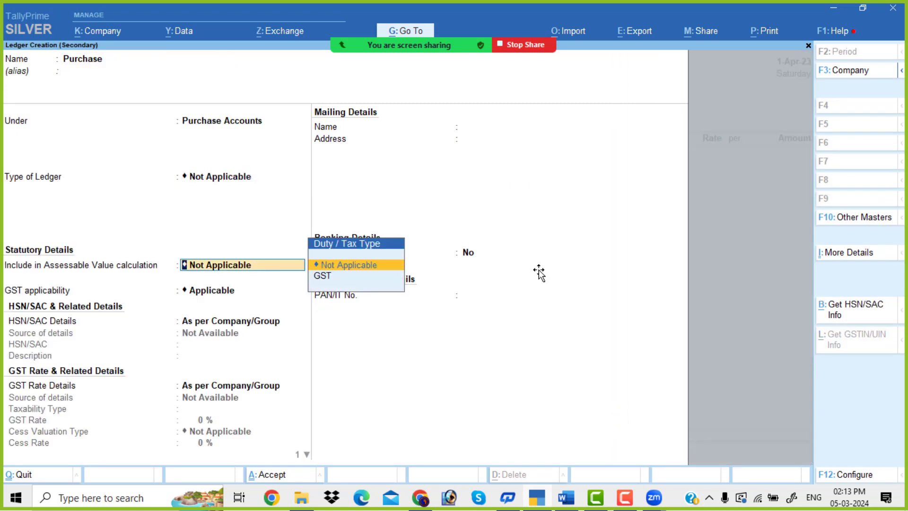
- Keep the Purchase ledger's default GST details with Goods as type of supply and save it into the voucher
{"action": "key", "text": "Return"}
{"action": "key", "text": "Return"}
{"action": "key", "text": "Return"}
{"action": "key", "text": "Return"}
{"action": "key", "text": "Up"}
{"action": "key", "text": "Return"}
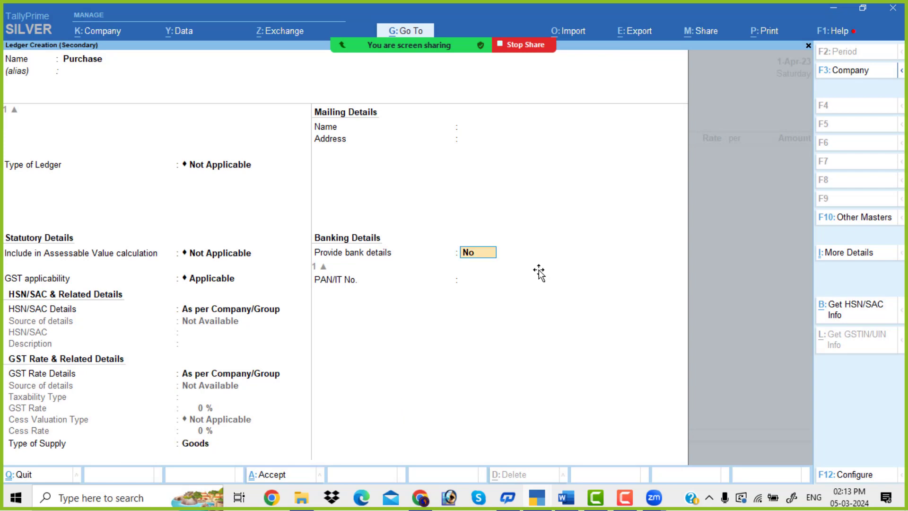
{"action": "key", "text": "Return"}
{"action": "key", "text": "Return"}
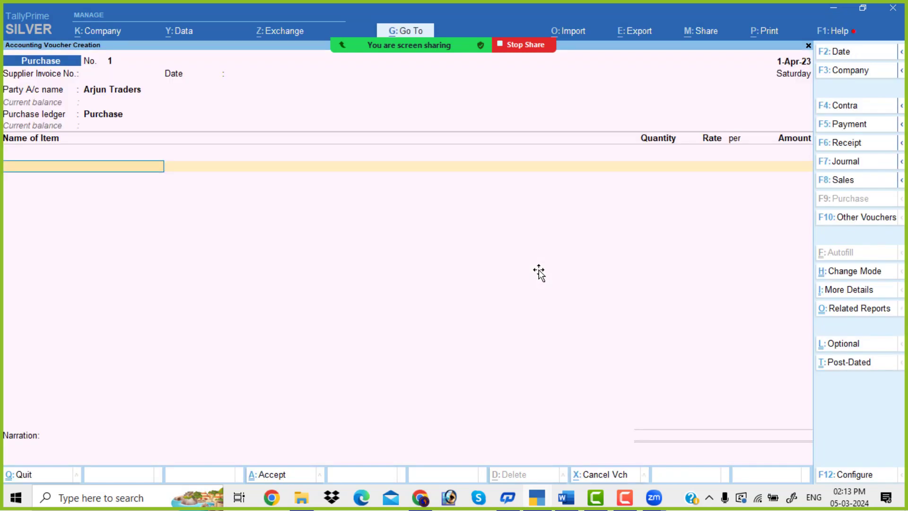
- Check the first purchased item in Word and start a stock item named Bluetooth under Primary
{"action": "key", "text": "alt+c"}
{"action": "key", "text": "alt+Tab"}
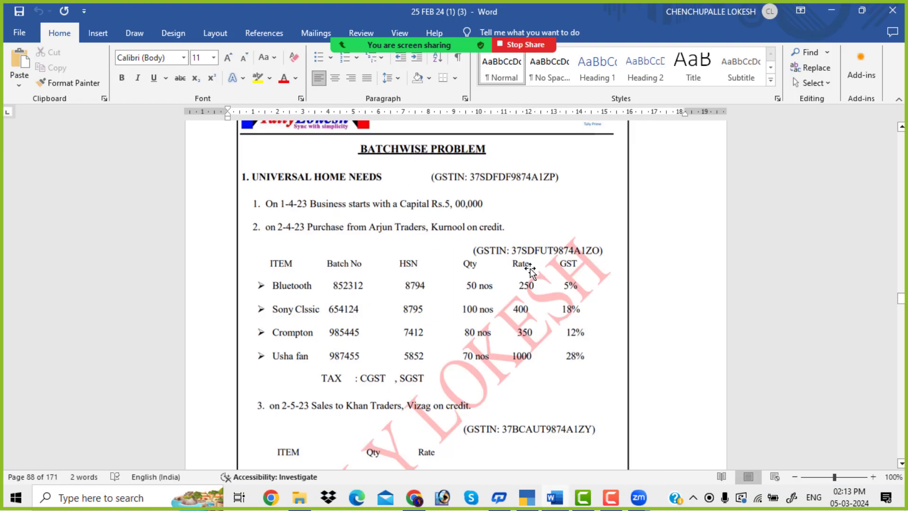
{"action": "key", "text": "alt+Tab"}
{"action": "type", "text": "B"}
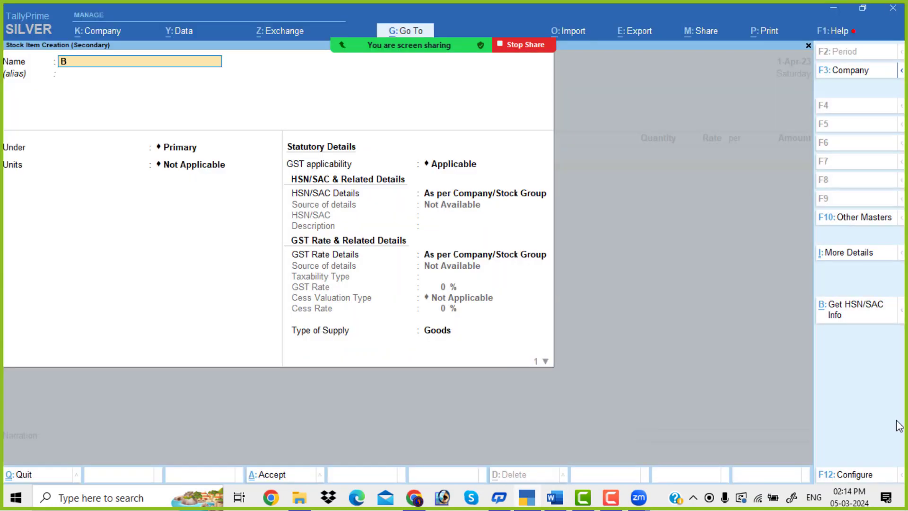
{"action": "type", "text": "luetooth"}
{"action": "key", "text": "Return"}
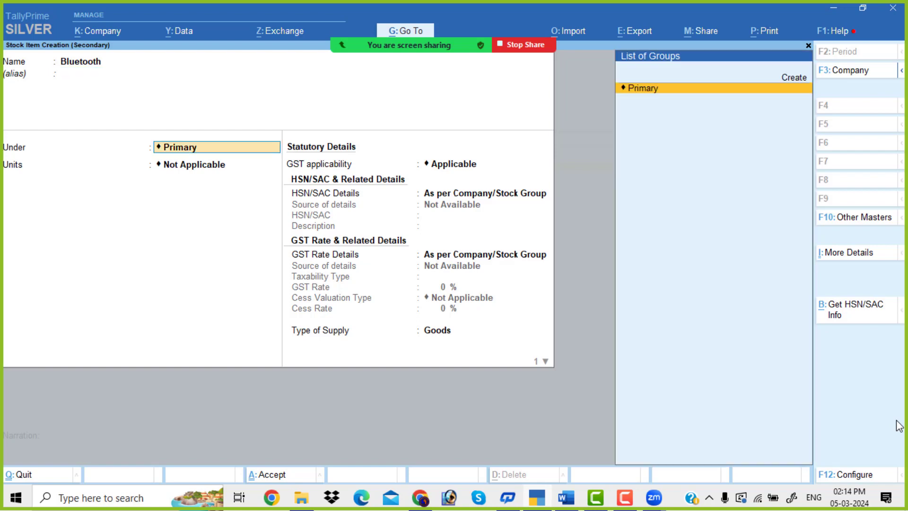
{"action": "key", "text": "Return"}
- Create a simple unit with symbol nos and UQC NOS-NUMBERS for the Bluetooth stock item
{"action": "key", "text": "alt+c"}
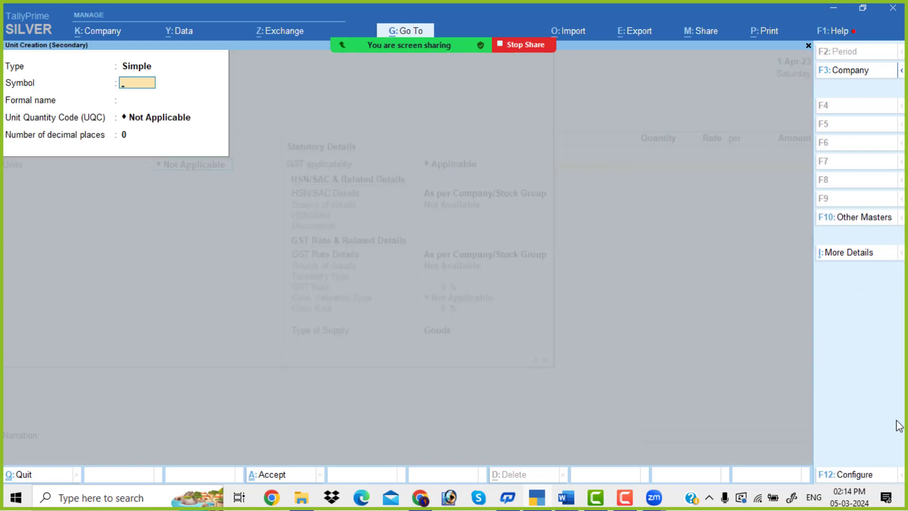
{"action": "key", "text": "alt+Tab"}
{"action": "key", "text": "alt+Tab"}
{"action": "type", "text": "nos"}
{"action": "key", "text": "Return"}
{"action": "key", "text": "Return"}
{"action": "type", "text": "no"}
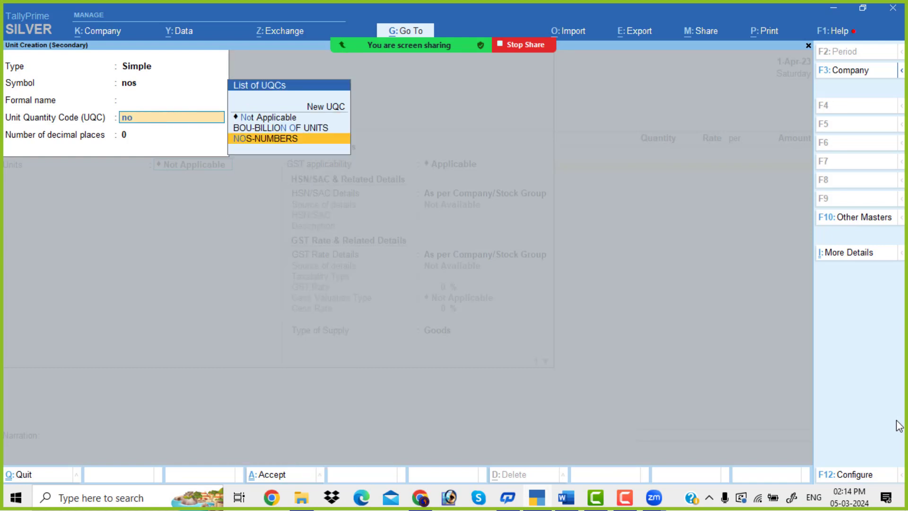
{"action": "key", "text": "Return"}
{"action": "key", "text": "Return"}
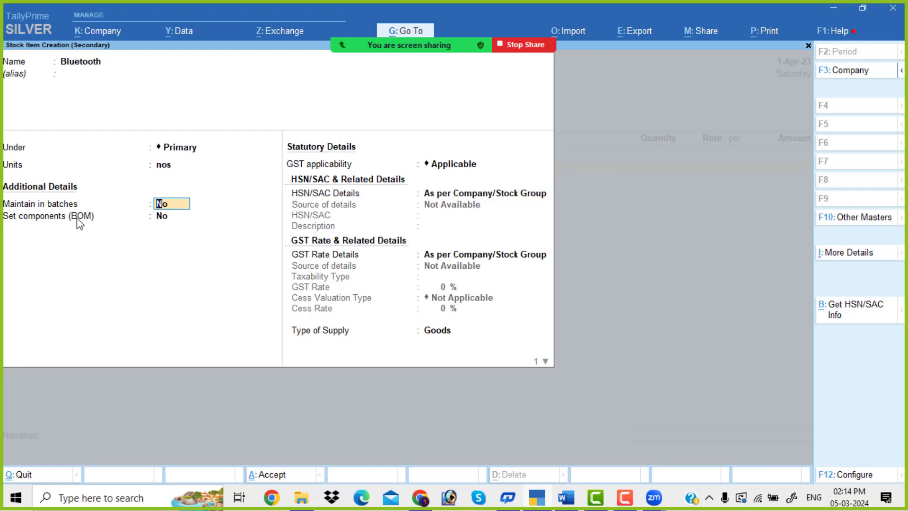
- Turn off the components list (bill of materials) option in the stock item configuration and accept it
{"action": "left_click", "coordinate": [852, 475]}
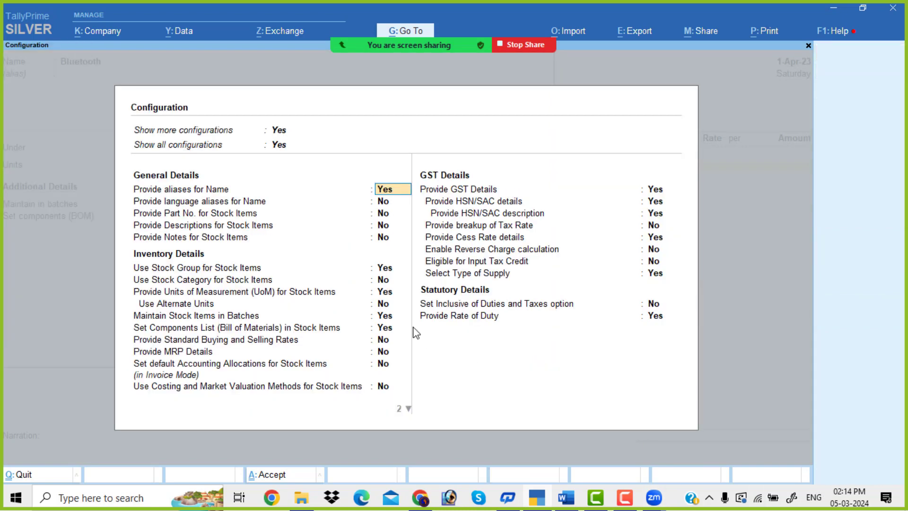
{"action": "left_click", "coordinate": [387, 318]}
{"action": "left_click", "coordinate": [389, 330]}
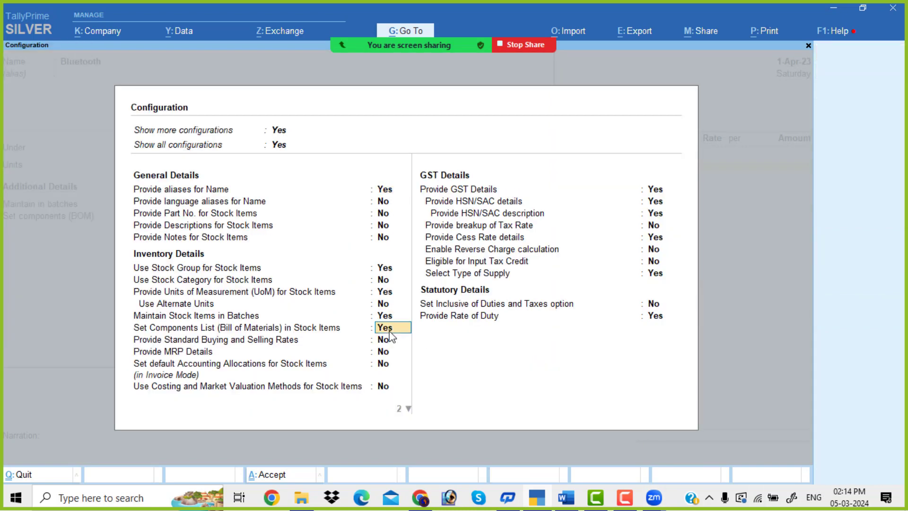
{"action": "type", "text": "n"}
{"action": "key", "text": "Return"}
{"action": "key", "text": "ctrl+a"}
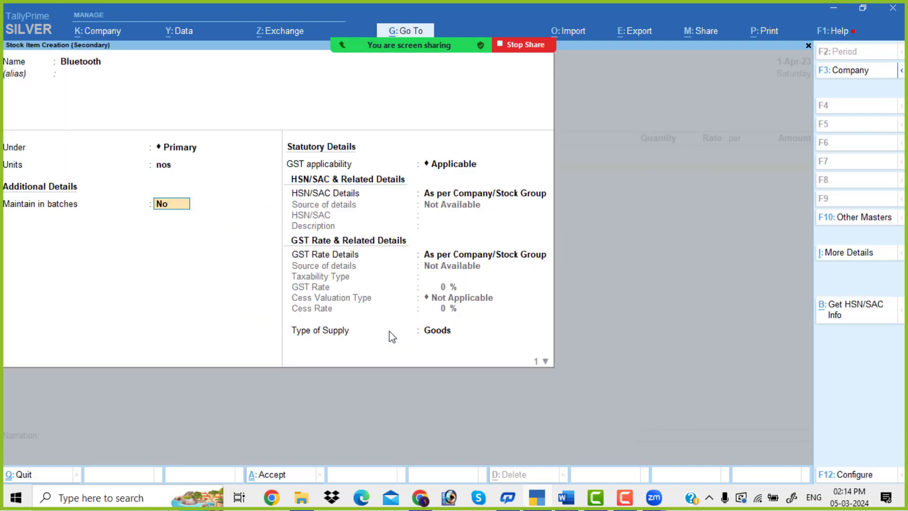
- Maintain Bluetooth in batches, with manufacturing date tracking and expiry dates both set to Yes
{"action": "type", "text": "y"}
{"action": "key", "text": "Return"}
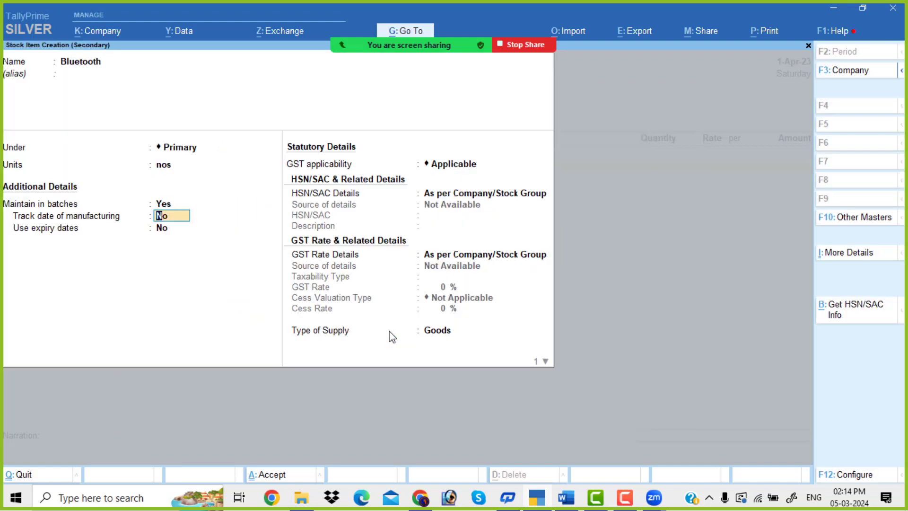
{"action": "type", "text": "y"}
{"action": "key", "text": "Return"}
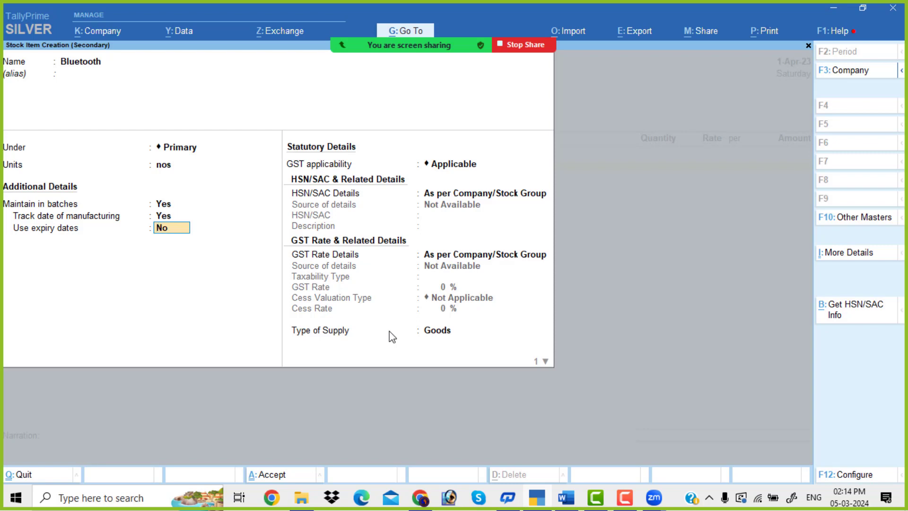
{"action": "type", "text": "y"}
{"action": "key", "text": "Return"}
- Keep GST applicable for Bluetooth and specify its HSN/SAC details here with code 7896
{"action": "key", "text": "Return"}
{"action": "key", "text": "Down"}
{"action": "key", "text": "Return"}
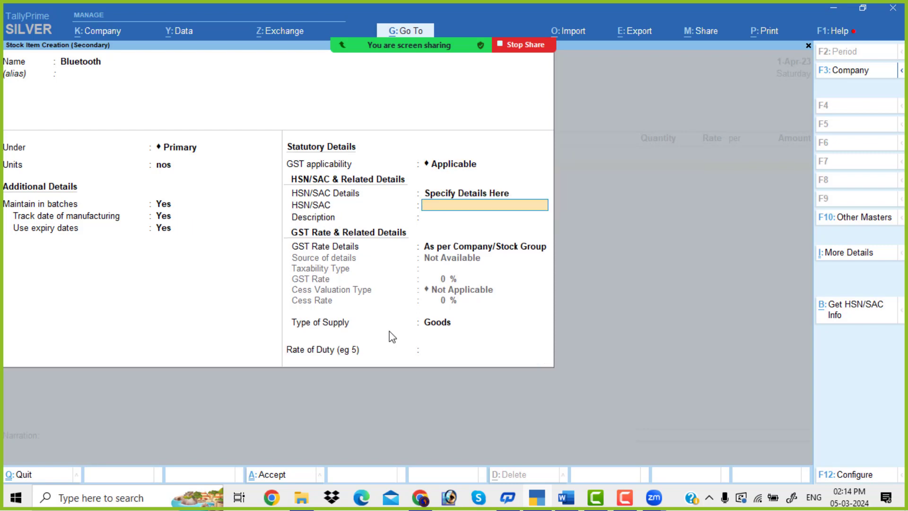
{"action": "type", "text": "7896"}
{"action": "key", "text": "Return"}
{"action": "key", "text": "Return"}
- Specify Bluetooth's GST rate details as Taxable at 5% after checking Word, and save the item into the purchase voucher
{"action": "key", "text": "Down"}
{"action": "key", "text": "Return"}
{"action": "key", "text": "Return"}
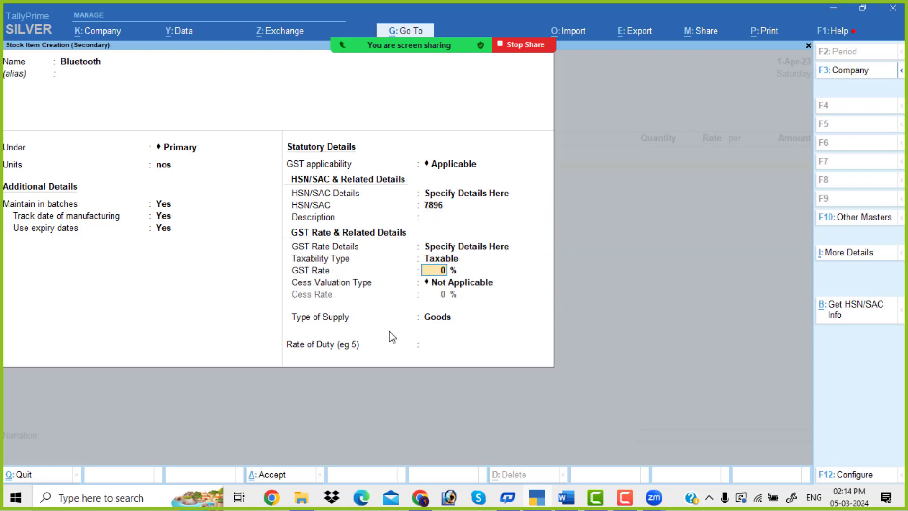
{"action": "key", "text": "alt+Tab"}
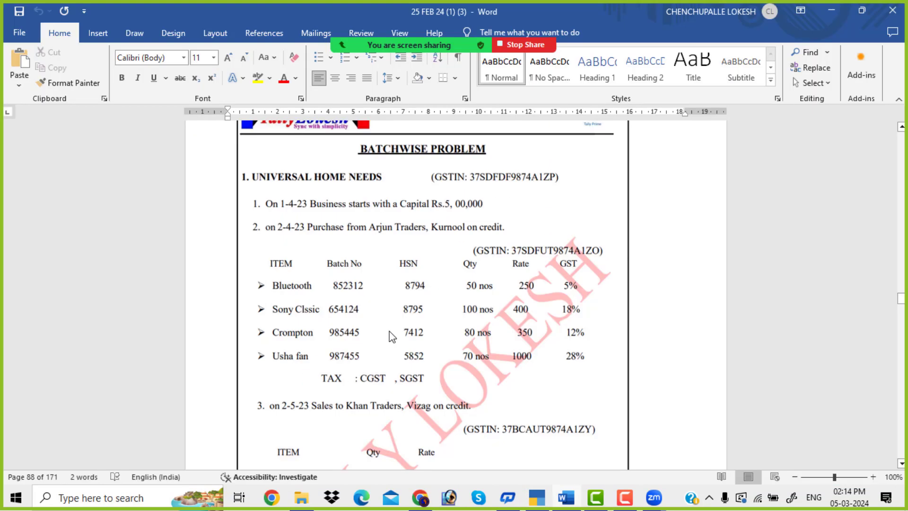
{"action": "key", "text": "alt+Tab"}
{"action": "type", "text": "5"}
{"action": "key", "text": "Return"}
{"action": "key", "text": "Return"}
{"action": "key", "text": "Return"}
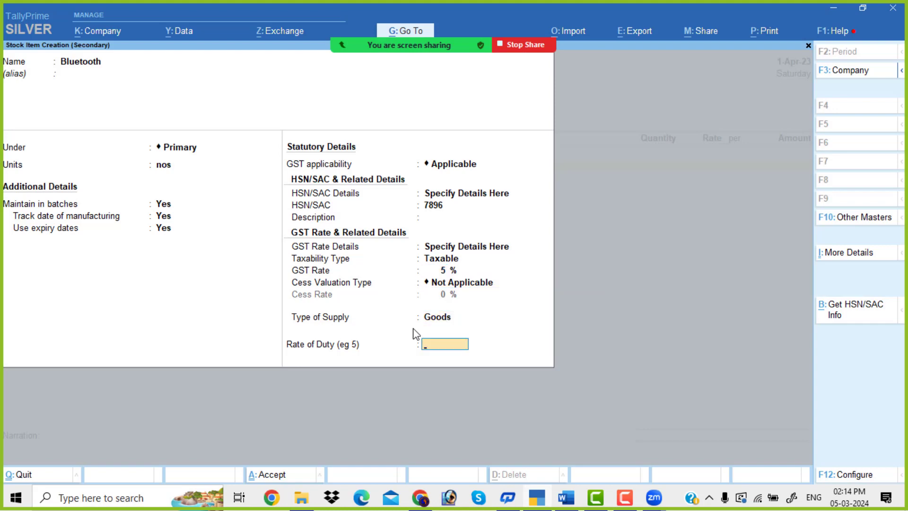
{"action": "key", "text": "Return"}
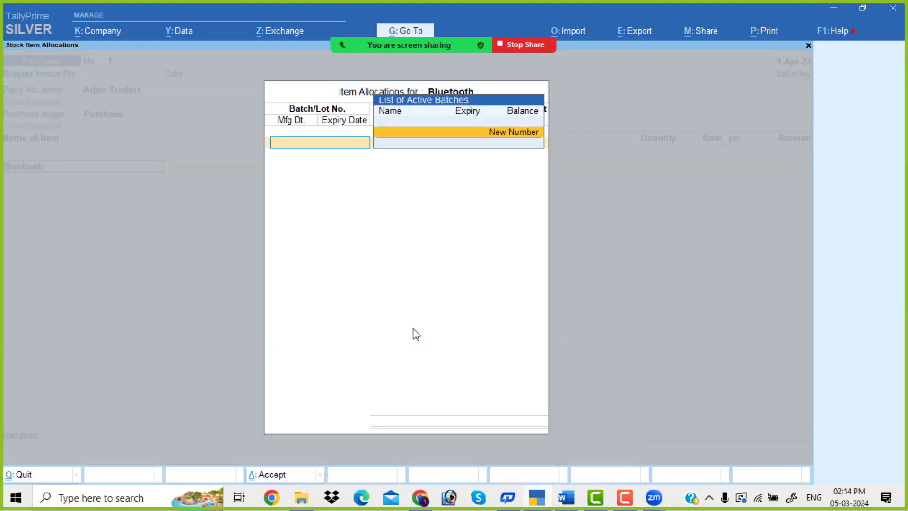
- Allocate Bluetooth to new batch number 852312 from the Word problem and admit the participant waiting in the meeting
{"action": "key", "text": "Escape"}
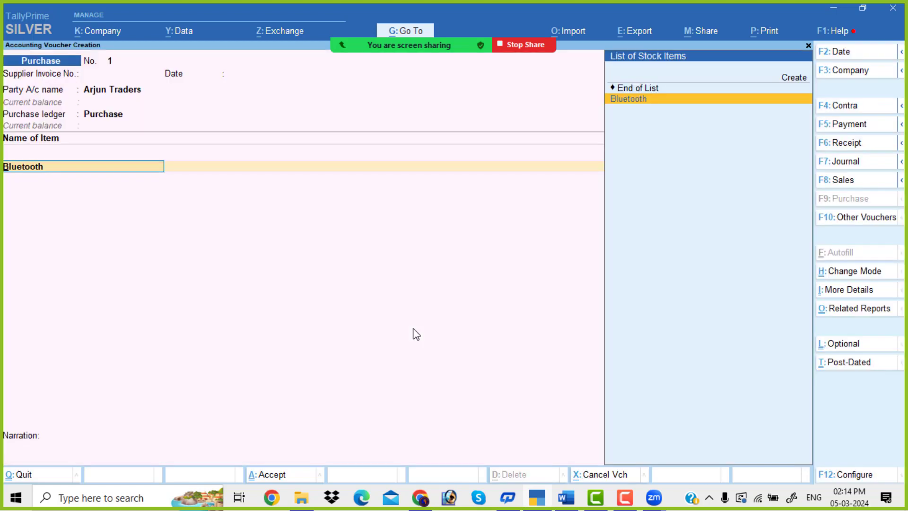
{"action": "key", "text": "Return"}
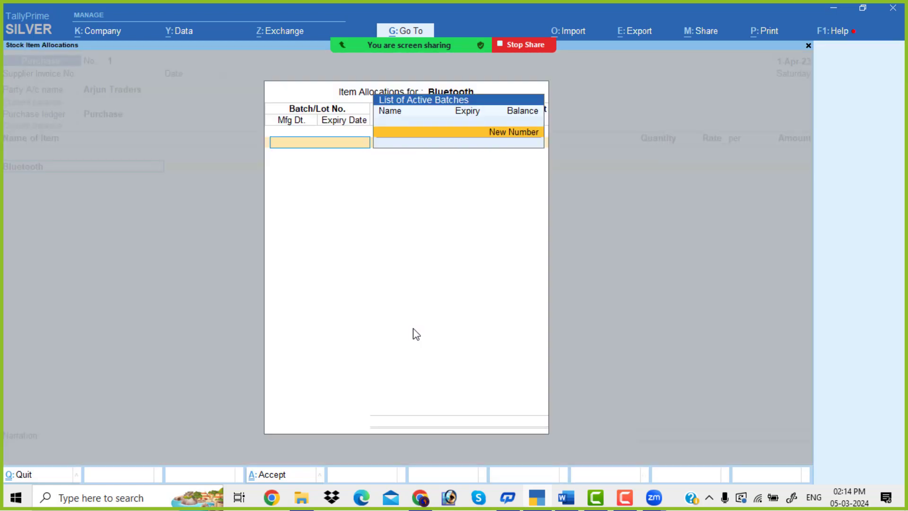
{"action": "key", "text": "Return"}
{"action": "key", "text": "alt+Tab"}
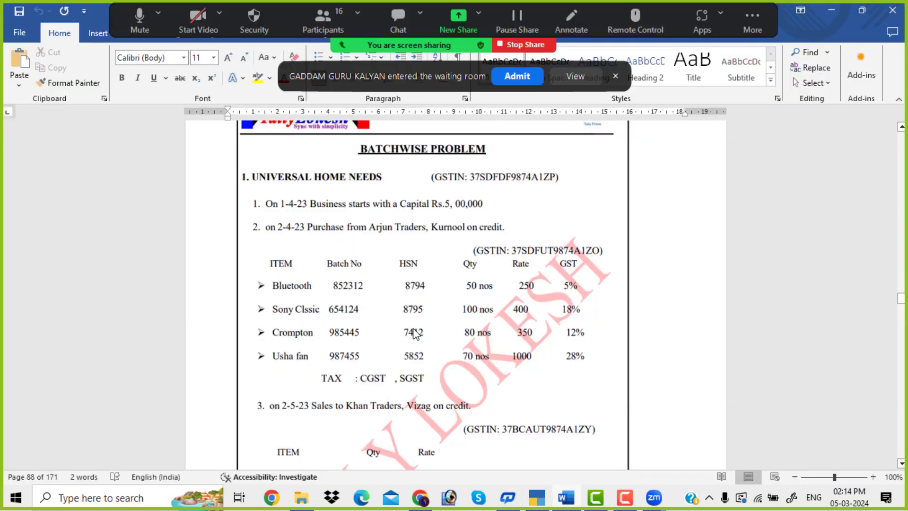
{"action": "left_click", "coordinate": [511, 78]}
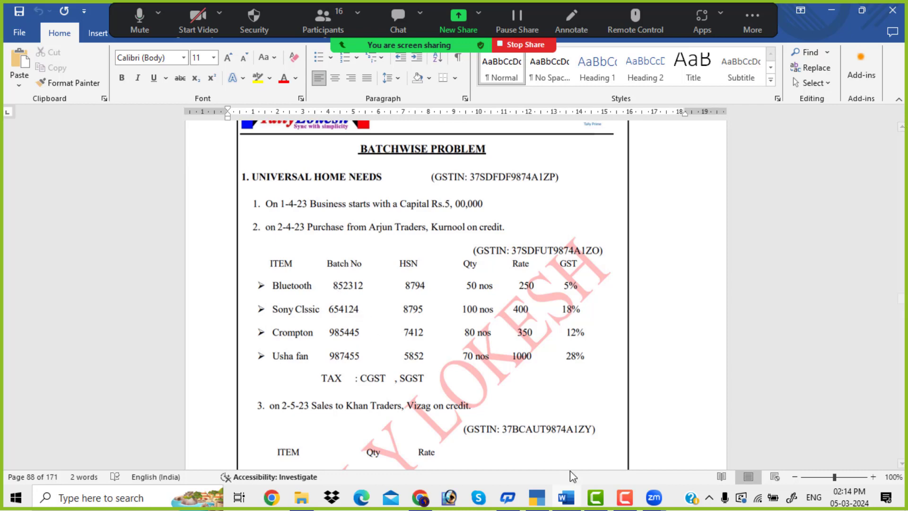
{"action": "key", "text": "alt+Tab"}
{"action": "type", "text": "8523"}
{"action": "key", "text": "alt+Tab"}
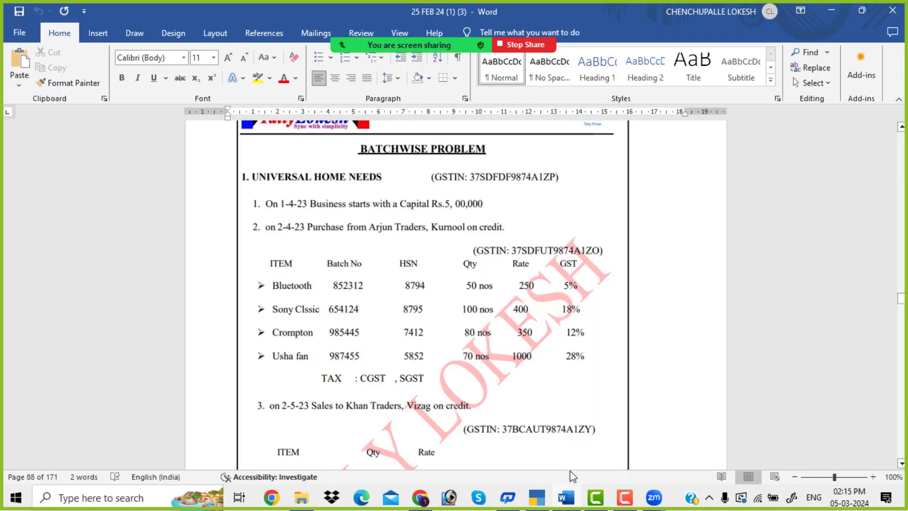
{"action": "key", "text": "alt+Tab"}
{"action": "type", "text": "2"}
{"action": "key", "text": "Return"}
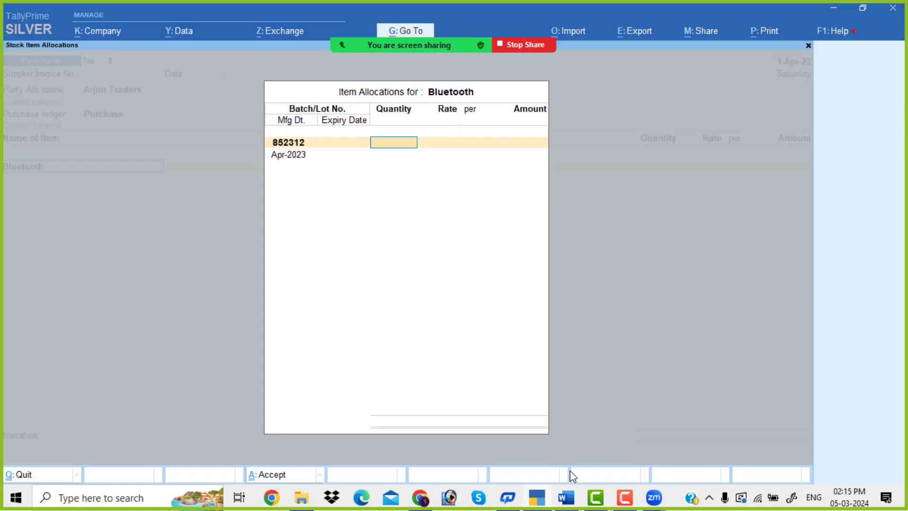
- Enter 50 nos at rate 250 with expiry date 31-Mar-24 for batch 852312, admitting the waiting meeting participant meanwhile
{"action": "key", "text": "alt+Tab"}
{"action": "key", "text": "alt+Tab"}
{"action": "type", "text": "50"}
{"action": "key", "text": "Return"}
{"action": "type", "text": "250"}
{"action": "key", "text": "Return"}
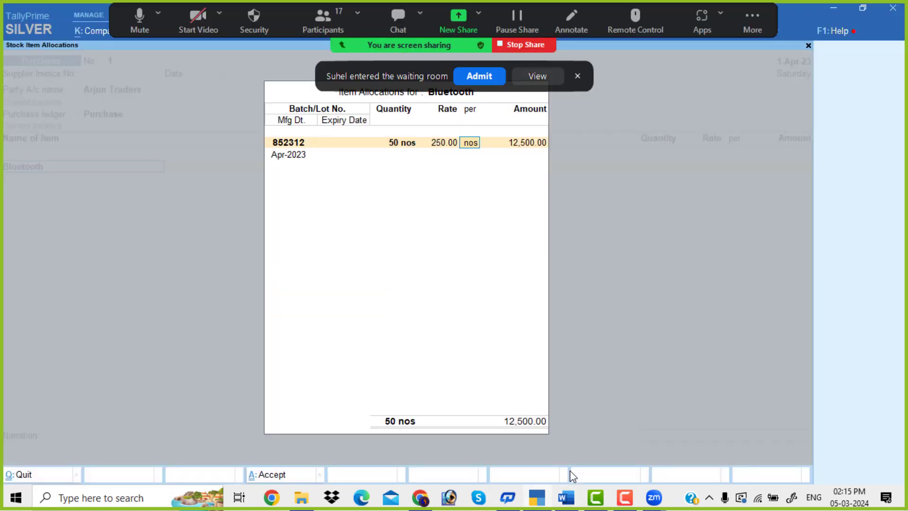
{"action": "key", "text": "Return"}
{"action": "left_click", "coordinate": [480, 81]}
{"action": "key", "text": "Return"}
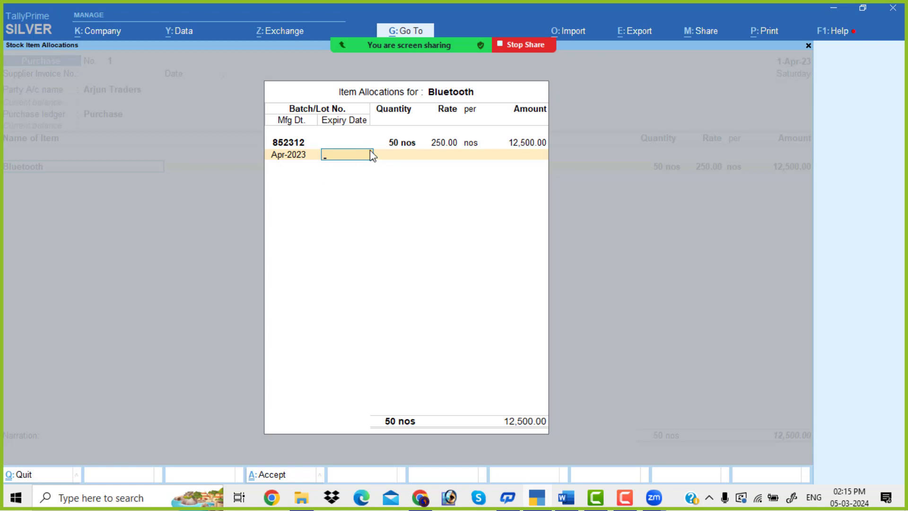
{"action": "type", "text": "31-3"}
{"action": "key", "text": "Return"}
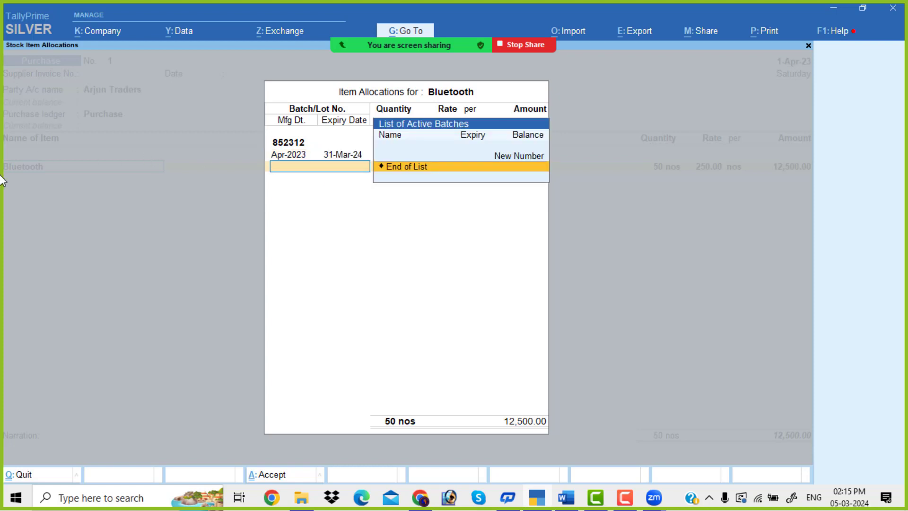
- Add a second Bluetooth batch with the new number 741852
{"action": "key", "text": "Up"}
{"action": "key", "text": "Return"}
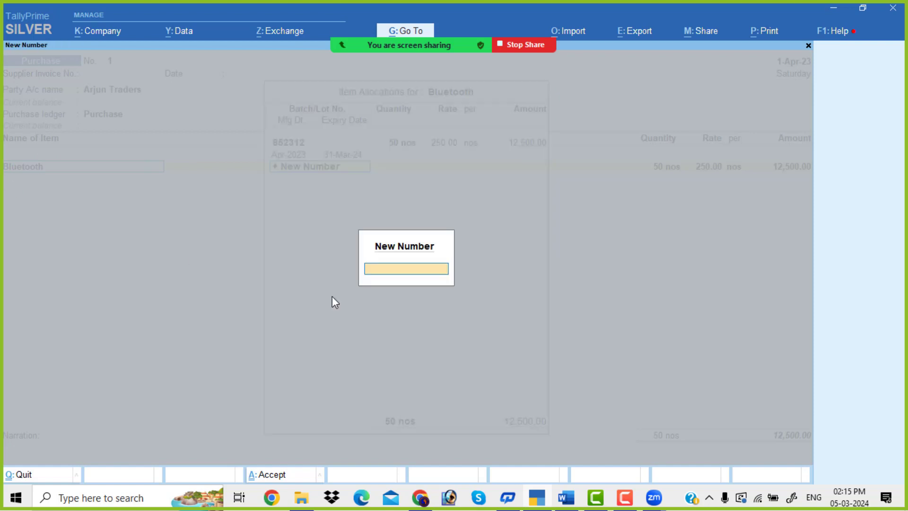
{"action": "type", "text": "7"}
{"action": "key", "text": "Return"}
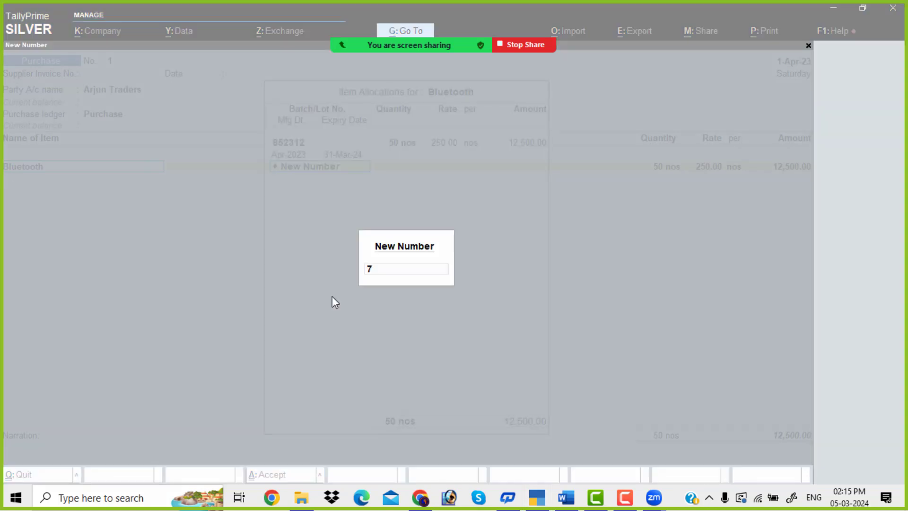
{"action": "left_click", "coordinate": [390, 269]}
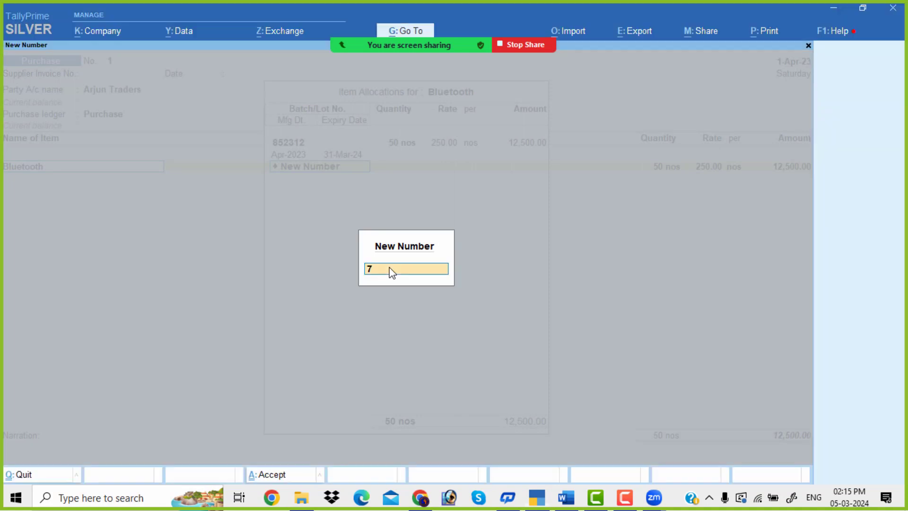
{"action": "type", "text": "741852"}
{"action": "key", "text": "Return"}
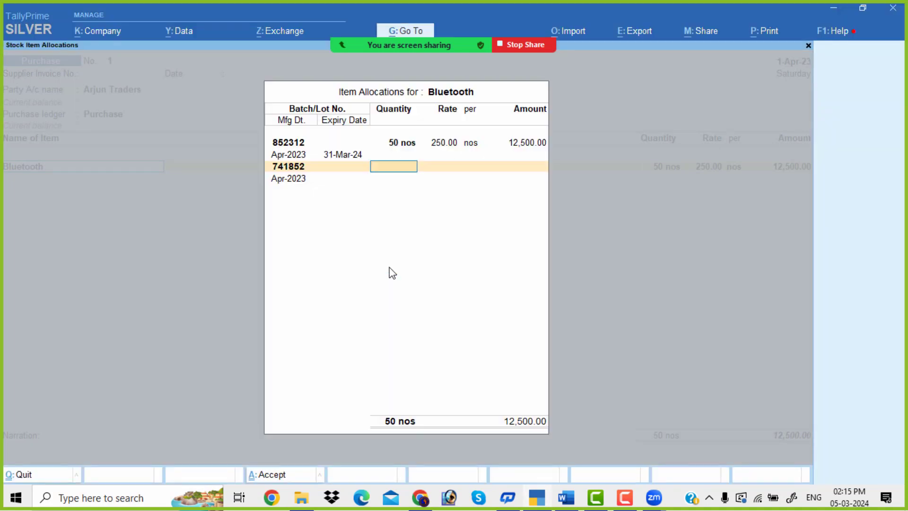
- Enter 50 nos at rate 250 with expiry date 31-Mar-24 for batch 741852
{"action": "type", "text": "50"}
{"action": "key", "text": "Return"}
{"action": "key", "text": "Return"}
{"action": "key", "text": "Return"}
{"action": "key", "text": "Return"}
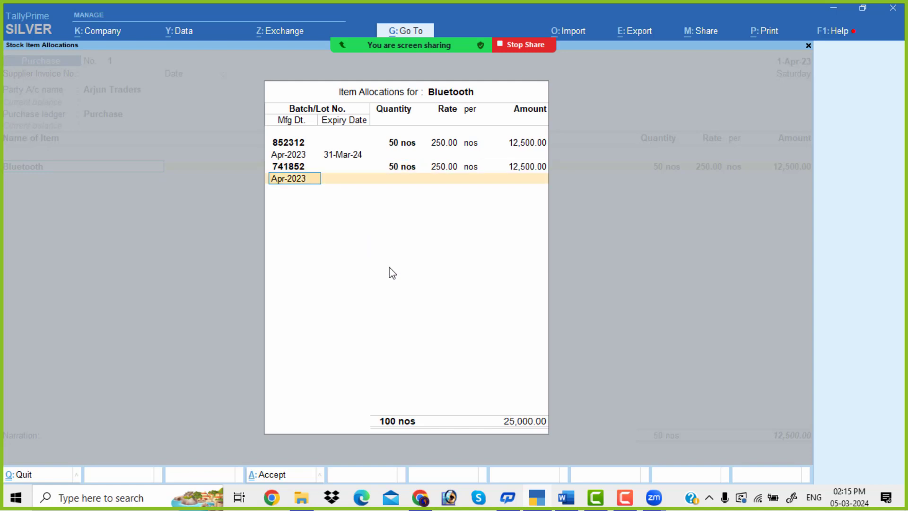
{"action": "type", "text": "31-3-24"}
{"action": "key", "text": "Return"}
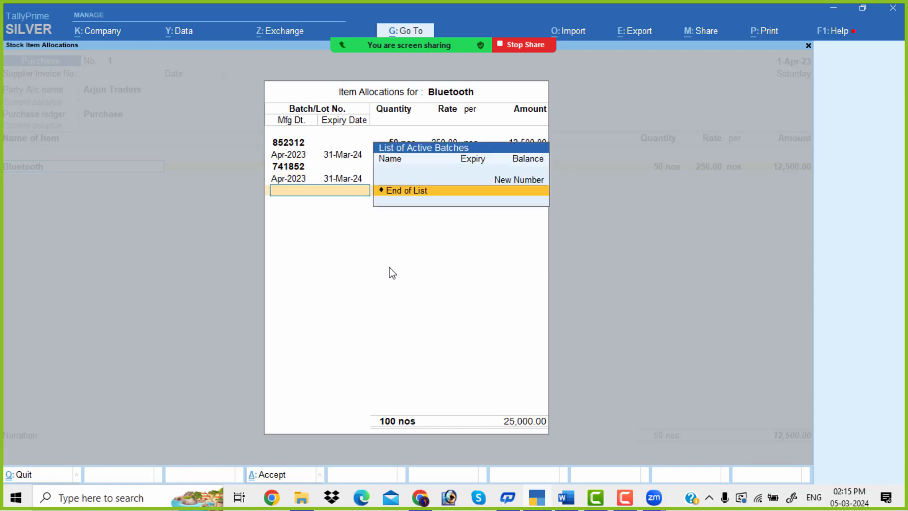
- Add a third batch 963852 with 50 nos at rate 250 expiring 31-Mar-24, and complete the Bluetooth allocation
{"action": "key", "text": "Up"}
{"action": "key", "text": "Return"}
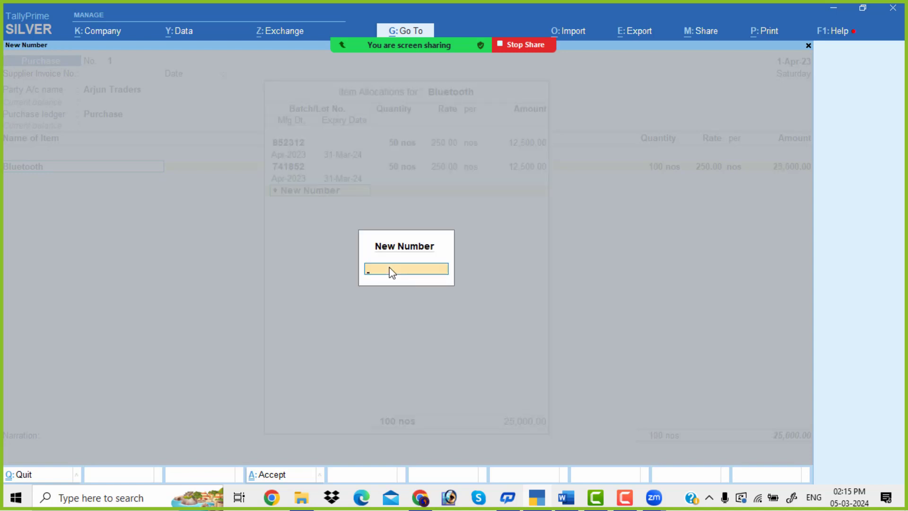
{"action": "type", "text": "963852"}
{"action": "key", "text": "Return"}
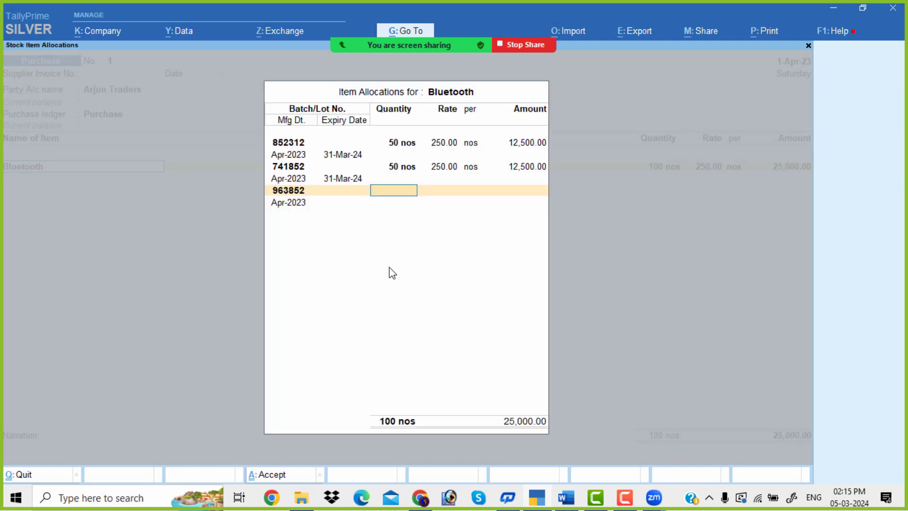
{"action": "type", "text": "50"}
{"action": "key", "text": "Return"}
{"action": "key", "text": "Return"}
{"action": "key", "text": "Return"}
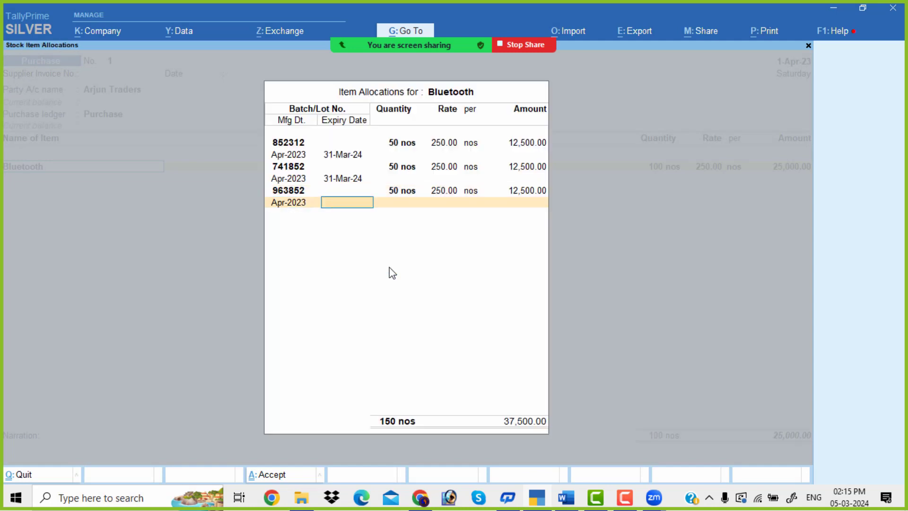
{"action": "type", "text": "31-3"}
{"action": "key", "text": "Return"}
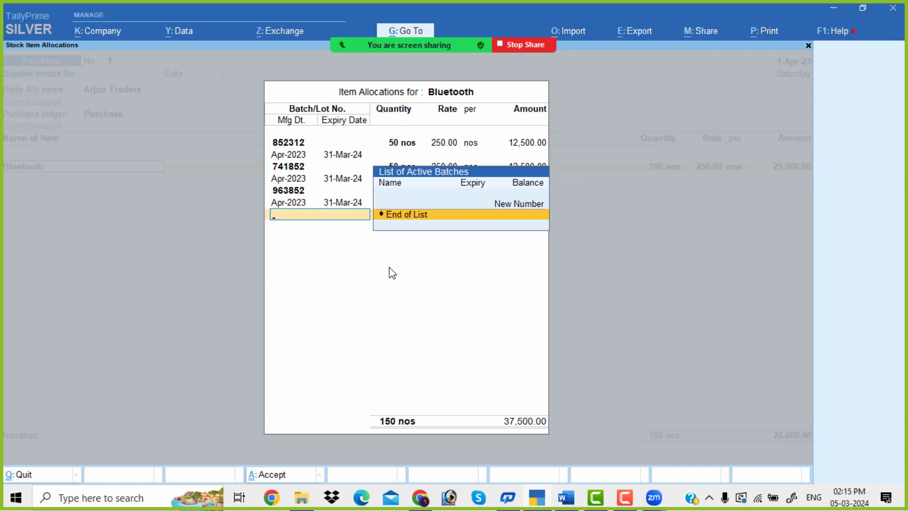
{"action": "key", "text": "Return"}
{"action": "key", "text": "Return"}
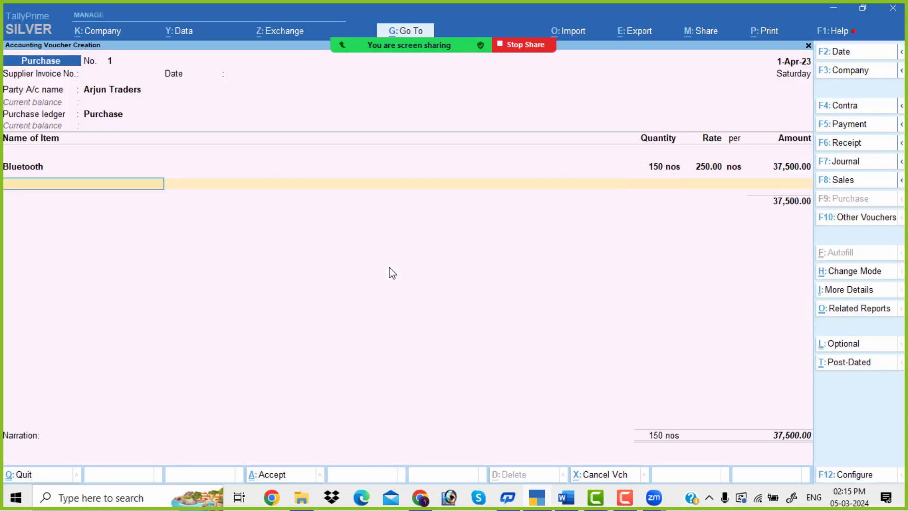
- Start a new stock item named Sony Classic with nos as its unit, checking the item name in the Word problem sheet
{"action": "key", "text": "alt+c"}
{"action": "key", "text": "alt+Tab"}
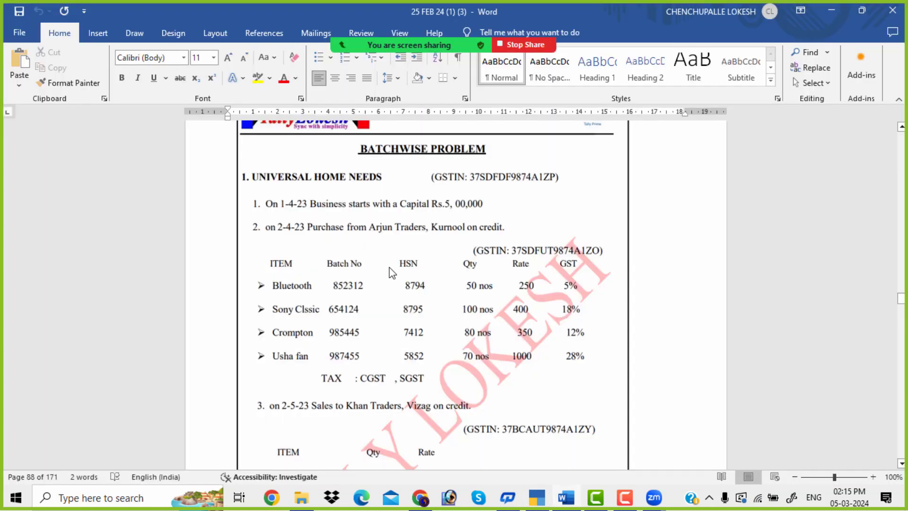
{"action": "key", "text": "alt+Tab"}
{"action": "type", "text": "Sony"}
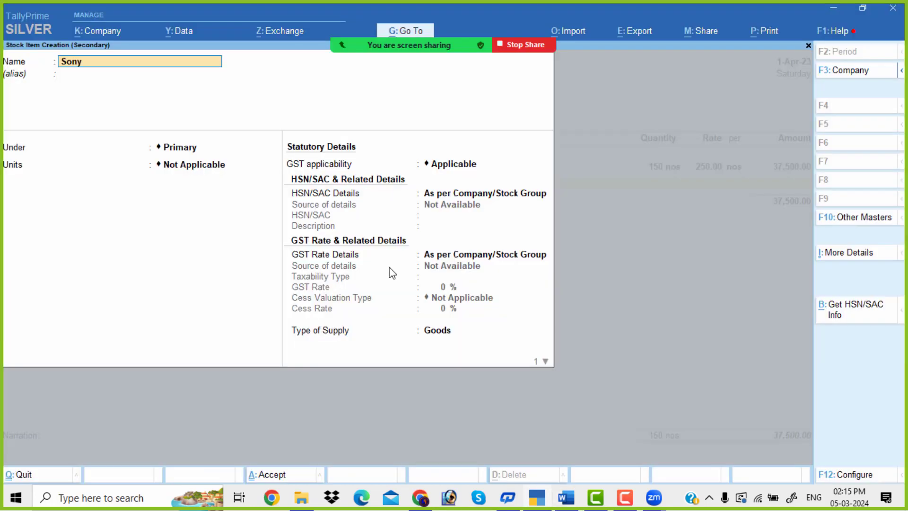
{"action": "type", "text": " Classic"}
{"action": "key", "text": "Return"}
{"action": "key", "text": "Return"}
{"action": "key", "text": "Down"}
{"action": "key", "text": "Return"}
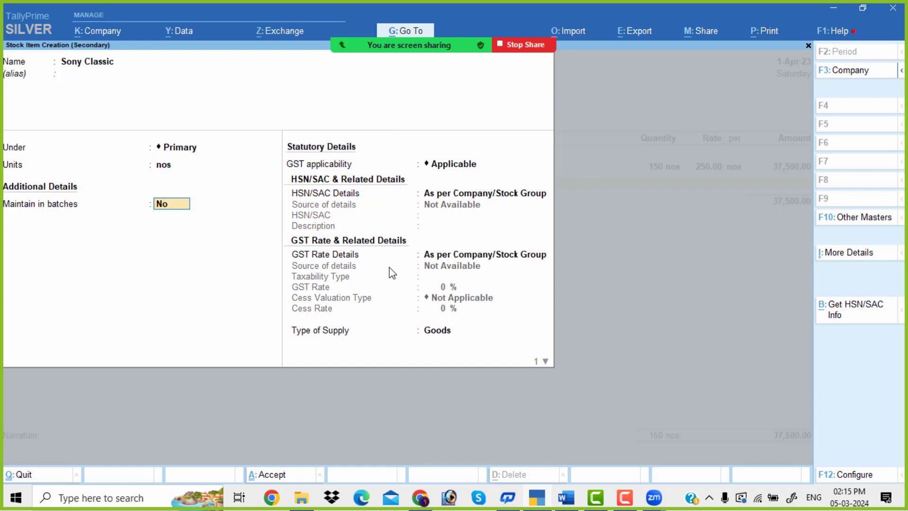
- Enable batch maintenance, manufacturing date tracking and expiry dates for Sony Classic
{"action": "key", "text": "y"}
{"action": "key", "text": "y"}
{"action": "key", "text": "y"}
{"action": "key", "text": "Return"}
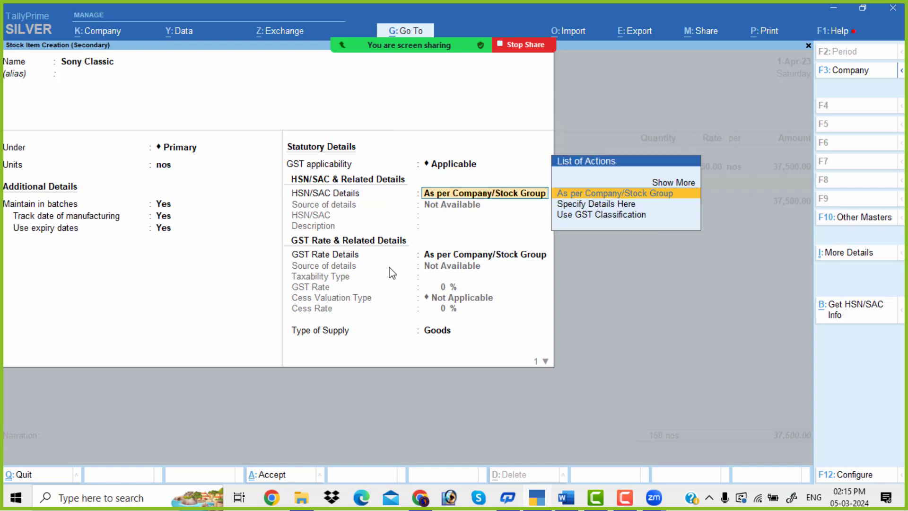
- Specify HSN/SAC details directly for Sony Classic with the code 852369
{"action": "key", "text": "Down"}
{"action": "key", "text": "Return"}
{"action": "type", "text": "852369"}
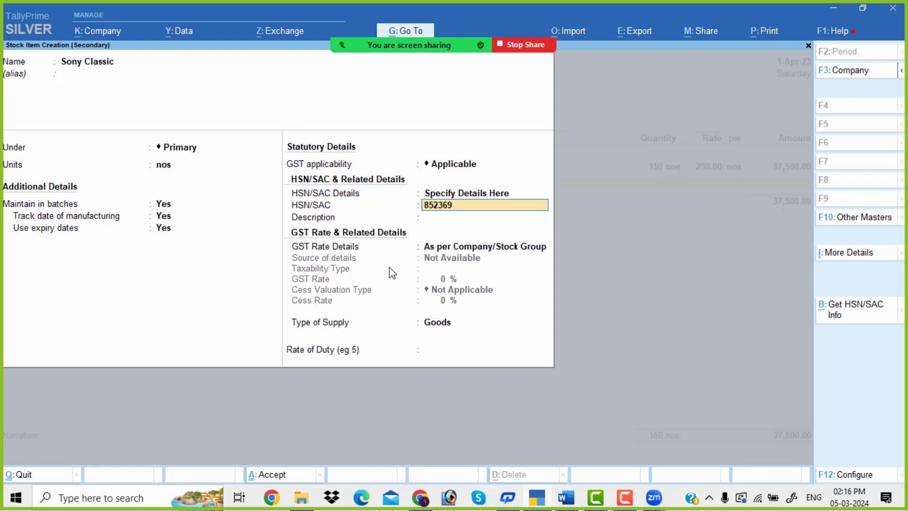
{"action": "key", "text": "Return"}
- Specify Sony Classic as taxable at 18% GST per the Word problem sheet, and save the stock item
{"action": "key", "text": "Return"}
{"action": "key", "text": "Down"}
{"action": "key", "text": "Return"}
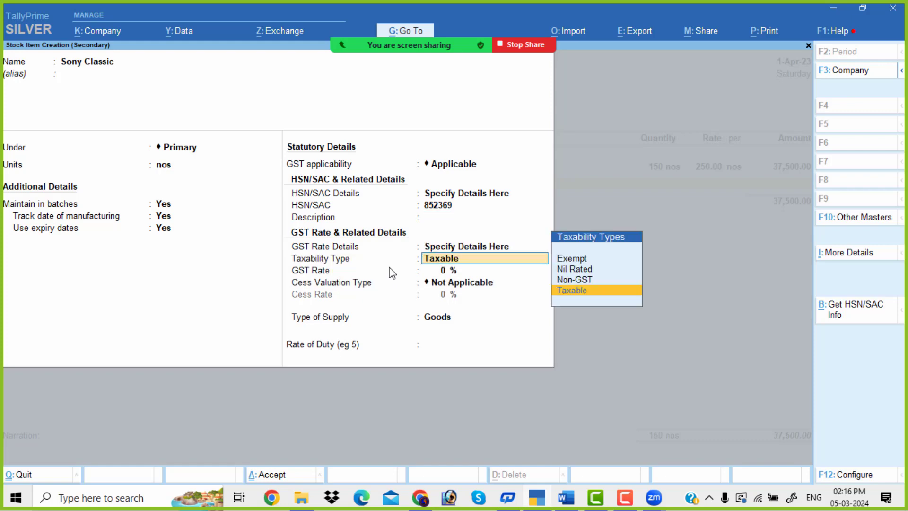
{"action": "key", "text": "Return"}
{"action": "key", "text": "alt+Tab"}
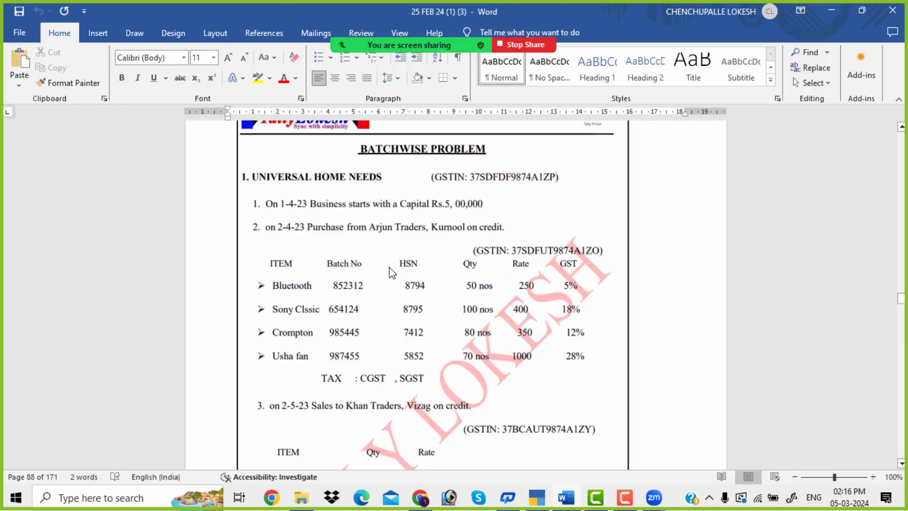
{"action": "key", "text": "alt+Tab"}
{"action": "type", "text": "18"}
{"action": "key", "text": "Return"}
{"action": "key", "text": "Return"}
{"action": "key", "text": "Return"}
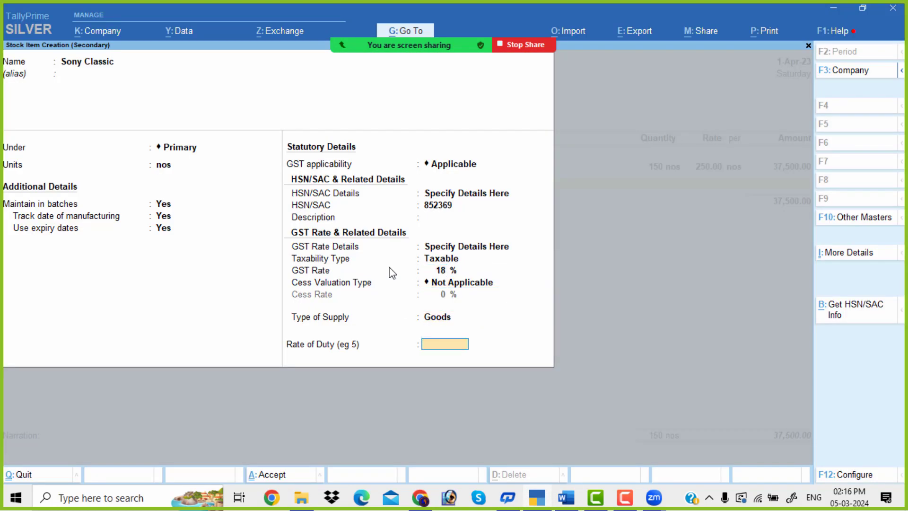
{"action": "key", "text": "Return"}
{"action": "key", "text": "Return"}
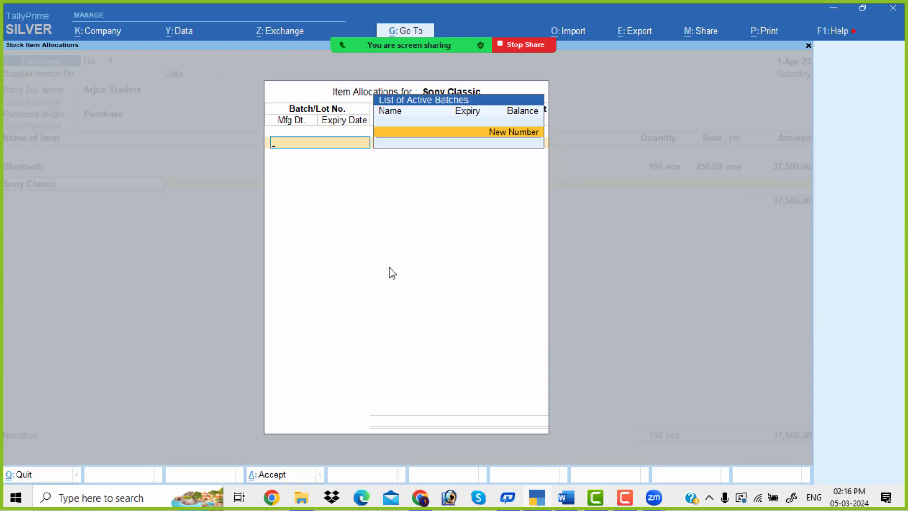
- Add new batch number 654124 for Sony Classic, taken from the Word problem sheet
{"action": "key", "text": "Return"}
{"action": "key", "text": "alt+Tab"}
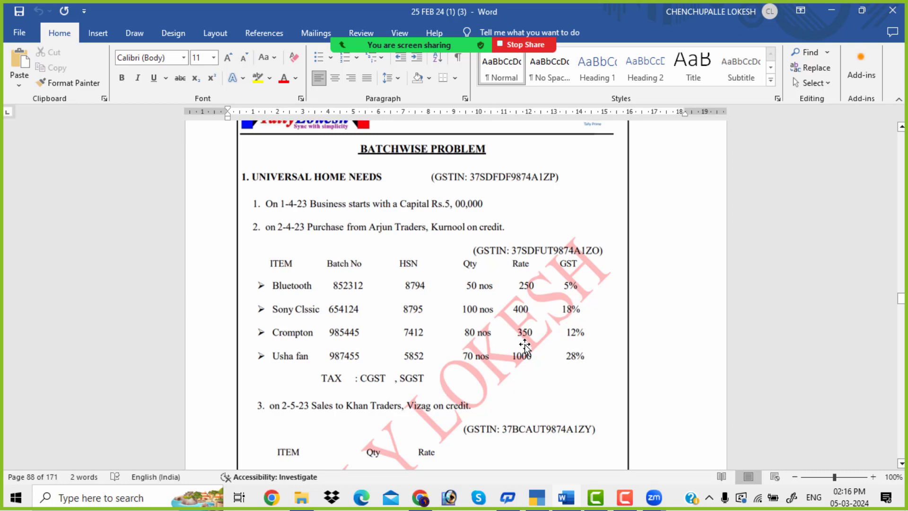
{"action": "key", "text": "alt+Tab"}
{"action": "type", "text": "654124"}
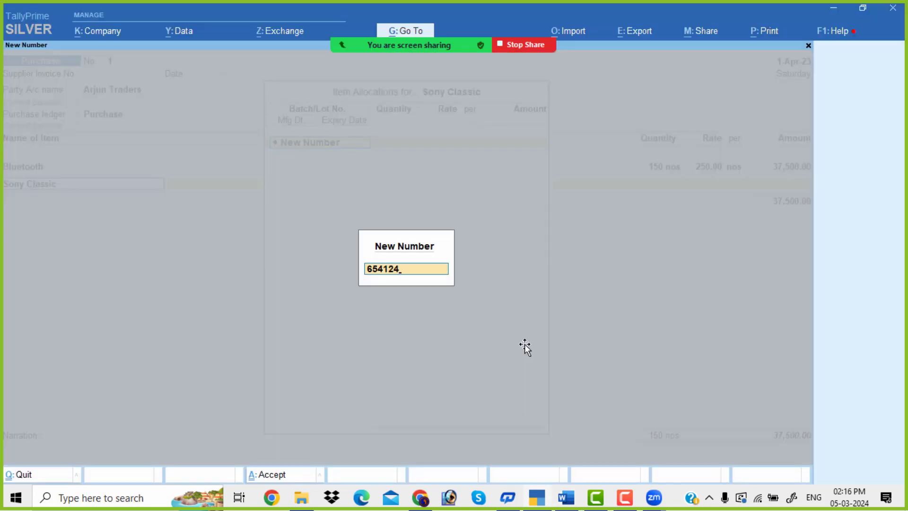
{"action": "key", "text": "Return"}
- Enter 100 nos at rate 400 for batch 654124, checking the figures in the Word problem sheet
{"action": "key", "text": "alt+Tab"}
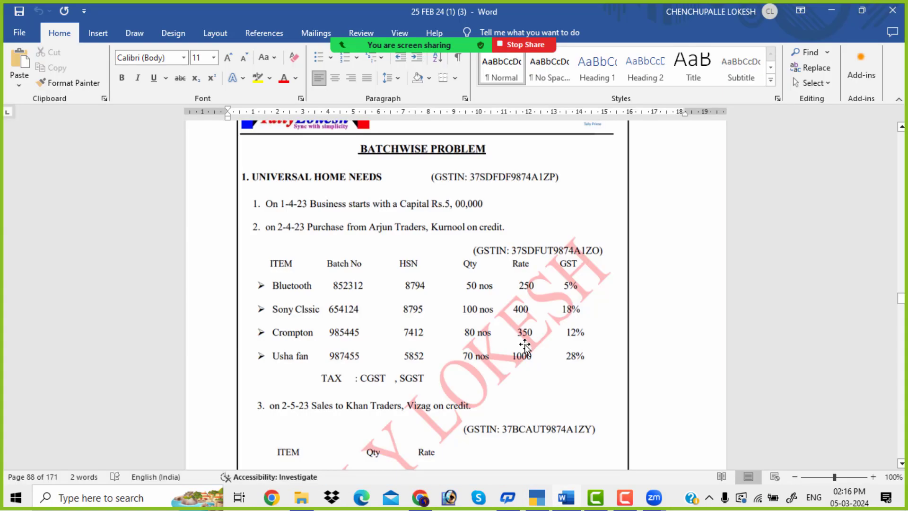
{"action": "key", "text": "alt+Tab"}
{"action": "type", "text": "100"}
{"action": "key", "text": "Return"}
{"action": "type", "text": "40"}
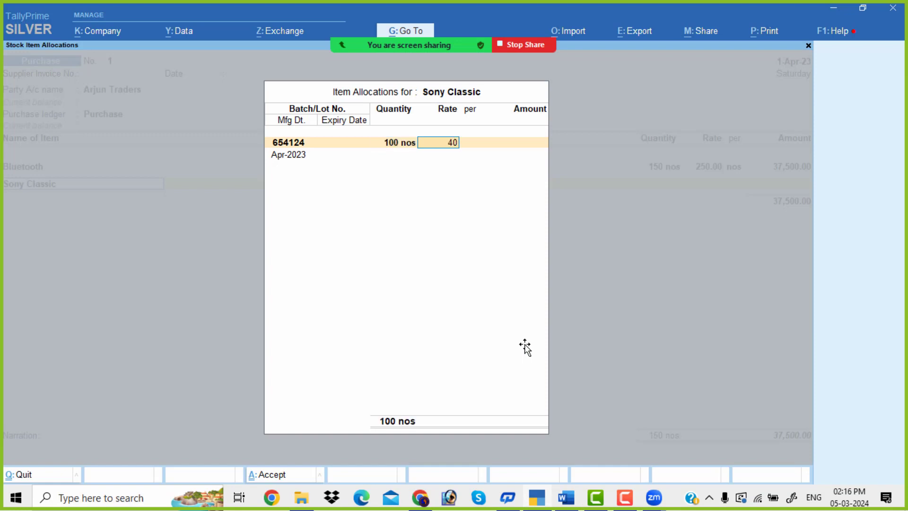
{"action": "type", "text": "0"}
{"action": "key", "text": "Return"}
{"action": "key", "text": "Return"}
{"action": "key", "text": "Return"}
- Set batch 654124's expiry date to 31-3 and complete the Sony Classic allocation
{"action": "key", "text": "Return"}
{"action": "type", "text": "31"}
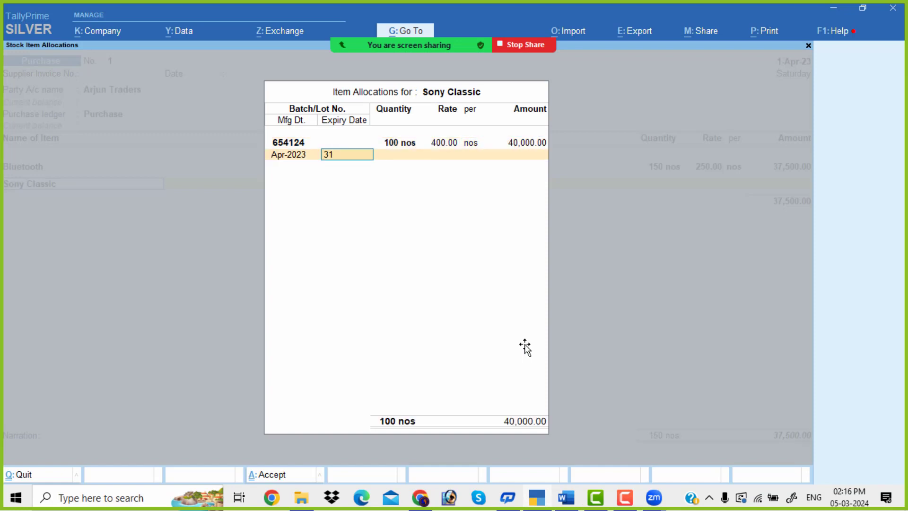
{"action": "type", "text": "-3"}
{"action": "key", "text": "Return"}
{"action": "key", "text": "Return"}
{"action": "key", "text": "Return"}
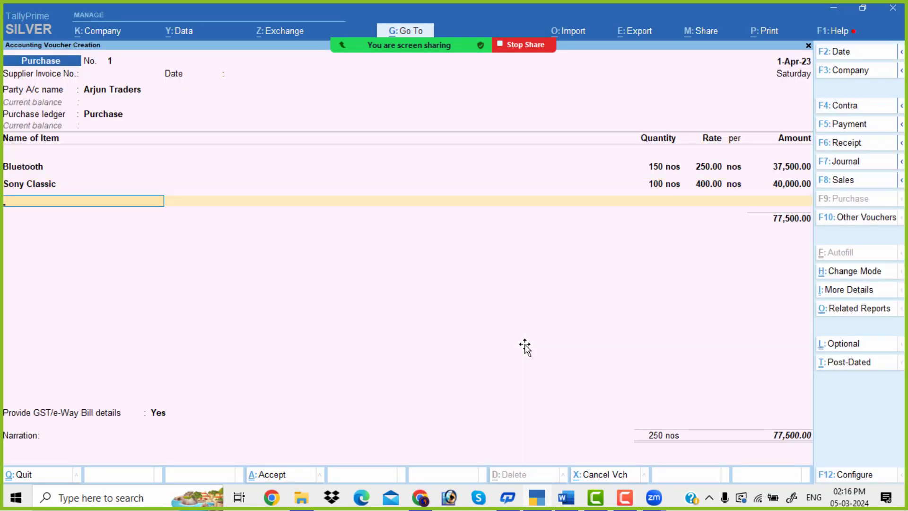
- Start a new stock item named Crompton with nos as its unit, checking the name in the Word problem sheet
{"action": "key", "text": "alt+c"}
{"action": "key", "text": "alt+Tab"}
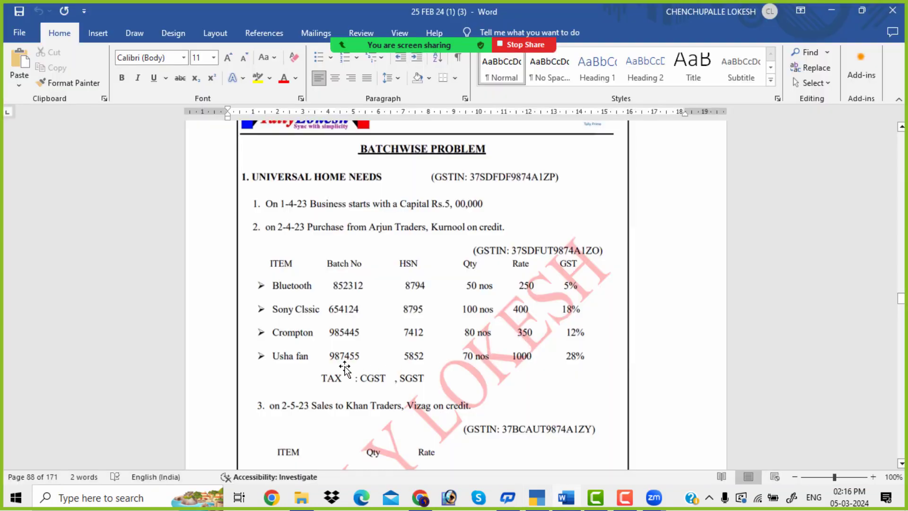
{"action": "scroll", "coordinate": [344, 368], "scroll_direction": "down", "scroll_amount": 3}
{"action": "key", "text": "alt+Tab"}
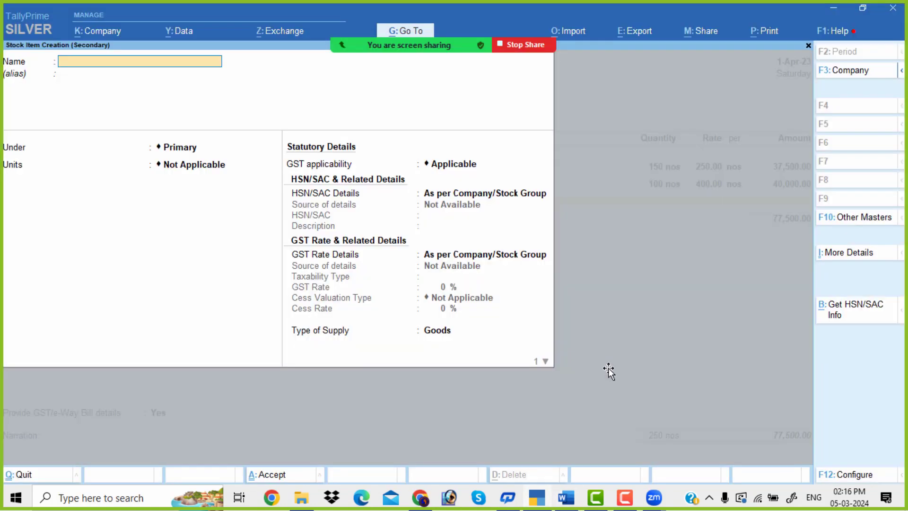
{"action": "type", "text": "Crompton"}
{"action": "key", "text": "Return"}
{"action": "key", "text": "Return"}
{"action": "key", "text": "Down"}
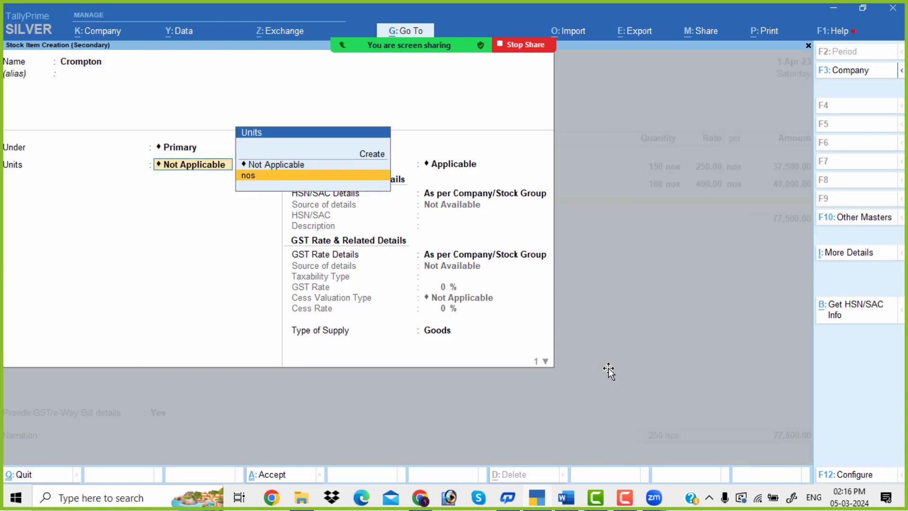
{"action": "key", "text": "Return"}
- Enable batch maintenance, manufacturing date tracking and expiry dates for Crompton
{"action": "key", "text": "y"}
{"action": "key", "text": "y"}
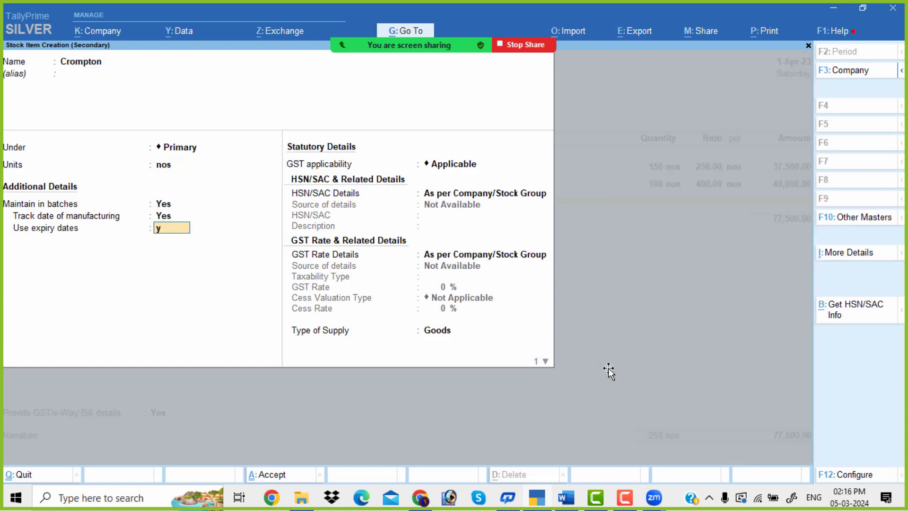
{"action": "key", "text": "y"}
{"action": "key", "text": "Return"}
- Specify HSN/SAC details directly for Crompton with the code 98746
{"action": "key", "text": "Down"}
{"action": "key", "text": "Return"}
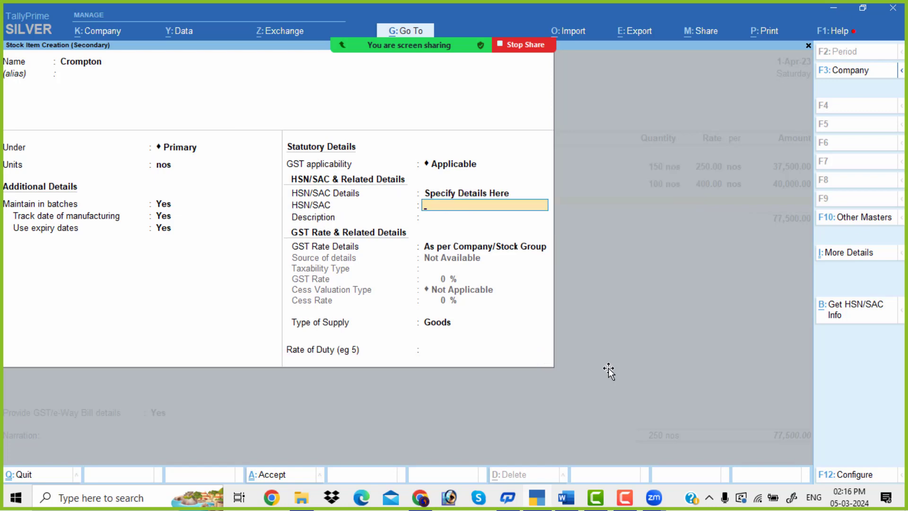
{"action": "type", "text": "98746"}
{"action": "key", "text": "Return"}
{"action": "key", "text": "Return"}
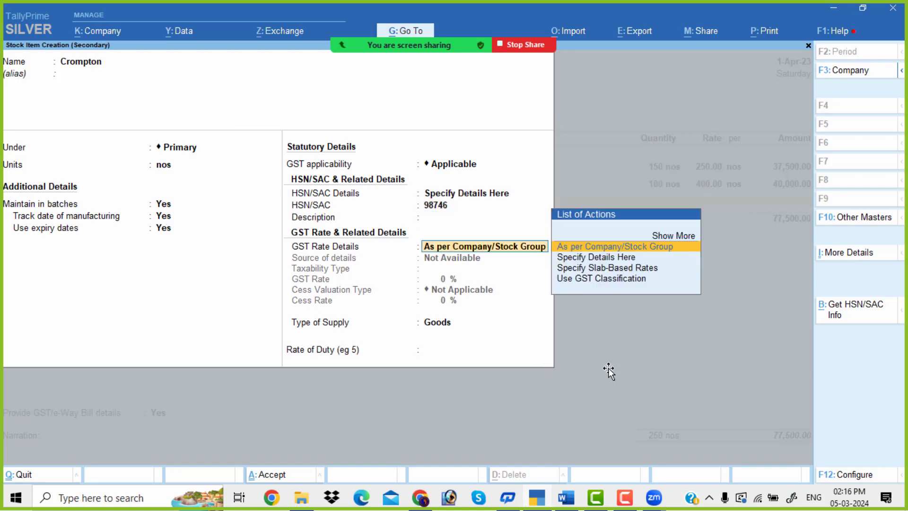
- Specify Crompton as taxable at 12% GST per the Word problem sheet, and save the stock item
{"action": "key", "text": "Down"}
{"action": "key", "text": "Return"}
{"action": "key", "text": "Return"}
{"action": "key", "text": "alt+Tab"}
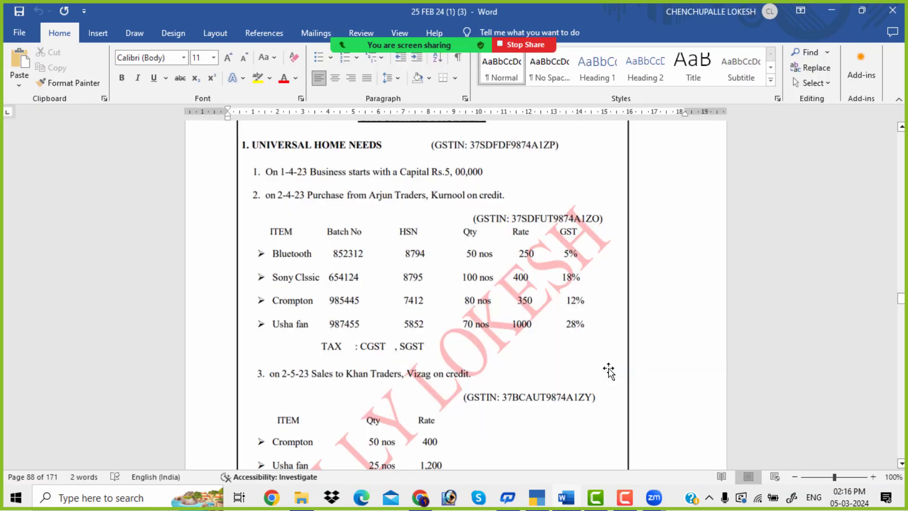
{"action": "key", "text": "alt+Tab"}
{"action": "type", "text": "12"}
{"action": "key", "text": "Return"}
{"action": "key", "text": "Return"}
{"action": "key", "text": "Return"}
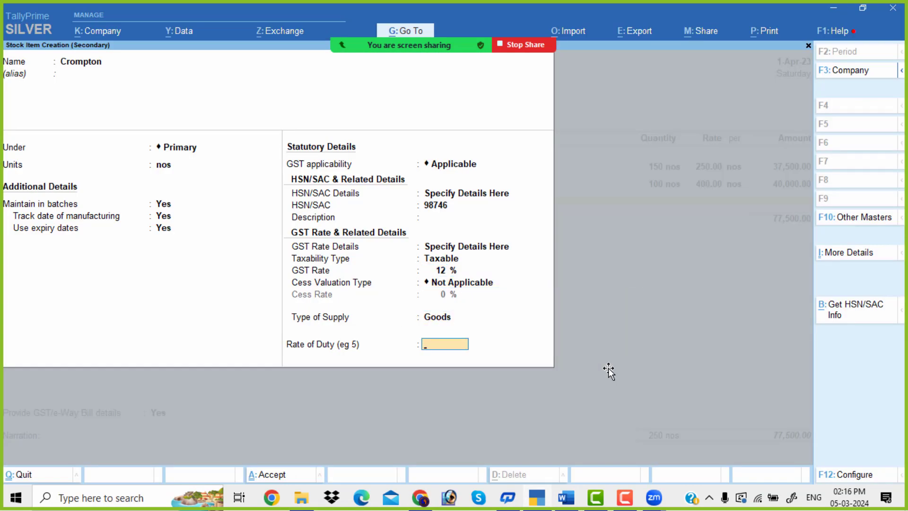
{"action": "key", "text": "Return"}
{"action": "key", "text": "Return"}
- Add new batch number 985445 for Crompton, reading it from the Word problem sheet
{"action": "key", "text": "alt+Tab"}
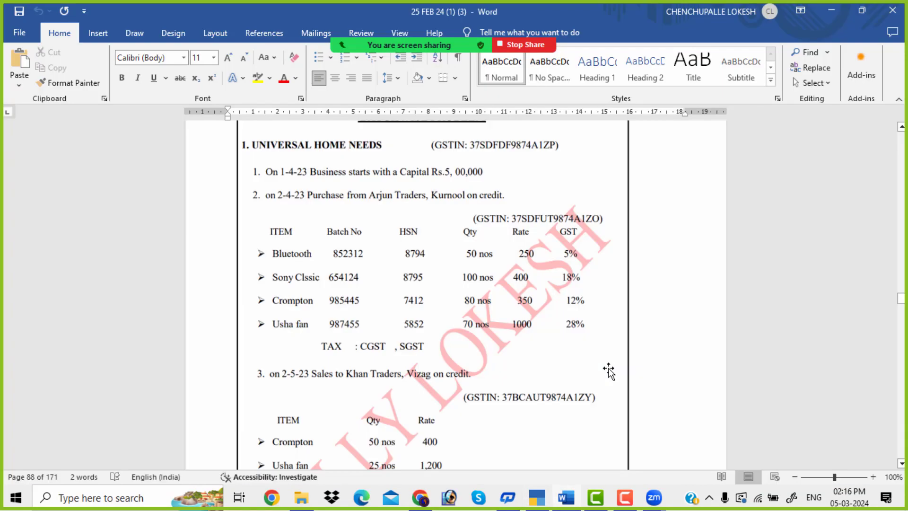
{"action": "key", "text": "alt+Tab"}
{"action": "type", "text": "985"}
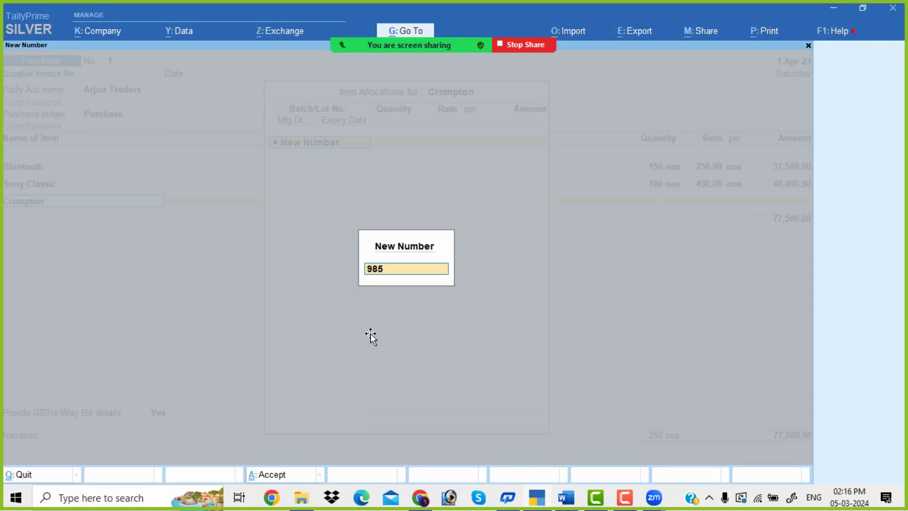
{"action": "key", "text": "alt+Tab"}
{"action": "key", "text": "alt+Tab"}
{"action": "type", "text": "445"}
{"action": "key", "text": "Return"}
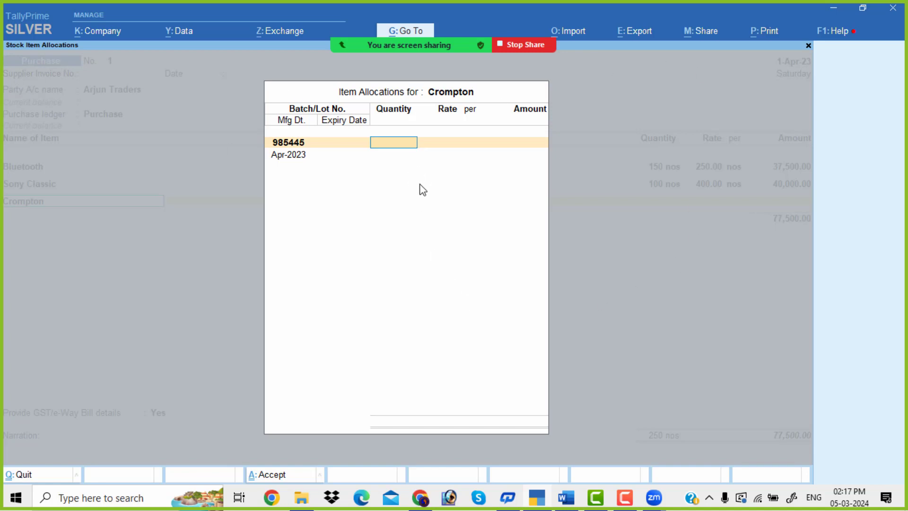
- Enter 80 nos at rate 350 for batch 985445, checking the figures in the Word problem sheet
{"action": "key", "text": "alt+Tab"}
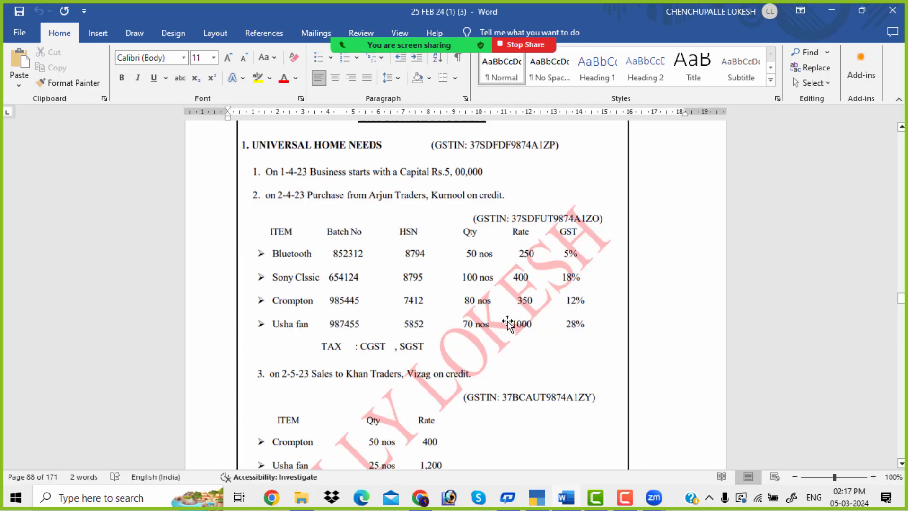
{"action": "key", "text": "alt+Tab"}
{"action": "type", "text": "80"}
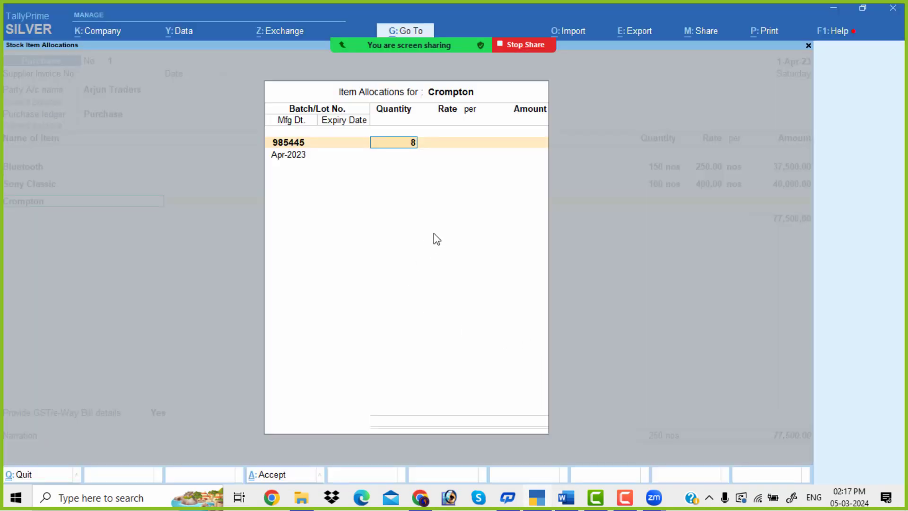
{"action": "key", "text": "Return"}
{"action": "key", "text": "alt+Tab"}
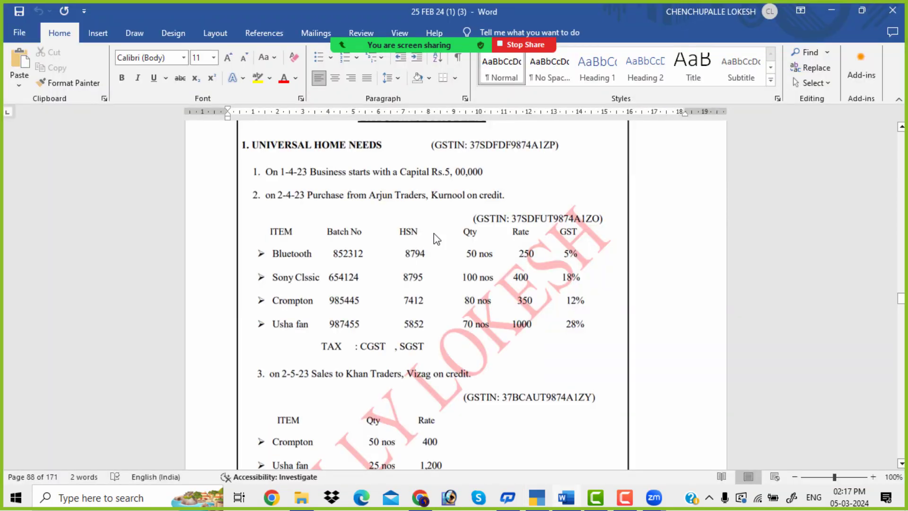
{"action": "key", "text": "alt+Tab"}
{"action": "type", "text": "350"}
{"action": "key", "text": "Return"}
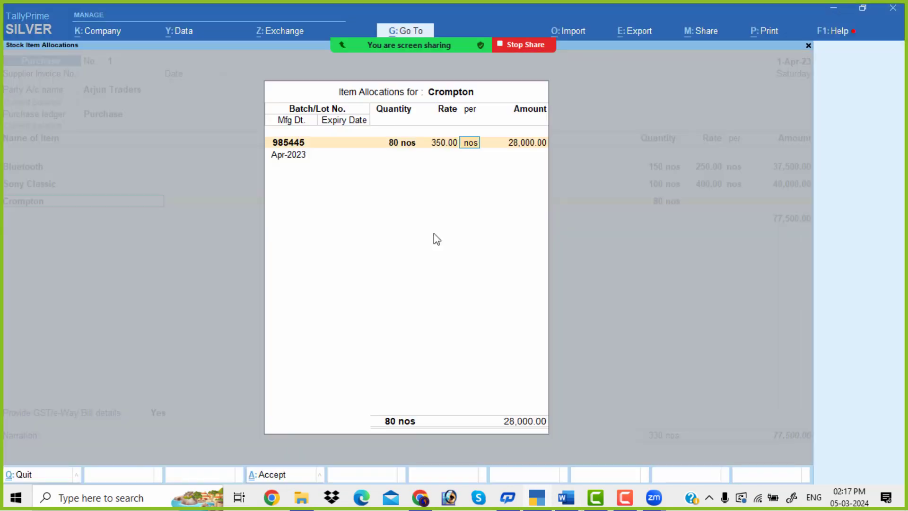
{"action": "key", "text": "Return"}
- Set batch 985445's expiry date to 31-5 and complete the Crompton allocation
{"action": "key", "text": "Return"}
{"action": "type", "text": "31-5"}
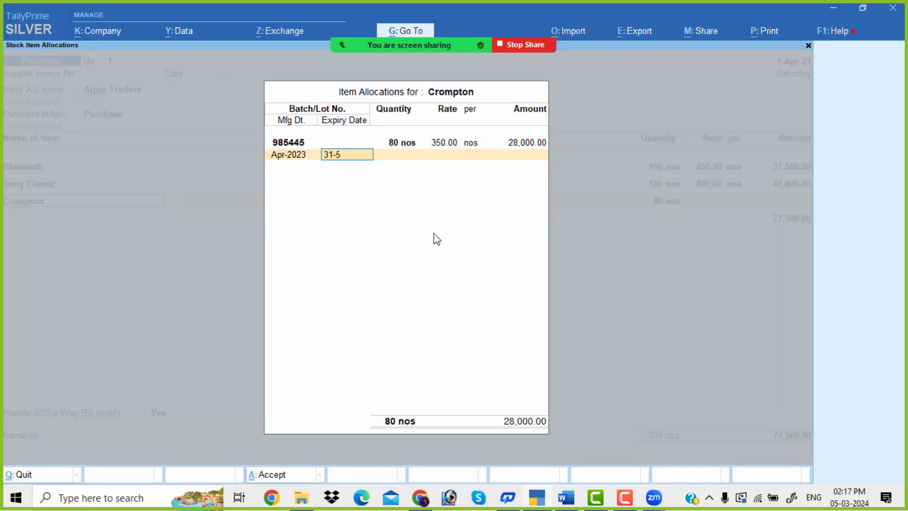
{"action": "key", "text": "Return"}
{"action": "key", "text": "Return"}
{"action": "key", "text": "Return"}
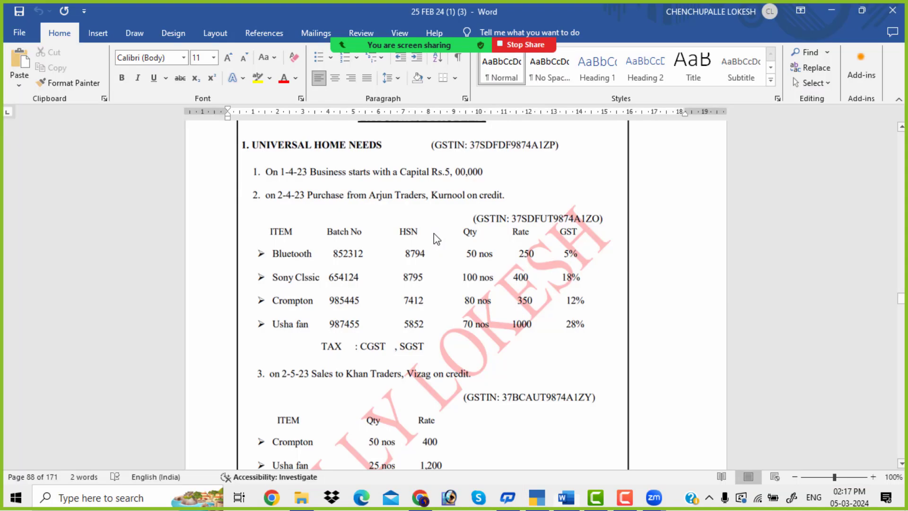
- Start a new stock item named Usha Fan with nos as its unit, checking the name in the Word problem sheet
{"action": "key", "text": "alt+Tab"}
{"action": "key", "text": "alt+Tab"}
{"action": "key", "text": "alt+c"}
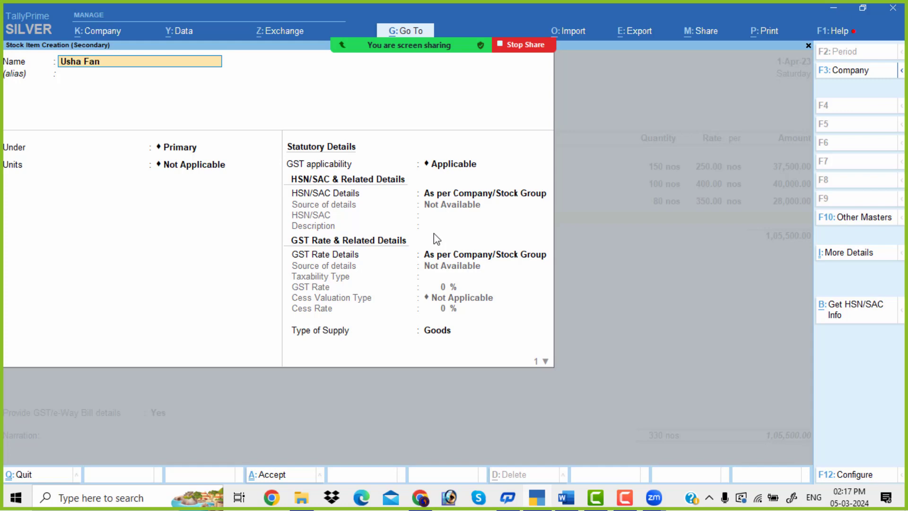
{"action": "key", "text": "Return"}
{"action": "key", "text": "Return"}
{"action": "key", "text": "Down"}
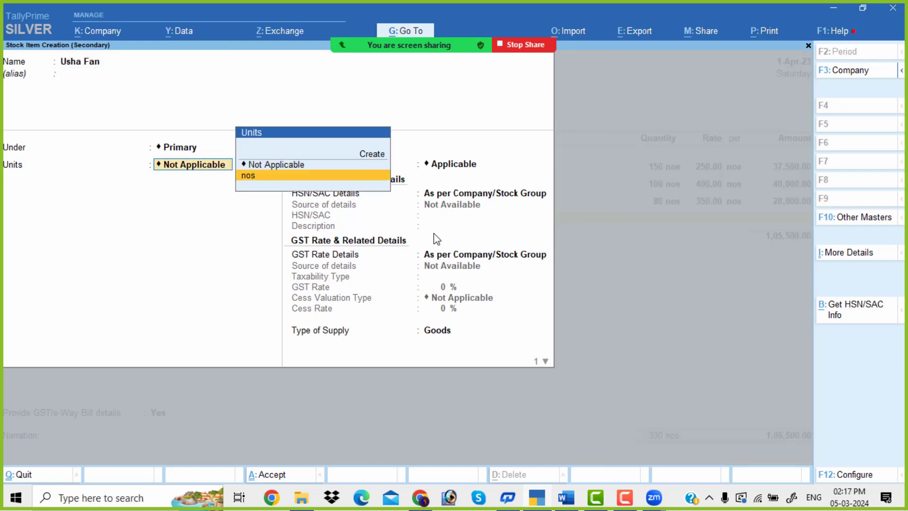
{"action": "key", "text": "Return"}
- Enable batch maintenance, manufacturing date tracking and expiry dates for Usha Fan
{"action": "type", "text": "y"}
{"action": "key", "text": "Return"}
{"action": "type", "text": "y"}
{"action": "key", "text": "Return"}
{"action": "type", "text": "y"}
{"action": "key", "text": "Return"}
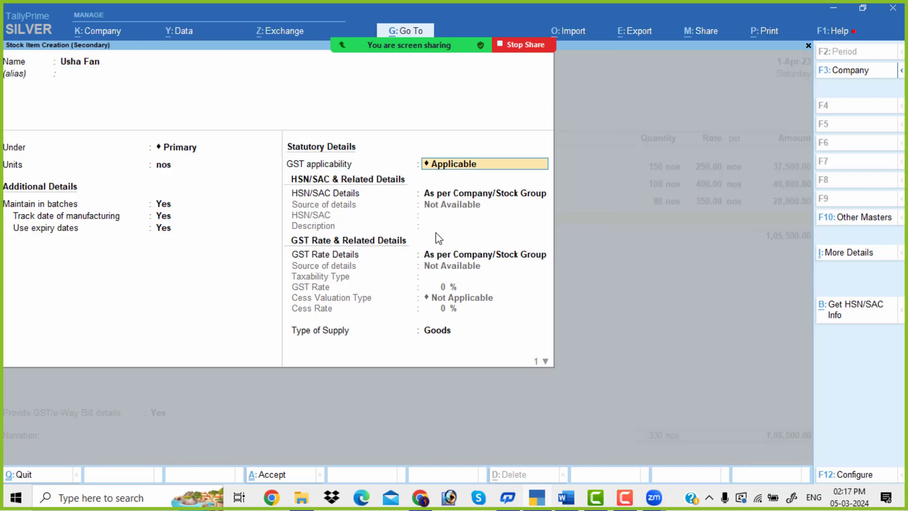
- Specify Usha Fan's HSN/SAC details directly in the stock item and enter the HSN/SAC code 25469
{"action": "key", "text": "Return"}
{"action": "key", "text": "Down"}
{"action": "key", "text": "Return"}
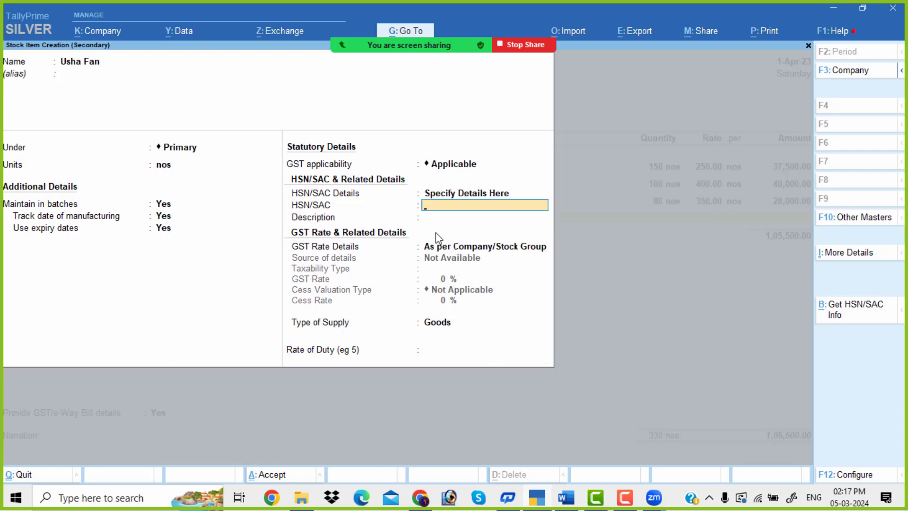
{"action": "type", "text": "25469"}
{"action": "key", "text": "Return"}
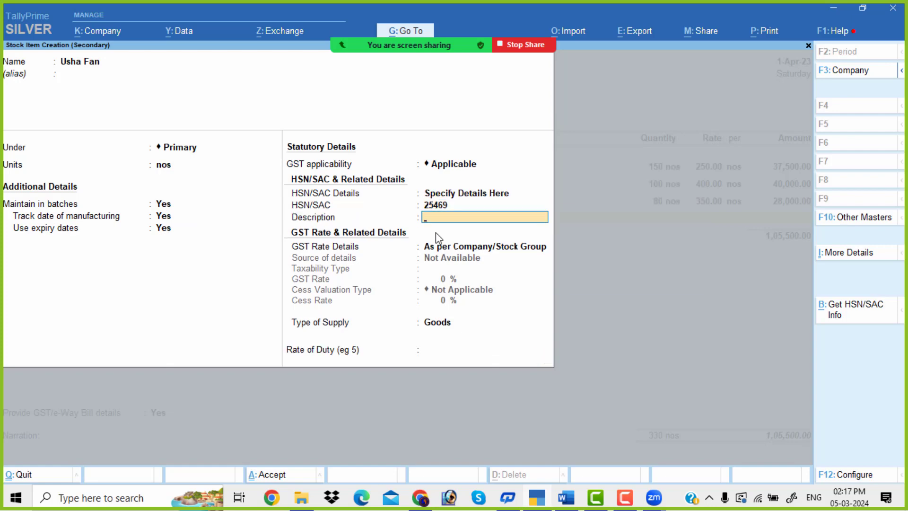
- Specify Usha Fan as taxable at a 28% GST rate, checking the Word problem sheet, and save the stock item
{"action": "key", "text": "Return"}
{"action": "key", "text": "Down"}
{"action": "key", "text": "Return"}
{"action": "key", "text": "Return"}
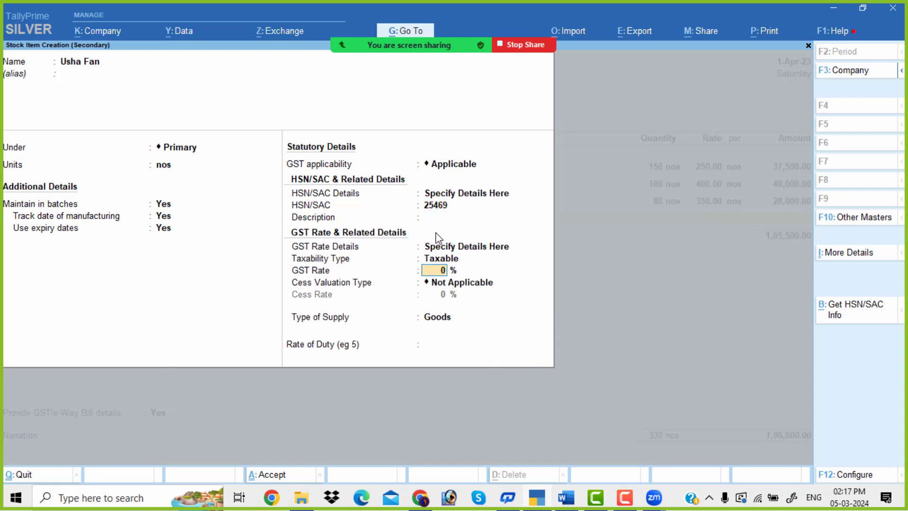
{"action": "type", "text": "18"}
{"action": "key", "text": "alt+Tab"}
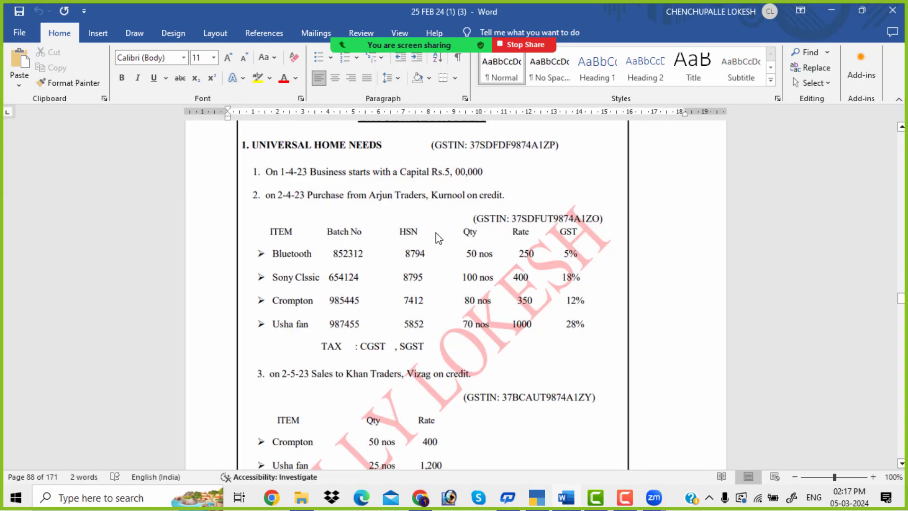
{"action": "key", "text": "alt+Tab"}
{"action": "type", "text": "18"}
{"action": "key", "text": "Return"}
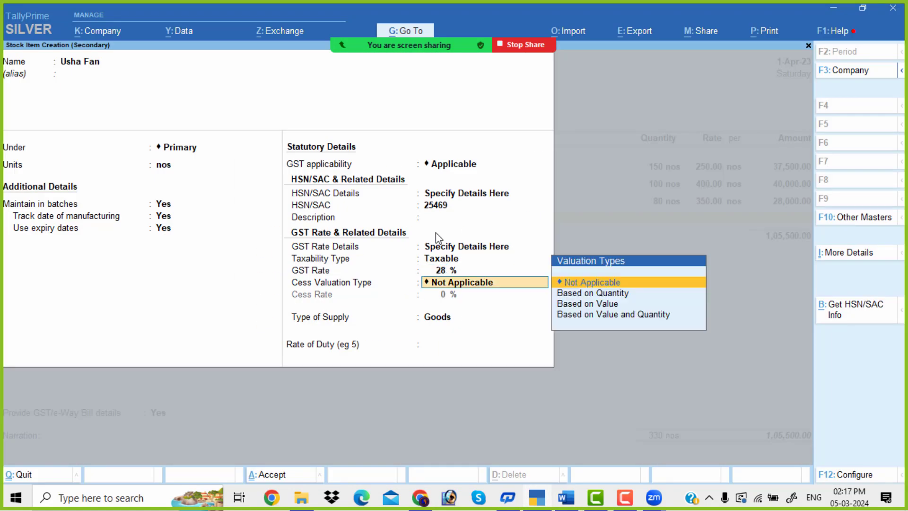
{"action": "key", "text": "Return"}
{"action": "key", "text": "ctrl+a"}
- Add a new batch numbered 987455 to the Usha Fan allocation, checking the number in the Word problem sheet
{"action": "key", "text": "Return"}
{"action": "key", "text": "Return"}
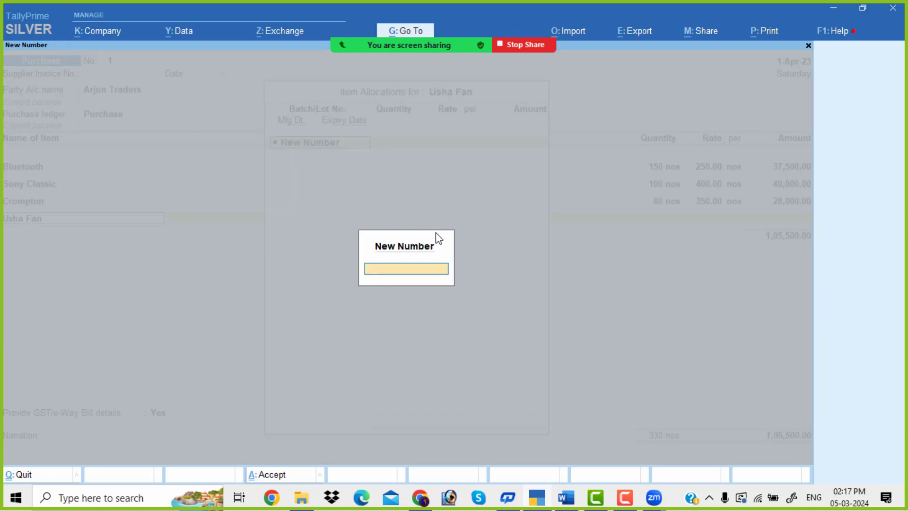
{"action": "key", "text": "alt+Tab"}
{"action": "key", "text": "alt+Tab"}
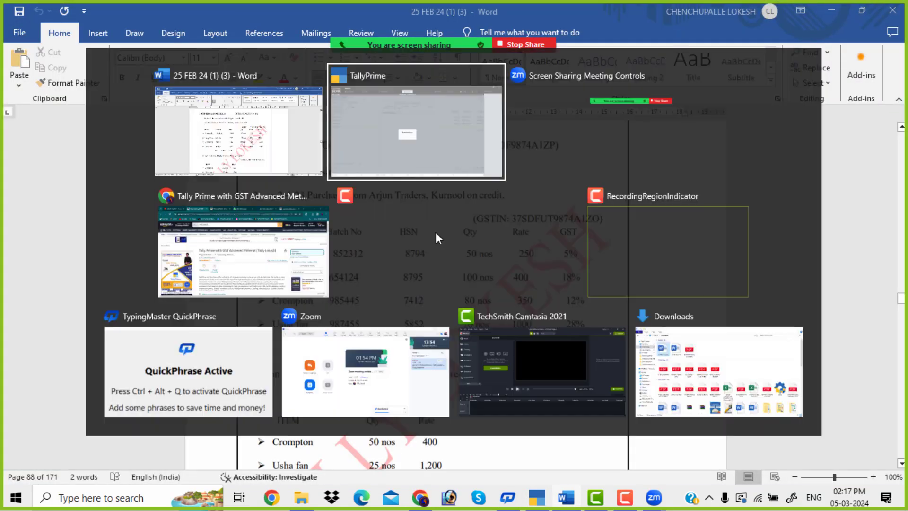
{"action": "type", "text": "987"}
{"action": "key", "text": "alt+Tab"}
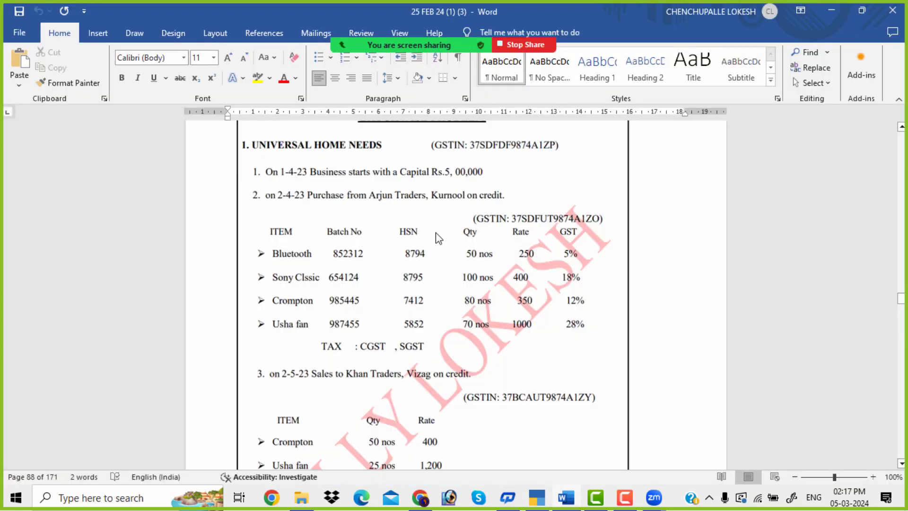
{"action": "key", "text": "alt+Tab"}
{"action": "type", "text": "74"}
{"action": "key", "text": "Return"}
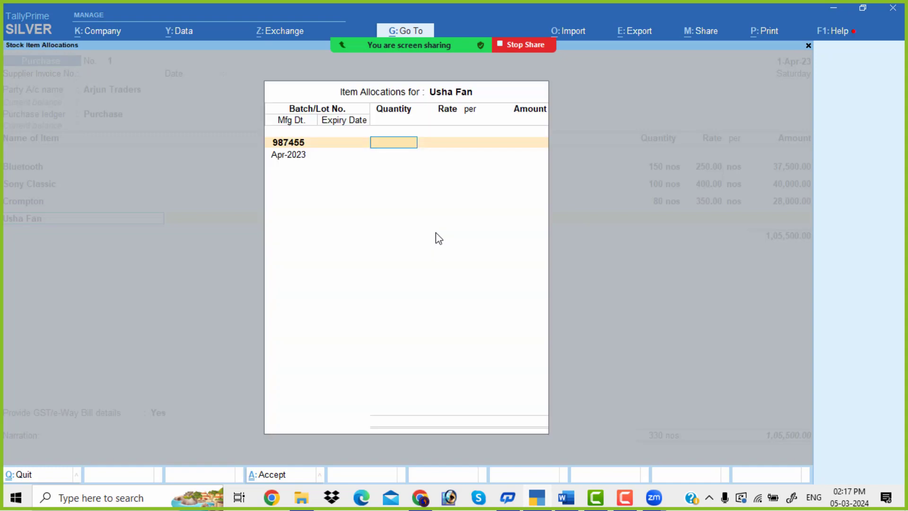
- Enter 70 nos at rate 1,000 for batch 987455, checking the figures in the Word problem sheet
{"action": "key", "text": "alt+Tab"}
{"action": "key", "text": "alt+Tab"}
{"action": "type", "text": "70"}
{"action": "key", "text": "Return"}
{"action": "type", "text": "1,000"}
{"action": "key", "text": "Return"}
{"action": "key", "text": "Return"}
{"action": "key", "text": "Return"}
{"action": "key", "text": "Return"}
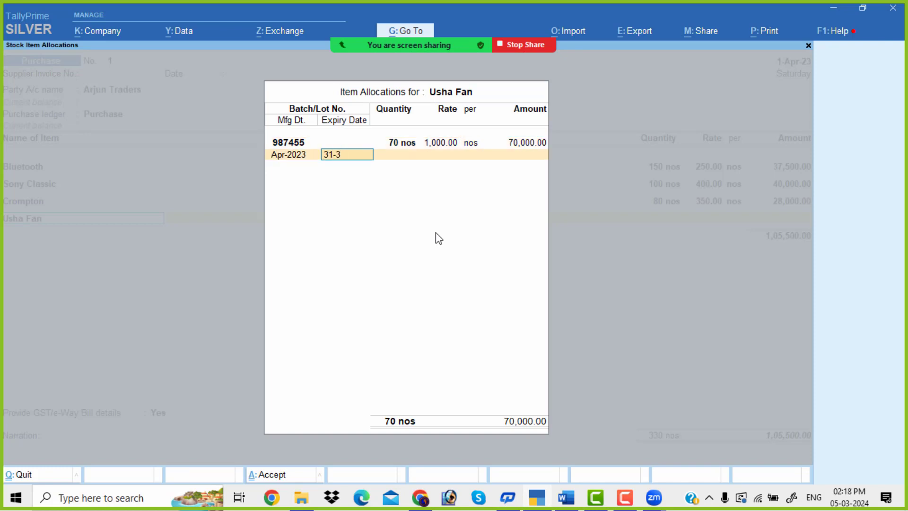
- Set batch 987455's expiry date to 31-3 and complete the Usha Fan allocation
{"action": "type", "text": "31-3"}
{"action": "key", "text": "Return"}
{"action": "key", "text": "Return"}
{"action": "key", "text": "Return"}
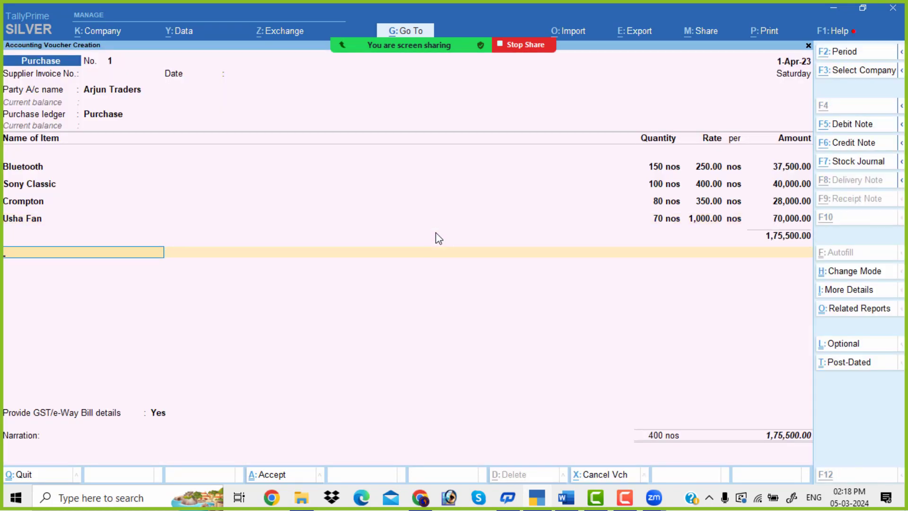
- Start a new ledger named CGST under Duties & Taxes with GST as its type of duty
{"action": "key", "text": "alt+c"}
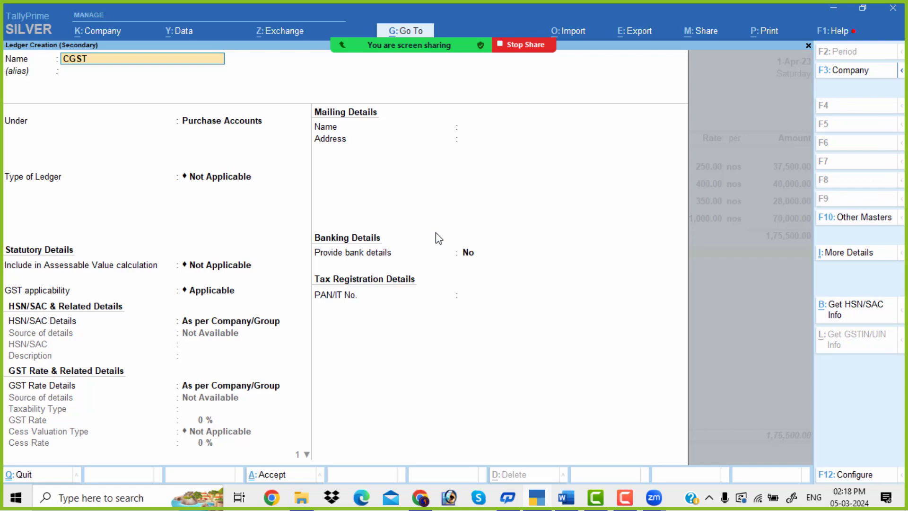
{"action": "key", "text": "Return"}
{"action": "key", "text": "Return"}
{"action": "type", "text": "du"}
{"action": "key", "text": "Return"}
{"action": "key", "text": "Up"}
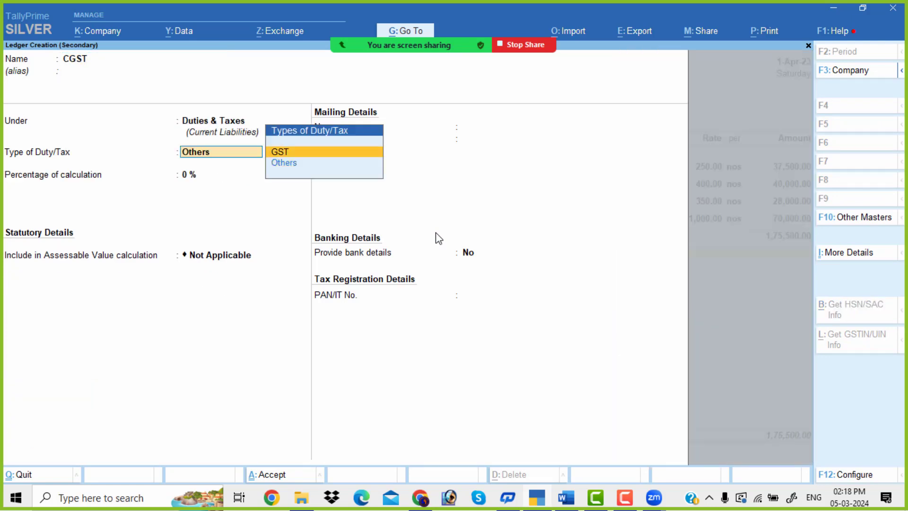
{"action": "key", "text": "Return"}
- Set the CGST ledger's tax type to CGST and save it into the purchase voucher
{"action": "key", "text": "Down"}
{"action": "key", "text": "Return"}
{"action": "key", "text": "Return"}
{"action": "key", "text": "Return"}
{"action": "key", "text": "Return"}
{"action": "key", "text": "Return"}
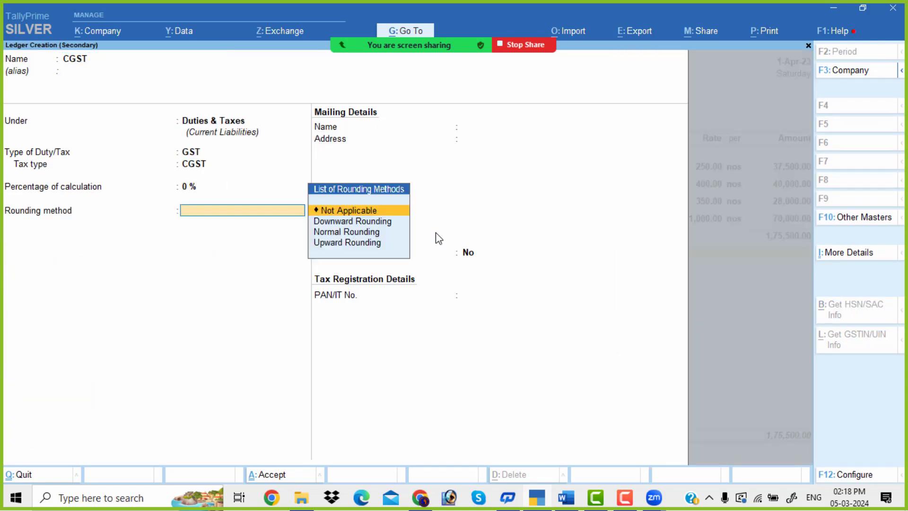
{"action": "key", "text": "Return"}
- Start a new ledger named SGST under Duties & Taxes with GST as its type of duty
{"action": "key", "text": "alt+c"}
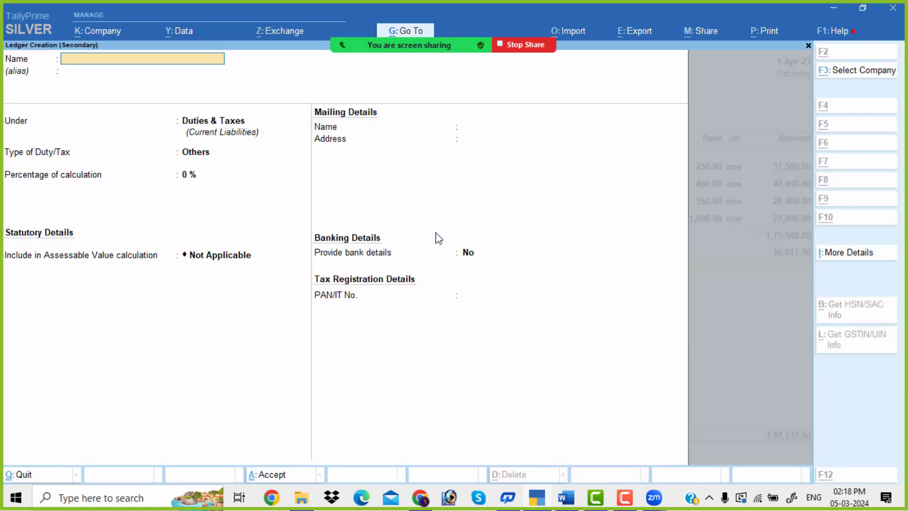
{"action": "type", "text": "SGST"}
{"action": "key", "text": "Return"}
{"action": "key", "text": "Return"}
{"action": "key", "text": "Return"}
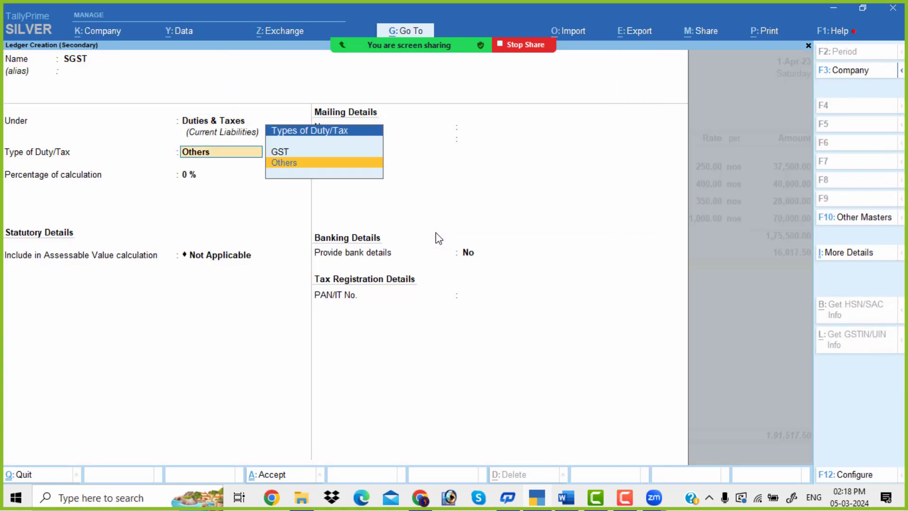
{"action": "key", "text": "Up"}
{"action": "key", "text": "Return"}
- Set the SGST ledger's tax type to SGST/UTGST and save it into the purchase voucher
{"action": "key", "text": "Down"}
{"action": "key", "text": "Down"}
{"action": "key", "text": "Return"}
{"action": "key", "text": "Return"}
{"action": "key", "text": "Return"}
{"action": "key", "text": "Return"}
{"action": "key", "text": "Return"}
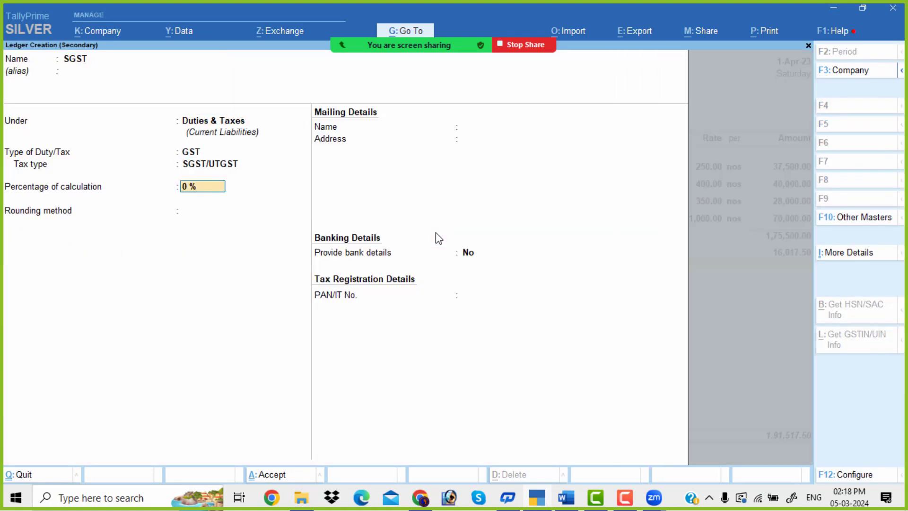
{"action": "key", "text": "Return"}
{"action": "key", "text": "Return"}
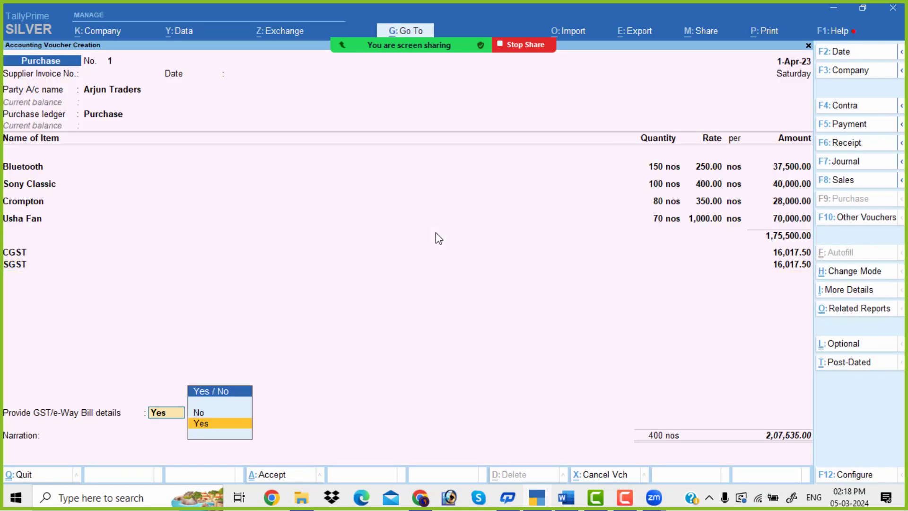
- Set Provide GST/e-Way Bill details to No and save the Arjun Traders purchase voucher
{"action": "key", "text": "Up"}
{"action": "key", "text": "Return"}
{"action": "key", "text": "Return"}
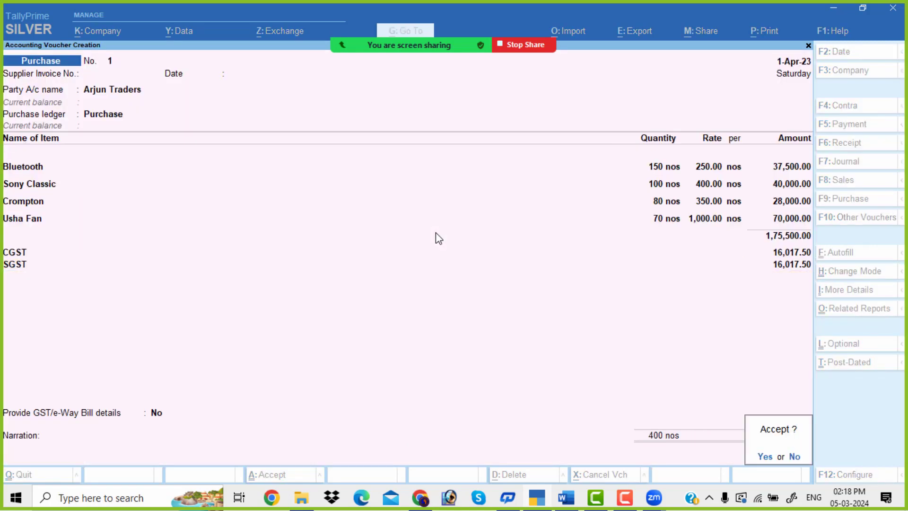
{"action": "key", "text": "Return"}
- Check the Khan Traders sale in the Word problem sheet and start a sales voucher in TallyPrime
{"action": "key", "text": "alt+Tab"}
{"action": "scroll", "coordinate": [331, 198], "scroll_direction": "down", "scroll_amount": 5}
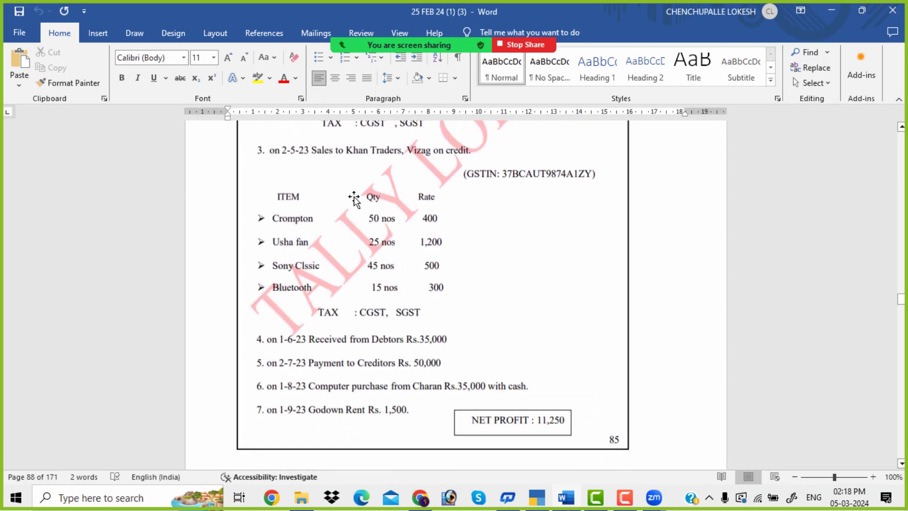
{"action": "key", "text": "alt+Tab"}
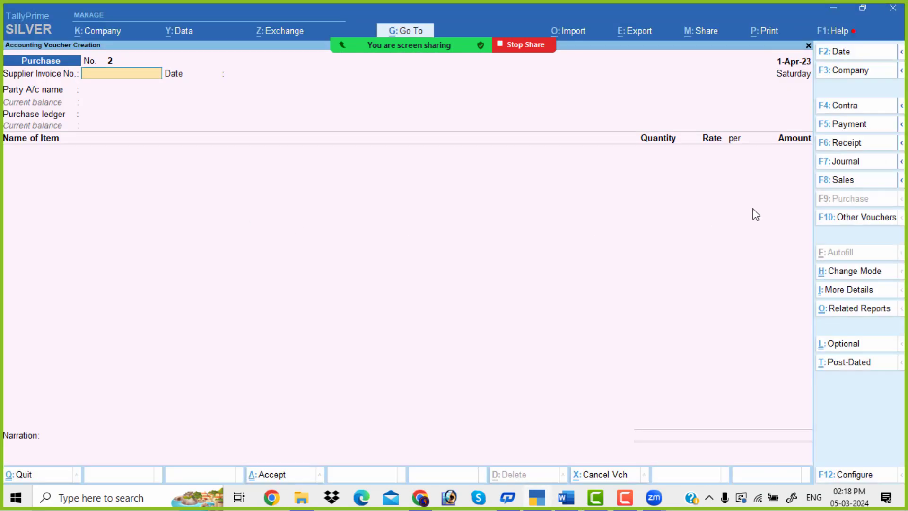
{"action": "left_click", "coordinate": [860, 186]}
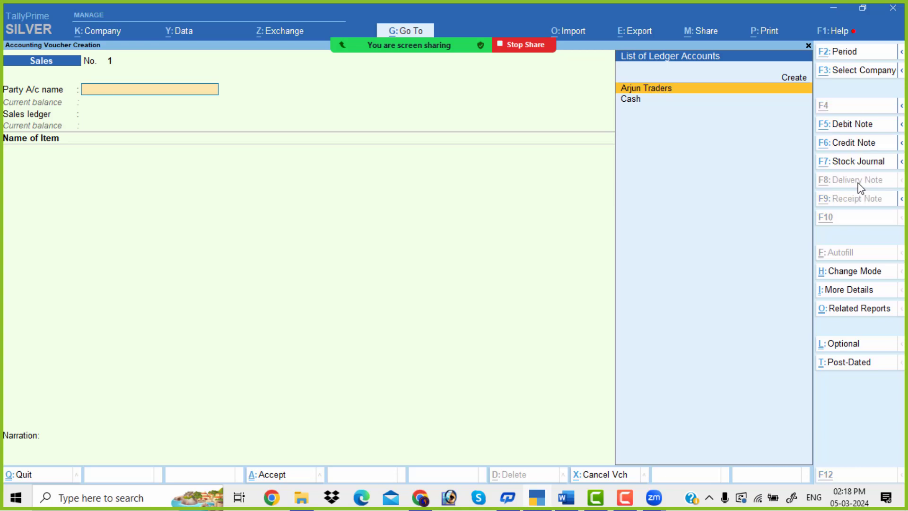
- Start a new party ledger named KHAN TRADERS under Sundry Debtors, checking the name in the Word problem sheet
{"action": "key", "text": "alt+c"}
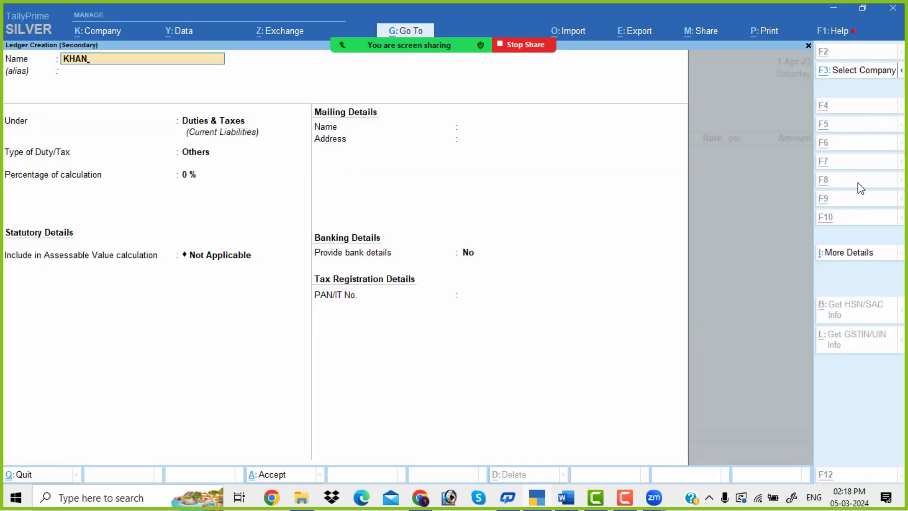
{"action": "key", "text": "alt+Tab"}
{"action": "key", "text": "alt+Tab"}
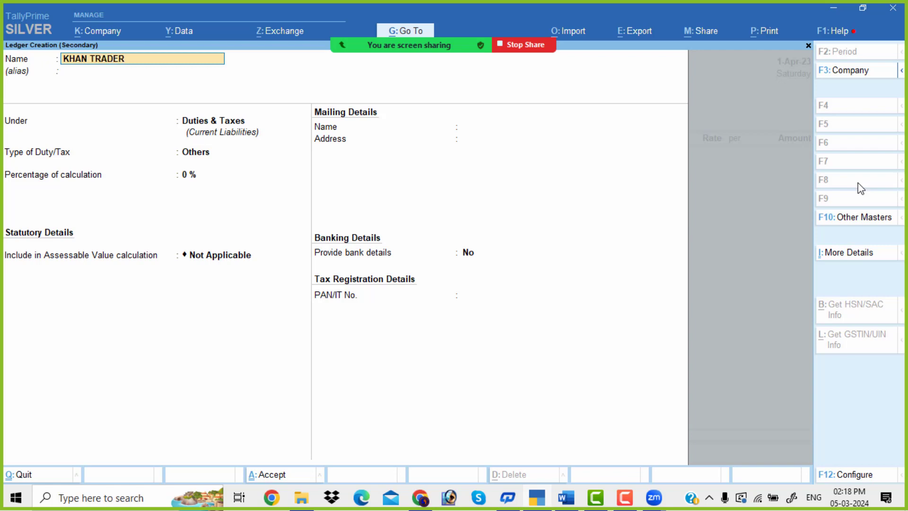
{"action": "type", "text": "S"}
{"action": "key", "text": "Return"}
{"action": "key", "text": "Return"}
{"action": "type", "text": "SUN"}
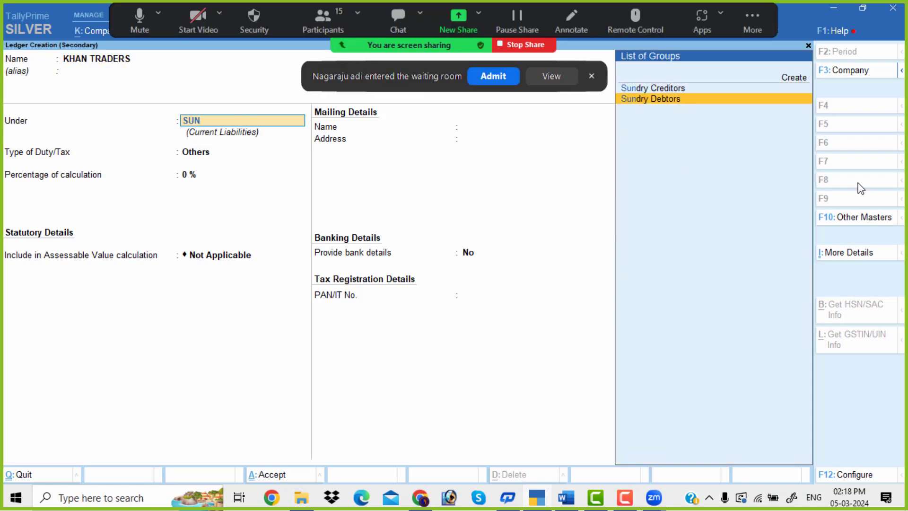
{"action": "key", "text": "Return"}
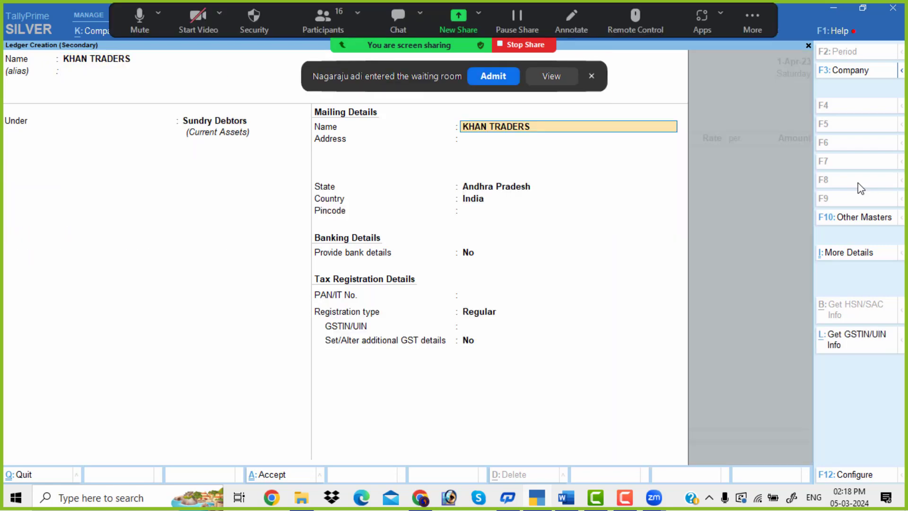
- Admit the waiting meeting participant, and save the KHAN TRADERS ledger with Regular registration and GSTIN/UIN 37
{"action": "left_click", "coordinate": [492, 79]}
{"action": "key", "text": "Return"}
{"action": "key", "text": "Return"}
{"action": "key", "text": "Return"}
{"action": "key", "text": "Return"}
{"action": "key", "text": "Return"}
{"action": "key", "text": "Return"}
{"action": "key", "text": "Return"}
{"action": "key", "text": "Return"}
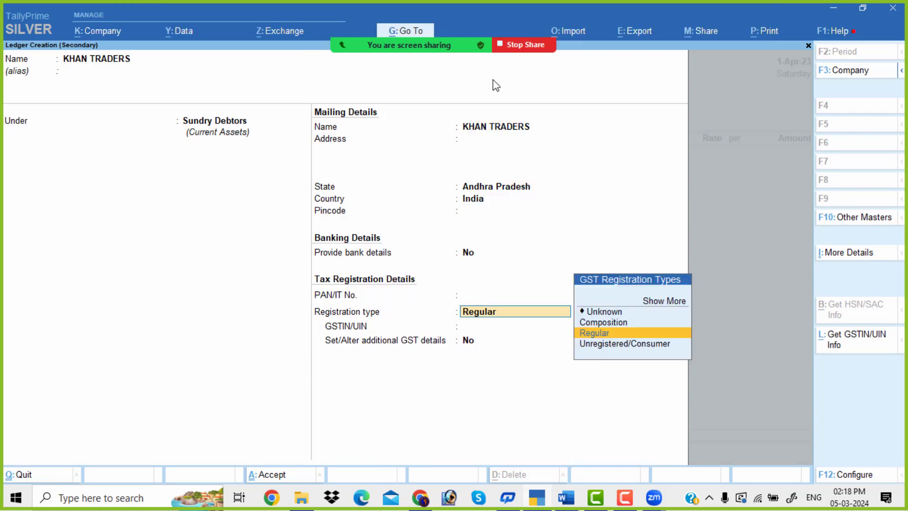
{"action": "type", "text": "37"}
{"action": "key", "text": "Return"}
{"action": "key", "text": "Return"}
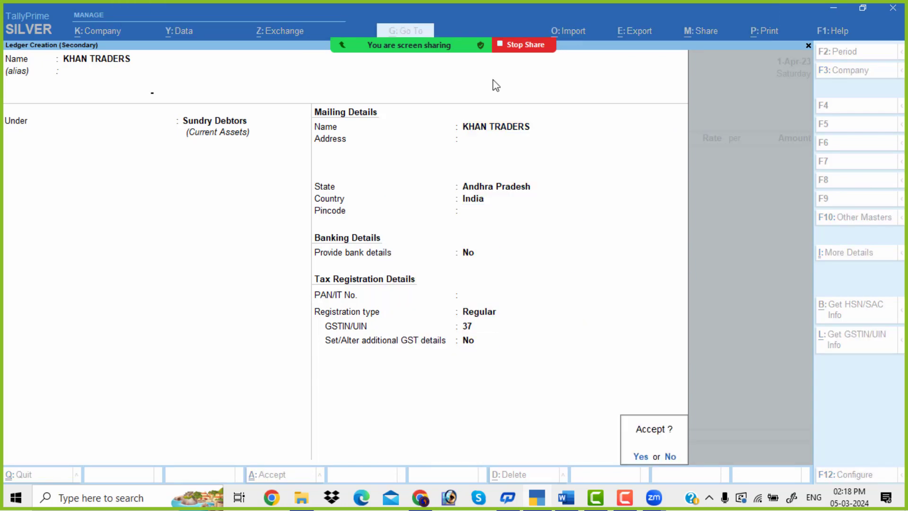
{"action": "key", "text": "Return"}
- Accept the default dispatch and party details for KHAN TRADERS with Andhra Pradesh as place of supply
{"action": "key", "text": "Return"}
{"action": "key", "text": "Return"}
{"action": "key", "text": "Return"}
{"action": "key", "text": "Return"}
{"action": "key", "text": "Return"}
{"action": "key", "text": "Return"}
{"action": "key", "text": "Return"}
{"action": "key", "text": "Return"}
{"action": "key", "text": "Return"}
{"action": "key", "text": "Return"}
{"action": "key", "text": "Return"}
{"action": "key", "text": "Return"}
{"action": "key", "text": "Return"}
{"action": "key", "text": "Return"}
{"action": "key", "text": "Return"}
{"action": "key", "text": "Return"}
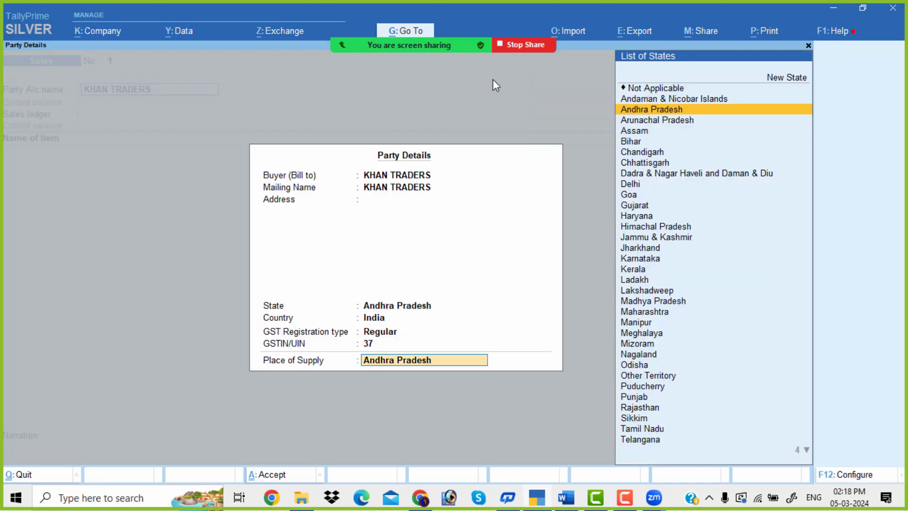
- Start a new ledger named Sales under the Sales Accounts group
{"action": "key", "text": "alt+c"}
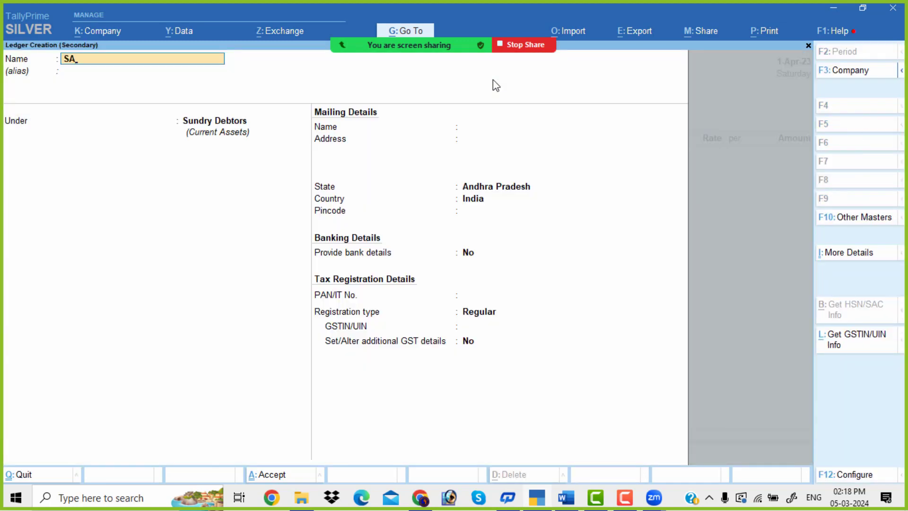
{"action": "type", "text": "Sales"}
{"action": "key", "text": "Return"}
{"action": "type", "text": "Sa"}
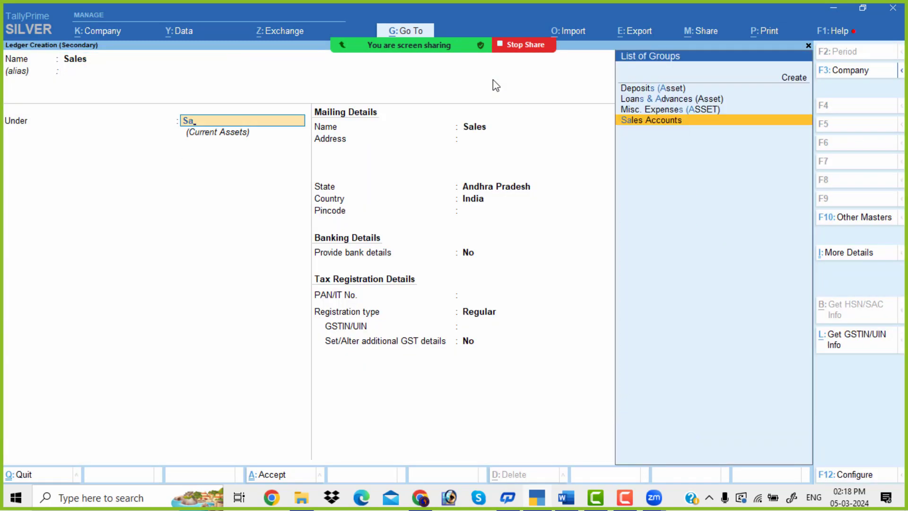
{"action": "key", "text": "Return"}
- Set the Sales ledger's type of supply to Goods and save it into the sales voucher
{"action": "key", "text": "Return"}
{"action": "key", "text": "Return"}
{"action": "key", "text": "Return"}
{"action": "key", "text": "Return"}
{"action": "key", "text": "Return"}
{"action": "key", "text": "Up"}
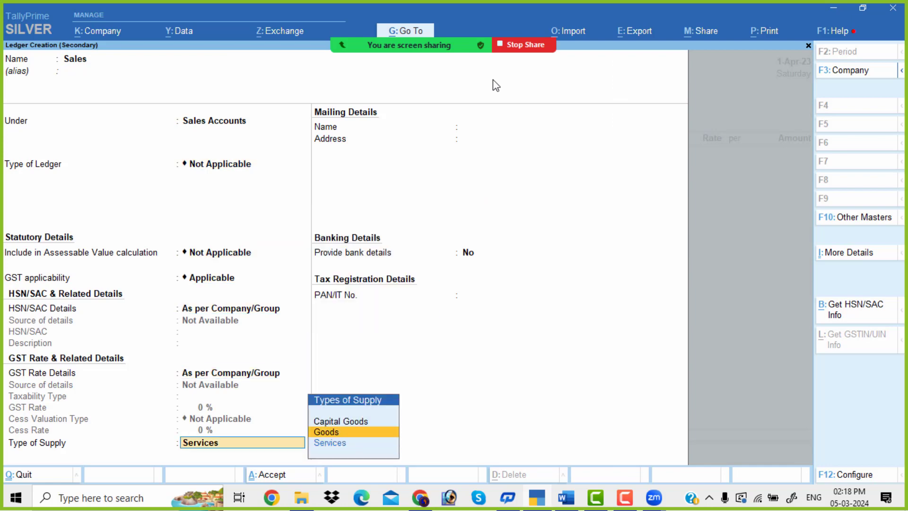
{"action": "key", "text": "Return"}
{"action": "key", "text": "Return"}
- Add Crompton as the first item of the KHAN TRADERS sales voucher and allocate it from batch 985445
{"action": "key", "text": "alt+Tab"}
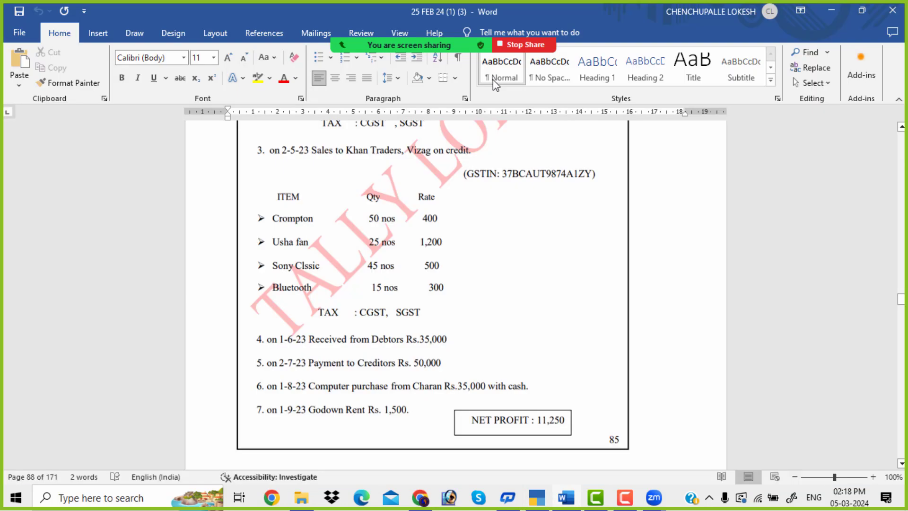
{"action": "key", "text": "alt+Tab"}
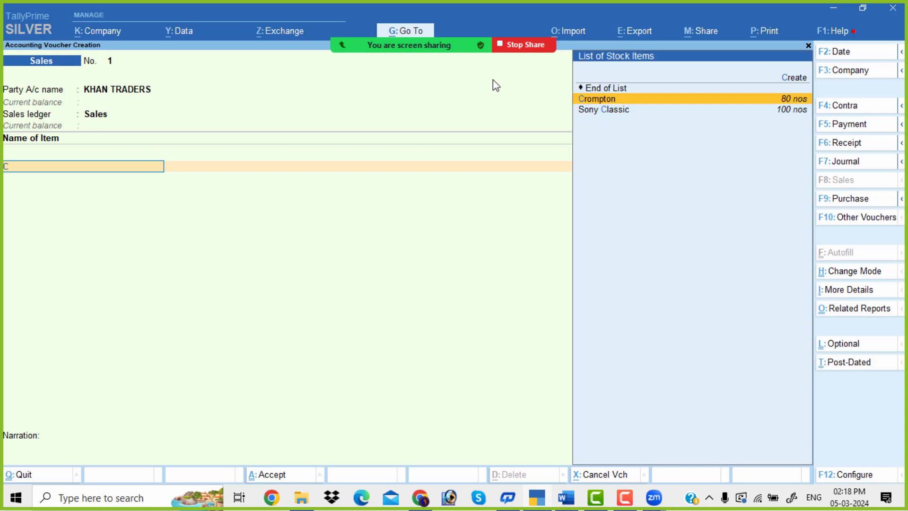
{"action": "key", "text": "Return"}
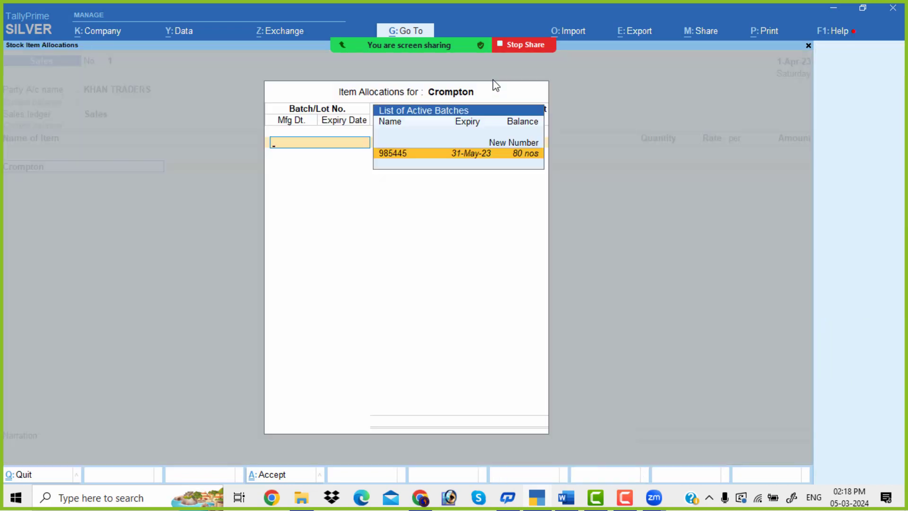
{"action": "key", "text": "Return"}
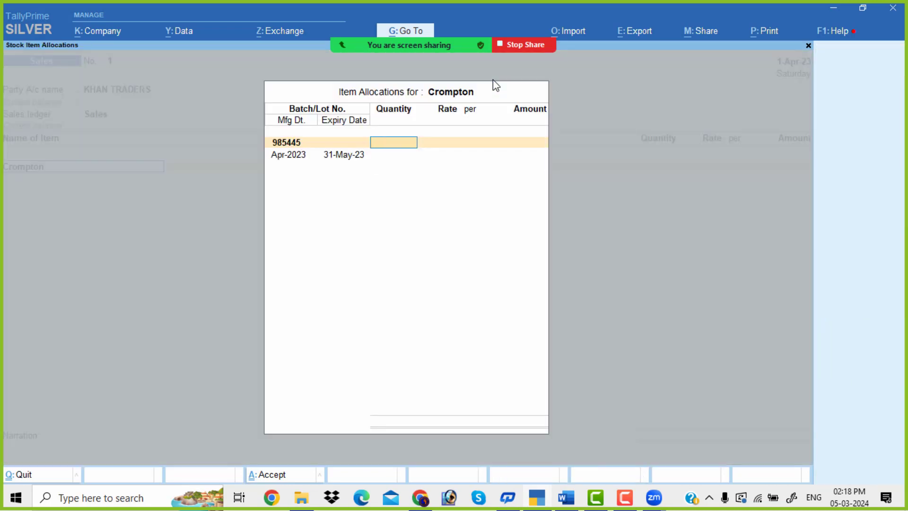
- Set the Crompton allocation to 50 nos at a rate of 400 and accept it into the voucher
{"action": "key", "text": "alt+Tab"}
{"action": "key", "text": "alt+Tab"}
{"action": "type", "text": "50"}
{"action": "key", "text": "Return"}
{"action": "type", "text": "400"}
{"action": "key", "text": "Return"}
{"action": "key", "text": "Return"}
{"action": "key", "text": "Return"}
{"action": "key", "text": "Return"}
{"action": "key", "text": "Return"}
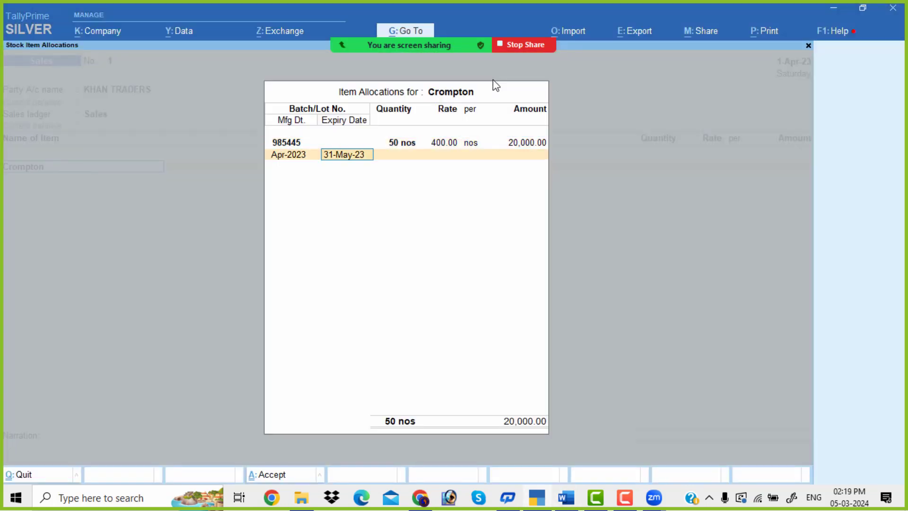
{"action": "key", "text": "Return"}
- Add Usha Fan as the second sales item and allocate it from batch 987455
{"action": "key", "text": "alt+Tab"}
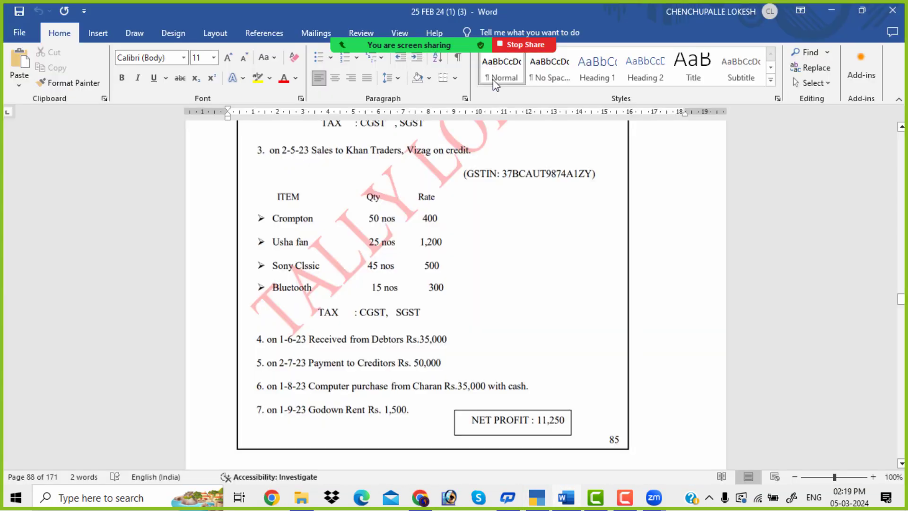
{"action": "key", "text": "alt+Tab"}
{"action": "type", "text": "U"}
{"action": "key", "text": "Return"}
{"action": "key", "text": "Return"}
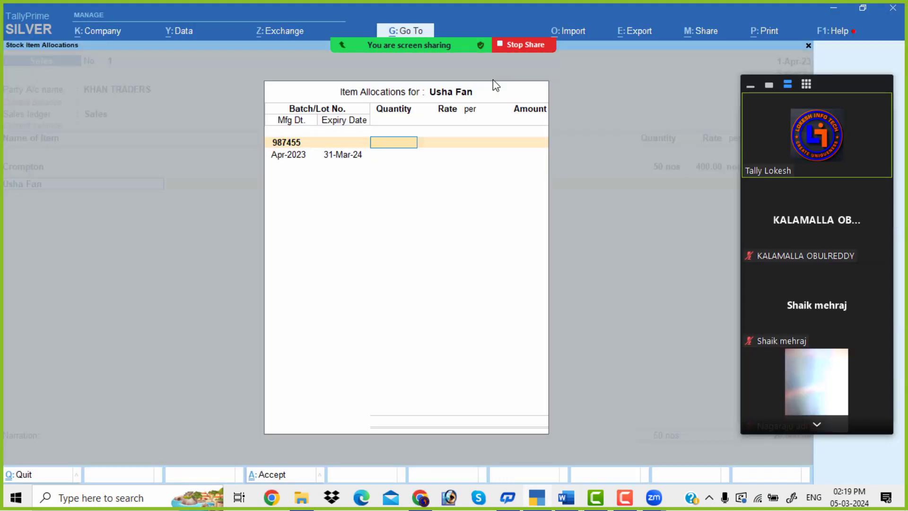
- Set the Usha Fan allocation to 25 nos at a rate of 1,200 and accept it into the voucher
{"action": "key", "text": "alt+Tab"}
{"action": "key", "text": "alt+Tab"}
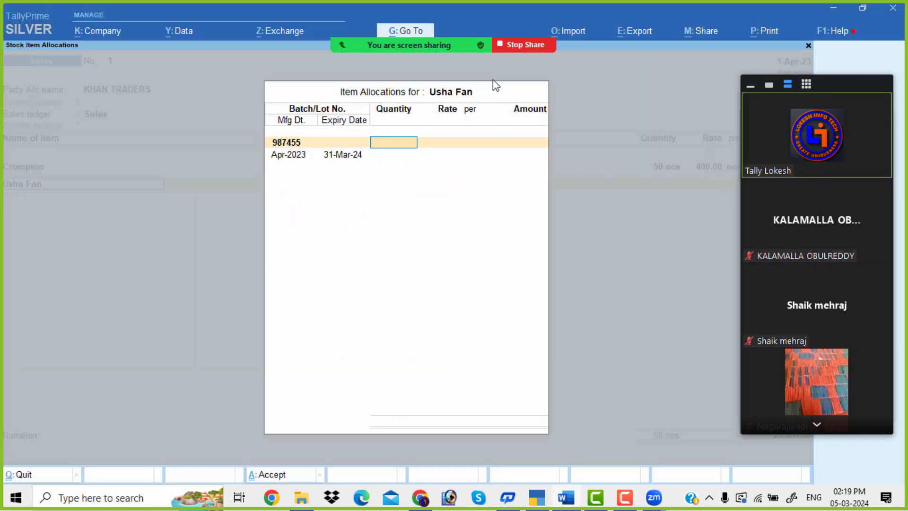
{"action": "type", "text": "25"}
{"action": "key", "text": "Return"}
{"action": "type", "text": "1200"}
{"action": "key", "text": "Return"}
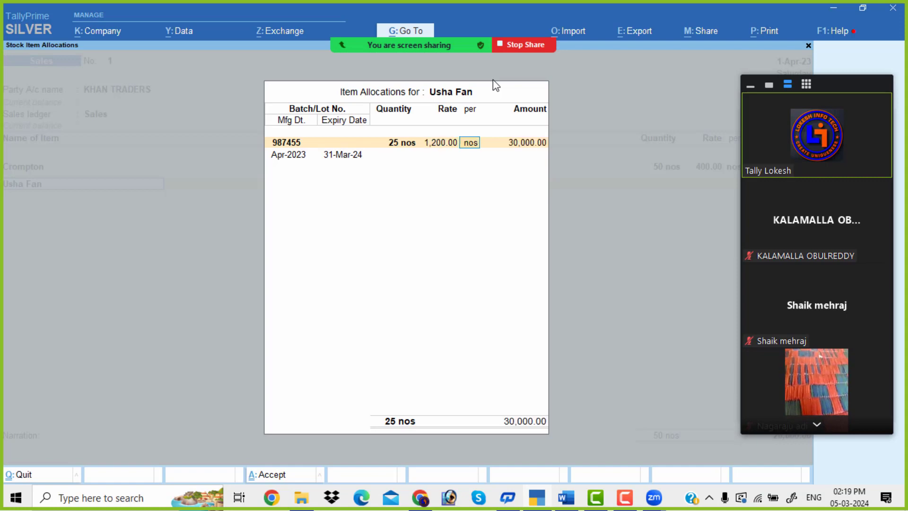
{"action": "key", "text": "Return"}
{"action": "key", "text": "Return"}
{"action": "key", "text": "Return"}
{"action": "key", "text": "Return"}
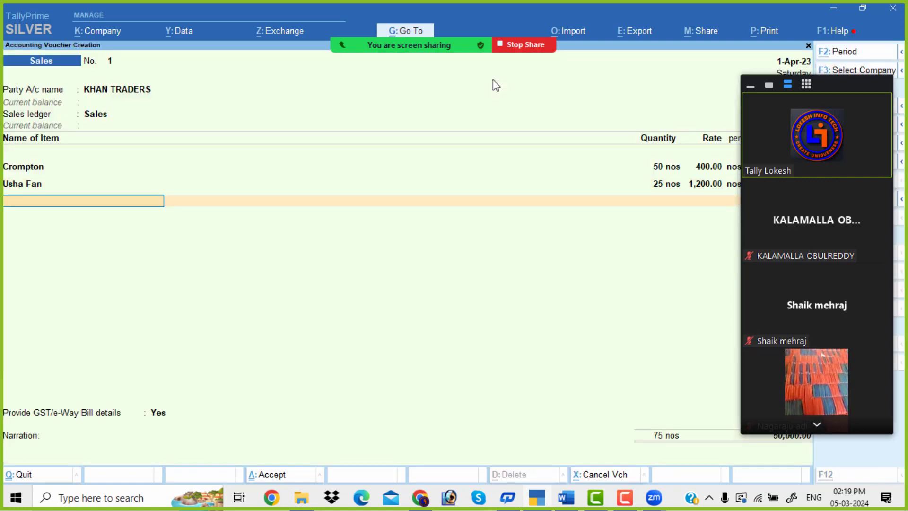
- Add Sony Classic as the third sales item and allocate it from batch 654124
{"action": "key", "text": "alt+Tab"}
{"action": "key", "text": "alt+Tab"}
{"action": "key", "text": "Return"}
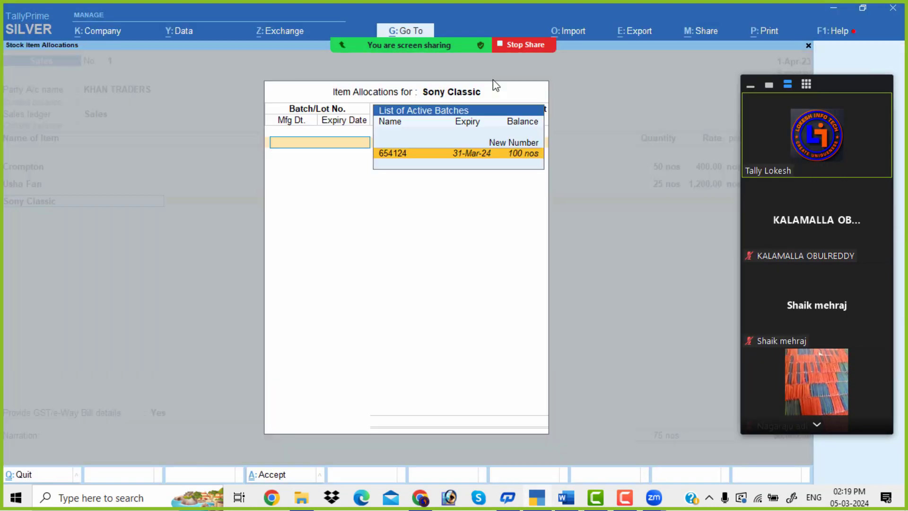
{"action": "key", "text": "Return"}
- Set the Sony Classic allocation to 45 nos at a rate of 500 and accept it into the voucher
{"action": "key", "text": "alt+Tab"}
{"action": "key", "text": "alt+Tab"}
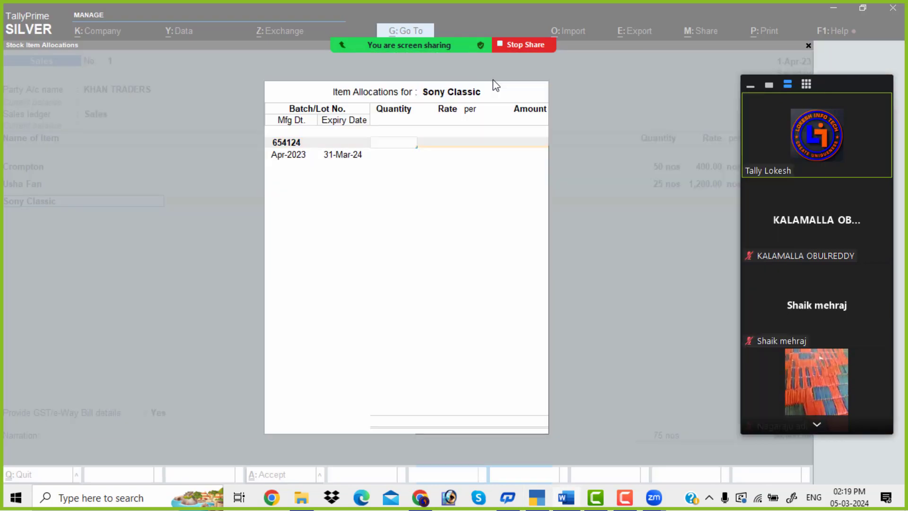
{"action": "type", "text": "45"}
{"action": "key", "text": "Return"}
{"action": "type", "text": "500"}
{"action": "key", "text": "Return"}
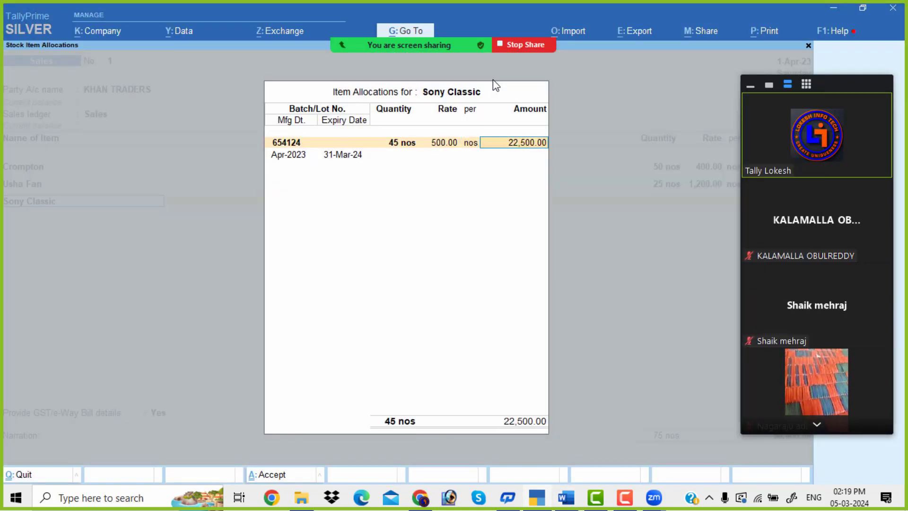
{"action": "key", "text": "Return"}
{"action": "key", "text": "Return"}
- Add Bluetooth as the fourth sales item and allocate it from batch 852312, as given in the purchase problem
{"action": "key", "text": "alt+Tab"}
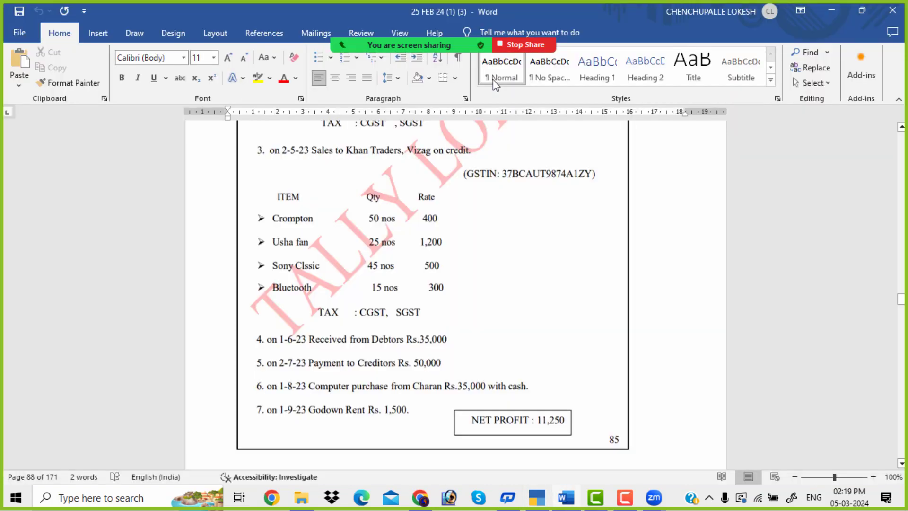
{"action": "key", "text": "alt+Tab"}
{"action": "type", "text": "B"}
{"action": "key", "text": "Return"}
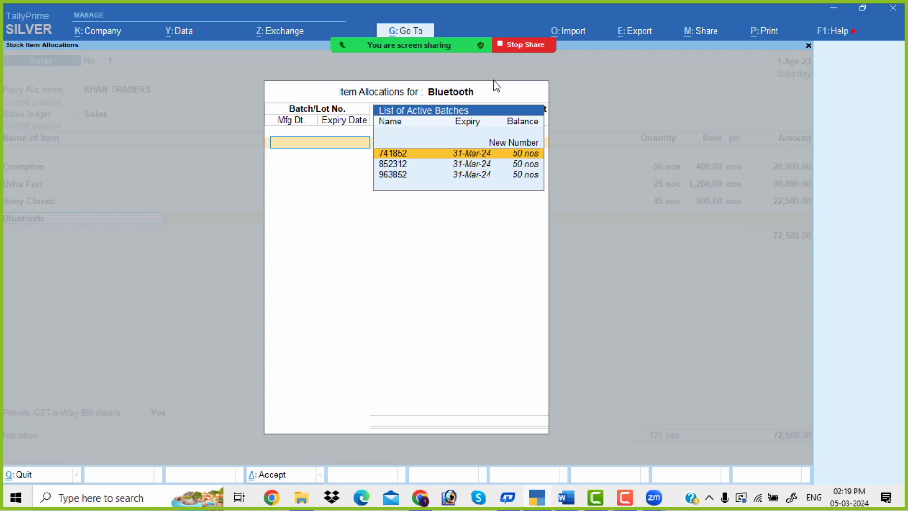
{"action": "key", "text": "alt+Tab"}
{"action": "scroll", "coordinate": [480, 192], "scroll_direction": "up", "scroll_amount": 5}
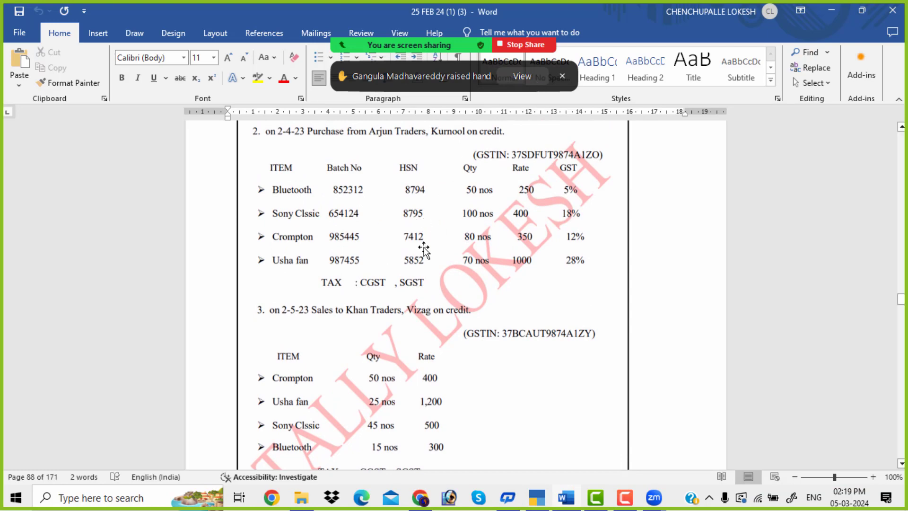
{"action": "scroll", "coordinate": [444, 262], "scroll_direction": "down", "scroll_amount": 3}
{"action": "key", "text": "alt+Tab"}
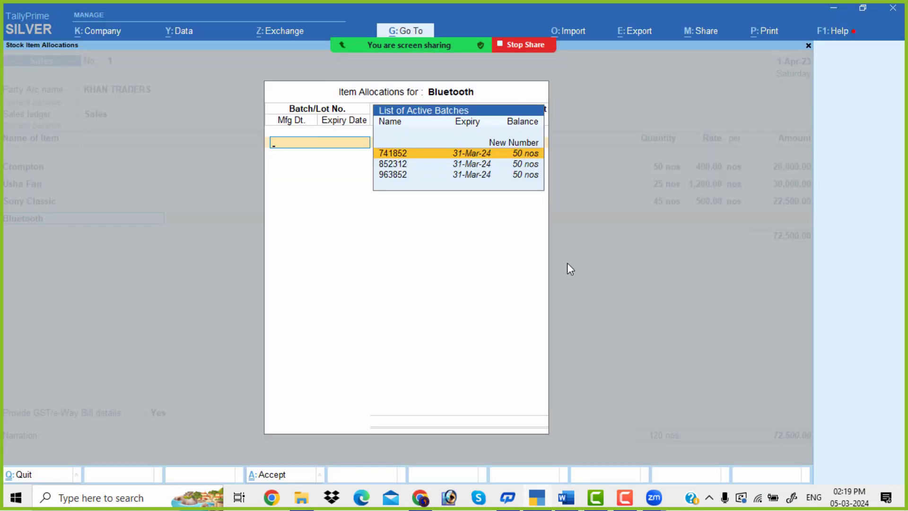
{"action": "key", "text": "Down"}
{"action": "key", "text": "Return"}
- Set the Bluetooth allocation to 15 nos at a rate of 300 and accept it into the voucher
{"action": "key", "text": "alt+Tab"}
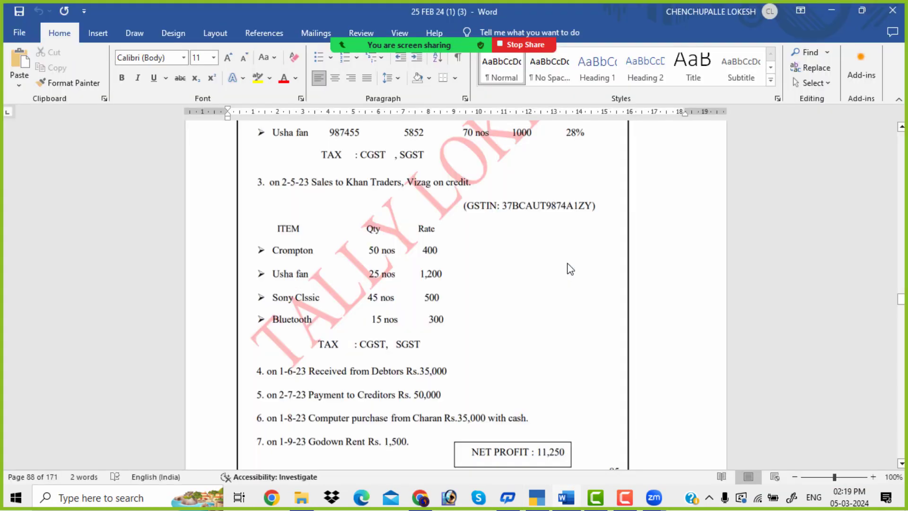
{"action": "key", "text": "alt+Tab"}
{"action": "type", "text": "15"}
{"action": "key", "text": "Return"}
{"action": "type", "text": "300"}
{"action": "key", "text": "Return"}
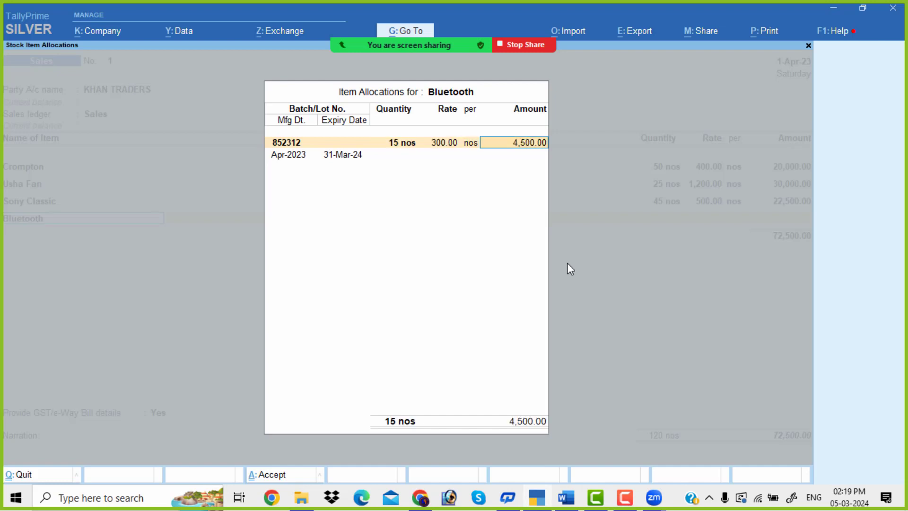
{"action": "key", "text": "Return"}
{"action": "key", "text": "Return"}
{"action": "key", "text": "Return"}
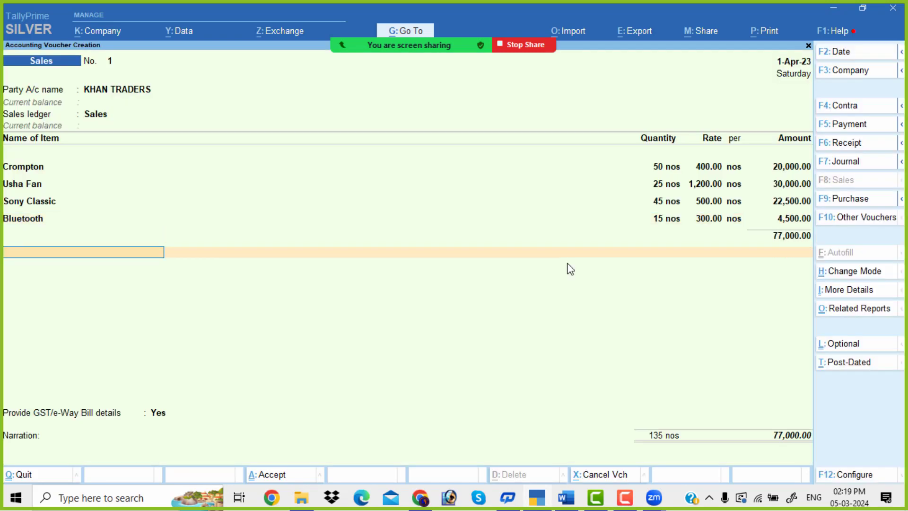
- Add the CGST and SGST ledgers below the items in the sales voucher
{"action": "type", "text": "cg"}
{"action": "key", "text": "Return"}
{"action": "key", "text": "Return"}
{"action": "type", "text": "sg"}
{"action": "key", "text": "Return"}
{"action": "key", "text": "Return"}
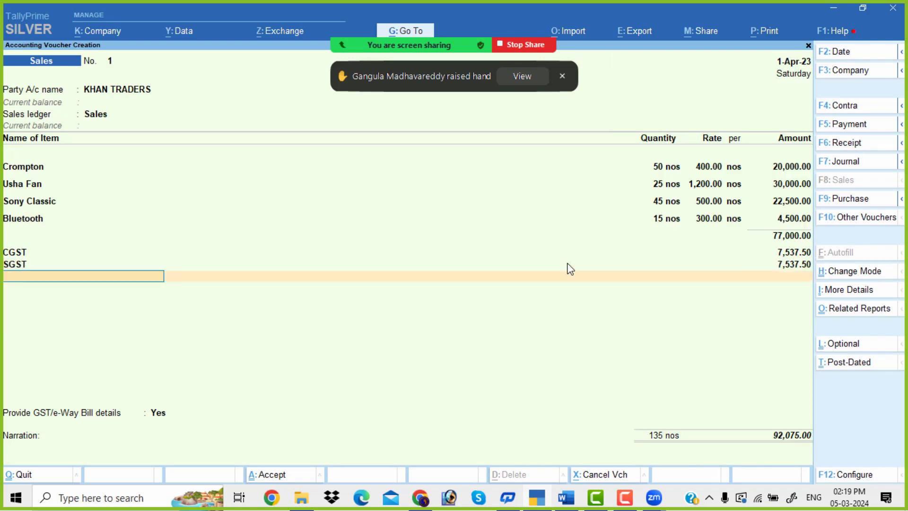
- Set Provide GST/e-Way Bill details to No, save the sales voucher and decline sending it for e-Way Bill generation
{"action": "key", "text": "Return"}
{"action": "key", "text": "Up"}
{"action": "key", "text": "Return"}
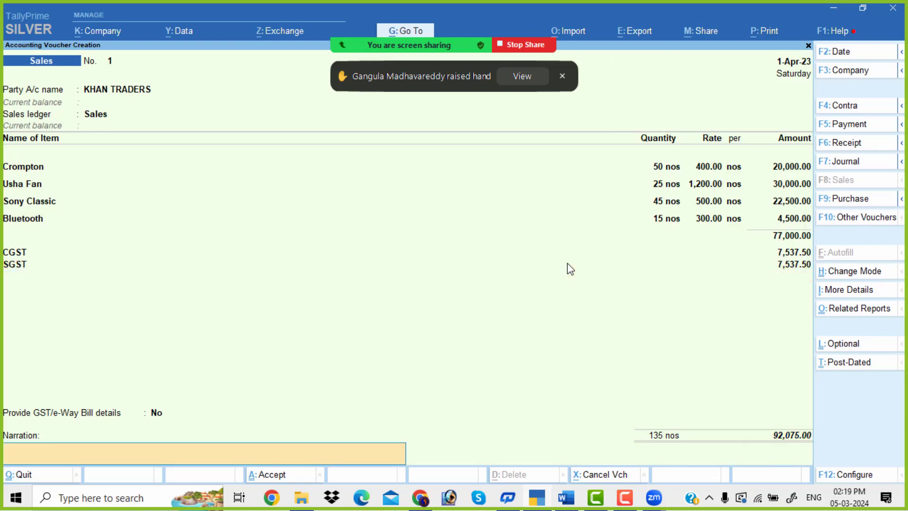
{"action": "key", "text": "Return"}
{"action": "key", "text": "Return"}
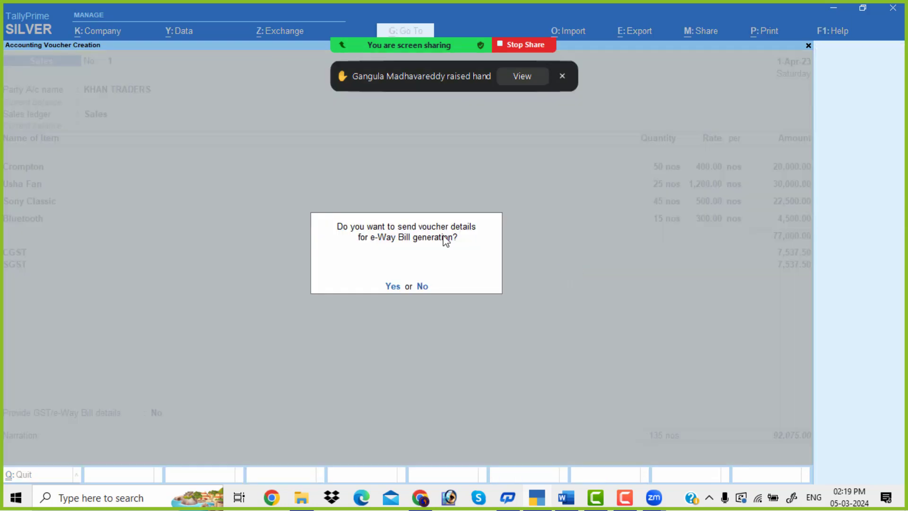
{"action": "key", "text": "n"}
- Start a receipt voucher for the amount received from debtors and credit KHAN TRADERS with 35,000
{"action": "key", "text": "alt+Tab"}
{"action": "scroll", "coordinate": [523, 229], "scroll_direction": "down", "scroll_amount": 5}
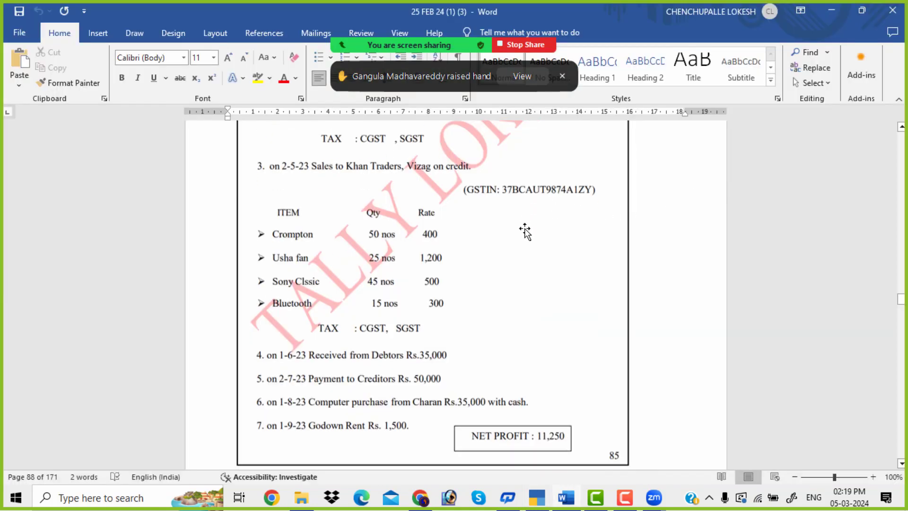
{"action": "key", "text": "alt+Tab"}
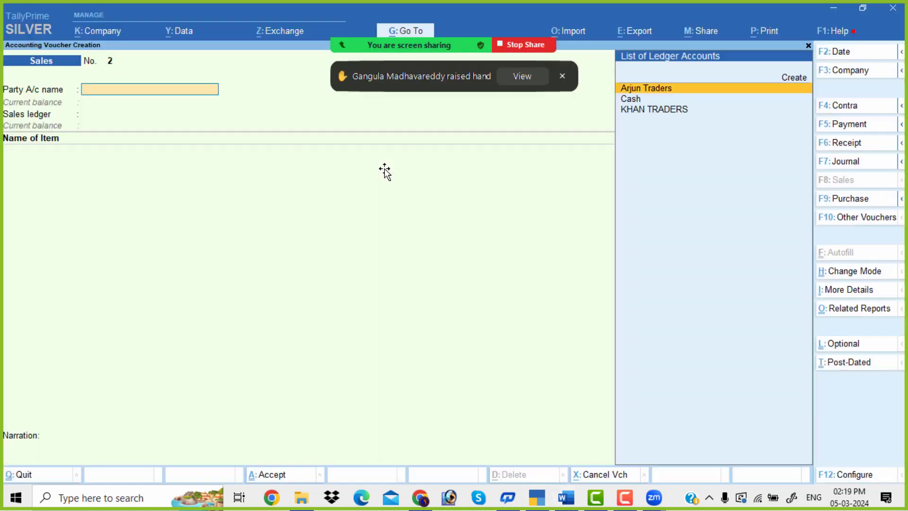
{"action": "left_click", "coordinate": [865, 147]}
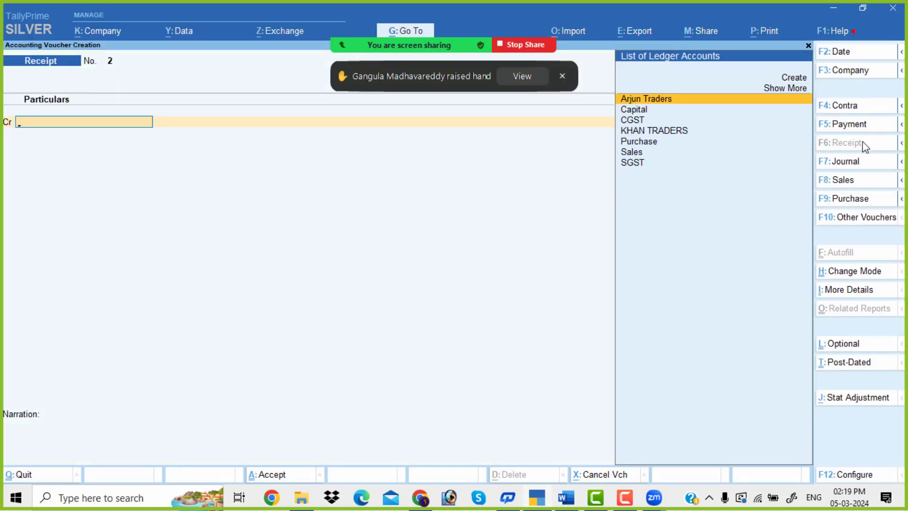
{"action": "key", "text": "Down"}
{"action": "key", "text": "Down"}
{"action": "key", "text": "Down"}
{"action": "key", "text": "Return"}
{"action": "key", "text": "alt+Tab"}
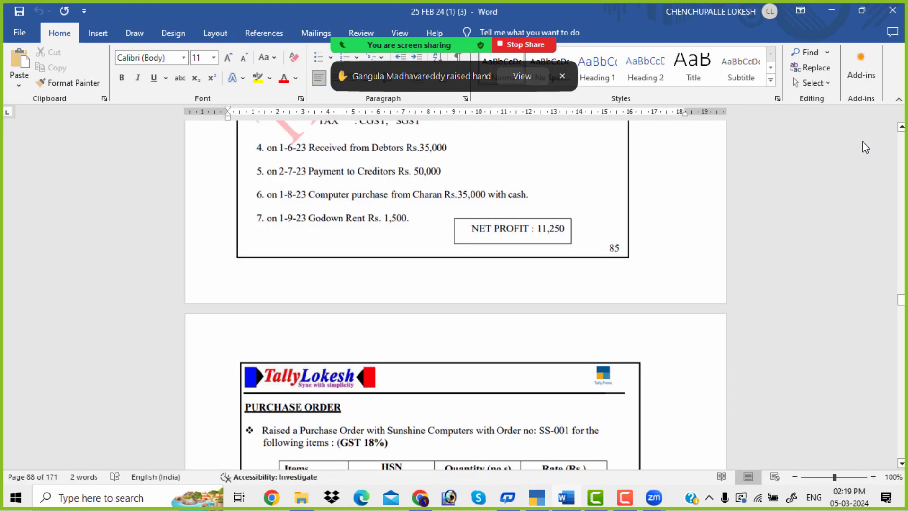
{"action": "key", "text": "alt+Tab"}
{"action": "type", "text": "3"}
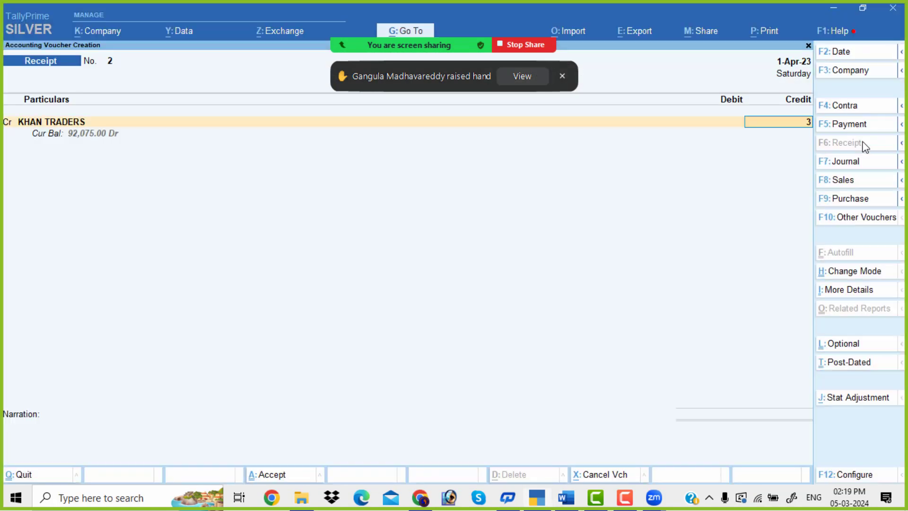
{"action": "type", "text": "5,000"}
{"action": "key", "text": "Return"}
- Debit Cash for the KHAN TRADERS receipt and save the voucher without a narration
{"action": "key", "text": "Down"}
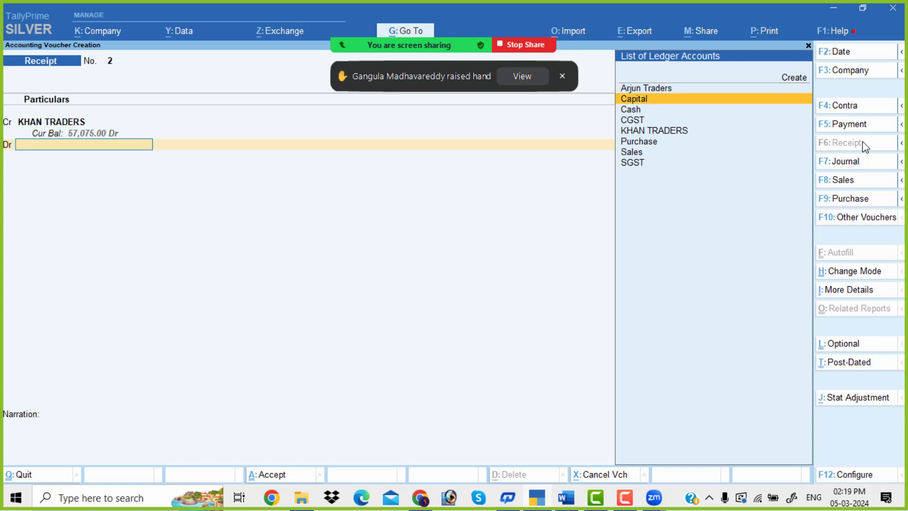
{"action": "key", "text": "Down"}
{"action": "key", "text": "Return"}
{"action": "key", "text": "Return"}
{"action": "key", "text": "Return"}
{"action": "key", "text": "Return"}
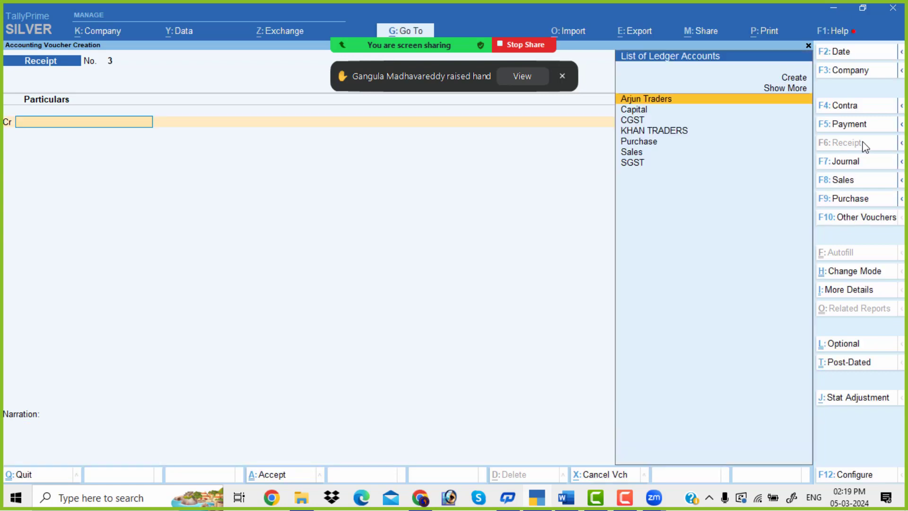
- Start a payment voucher for the creditors' payment and debit Arjun Traders with 50,000
{"action": "key", "text": "alt+Tab"}
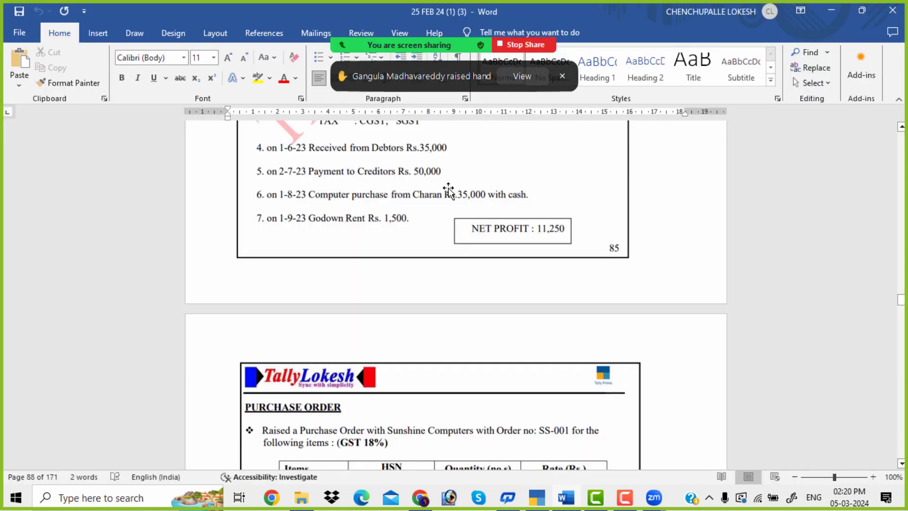
{"action": "key", "text": "alt+Tab"}
{"action": "left_click", "coordinate": [854, 125]}
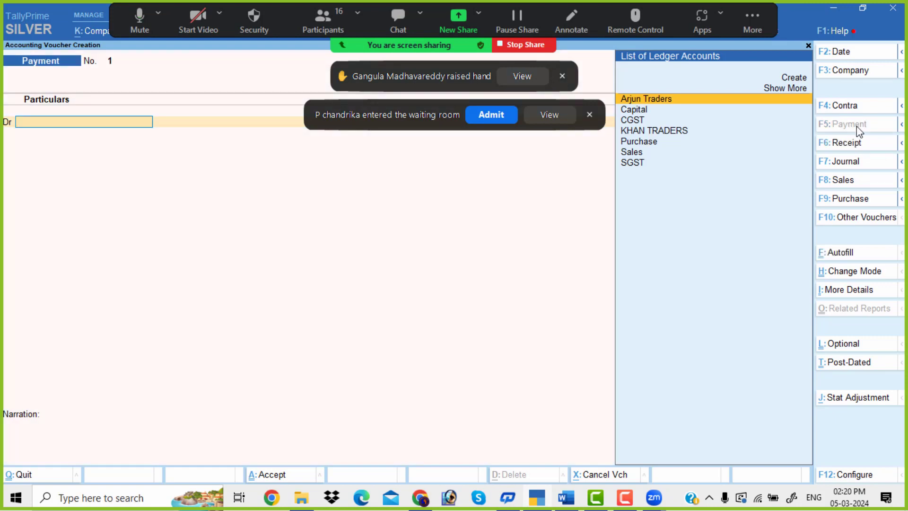
{"action": "key", "text": "Return"}
{"action": "key", "text": "alt+Tab"}
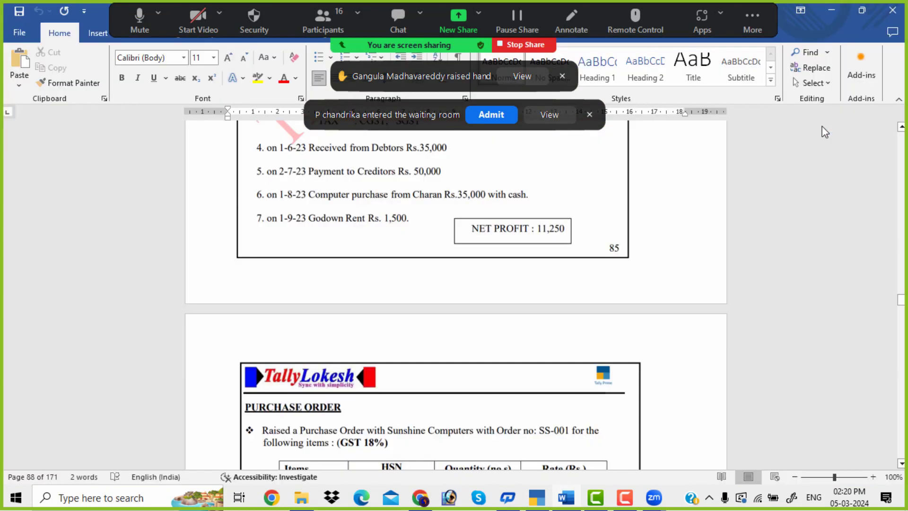
{"action": "key", "text": "alt+Tab"}
{"action": "type", "text": "50000"}
{"action": "key", "text": "Return"}
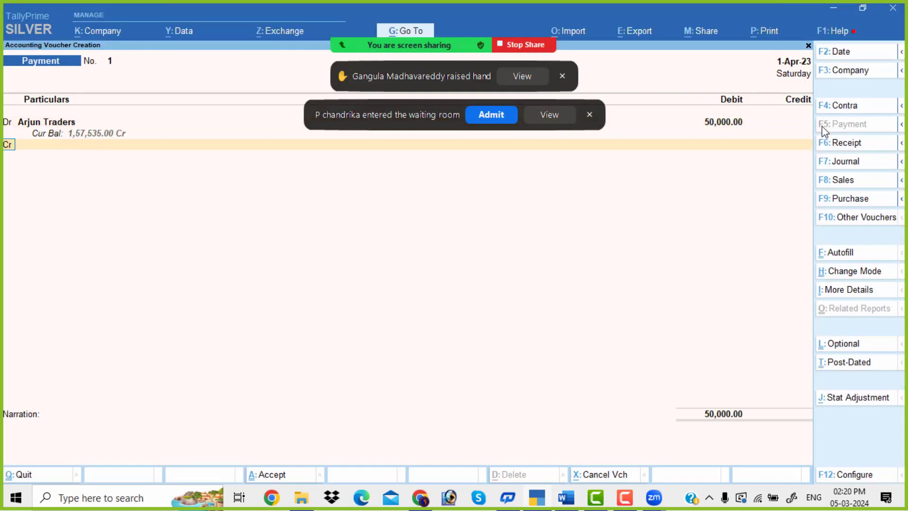
- Credit Cash with 50,000 for the Arjun Traders payment and save the voucher without a narration
{"action": "key", "text": "Down"}
{"action": "key", "text": "Down"}
{"action": "key", "text": "Return"}
{"action": "key", "text": "Return"}
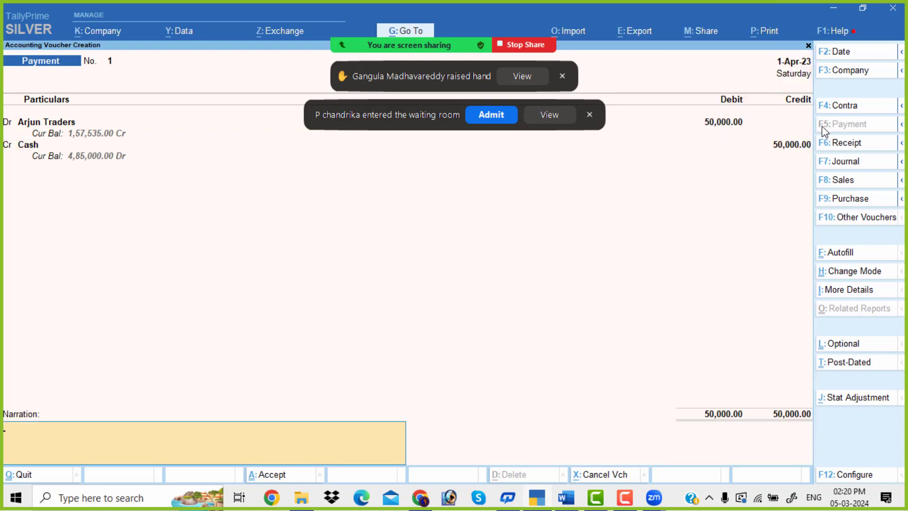
{"action": "key", "text": "Return"}
{"action": "key", "text": "y"}
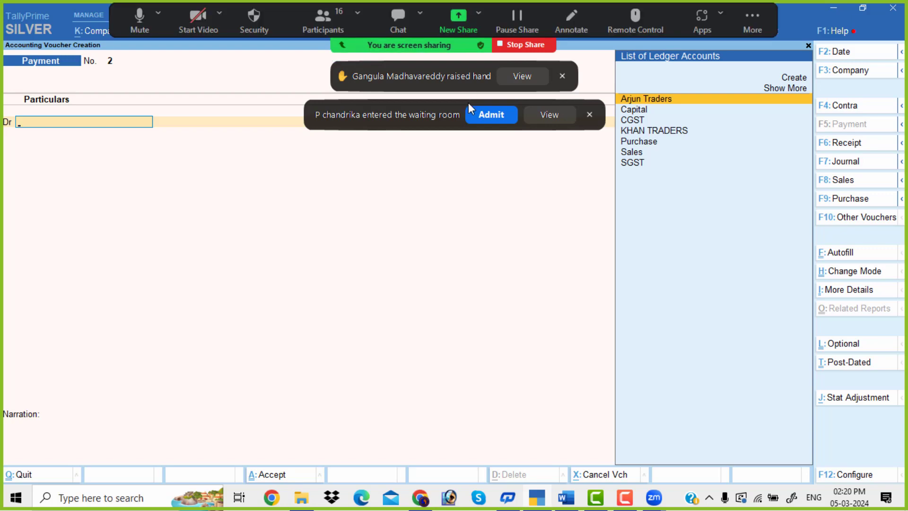
- Check the computer purchase entry in the Word problem and create a Computer ledger under Fixed Assets from the new payment voucher
{"action": "left_click", "coordinate": [479, 114]}
{"action": "key", "text": "alt+Tab"}
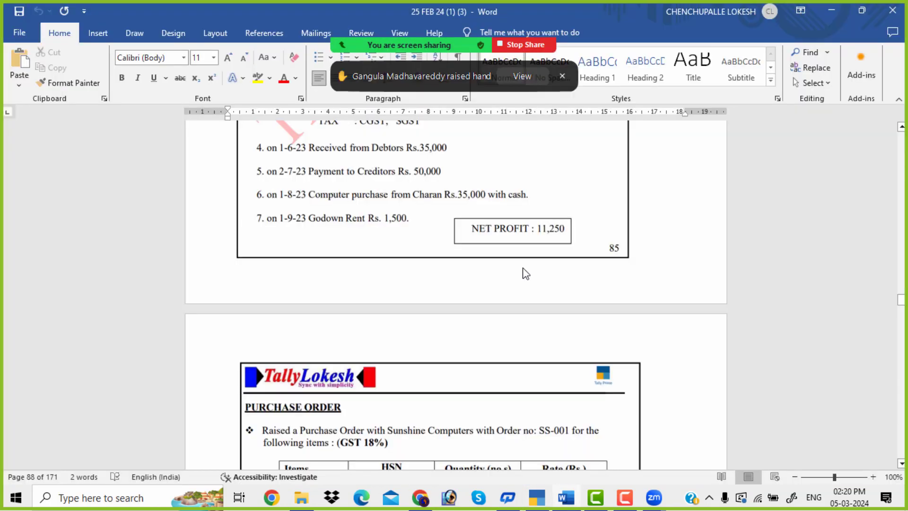
{"action": "key", "text": "alt+Tab"}
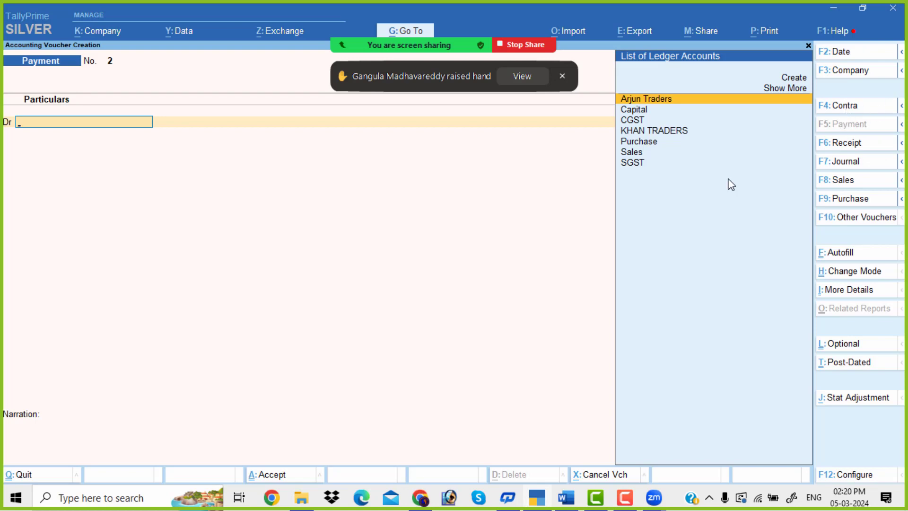
{"action": "key", "text": "alt+c"}
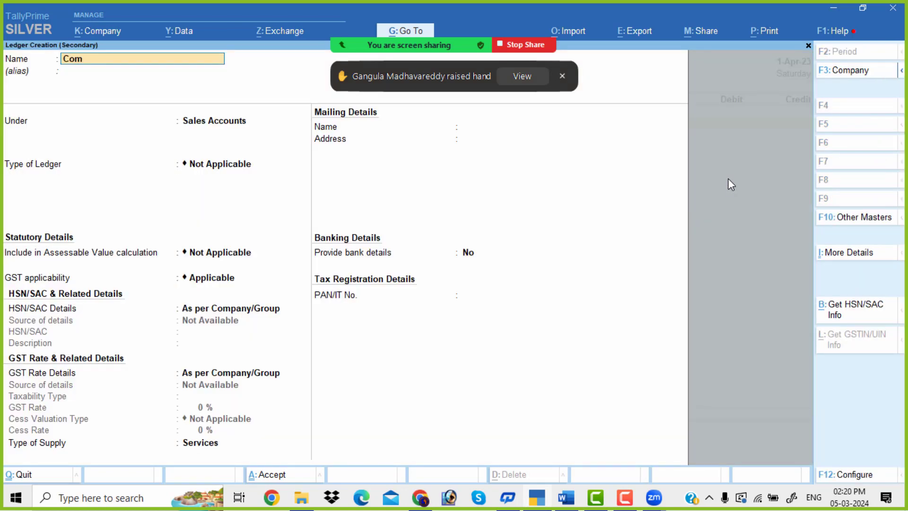
{"action": "key", "text": "Return"}
{"action": "key", "text": "Return"}
{"action": "type", "text": "fi"}
{"action": "key", "text": "Return"}
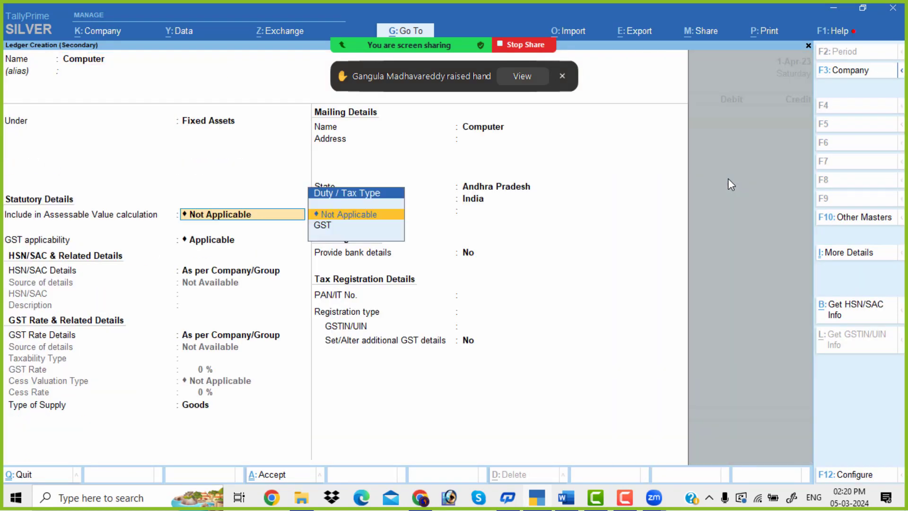
{"action": "key", "text": "ctrl+a"}
- Debit Computer with 35,000, credit Cash and save the payment voucher without a narration
{"action": "key", "text": "alt+Tab"}
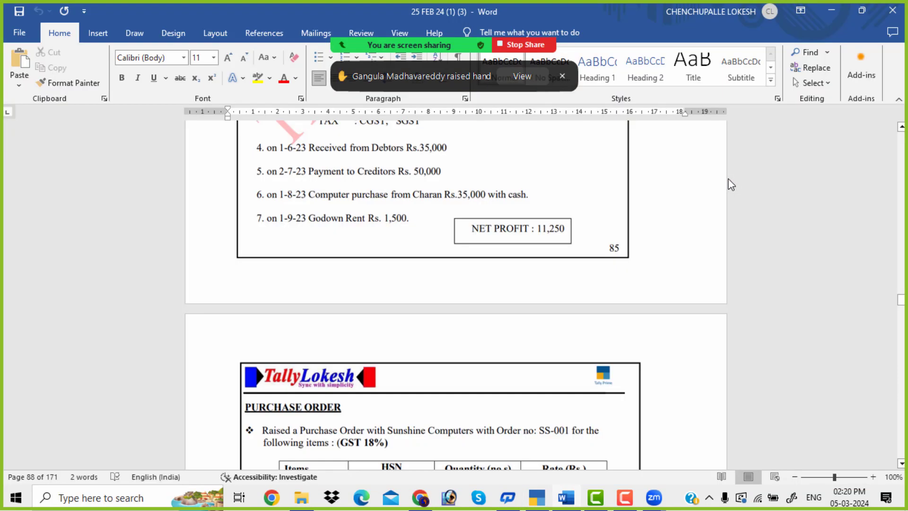
{"action": "key", "text": "alt+Tab"}
{"action": "type", "text": "3"}
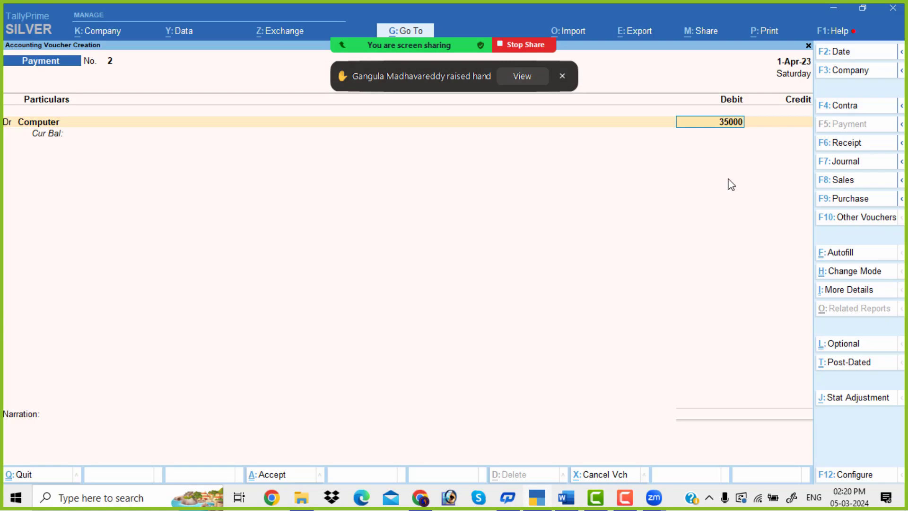
{"action": "key", "text": "Return"}
{"action": "key", "text": "Down"}
{"action": "key", "text": "Down"}
{"action": "key", "text": "Return"}
{"action": "key", "text": "Return"}
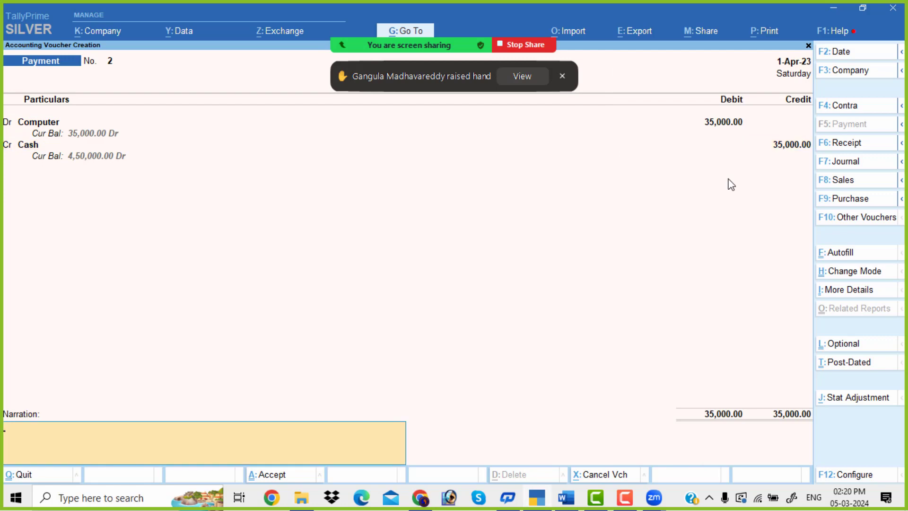
{"action": "key", "text": "Return"}
{"action": "key", "text": "Return"}
- Check the next transaction in the Word problem and create a Godown Rent ledger under Direct Expenses
{"action": "key", "text": "alt+Tab"}
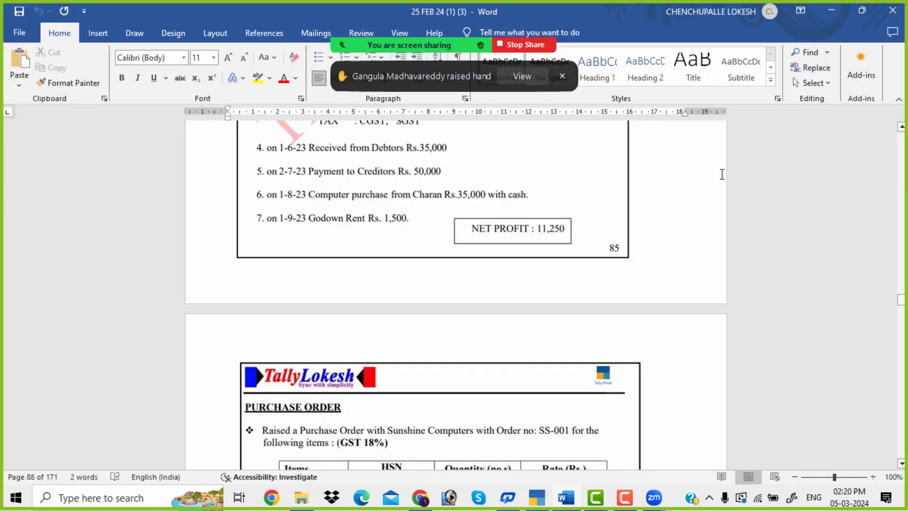
{"action": "key", "text": "alt+Tab"}
{"action": "key", "text": "alt+c"}
{"action": "type", "text": "Godown Rent"}
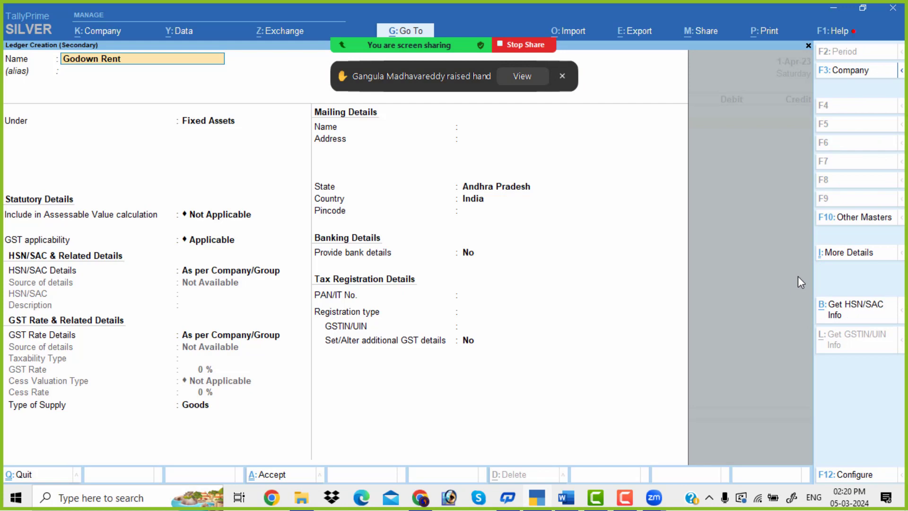
{"action": "key", "text": "Return"}
{"action": "type", "text": "Direct Expen"}
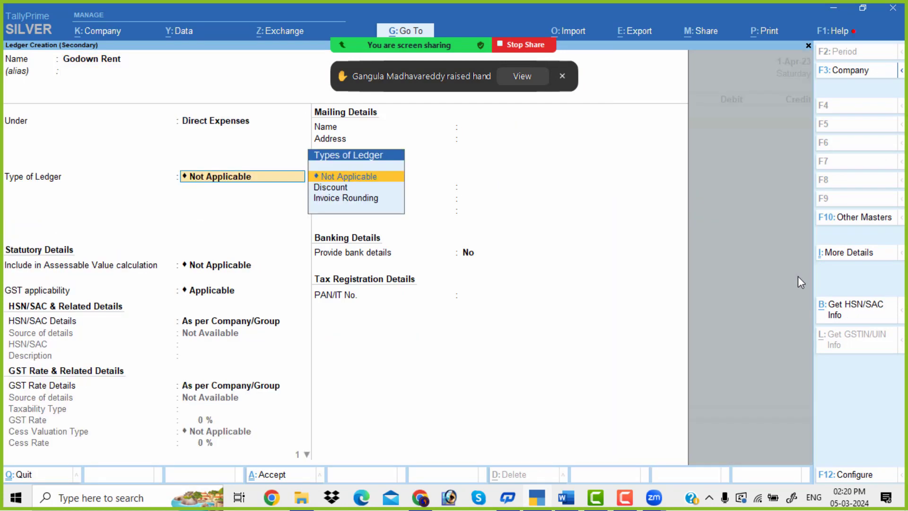
{"action": "key", "text": "ctrl+a"}
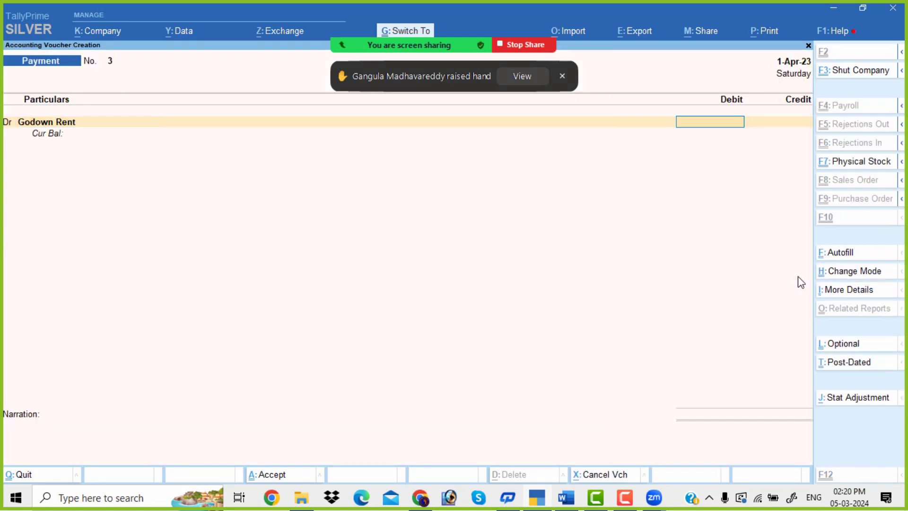
- Debit Godown Rent with 1,500, credit Cash and save the payment voucher without a narration
{"action": "key", "text": "alt+Tab"}
{"action": "key", "text": "alt+Tab"}
{"action": "type", "text": "1500"}
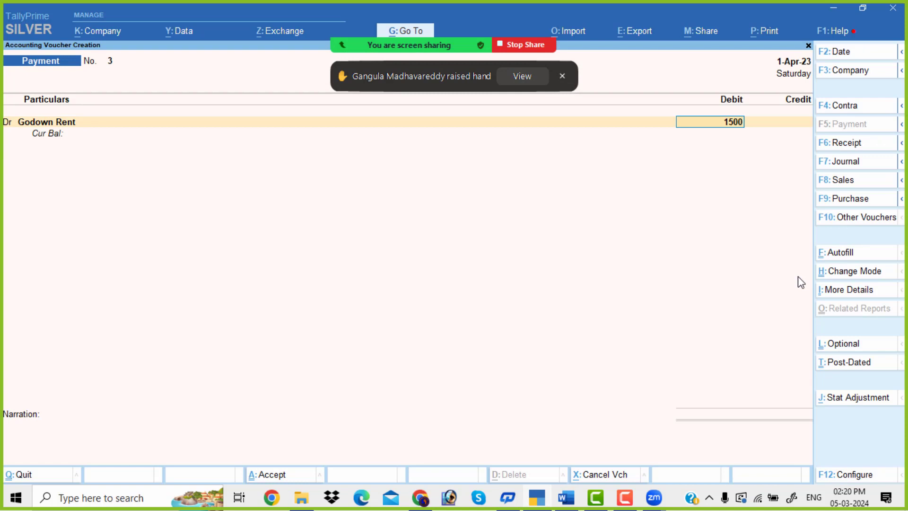
{"action": "key", "text": "Return"}
{"action": "key", "text": "Down"}
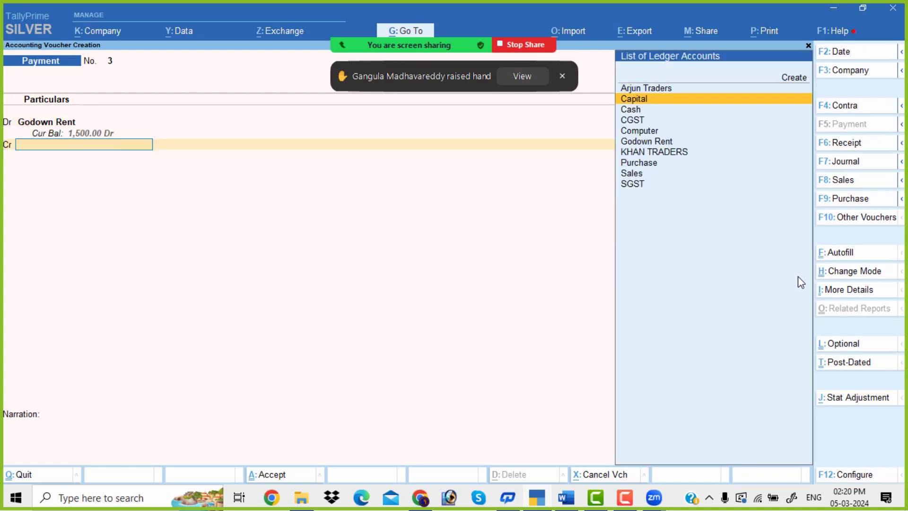
{"action": "key", "text": "Down"}
{"action": "key", "text": "Return"}
{"action": "key", "text": "Return"}
{"action": "key", "text": "Return"}
{"action": "key", "text": "Return"}
{"action": "key", "text": "Return"}
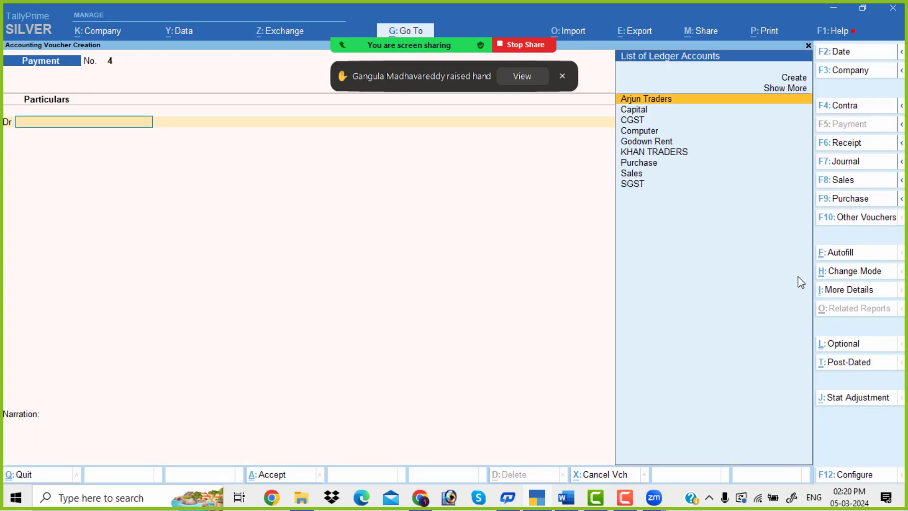
- Quit voucher entry and open the Profit & Loss A/c in detailed format
{"action": "key", "text": "Escape"}
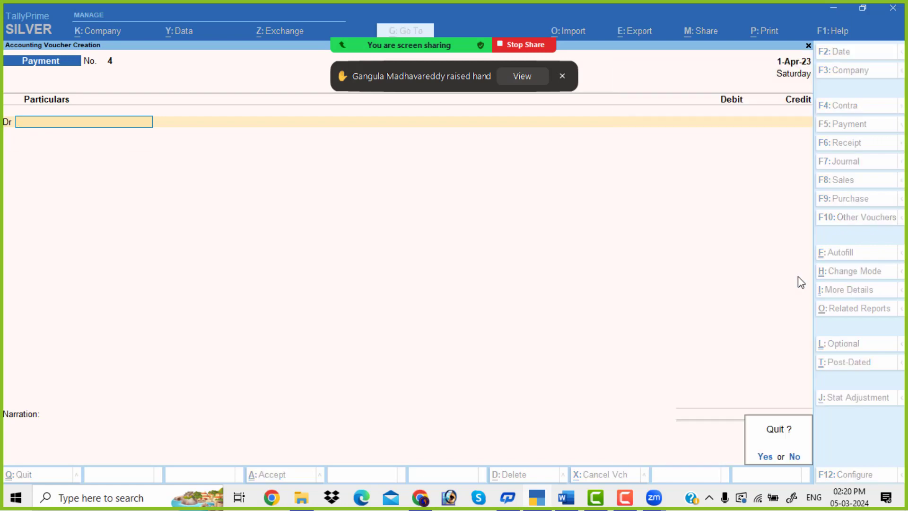
{"action": "key", "text": "y"}
{"action": "key", "text": "Down"}
{"action": "key", "text": "Down"}
{"action": "key", "text": "Down"}
{"action": "key", "text": "Down"}
{"action": "key", "text": "Return"}
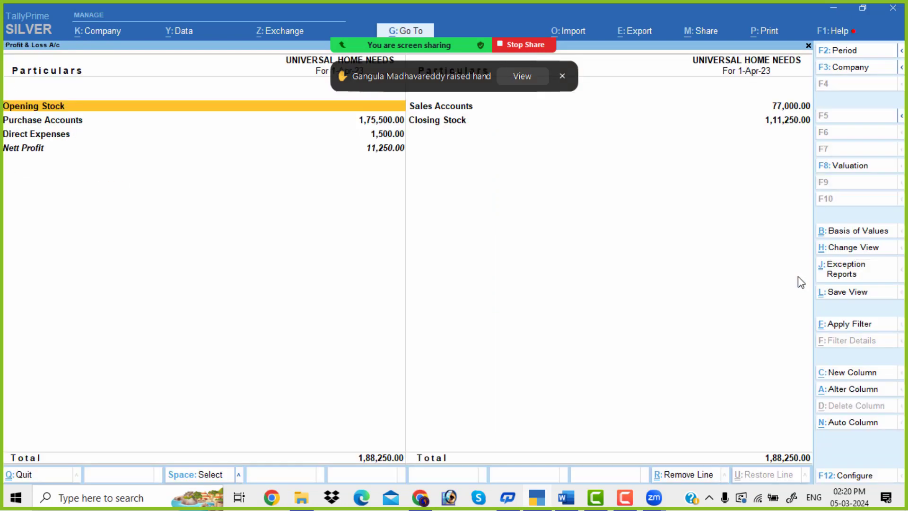
{"action": "key", "text": "alt+F5"}
- Go through the Profit & Loss lines to Nett Profit and compare it with the net profit in the Word problem
{"action": "key", "text": "Down"}
{"action": "key", "text": "Down"}
{"action": "key", "text": "Down"}
{"action": "key", "text": "Down"}
{"action": "key", "text": "Down"}
{"action": "key", "text": "Down"}
{"action": "key", "text": "Down"}
{"action": "key", "text": "Down"}
{"action": "key", "text": "Down"}
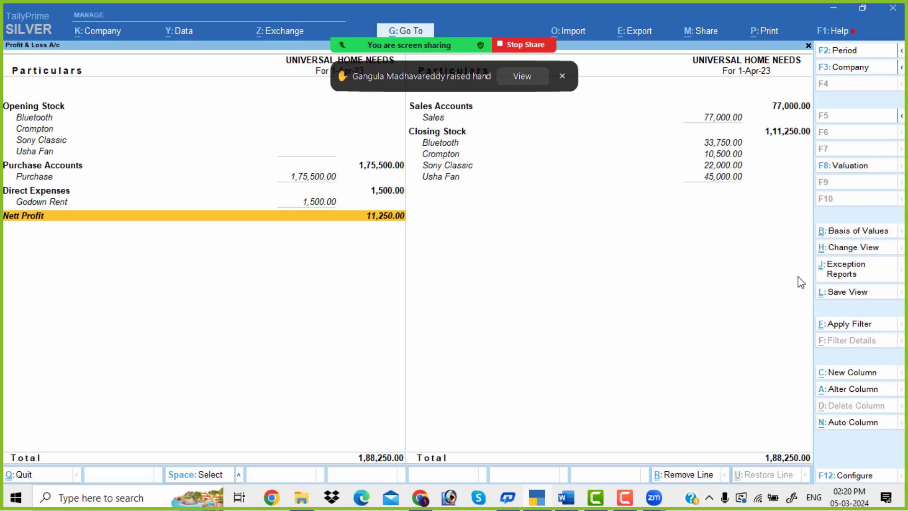
{"action": "key", "text": "alt+Tab"}
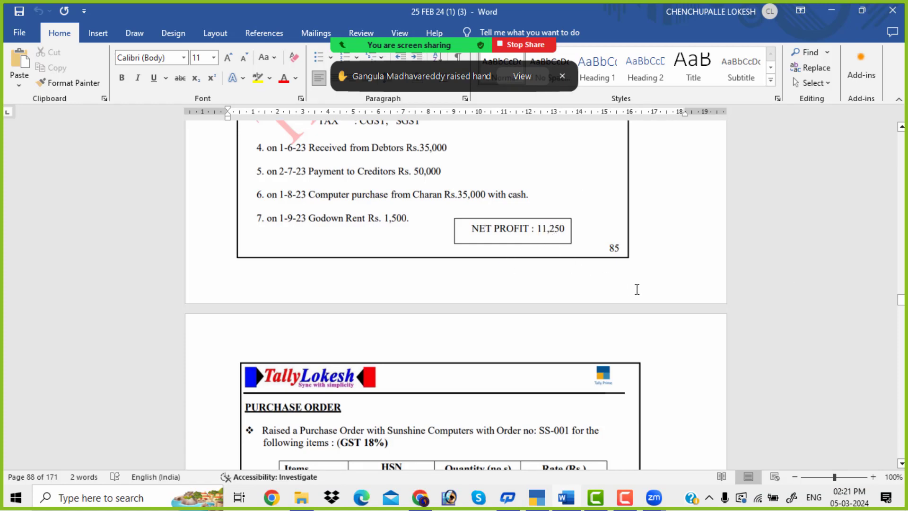
{"action": "key", "text": "alt+Tab"}
- Leave the Profit & Loss A/c, open the Dashboard and review its tiles through Inventory Details
{"action": "key", "text": "Escape"}
{"action": "key", "text": "Down"}
{"action": "key", "text": "Down"}
{"action": "key", "text": "Down"}
{"action": "key", "text": "Down"}
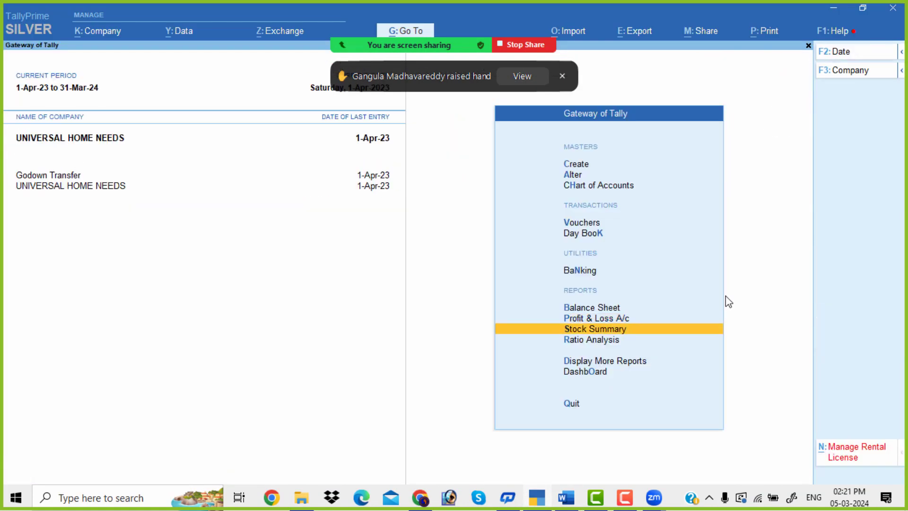
{"action": "key", "text": "Return"}
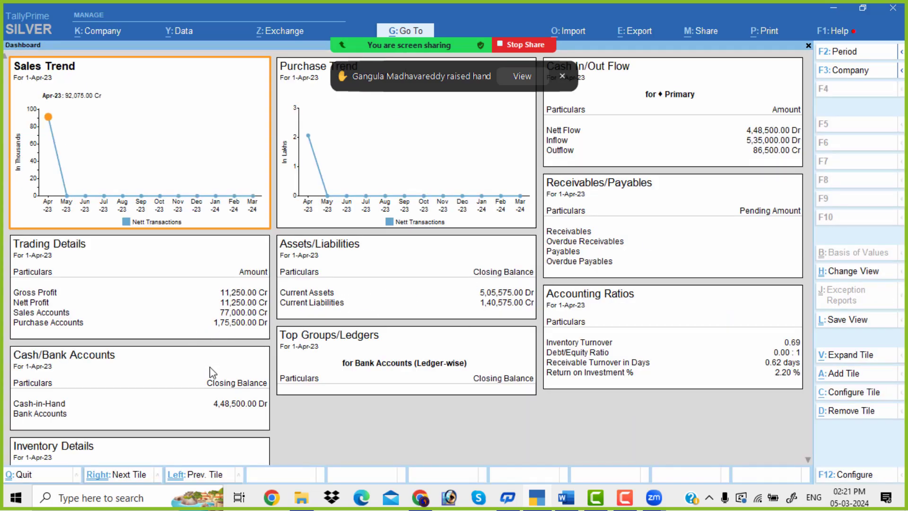
{"action": "left_click", "coordinate": [807, 459]}
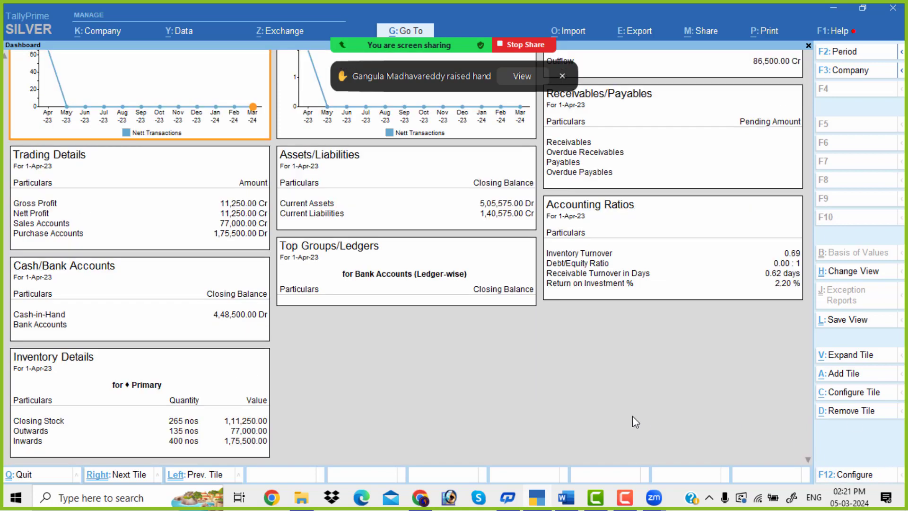
- Close the Dashboard and open the Stock Summary
{"action": "key", "text": "Escape"}
{"action": "key", "text": "Up"}
{"action": "key", "text": "Up"}
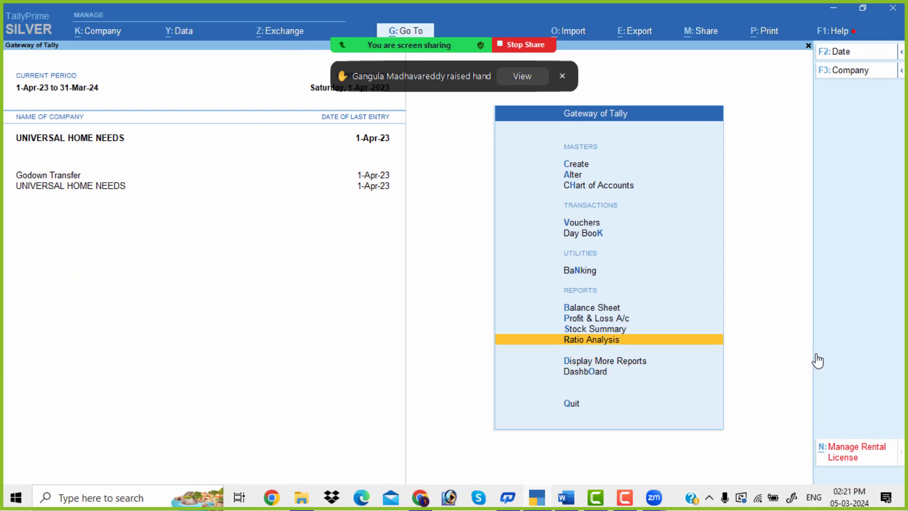
{"action": "key", "text": "Up"}
{"action": "key", "text": "Return"}
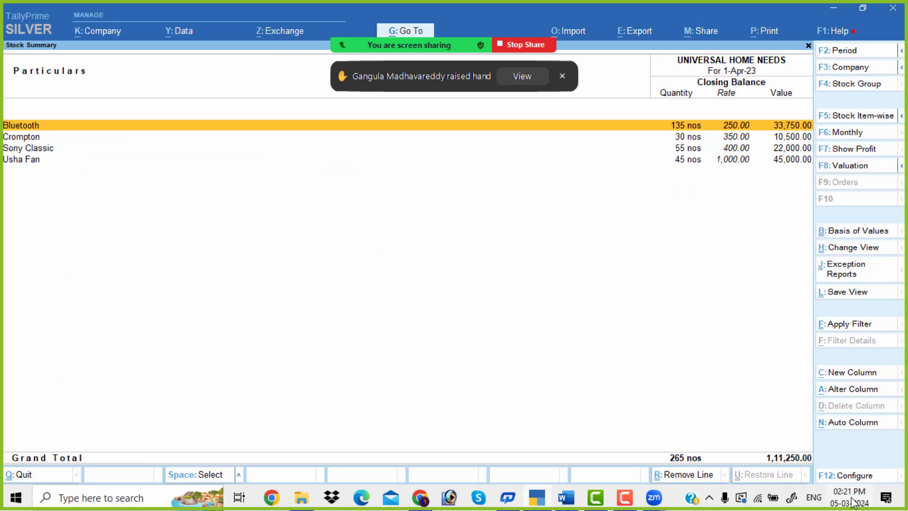
- Configure the Stock Summary with Show Goods Inwards and Show Goods Outwards set to Yes
{"action": "left_click", "coordinate": [856, 475]}
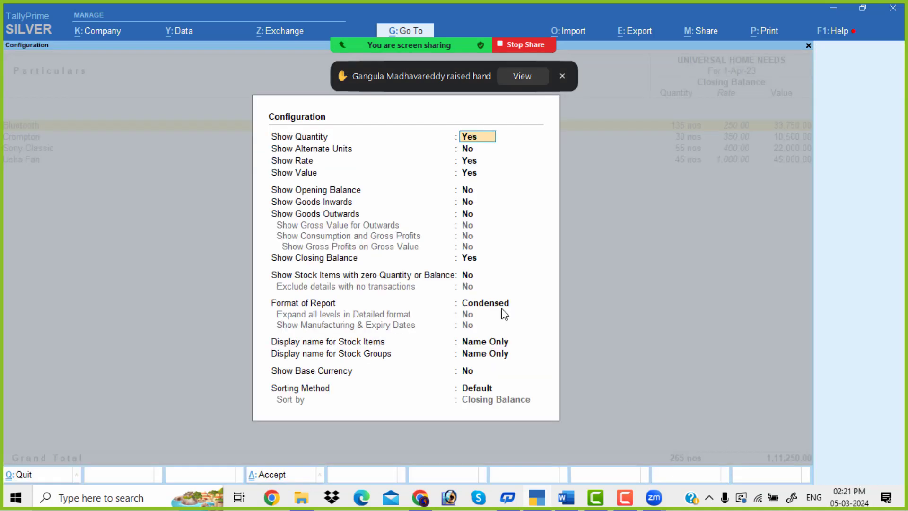
{"action": "left_click", "coordinate": [463, 203]}
{"action": "key", "text": "y"}
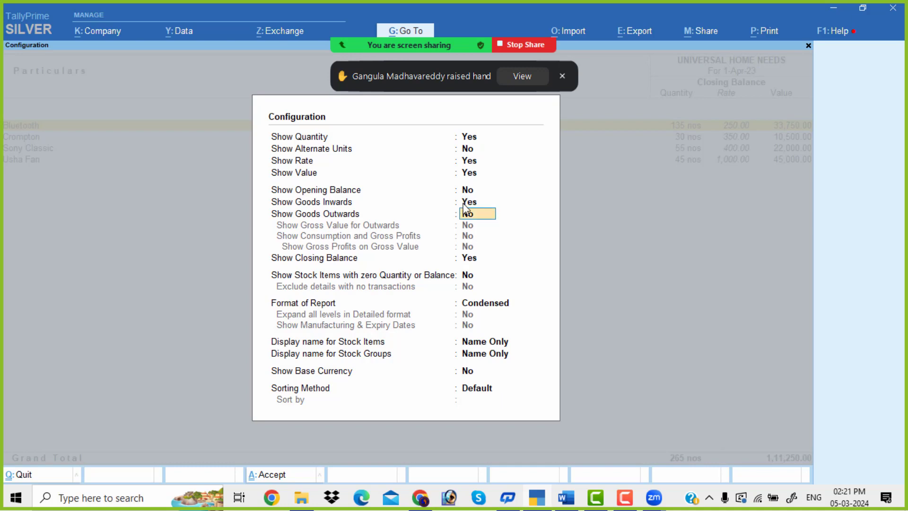
{"action": "key", "text": "y"}
{"action": "key", "text": "Return"}
{"action": "key", "text": "Return"}
{"action": "key", "text": "Return"}
{"action": "key", "text": "Return"}
{"action": "key", "text": "Return"}
{"action": "key", "text": "Return"}
{"action": "key", "text": "Return"}
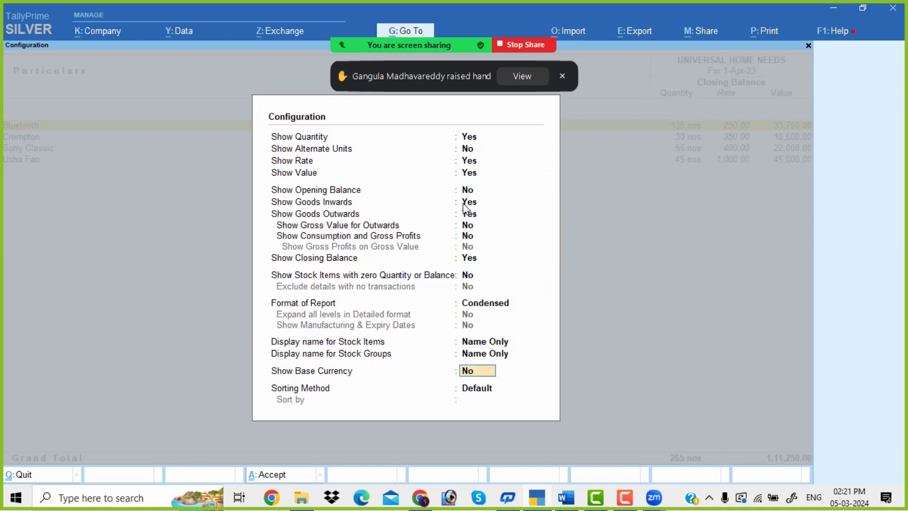
{"action": "key", "text": "Return"}
{"action": "key", "text": "Return"}
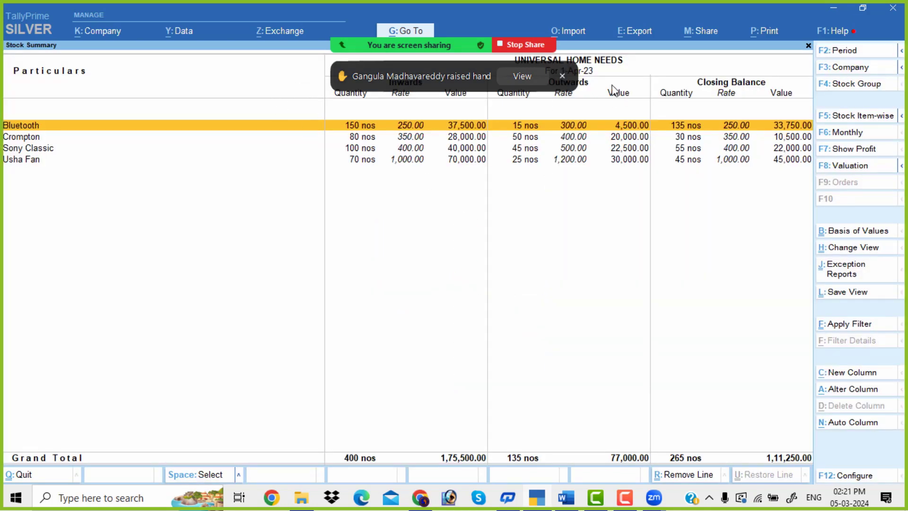
{"action": "left_click", "coordinate": [562, 76]}
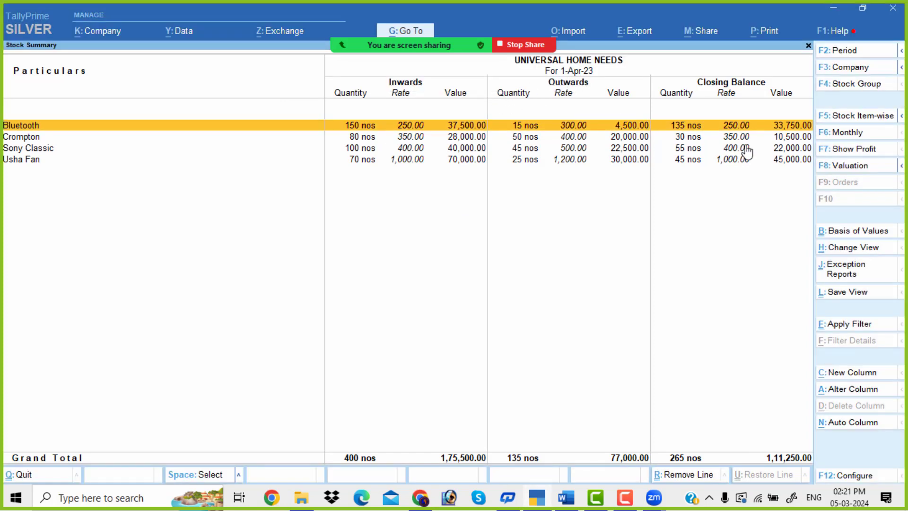
- Close the Stock Summary and open the Balance Sheet to review the liabilities and assets
{"action": "key", "text": "Escape"}
{"action": "key", "text": "Up"}
{"action": "key", "text": "Up"}
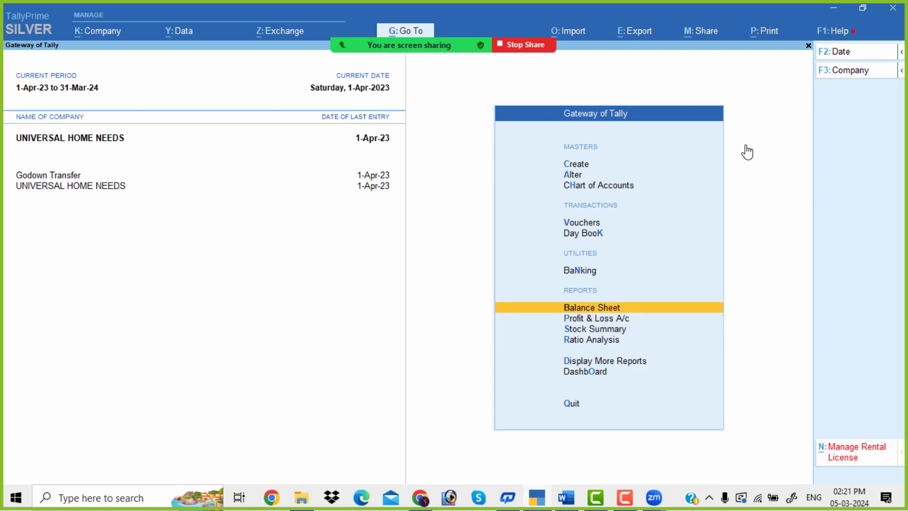
{"action": "key", "text": "Return"}
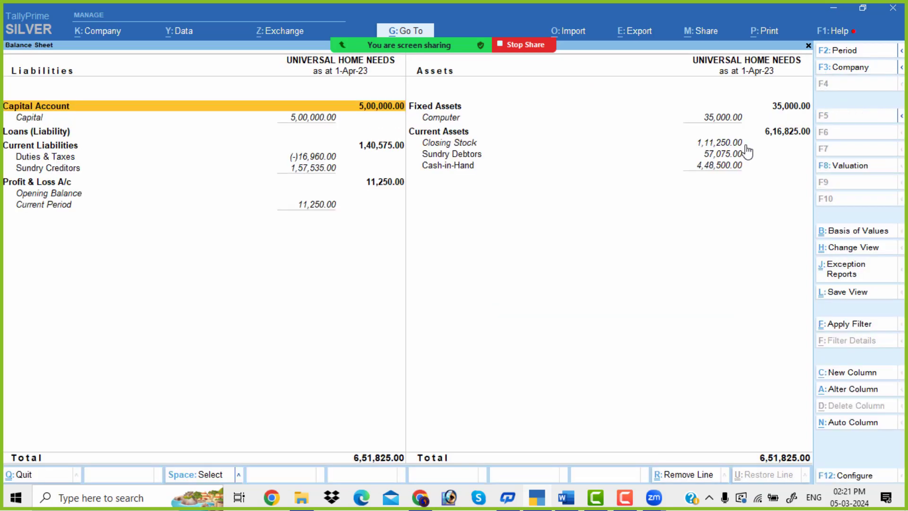
- Close the Balance Sheet and open the Day Book to review the recorded vouchers
{"action": "key", "text": "Escape"}
{"action": "key", "text": "Up"}
{"action": "key", "text": "Up"}
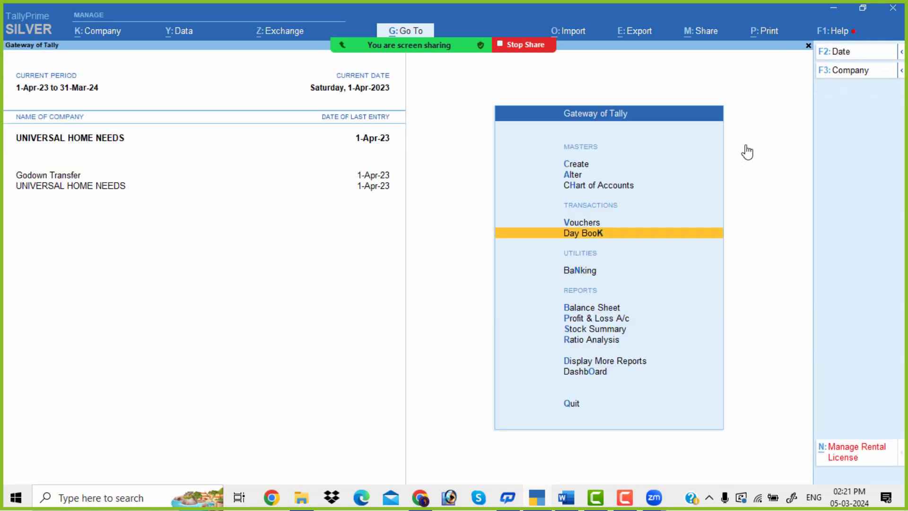
{"action": "key", "text": "Return"}
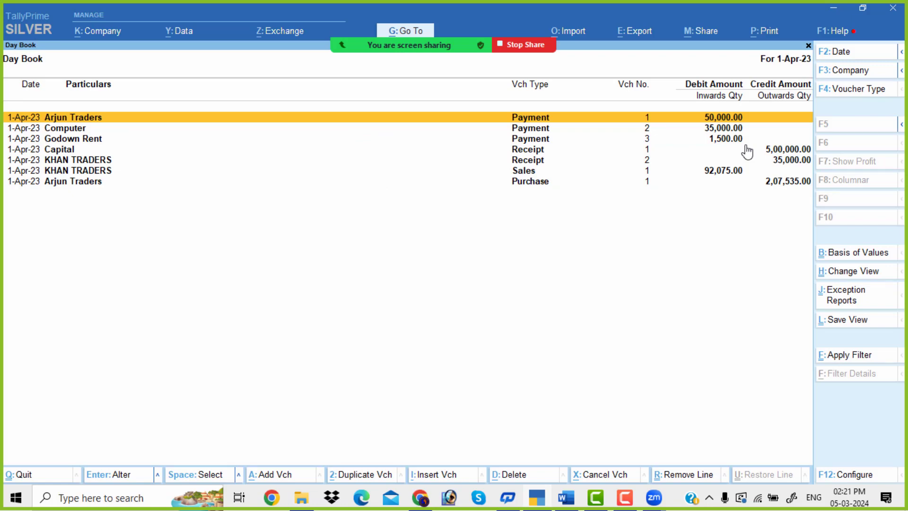
- Close the Day Book and open the Display More Reports list from the Gateway of Tally
{"action": "key", "text": "Escape"}
{"action": "key", "text": "Down"}
{"action": "key", "text": "Down"}
{"action": "key", "text": "Down"}
{"action": "key", "text": "Down"}
{"action": "key", "text": "Down"}
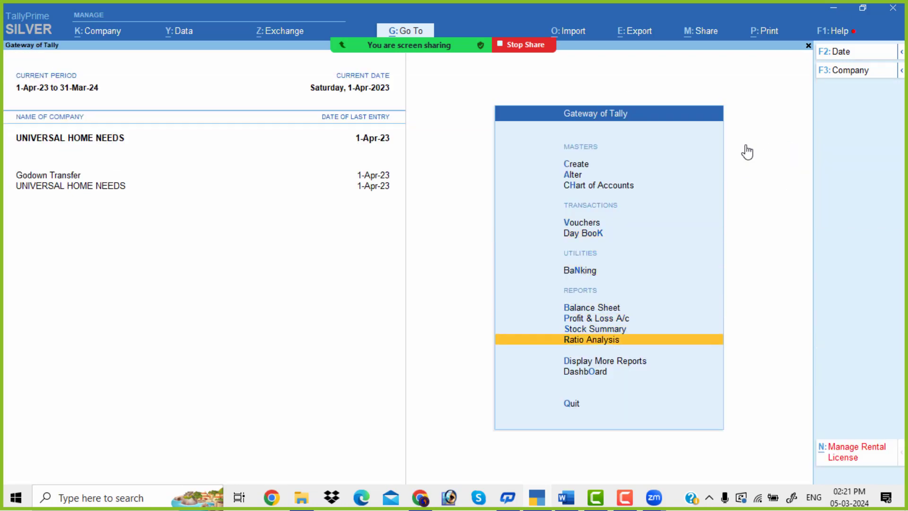
{"action": "key", "text": "Down"}
{"action": "key", "text": "Return"}
- Open the Inventory Books from the additional reports
{"action": "key", "text": "Down"}
{"action": "key", "text": "Down"}
{"action": "key", "text": "Down"}
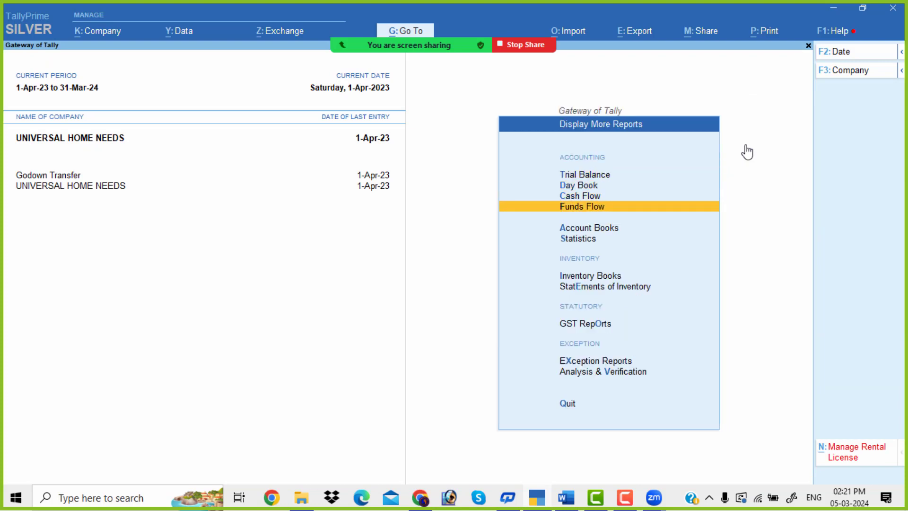
{"action": "key", "text": "Down"}
{"action": "key", "text": "Down"}
{"action": "key", "text": "Down"}
{"action": "key", "text": "Down"}
{"action": "key", "text": "Return"}
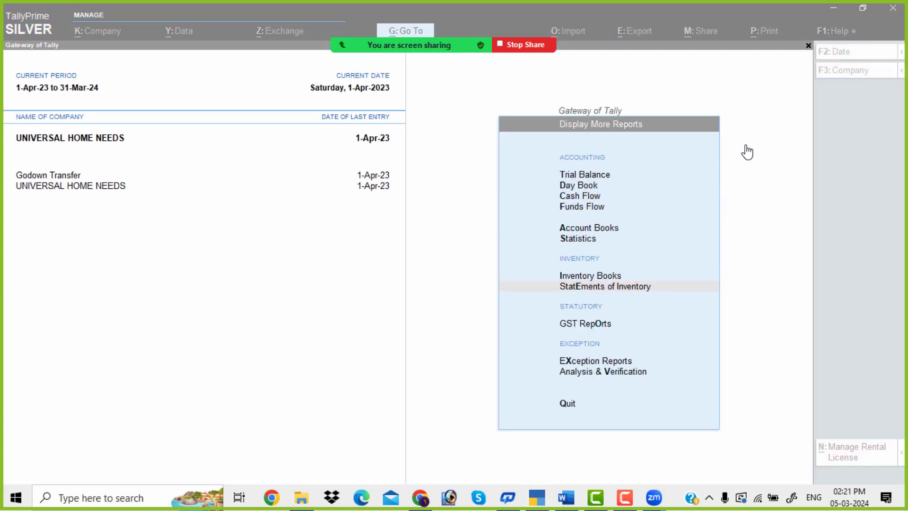
{"action": "left_click", "coordinate": [489, 257]}
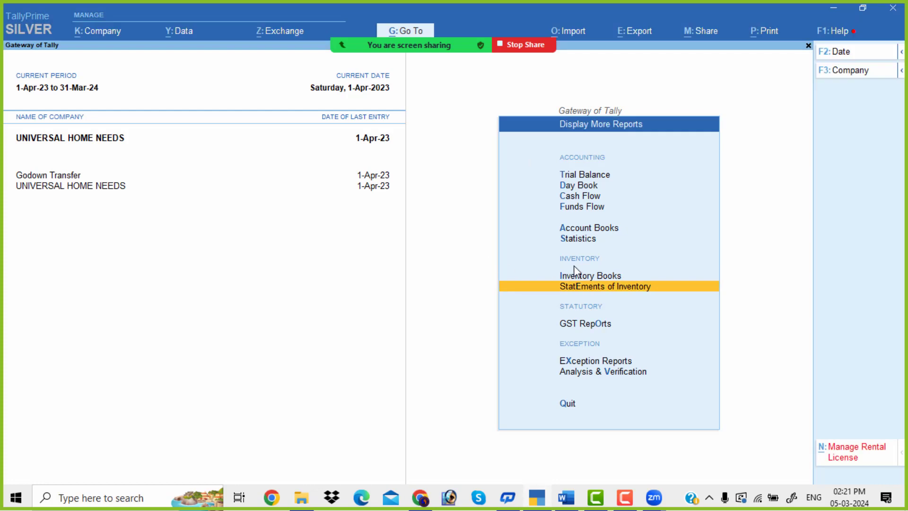
{"action": "left_click", "coordinate": [590, 286]}
{"action": "key", "text": "Escape"}
{"action": "key", "text": "Up"}
{"action": "key", "text": "Up"}
{"action": "key", "text": "Down"}
{"action": "key", "text": "Return"}
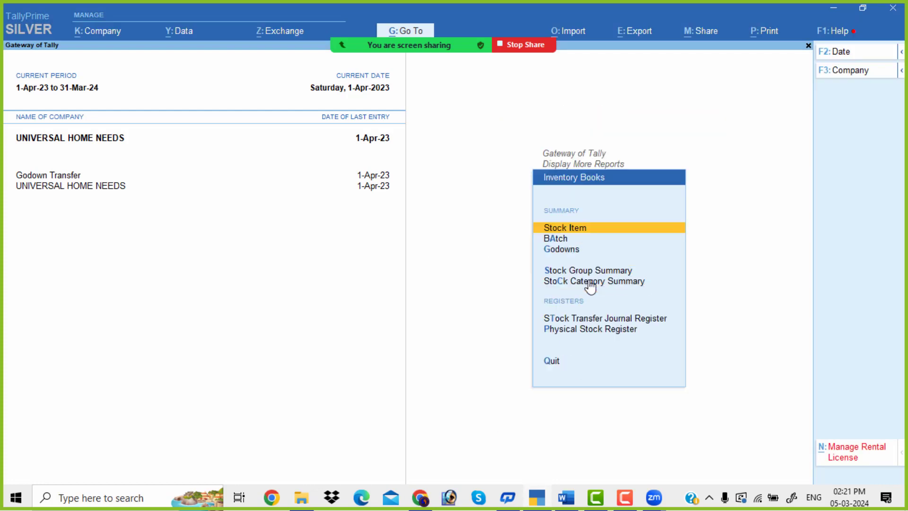
- Display the batch vouchers for the Bluetooth item, batch 852312
{"action": "key", "text": "Down"}
{"action": "key", "text": "Return"}
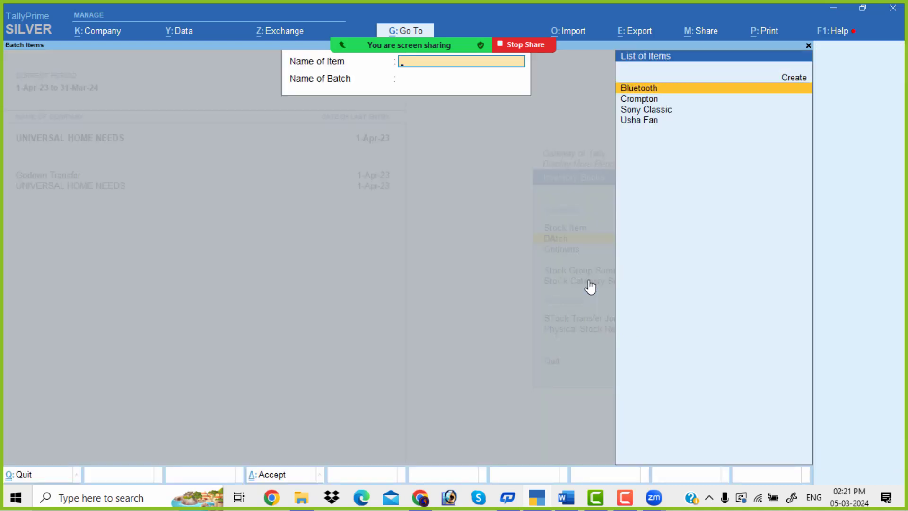
{"action": "key", "text": "Return"}
{"action": "key", "text": "Down"}
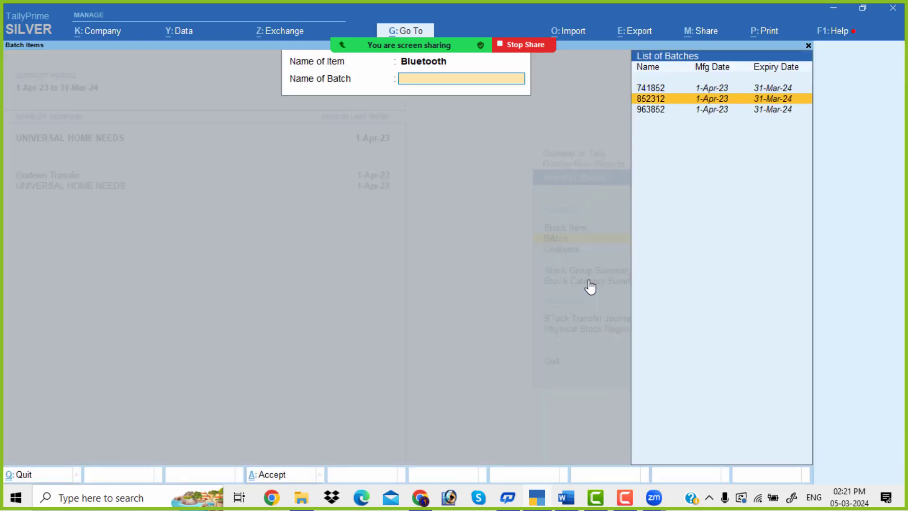
{"action": "key", "text": "Return"}
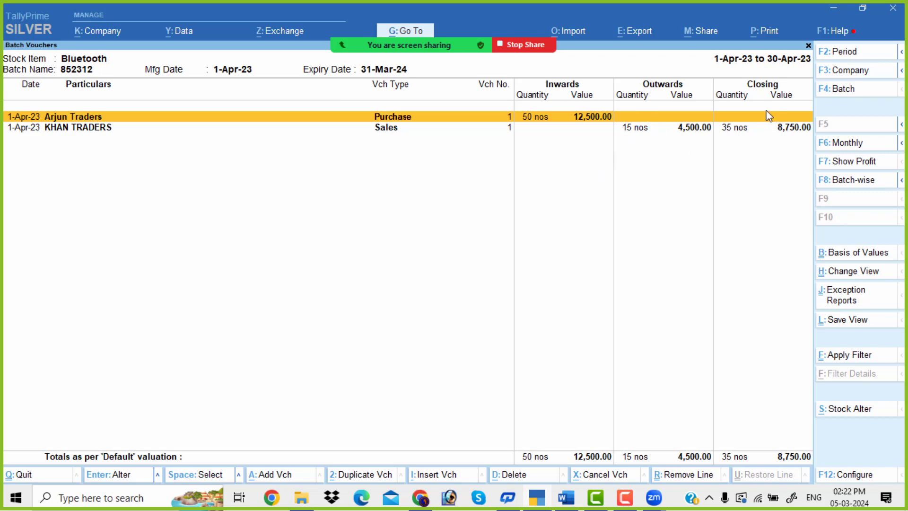
- Switch the batch report to Bluetooth batch 741852 and dismiss the webcam security notification
{"action": "left_click", "coordinate": [855, 91]}
{"action": "key", "text": "Return"}
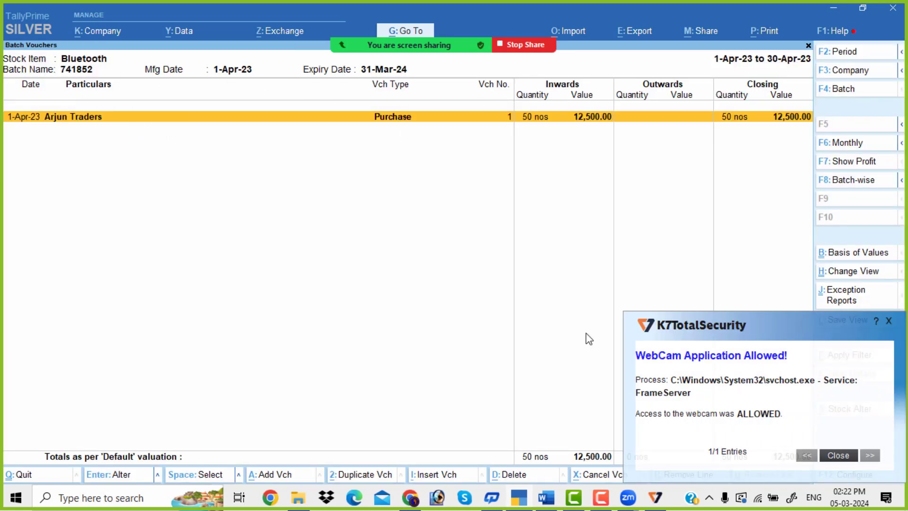
{"action": "left_click", "coordinate": [889, 320]}
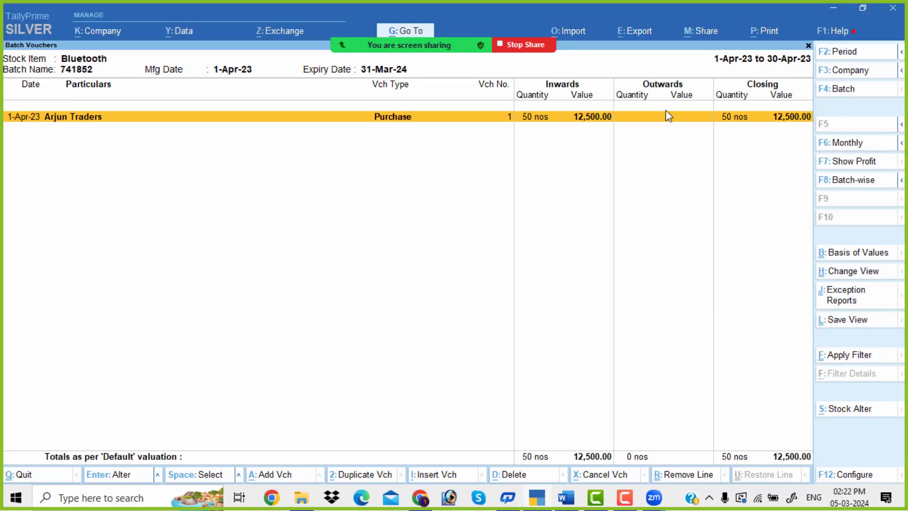
- Switch the batch report to the Crompton item, batch 985445, to review its inwards, outwards and closing stock
{"action": "left_click", "coordinate": [857, 91]}
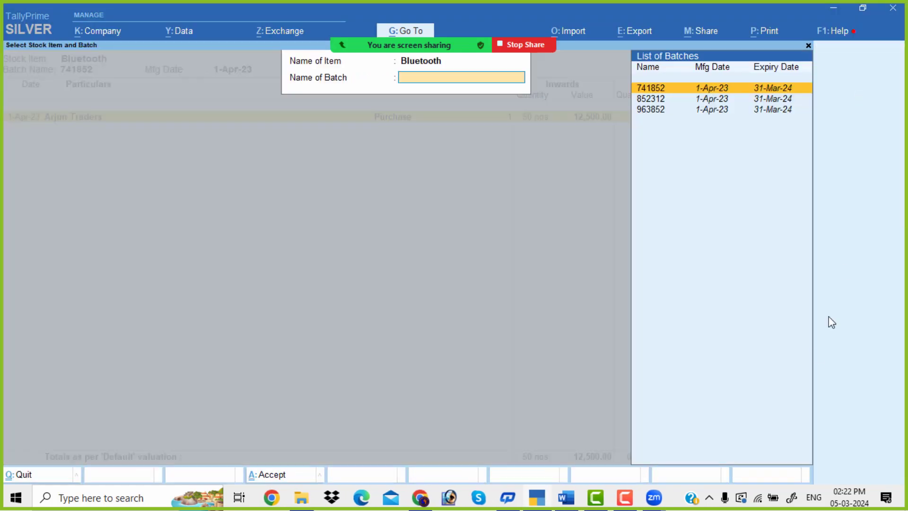
{"action": "key", "text": "BackSpace"}
{"action": "key", "text": "Down"}
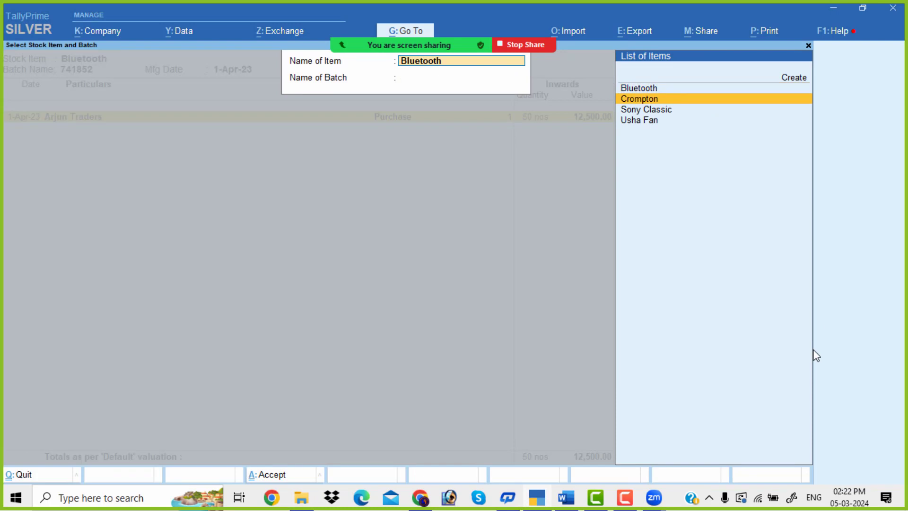
{"action": "key", "text": "Return"}
{"action": "key", "text": "Return"}
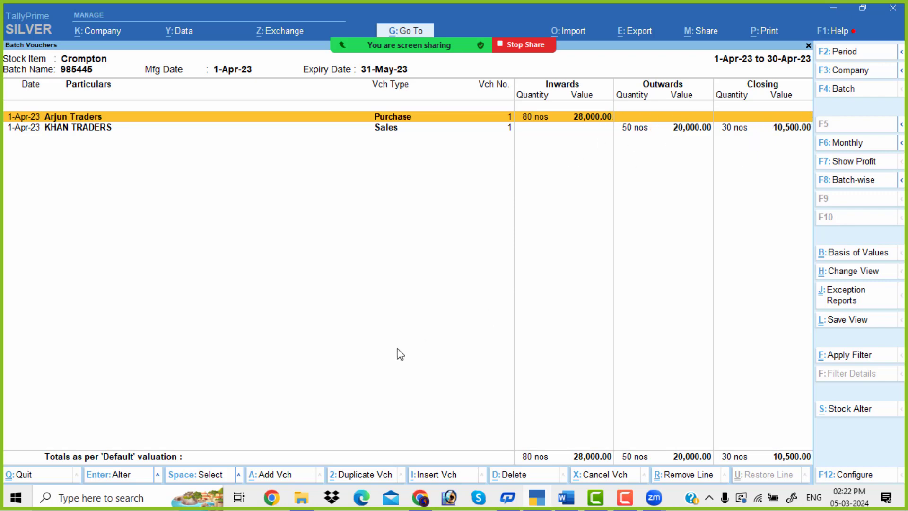
- Close the batch report and return to the Gateway of Tally
{"action": "key", "text": "Escape"}
{"action": "key", "text": "Escape"}
{"action": "key", "text": "Escape"}
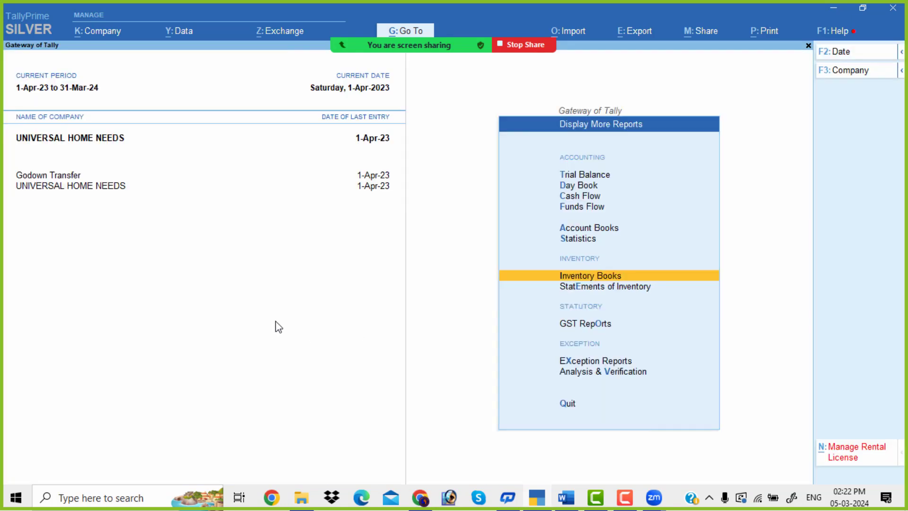
{"action": "key", "text": "Escape"}
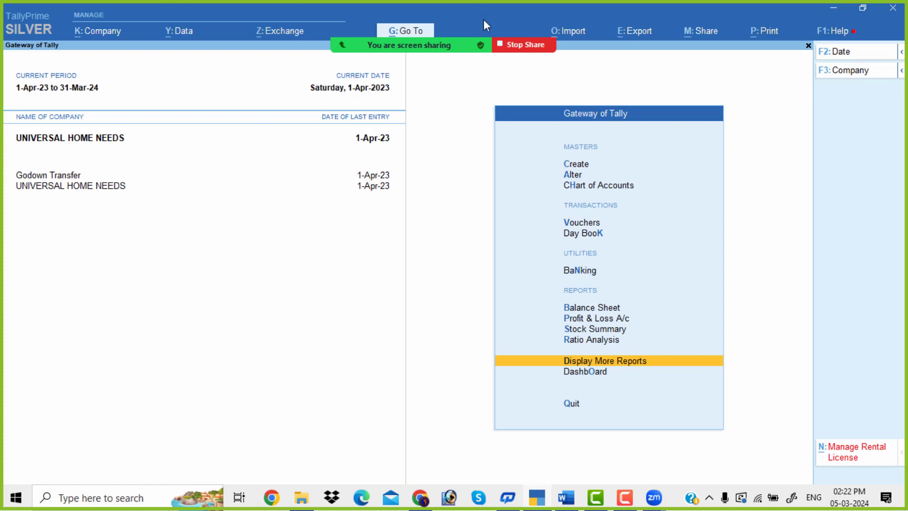
- Open the Zoom participants list, enlarge it to review the attendees, and minimize it again
{"action": "mouse_move", "coordinate": [442, 55]}
{"action": "left_click", "coordinate": [331, 15]}
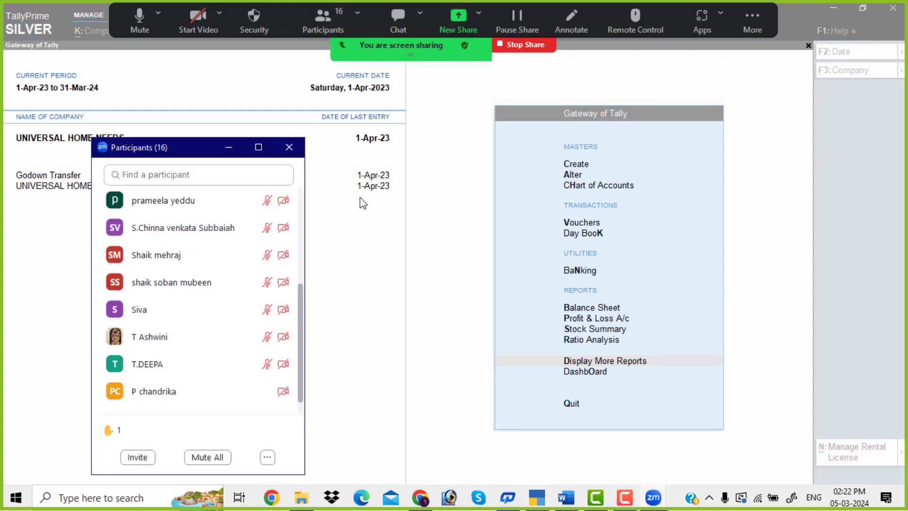
{"action": "left_click_drag", "start_coordinate": [192, 152], "coordinate": [208, 86]}
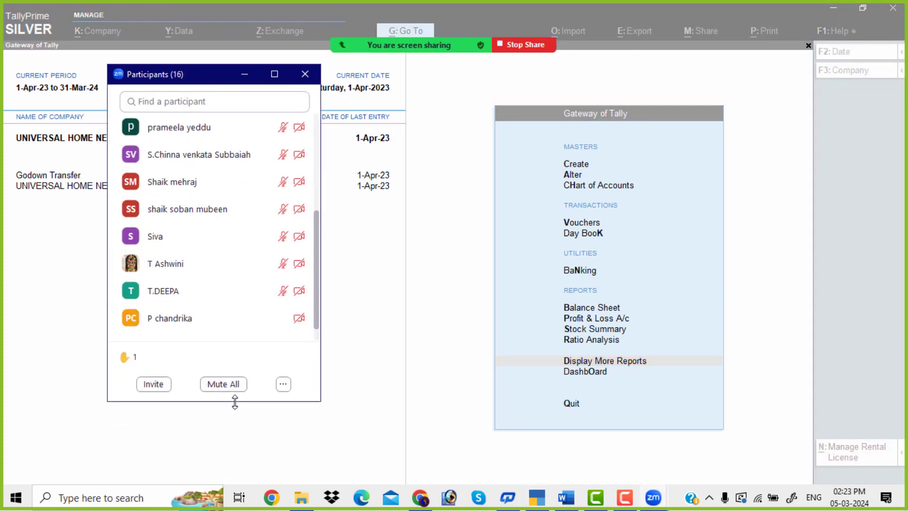
{"action": "left_click_drag", "start_coordinate": [234, 402], "coordinate": [236, 509]}
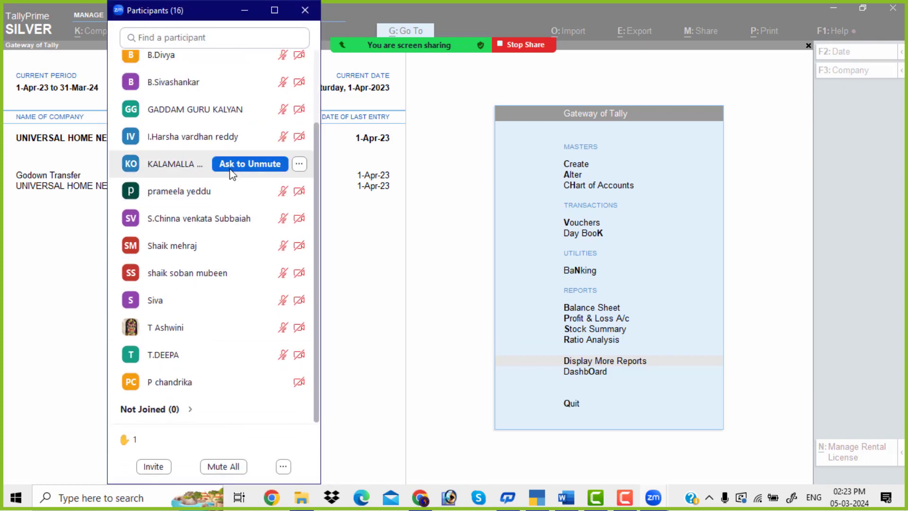
{"action": "scroll", "coordinate": [233, 123], "scroll_direction": "up", "scroll_amount": 5}
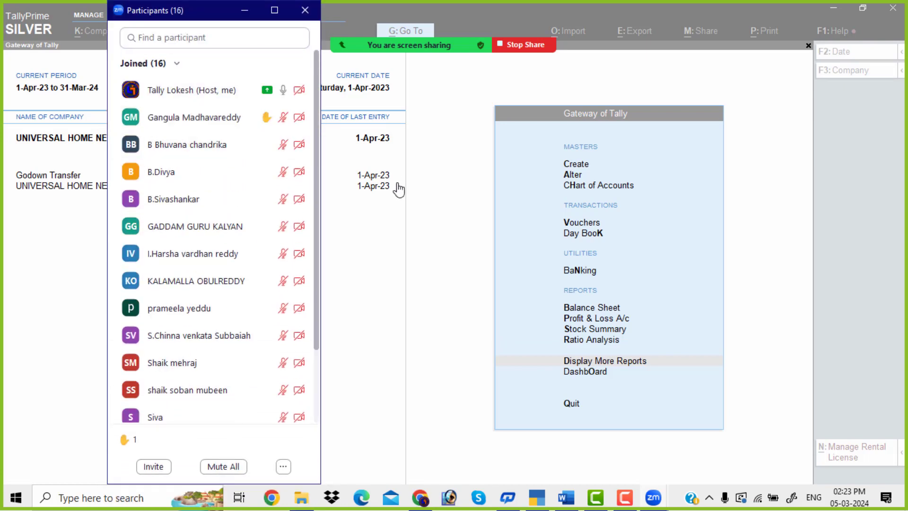
{"action": "left_click", "coordinate": [245, 8]}
{"action": "left_click", "coordinate": [426, 339]}
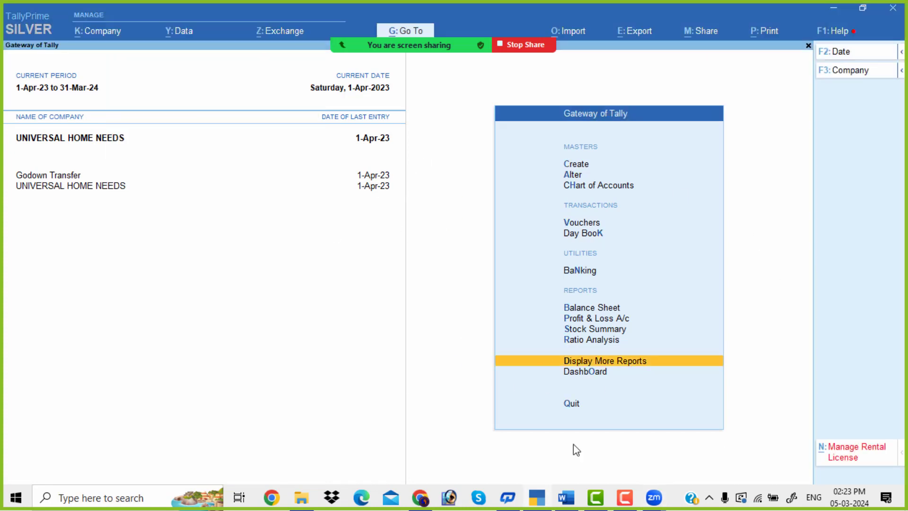
- End the Zoom meeting from the floating meeting controls
{"action": "mouse_move", "coordinate": [376, 49]}
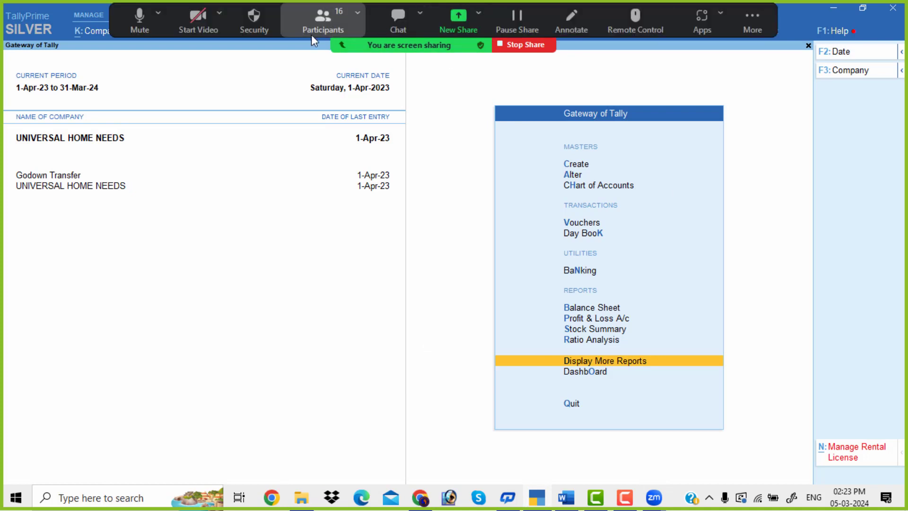
{"action": "left_click", "coordinate": [749, 17]}
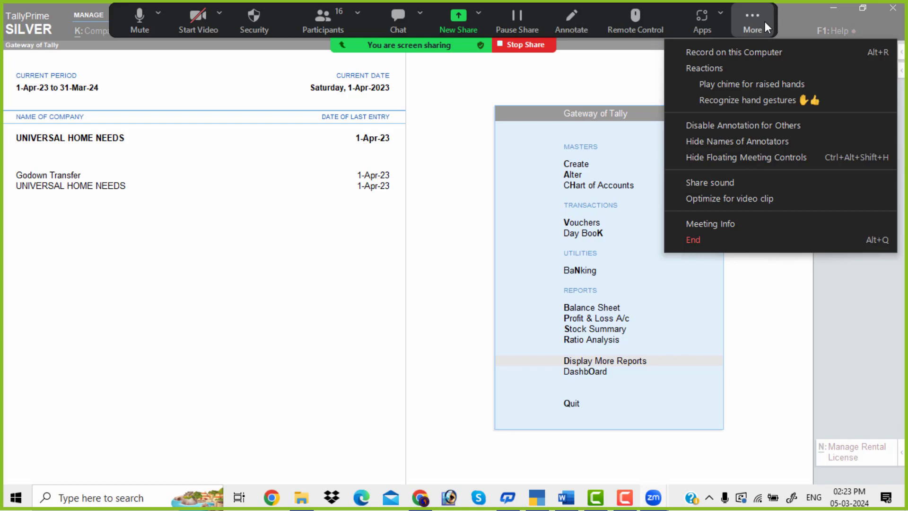
{"action": "left_click", "coordinate": [737, 11]}
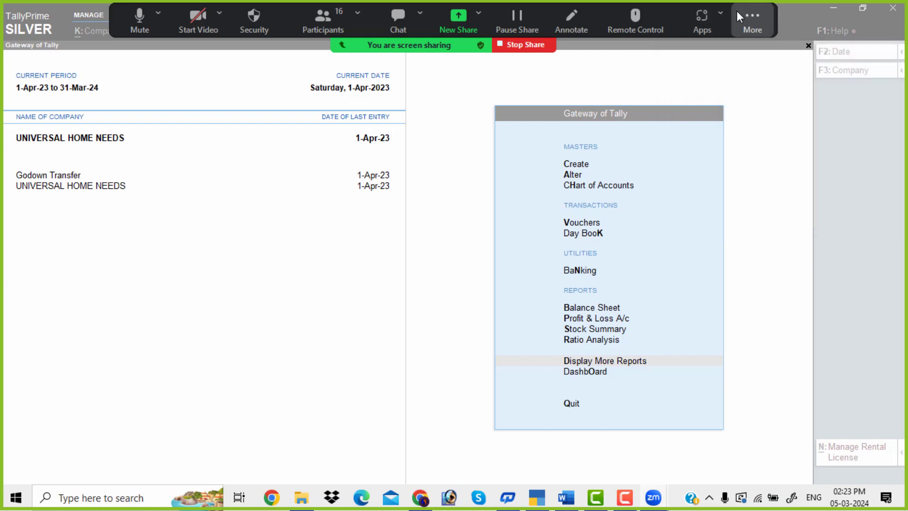
{"action": "left_click", "coordinate": [751, 16]}
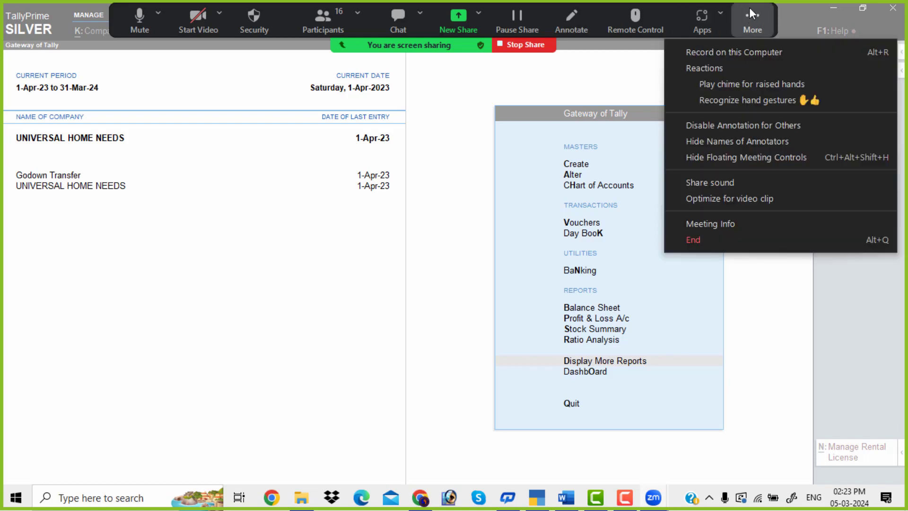
{"action": "left_click", "coordinate": [703, 239]}
{"action": "left_click", "coordinate": [452, 215]}
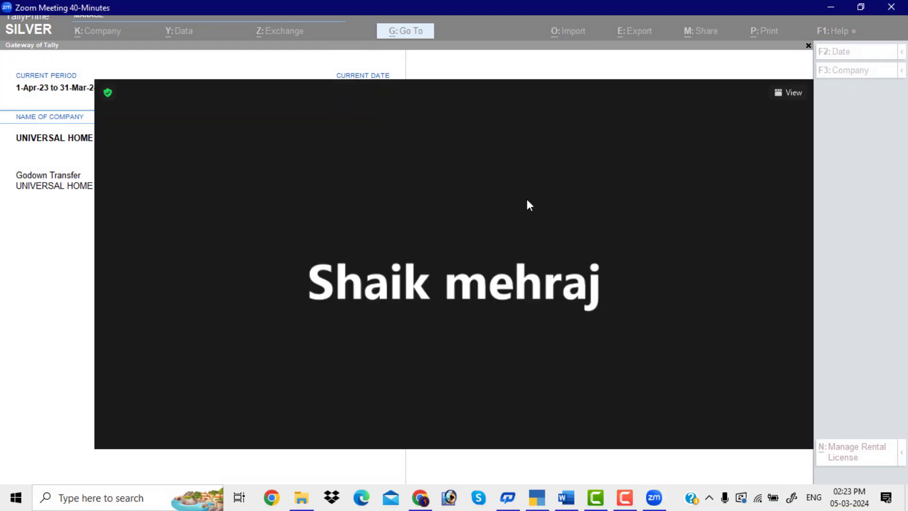